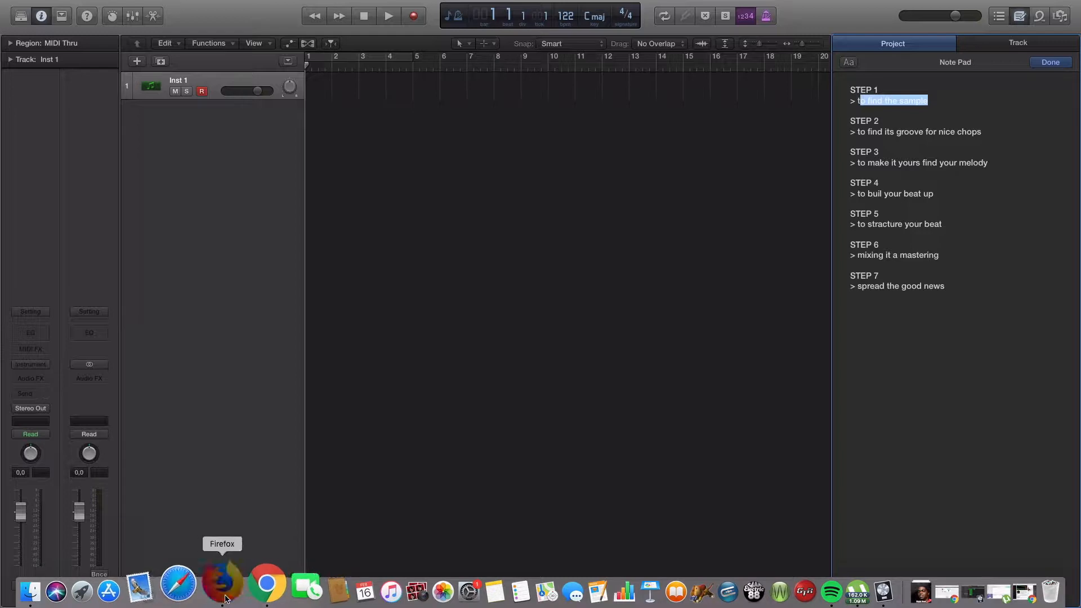
- Switch to Firefox and open the TRAP Samples playlist from the "song to sample" YouTube results in a new tab
left_click(213, 591)
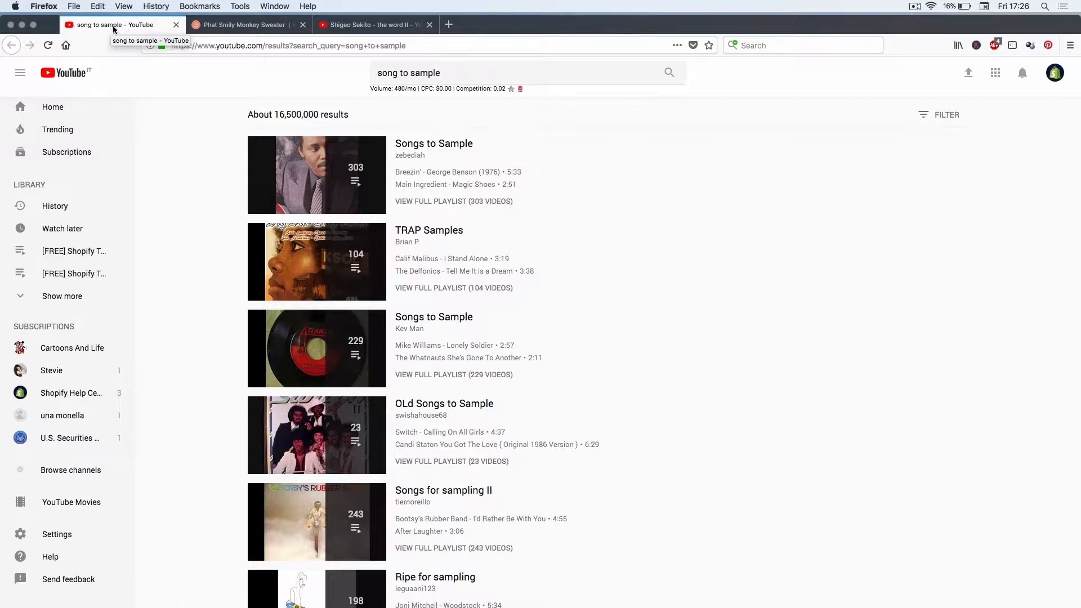
left_click_drag(446, 73, 377, 72)
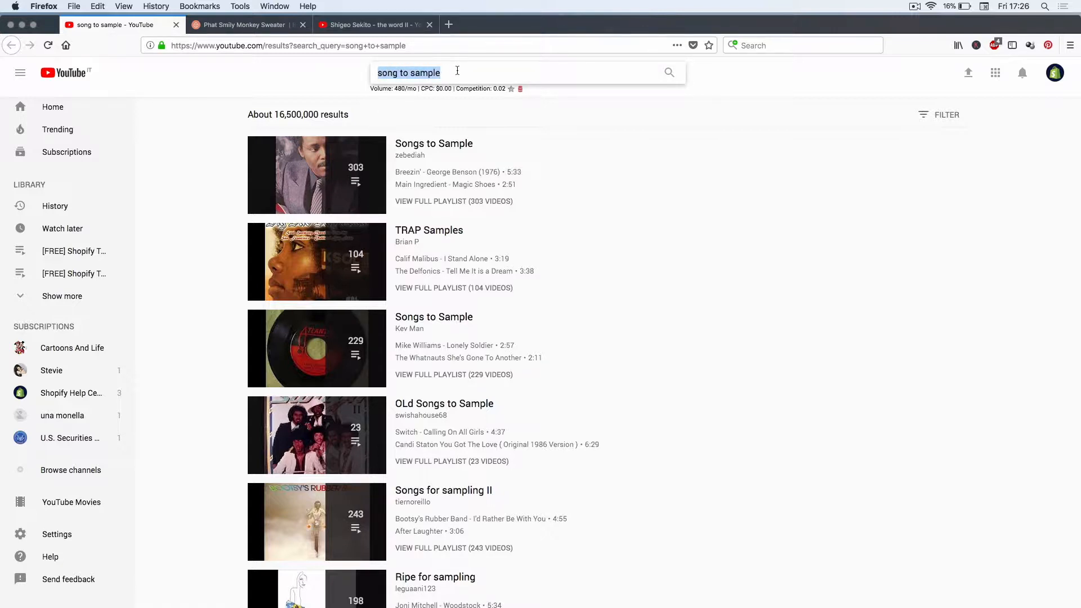
left_click_drag(442, 73, 379, 72)
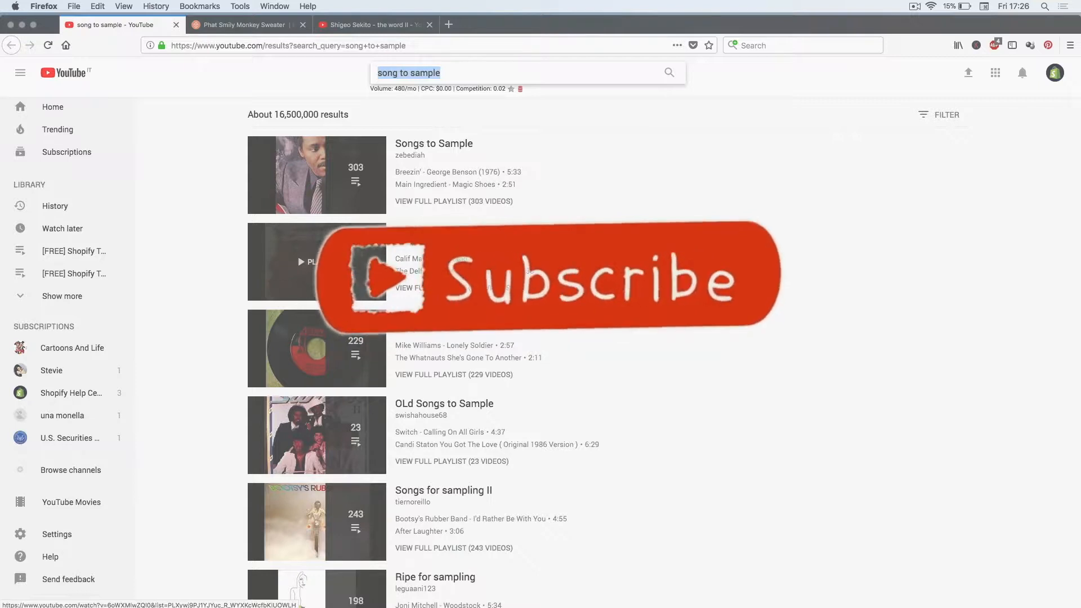
right_click(350, 260)
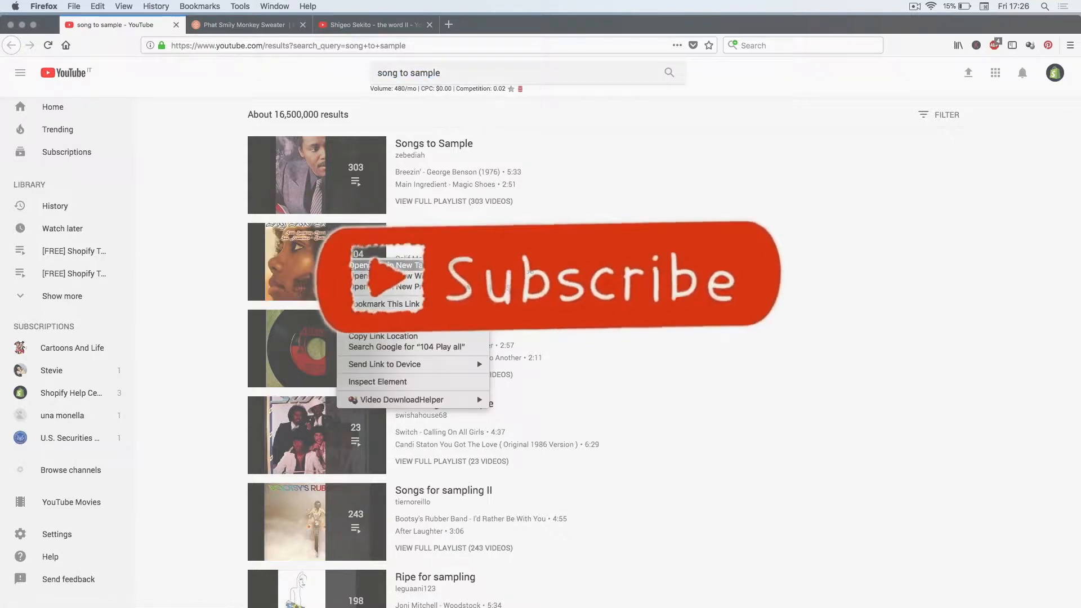
left_click(383, 270)
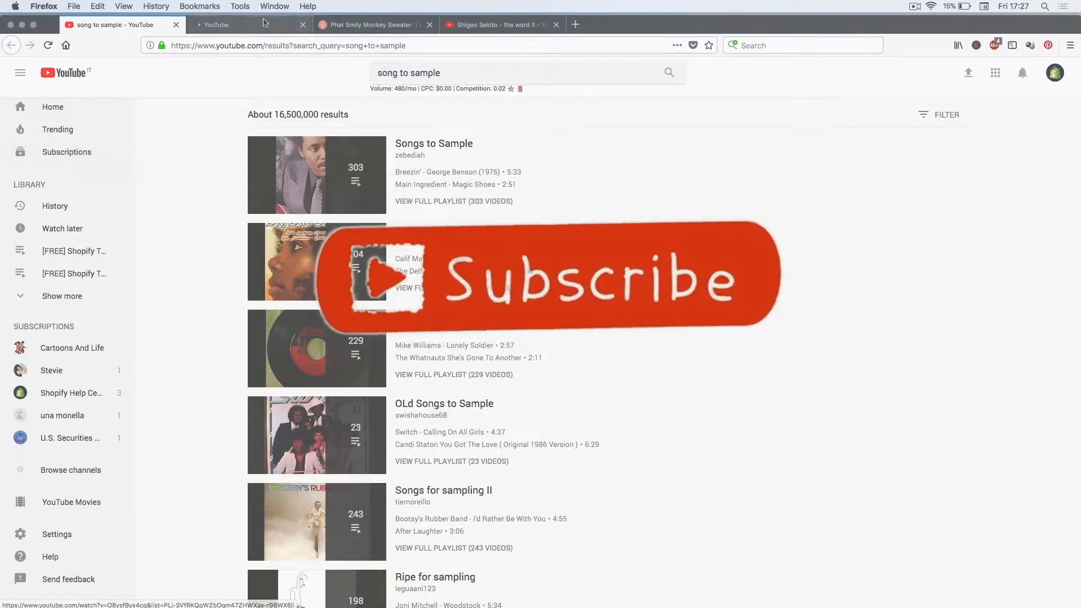
left_click(245, 26)
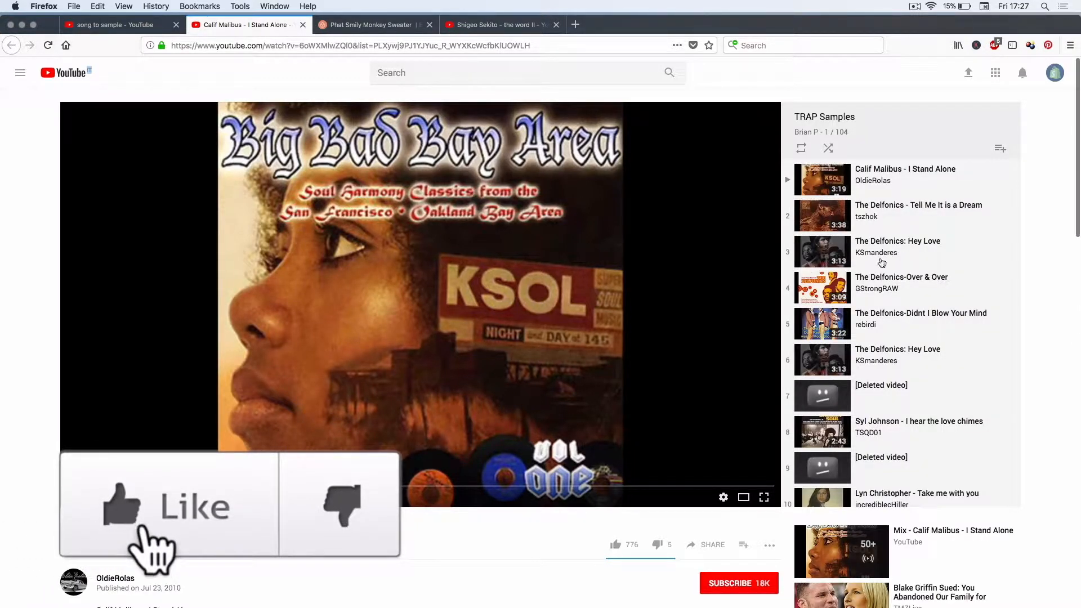
- Open the suggested video "Pierre Dutour - deer forest", pause it and look over its page for sampling ideas
scroll(678, 288, "down", 5)
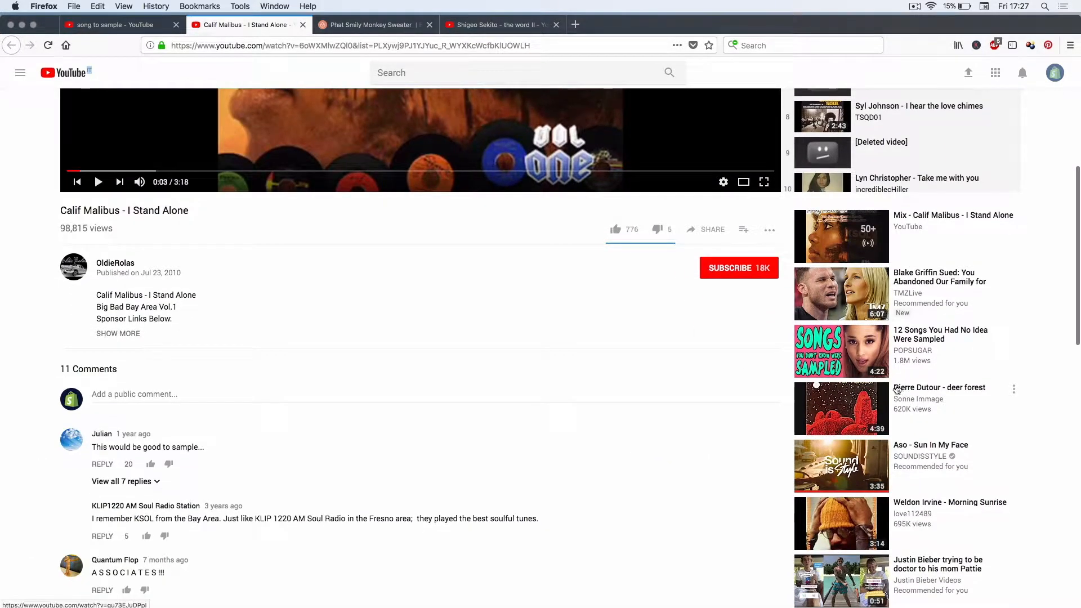
left_click(827, 405)
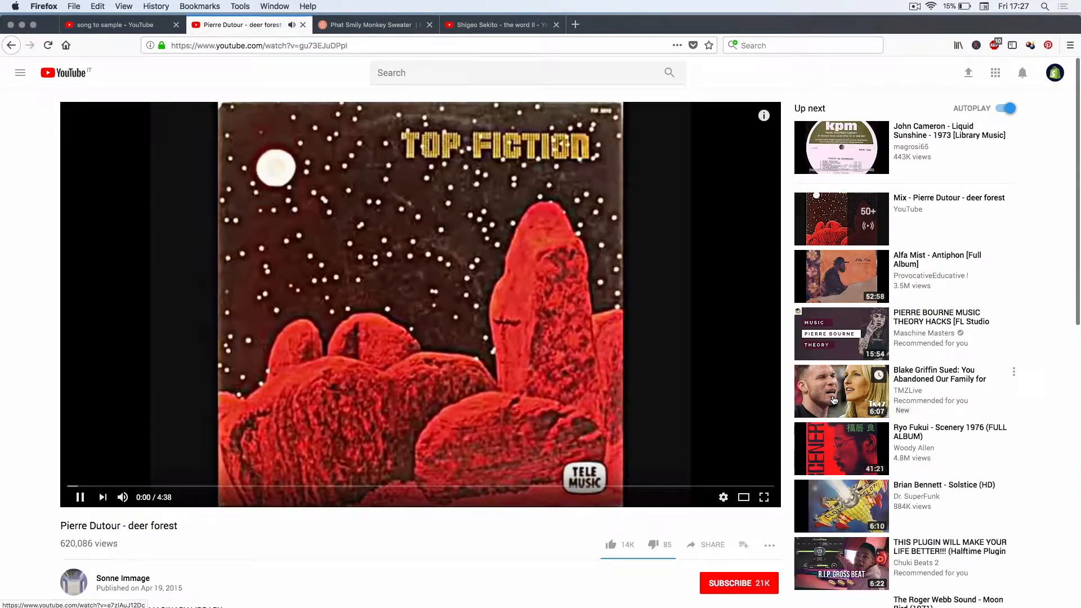
left_click(610, 299)
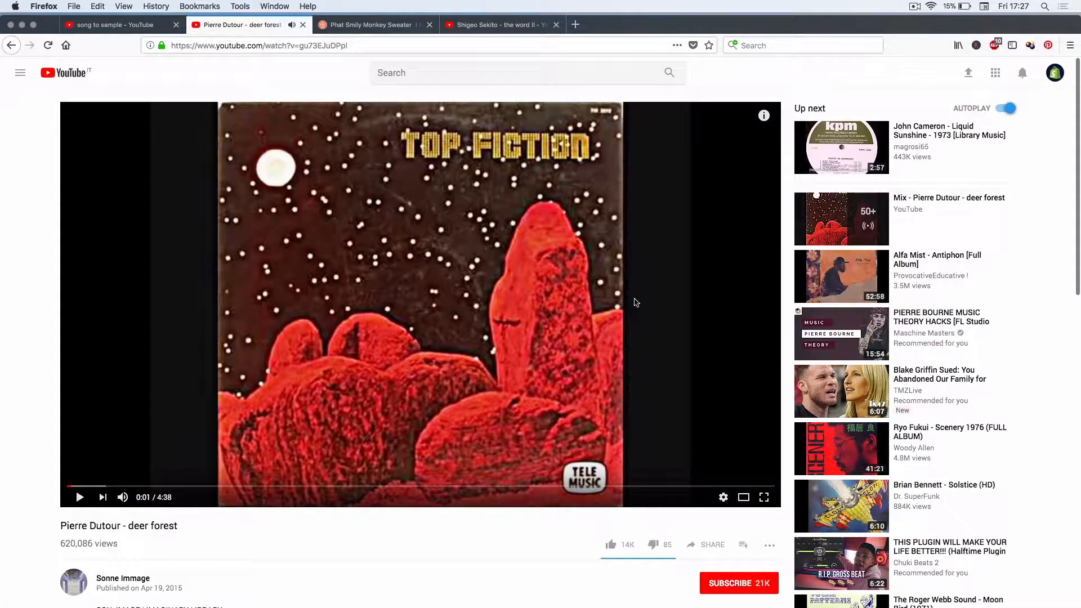
scroll(641, 294, "down", 3)
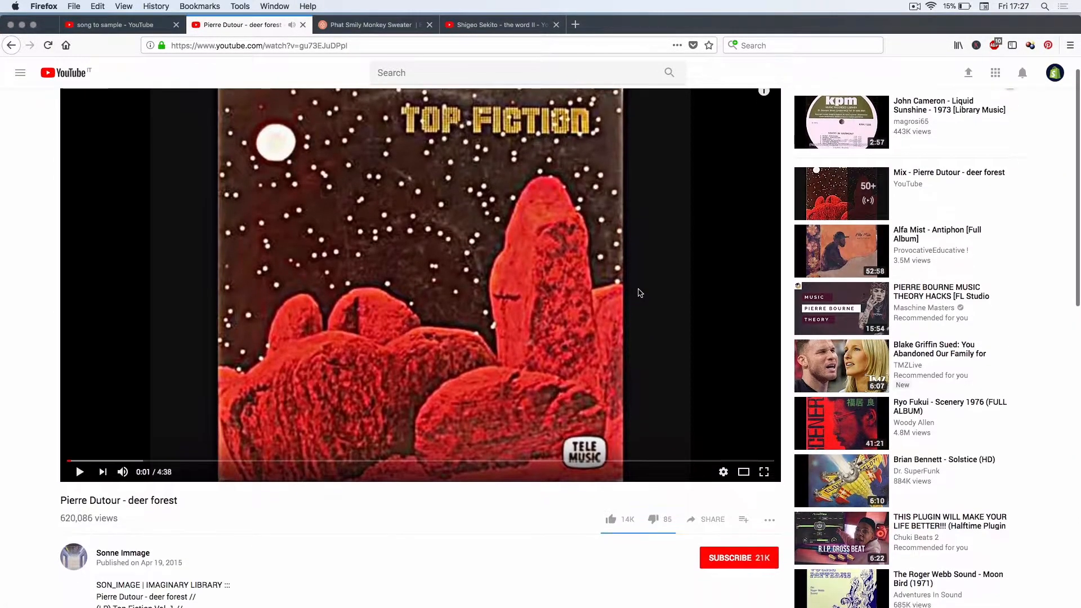
scroll(640, 293, "down", 8)
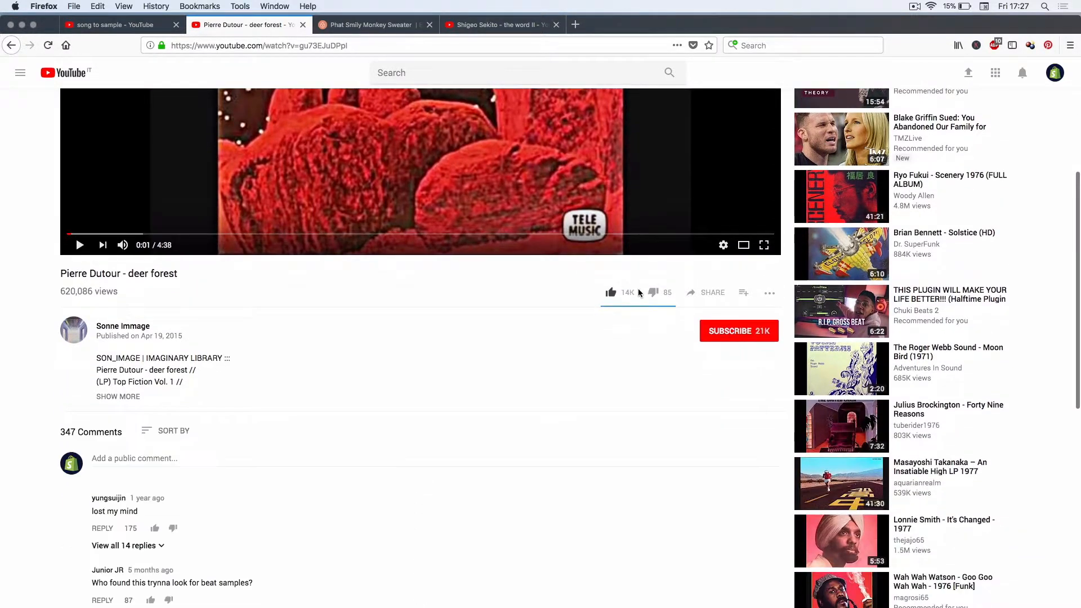
scroll(909, 425, "up", 10)
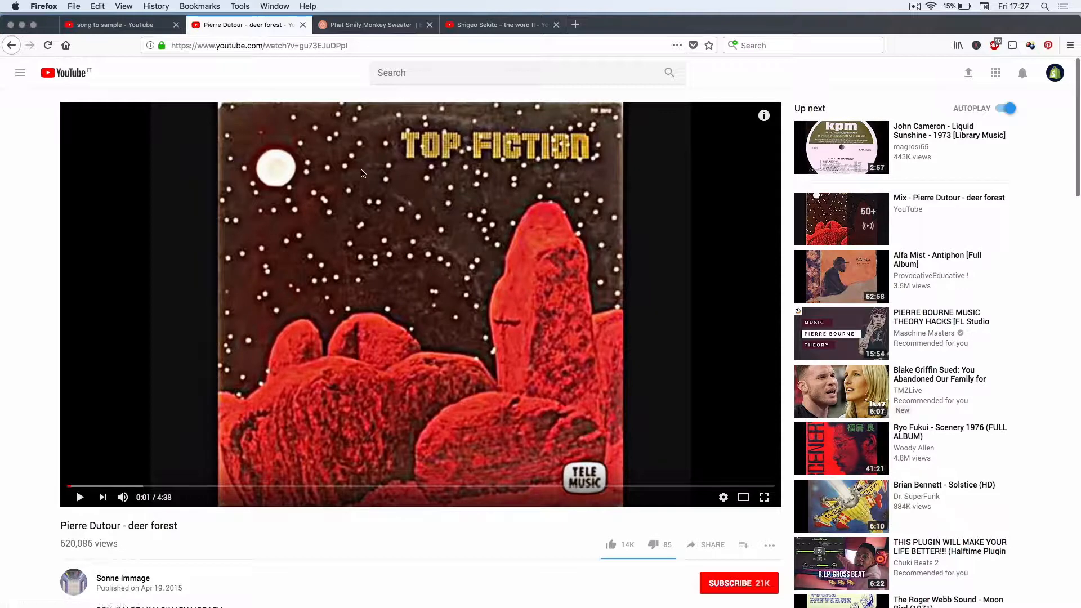
- Go to the already open "Shigeo Sekito - the word II" video, rewind it to the start and copy its web address
left_click(372, 25)
left_click(478, 25)
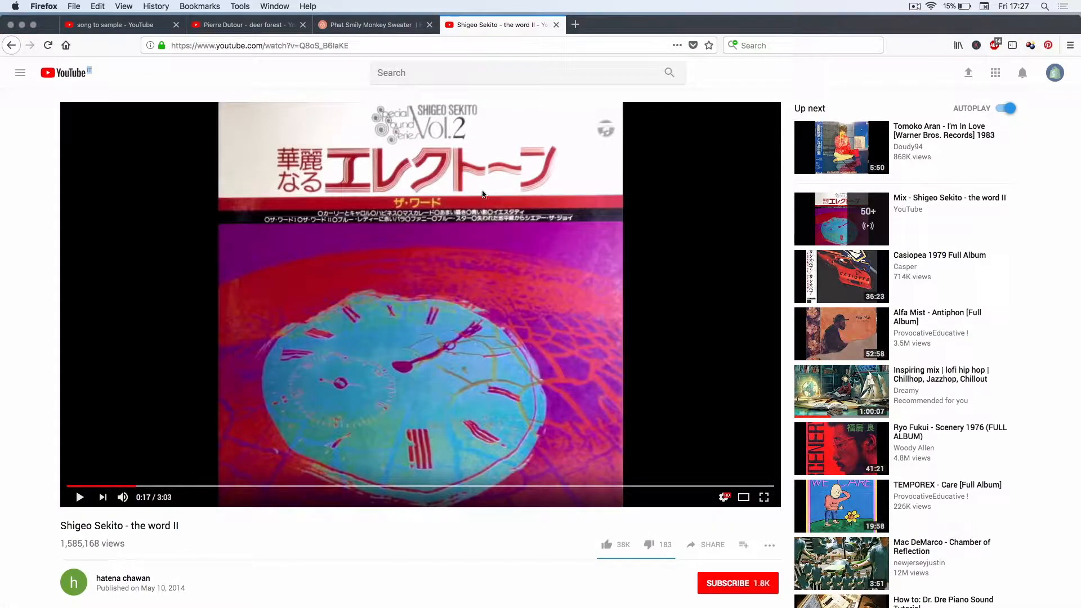
scroll(486, 253, "down", 3)
scroll(486, 253, "up", 3)
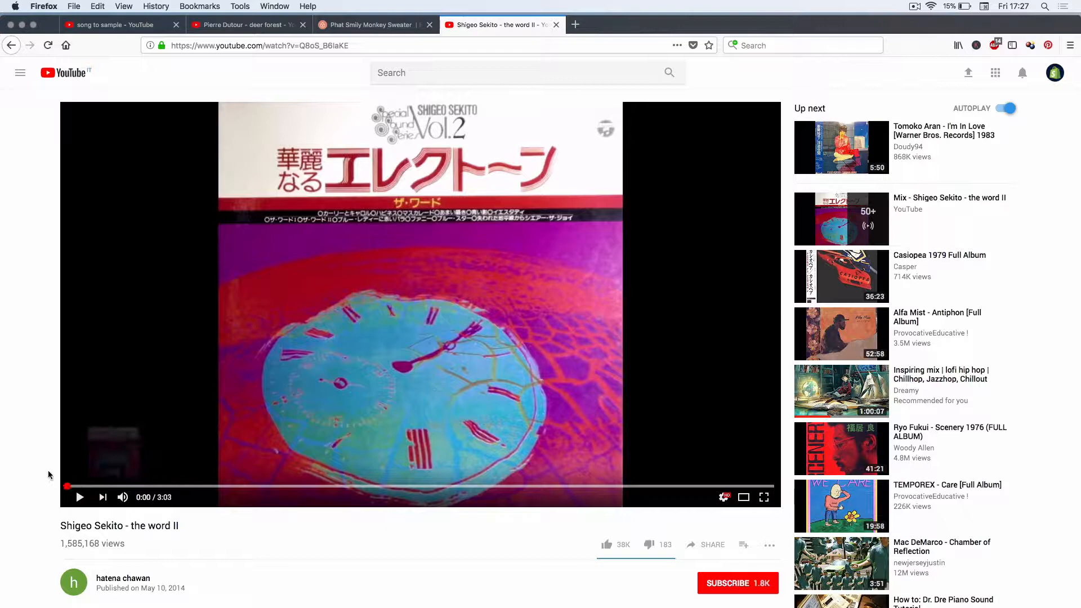
left_click(73, 485)
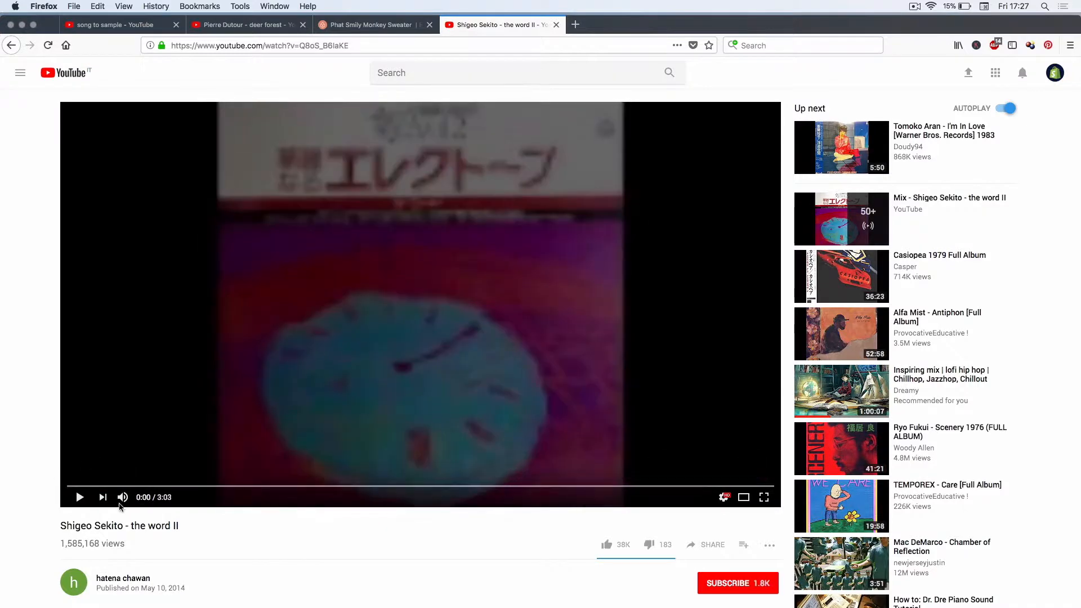
left_click(358, 44)
right_click(307, 46)
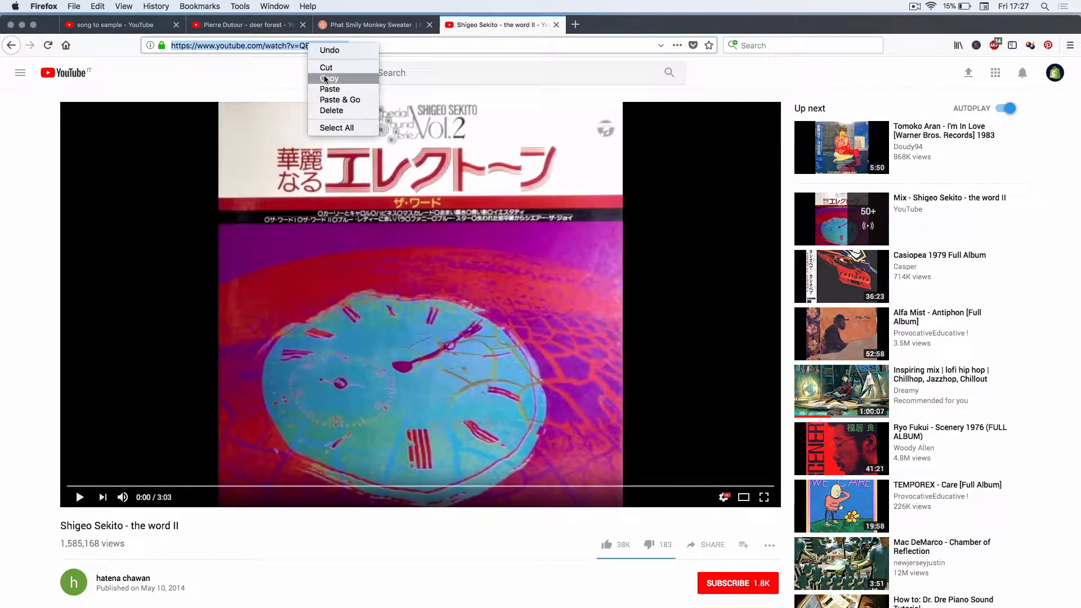
left_click(329, 79)
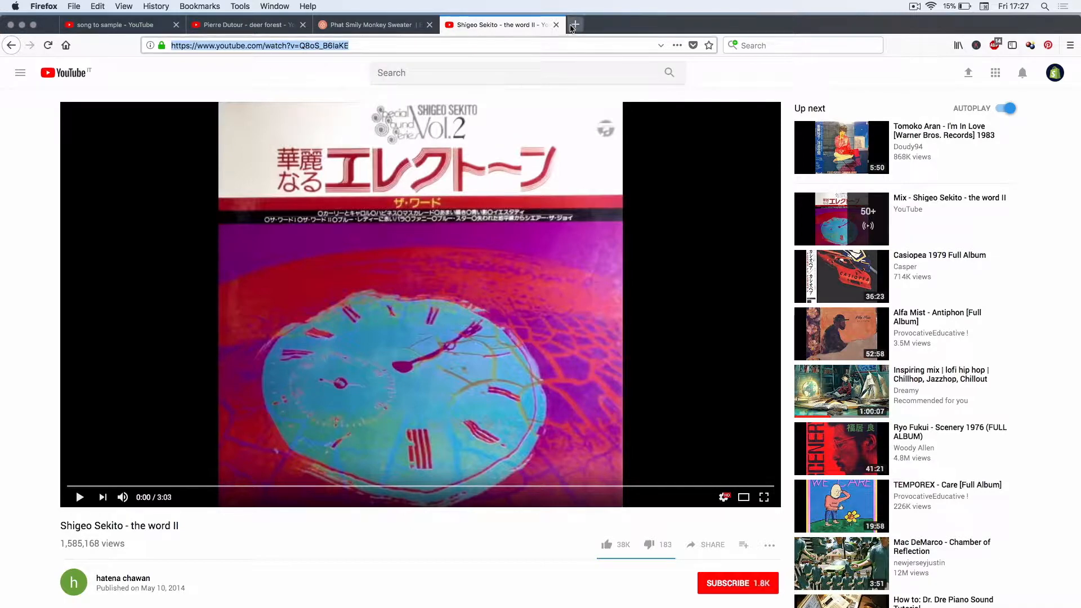
- Switch to Logic Pro and browse all files to the contents of the Untitled volume
mouse_move(623, 603)
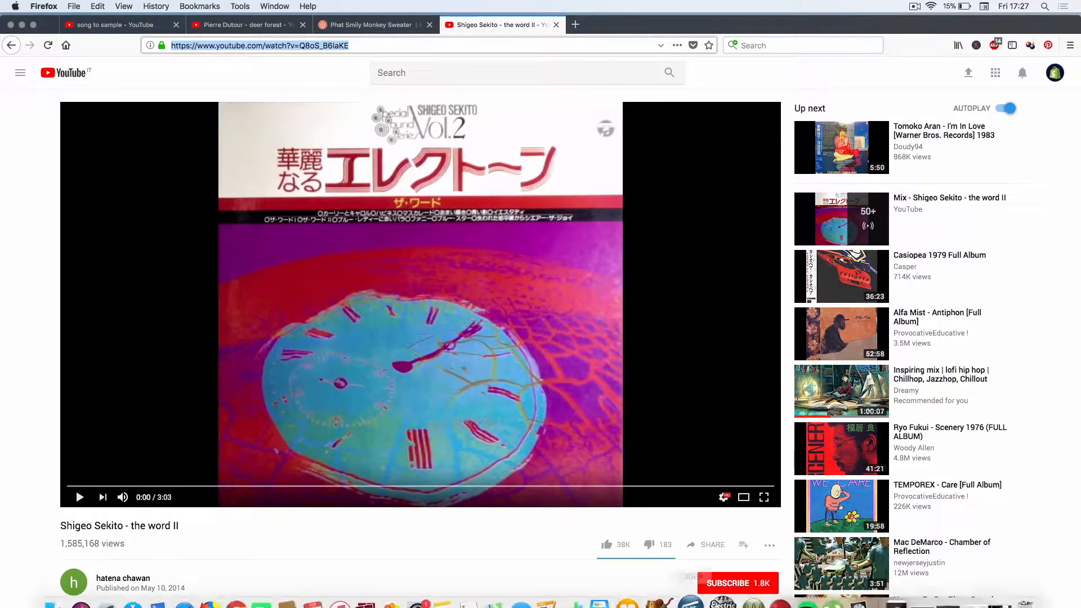
left_click(842, 600)
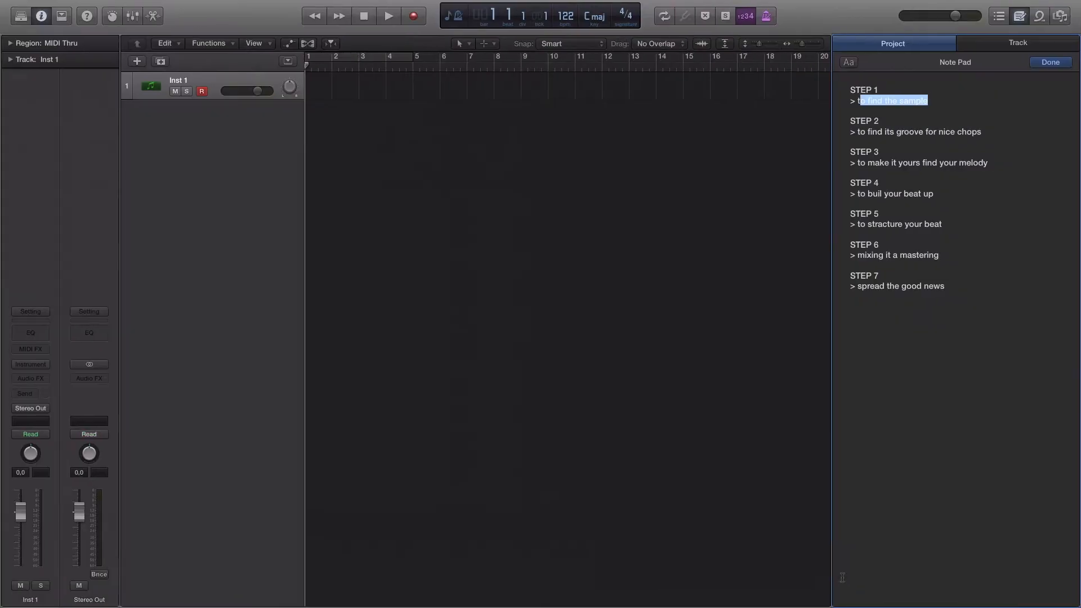
left_click(935, 106)
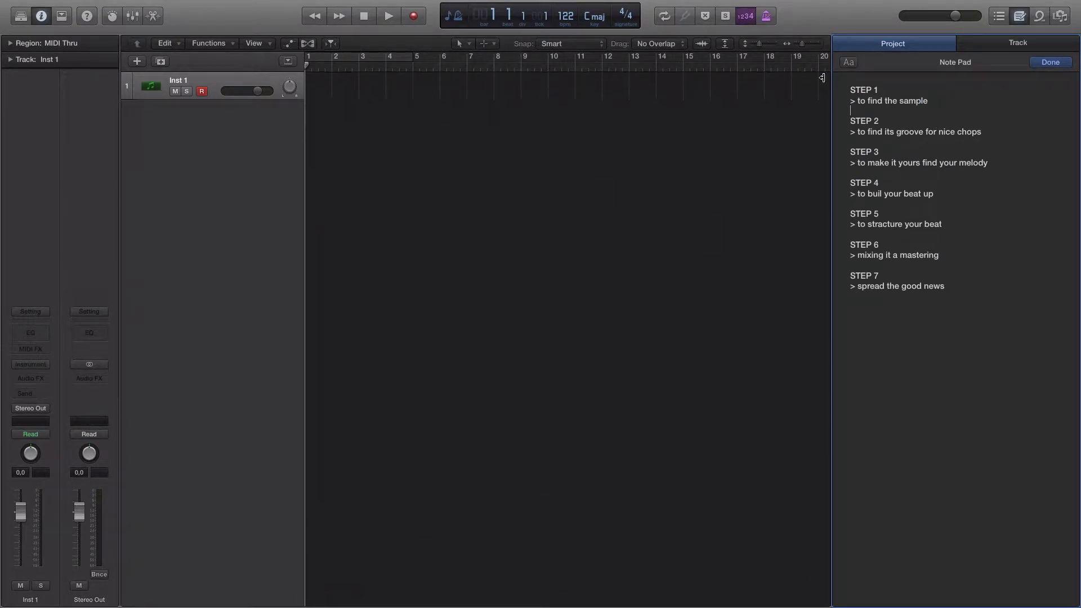
left_click(1062, 17)
left_click(1039, 45)
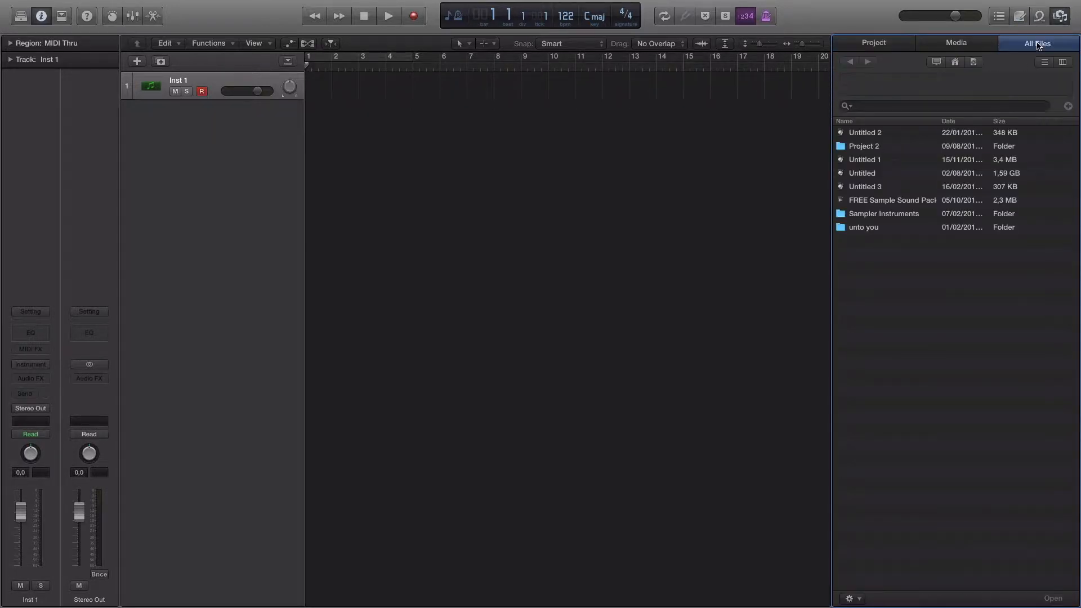
left_click(957, 63)
left_click(937, 62)
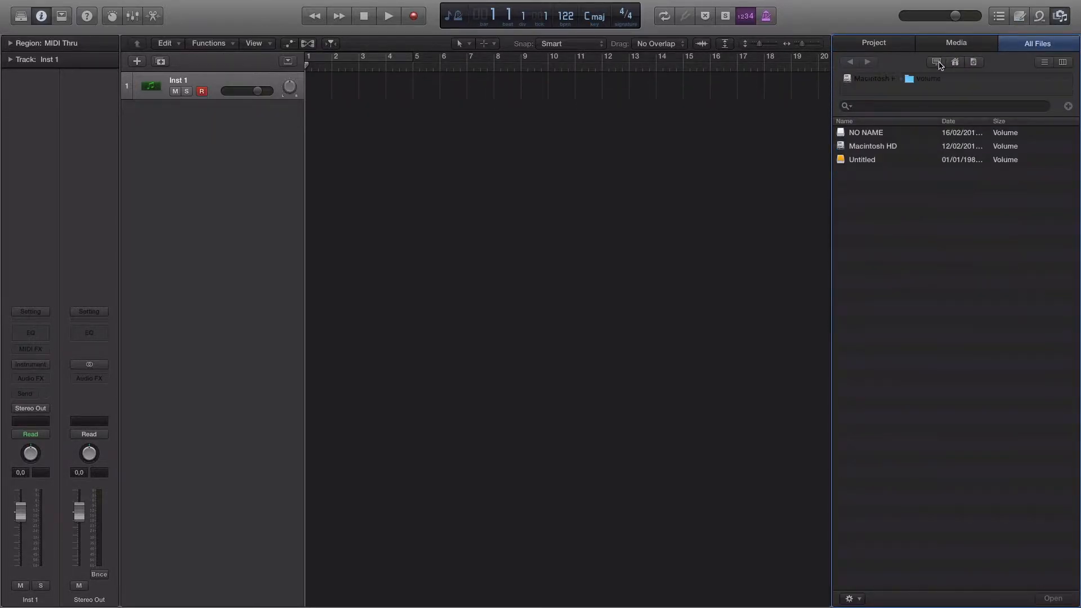
left_click(855, 164)
double_click(855, 162)
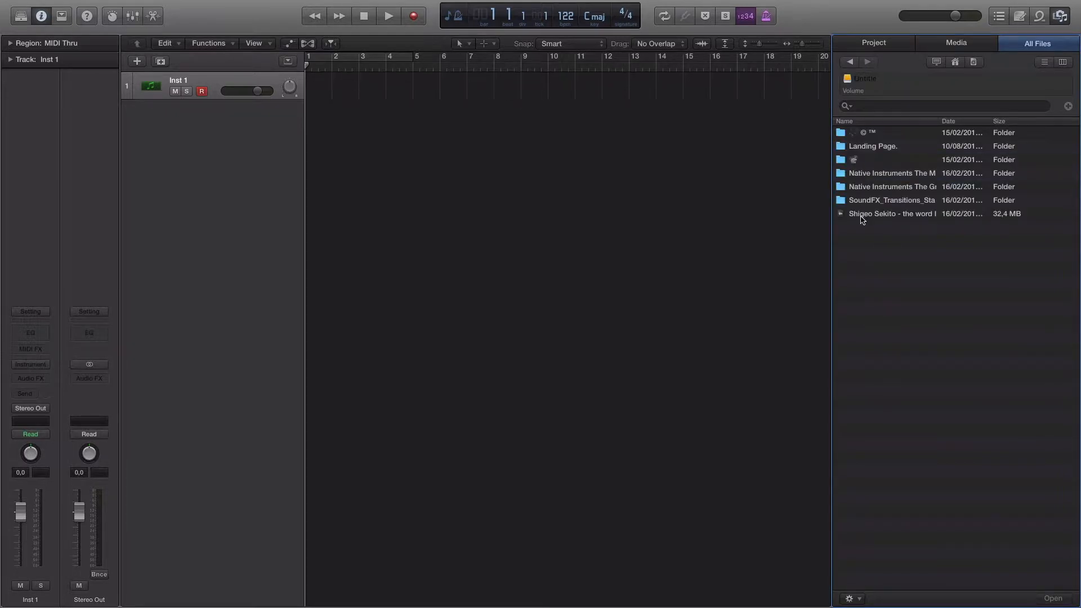
- Add the "Shigeo Sekito - the word II" audio file to the project as a new track and close the file browser
left_click_drag(861, 219, 323, 91)
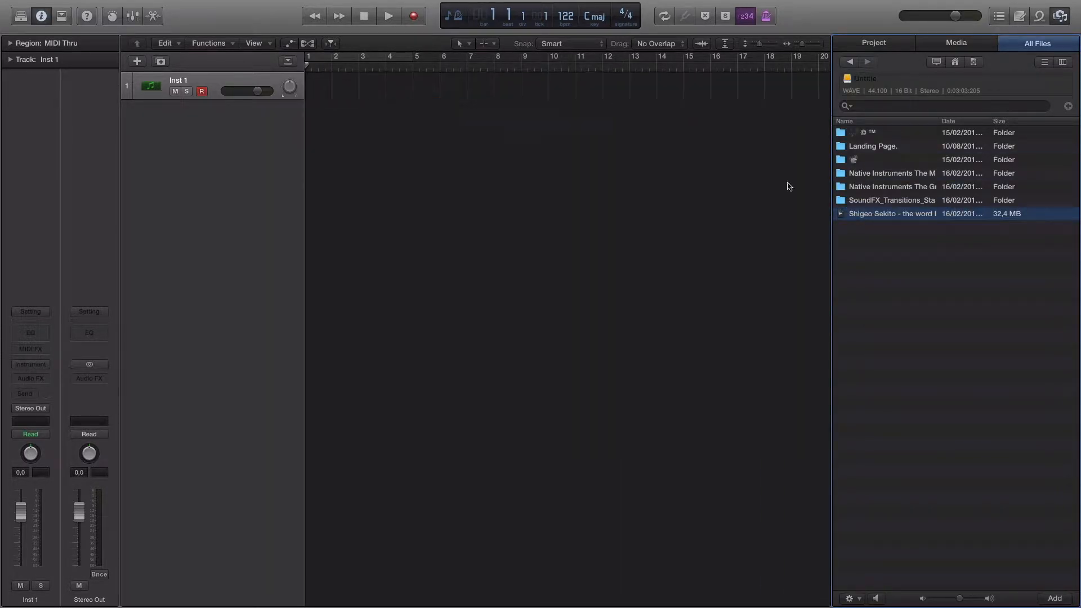
left_click(1051, 598)
left_click(1057, 15)
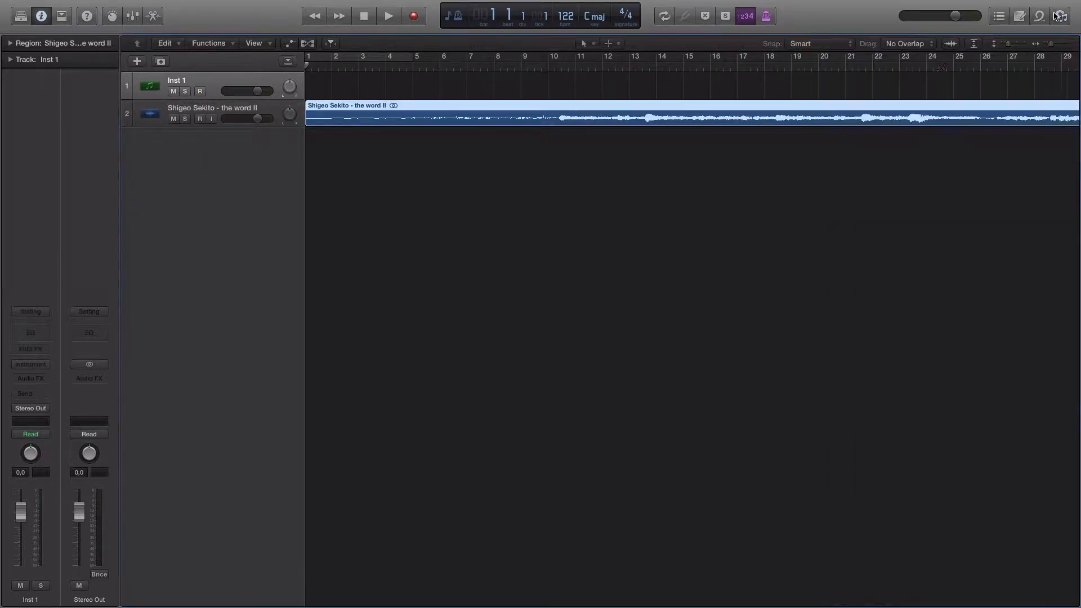
- Play the sample from bar 1 to about bar 10, locate the louder section's start, and return the playhead to bar 2
left_click(1052, 44)
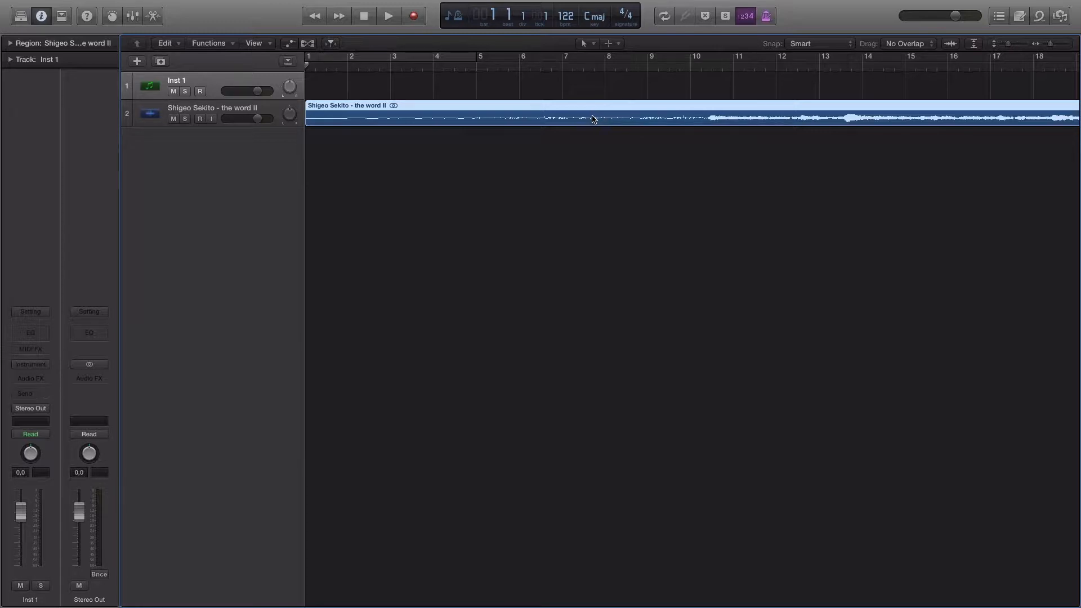
key("space")
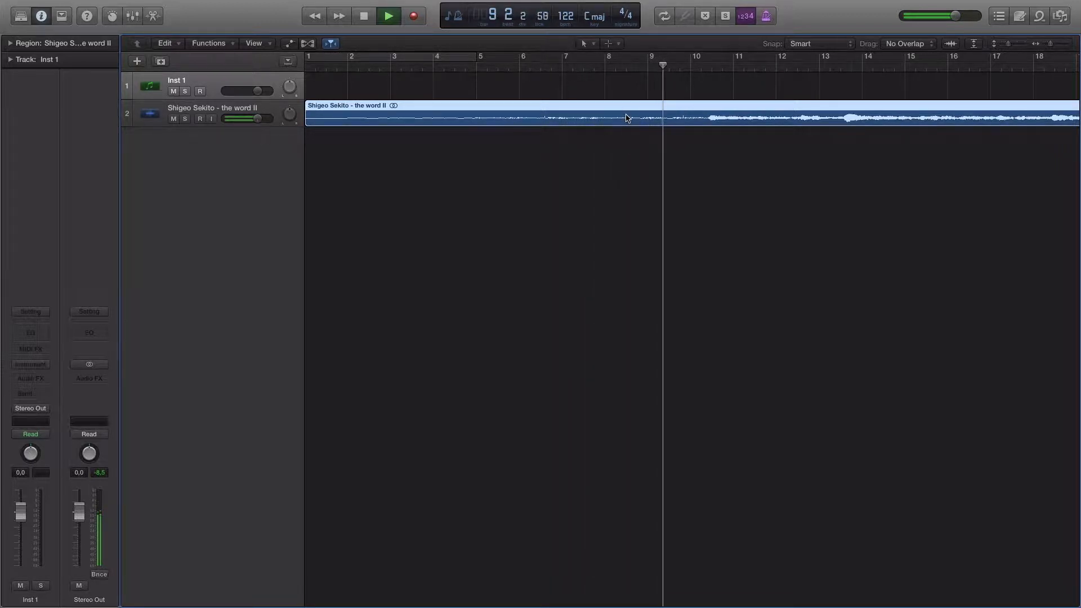
key("space")
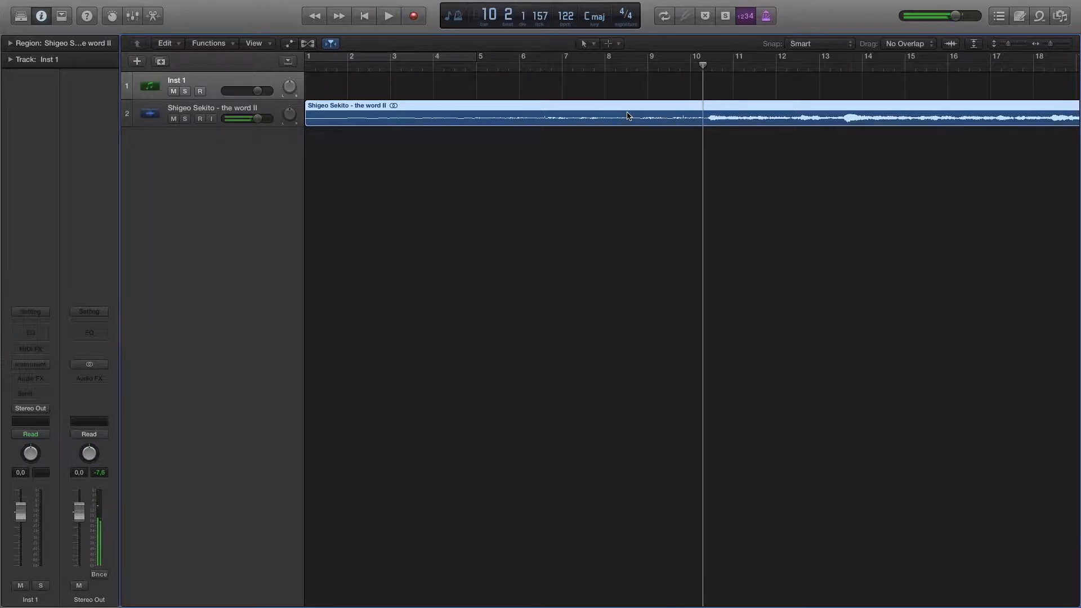
left_click_drag(703, 66, 706, 66)
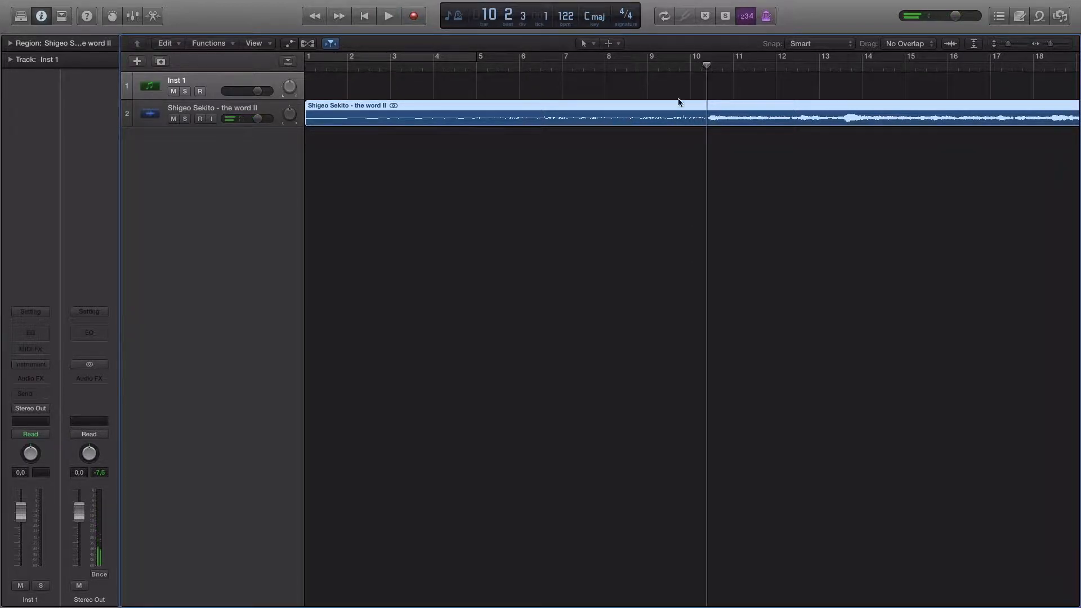
scroll(623, 166, "left", 1)
left_click(352, 66)
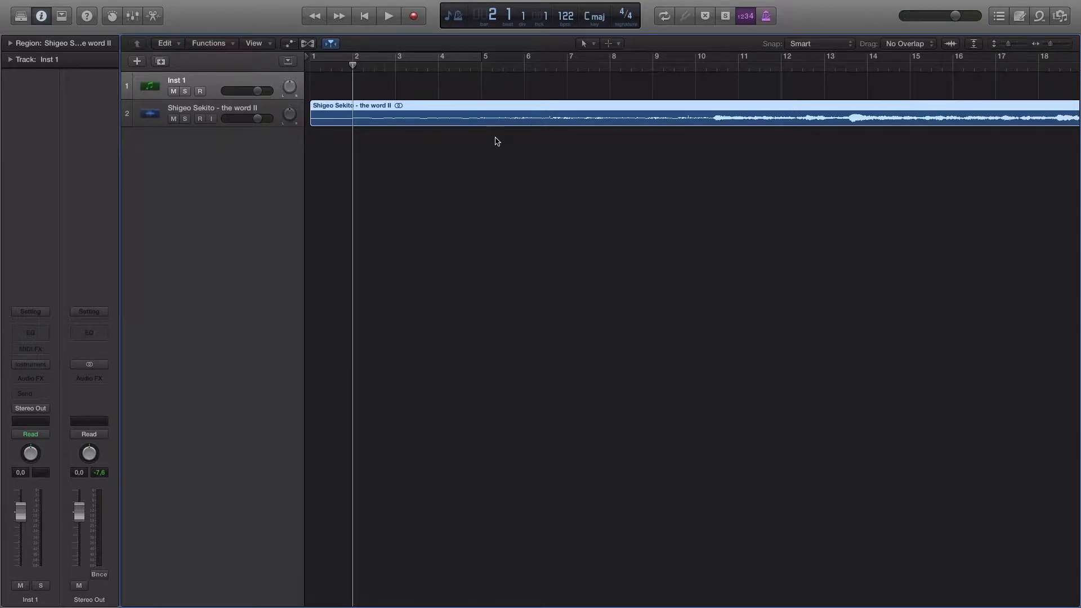
- Show the project notes and delete the empty Inst 1 track
left_click(1020, 17)
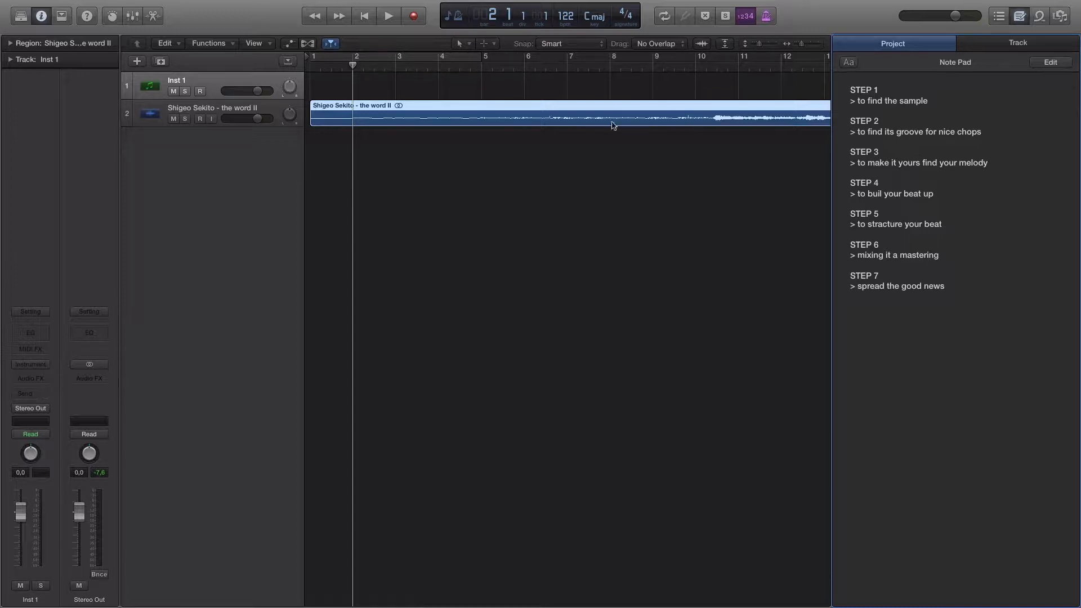
left_click(158, 86)
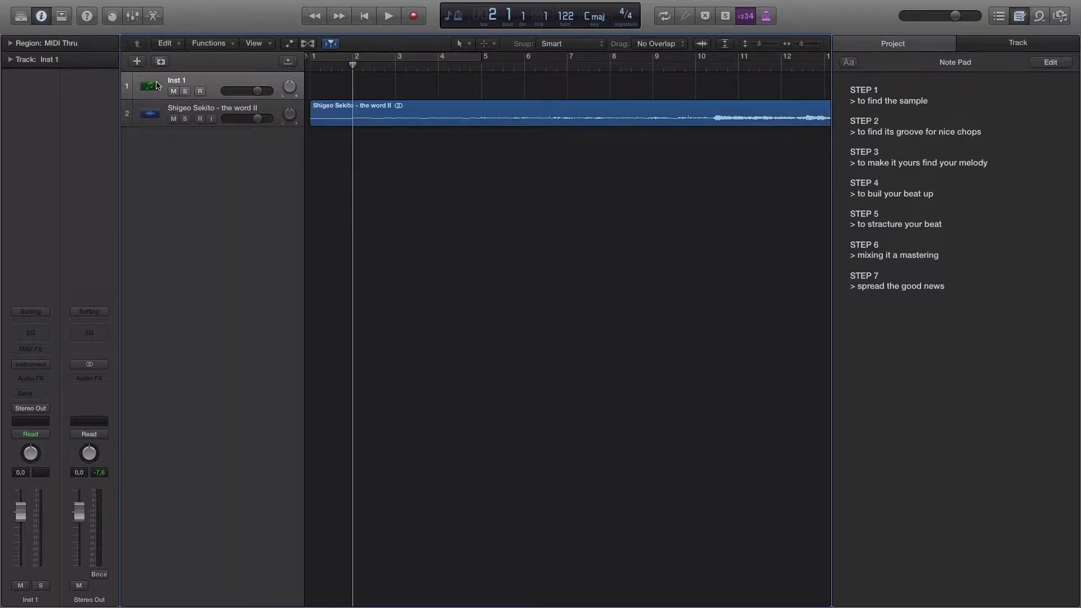
key("super+BackSpace")
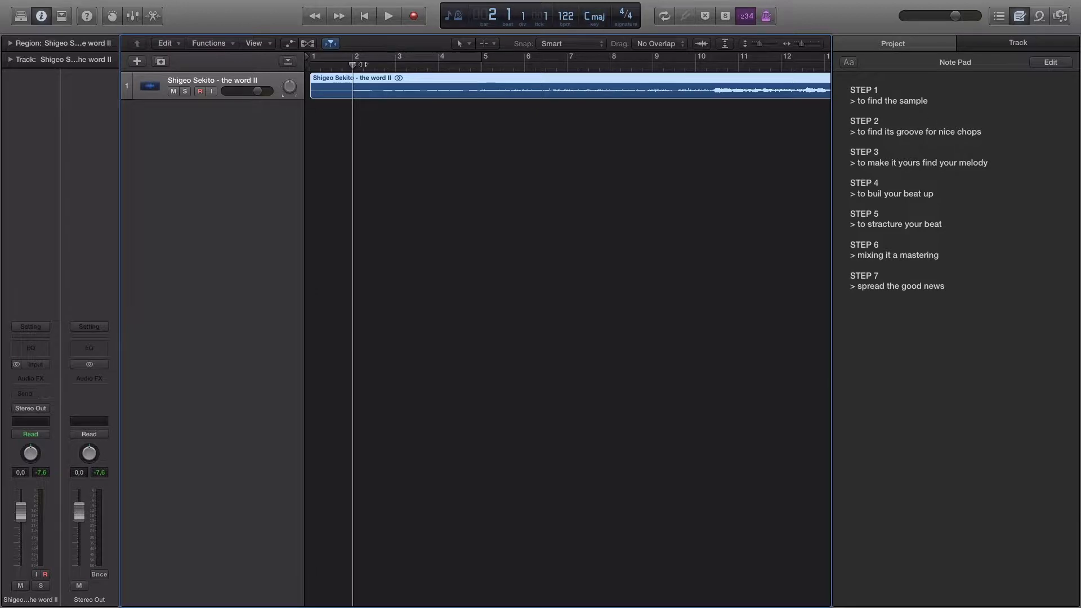
- Play the sample from bar 1 to about bar 5 to hear its groove, and return the playhead to bar 1
left_click_drag(354, 63, 306, 62)
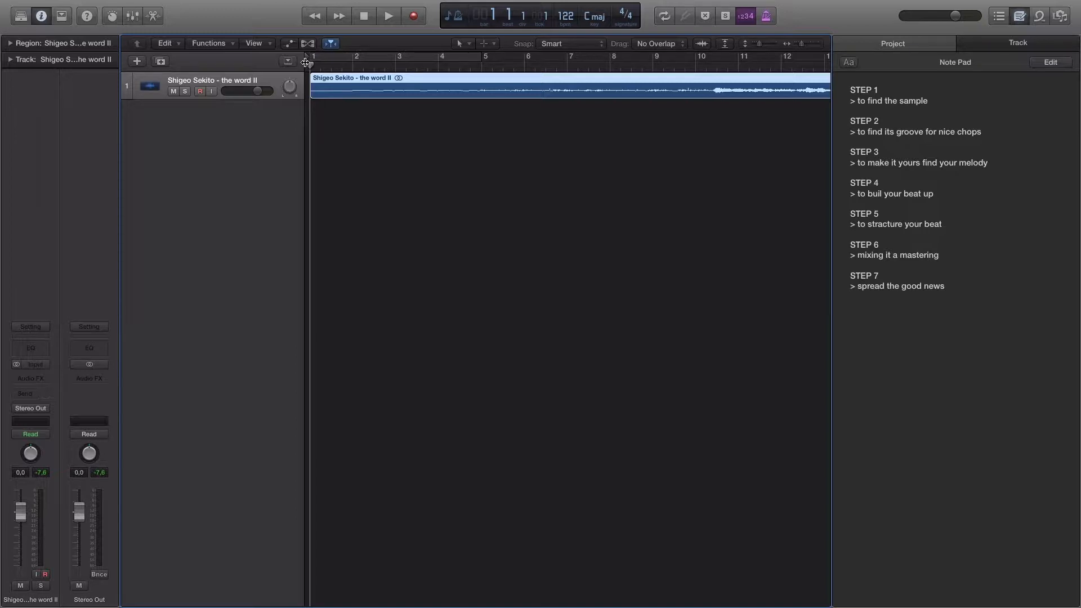
key("space")
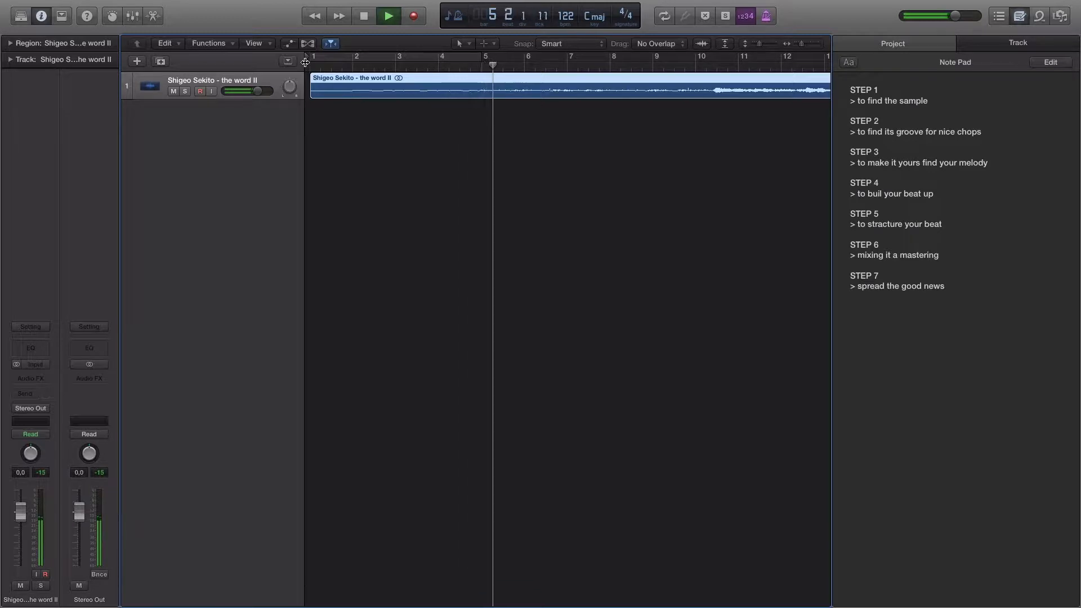
key("space")
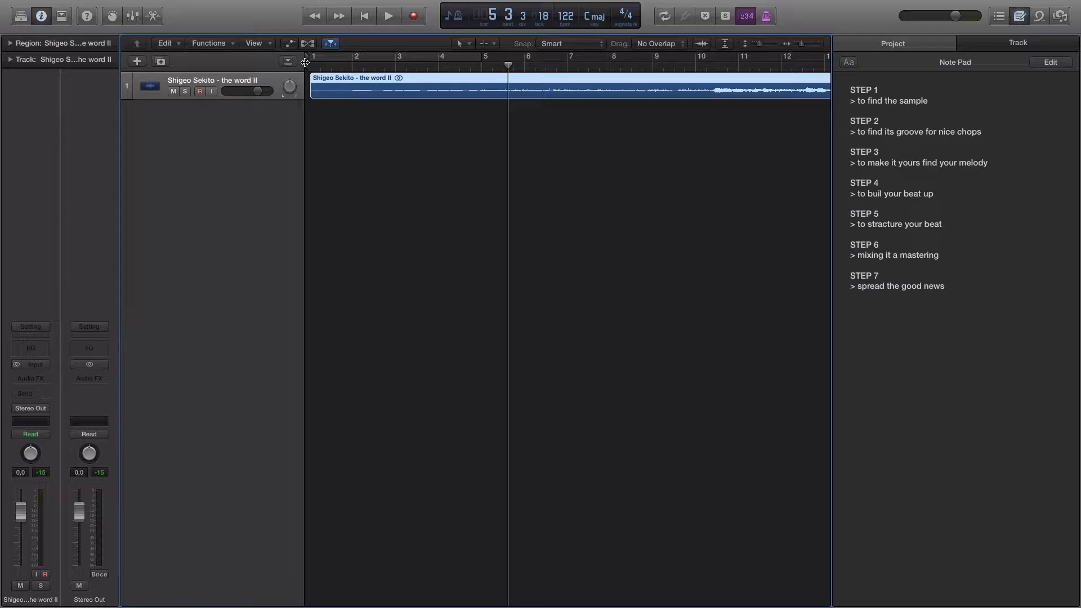
left_click_drag(508, 66, 307, 67)
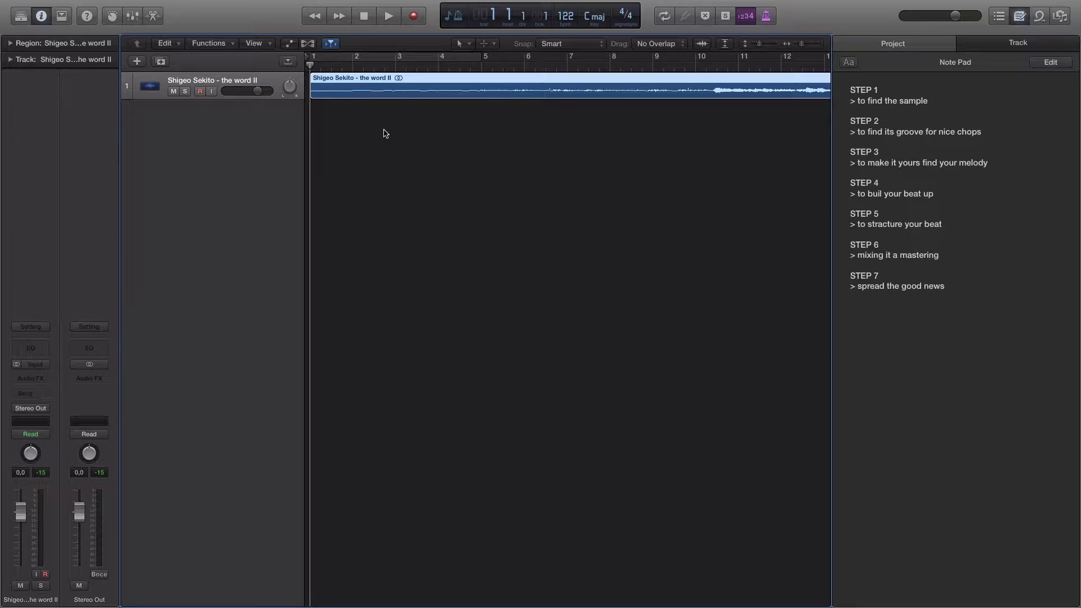
- Play the sample from bar 1 and split it at the playhead on the groove's hits up to about bar 9, making 16 regions, and return to bar 1
key("space")
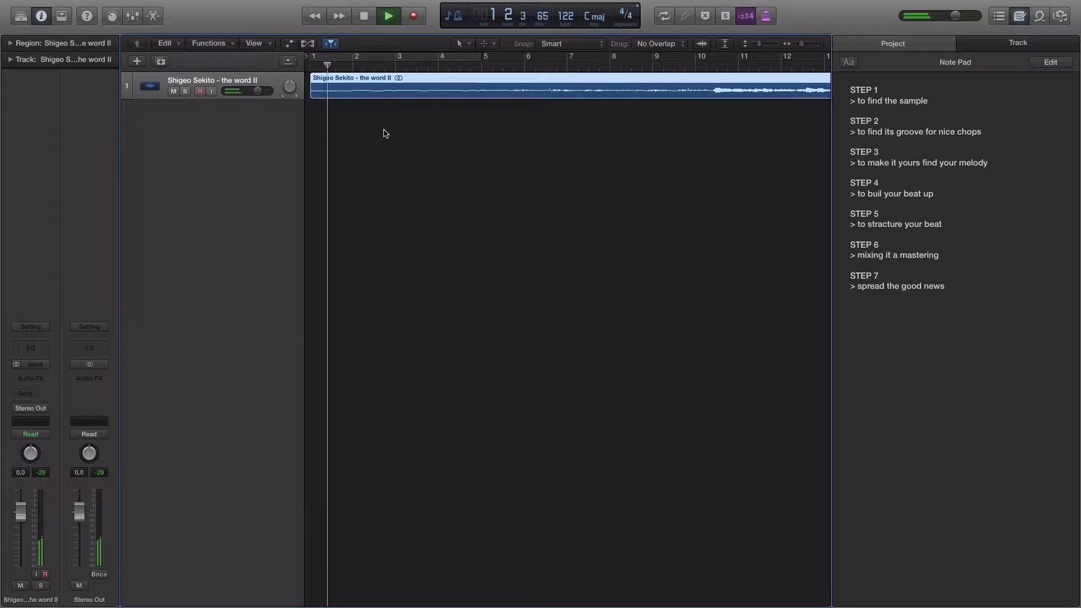
key("super+t")
key("super+t")
key("super+t")
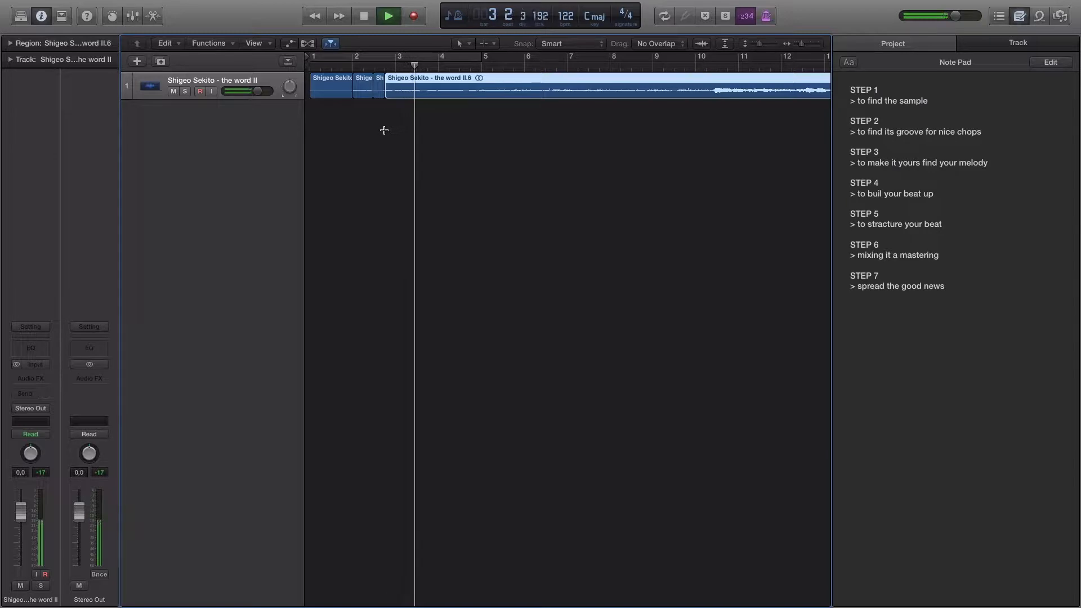
key("super+t")
key("super+t")
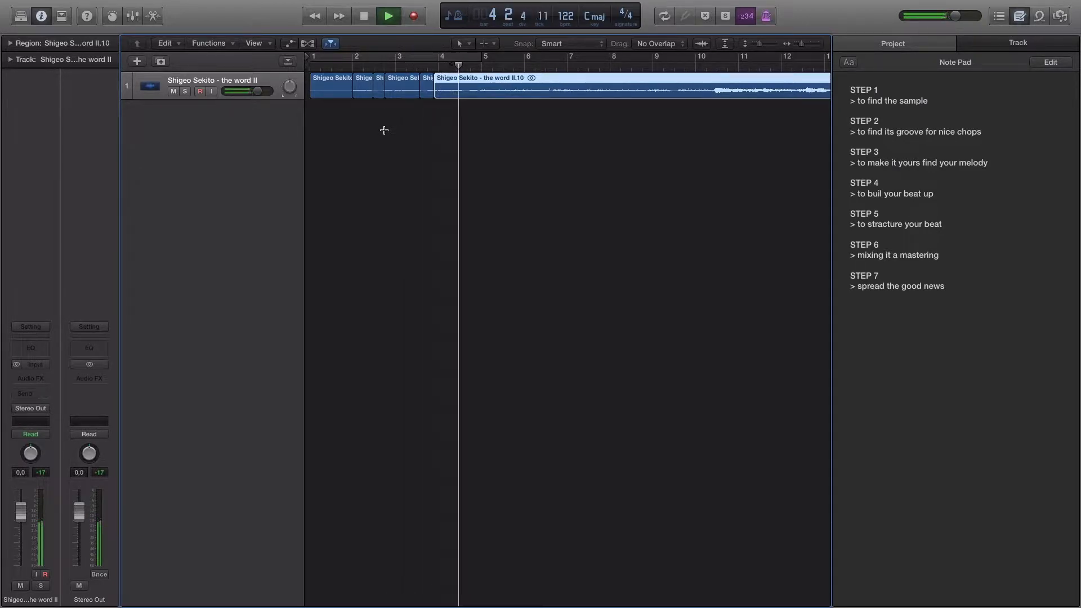
key("super+t")
key("super+t")
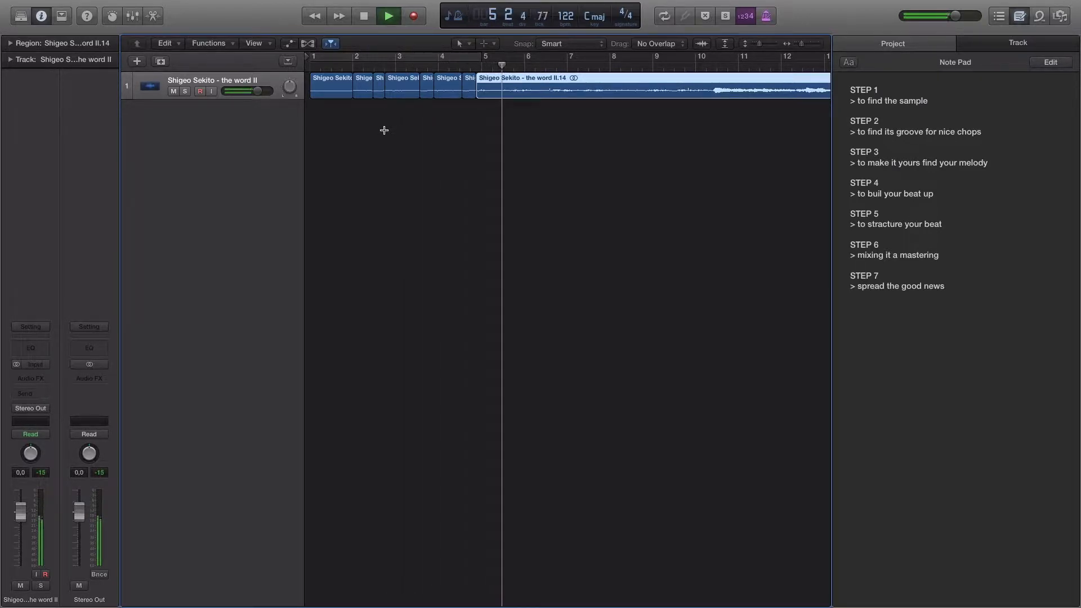
key("super+t")
key("super+t")
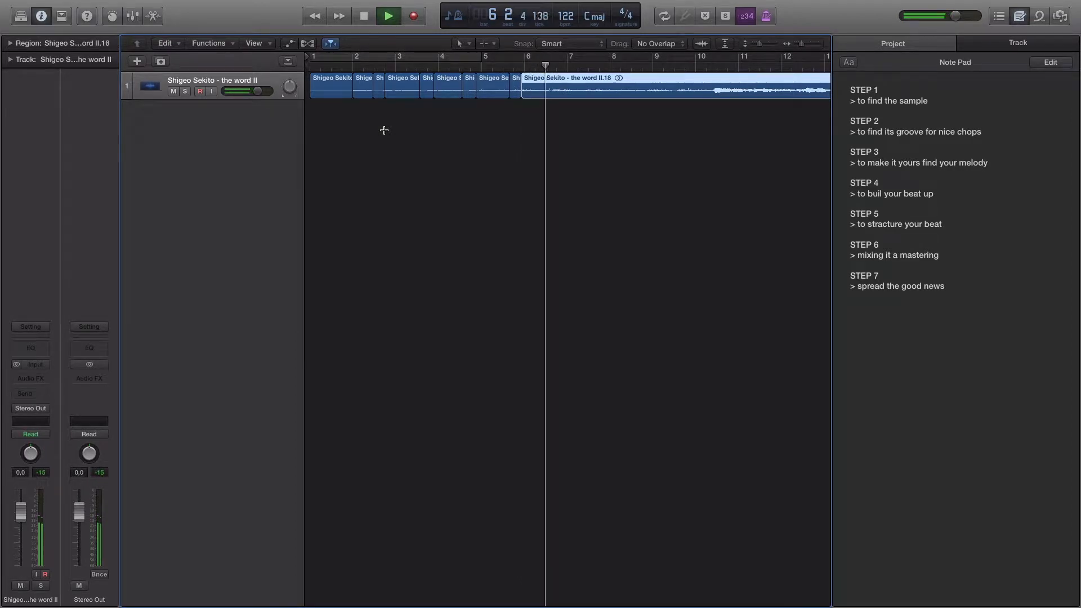
key("super+t")
key("super+t")
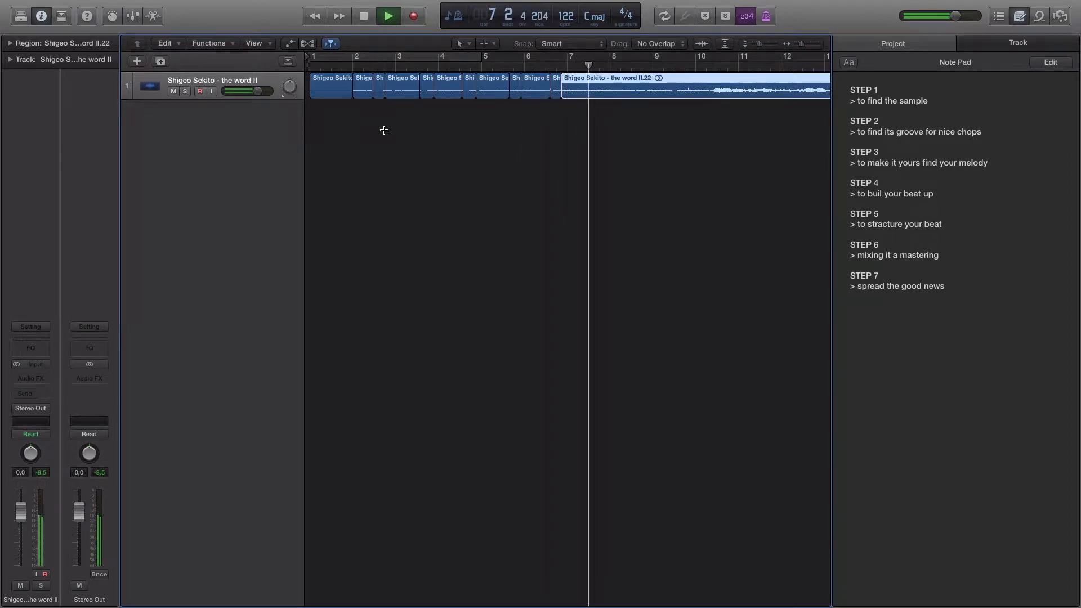
key("super+t")
key("super+t")
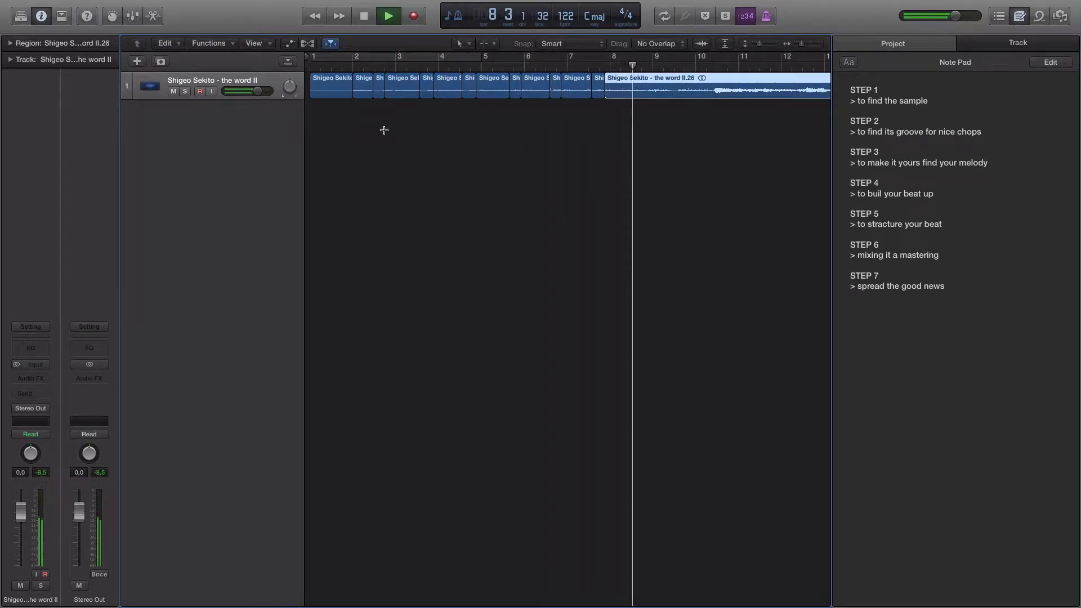
key("super+t")
key("super+t")
key("space")
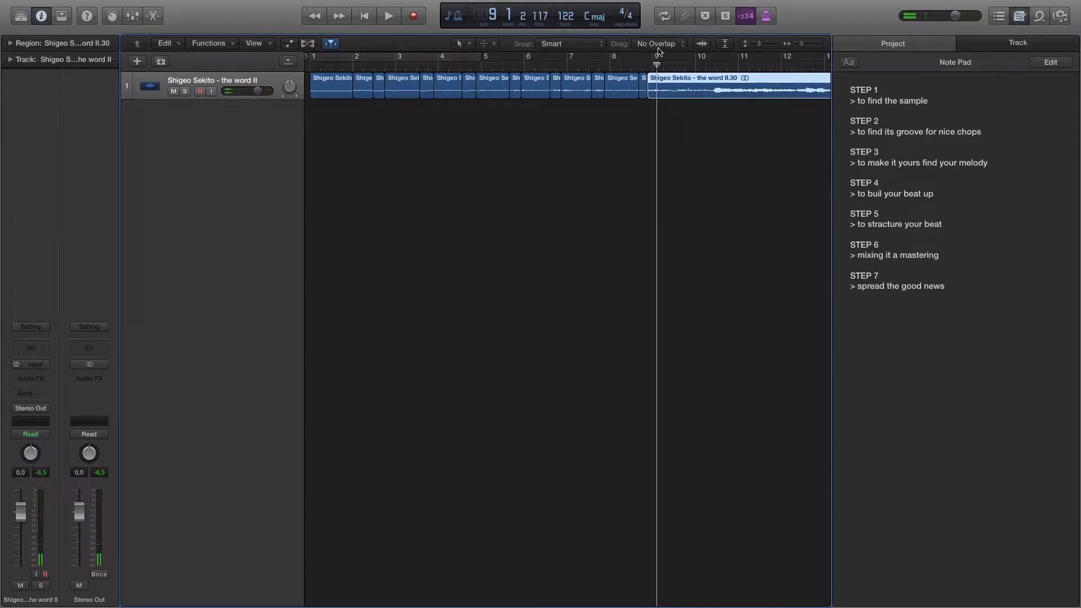
left_click_drag(658, 65, 587, 76)
key("Return")
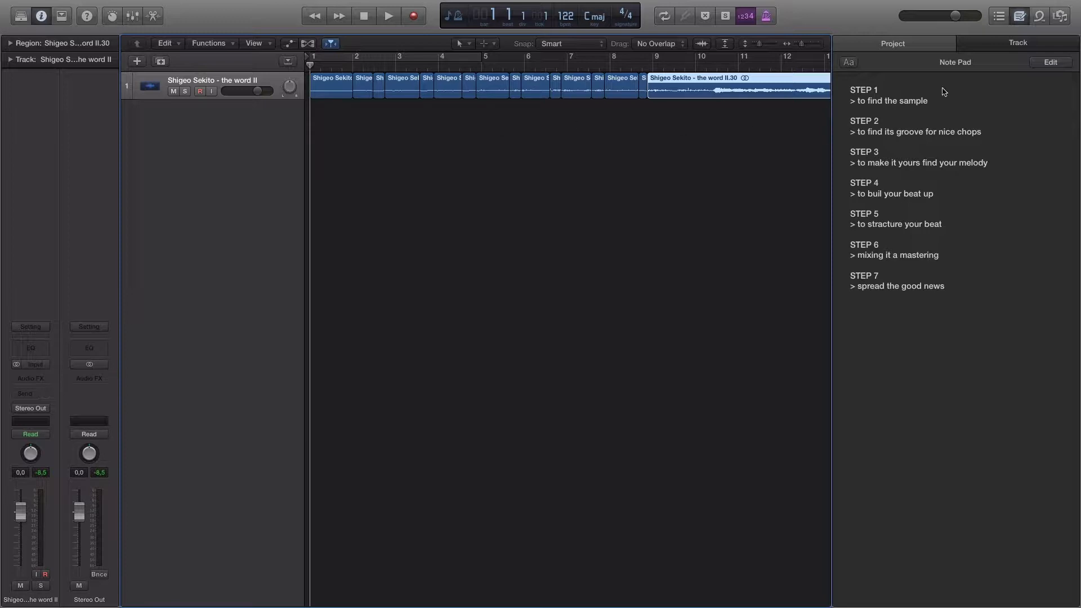
- Make the project notes editable and highlight the STEP 1, STEP 2 and STEP 3 entries one after another to review them
left_click(1051, 61)
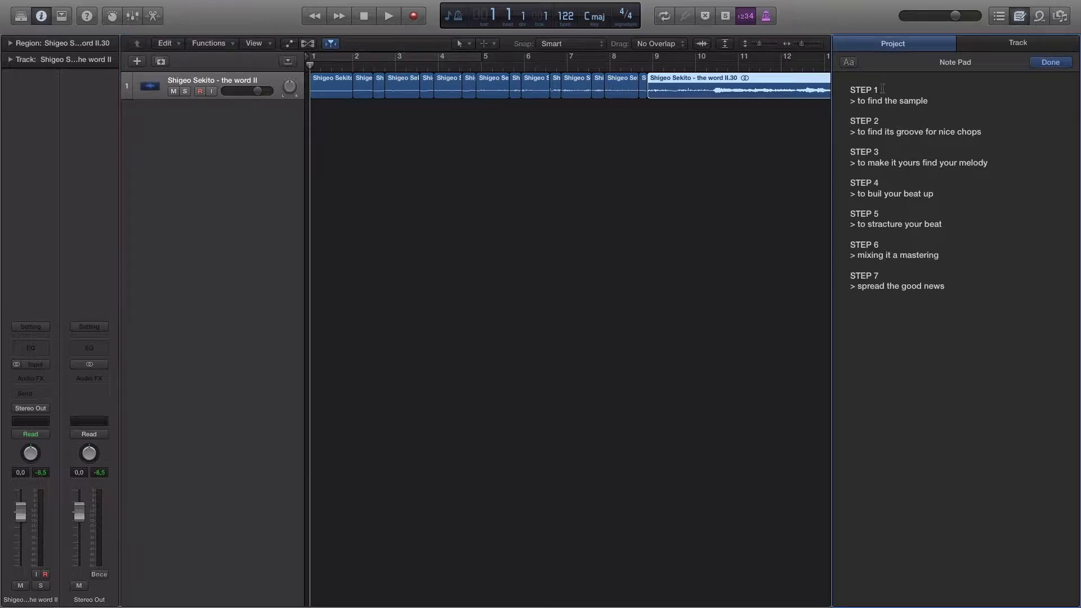
left_click_drag(928, 102, 847, 88)
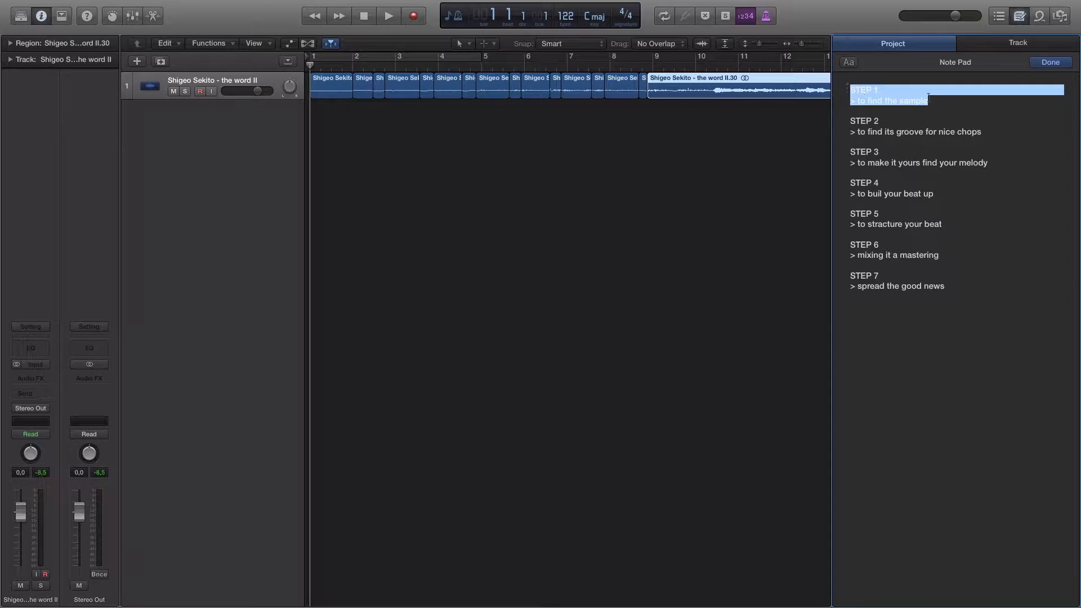
left_click(929, 99)
left_click_drag(983, 132, 837, 120)
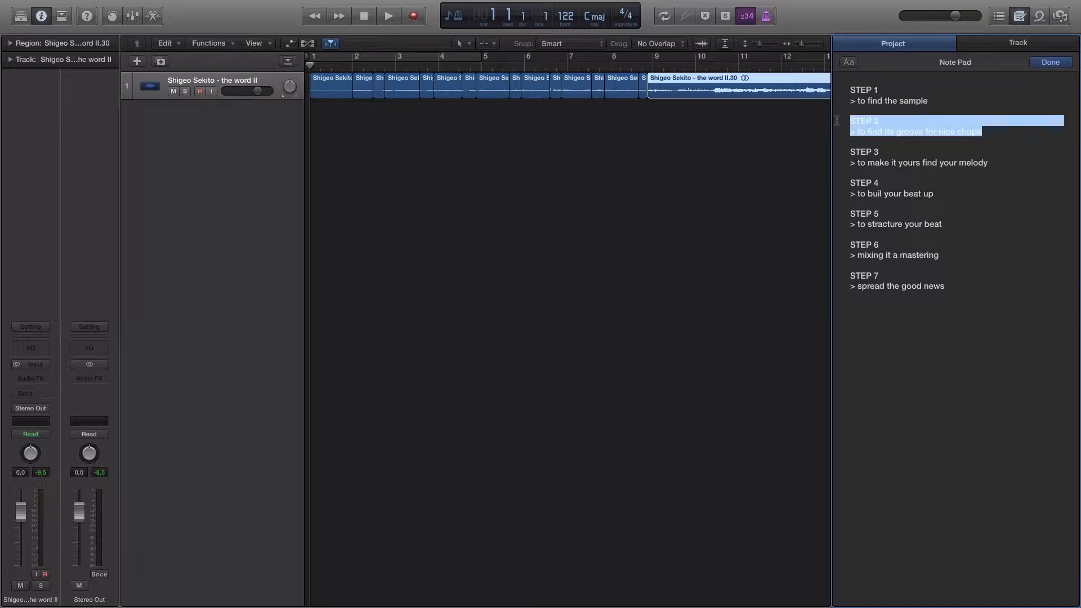
left_click(988, 134)
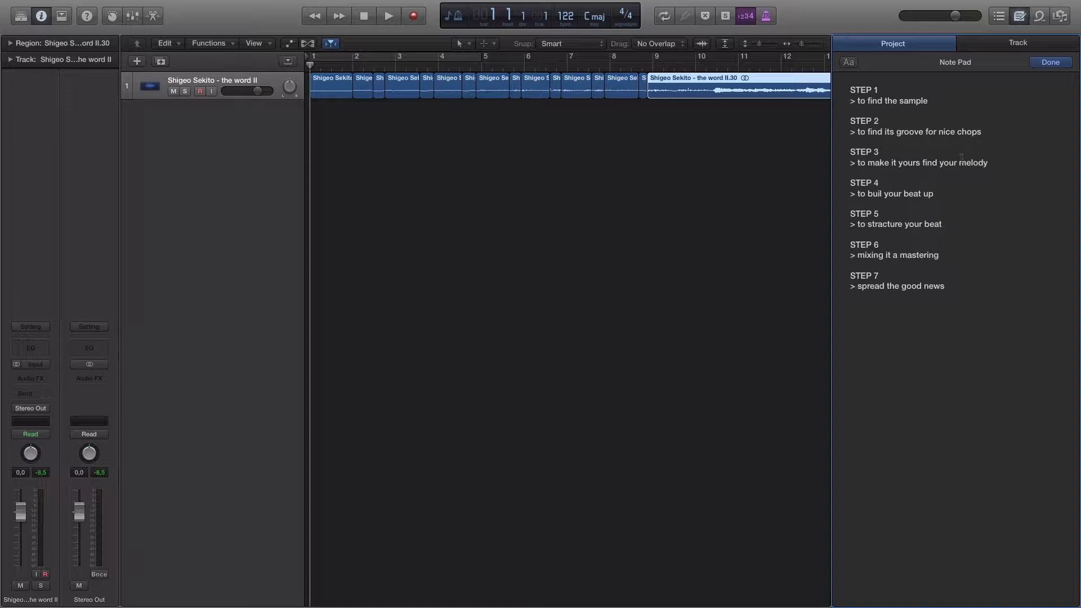
left_click_drag(995, 162, 845, 148)
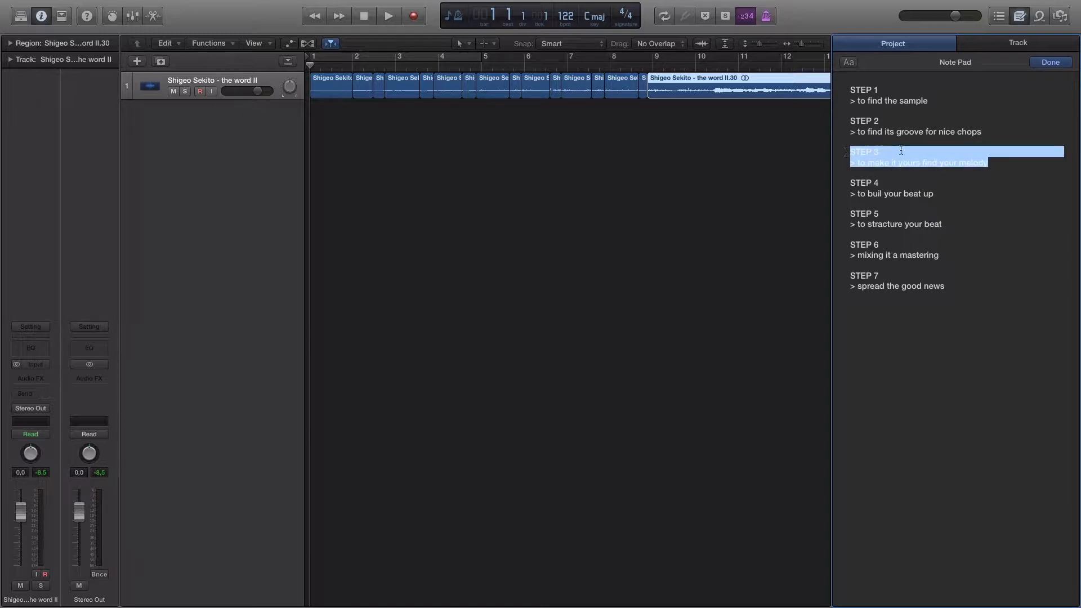
left_click(901, 151)
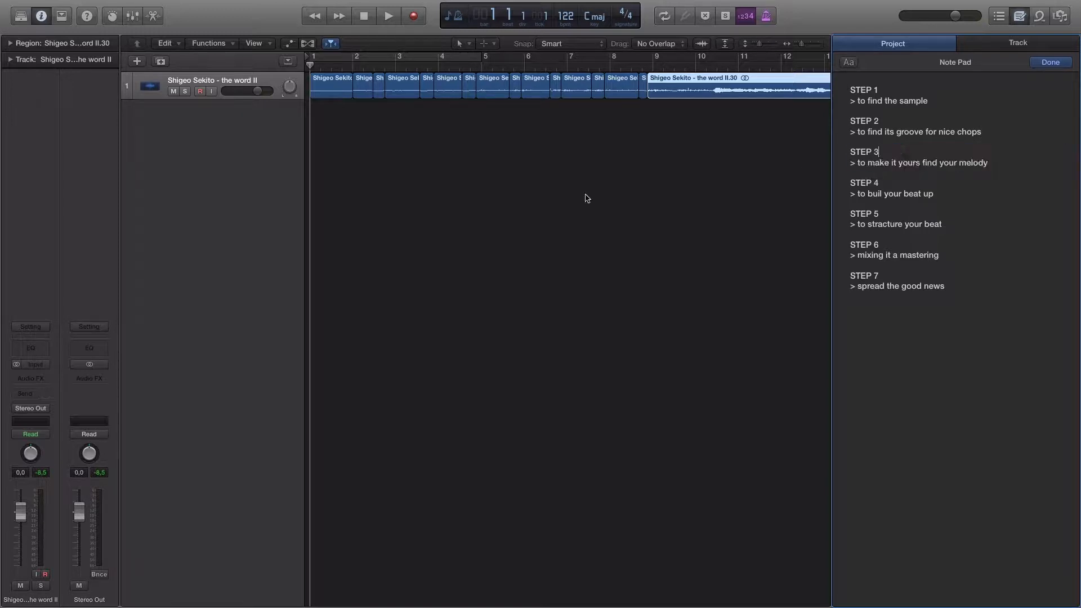
- Create one software instrument track and load the EXS24 sampler on it, placing its window below the tracks
left_click(137, 62)
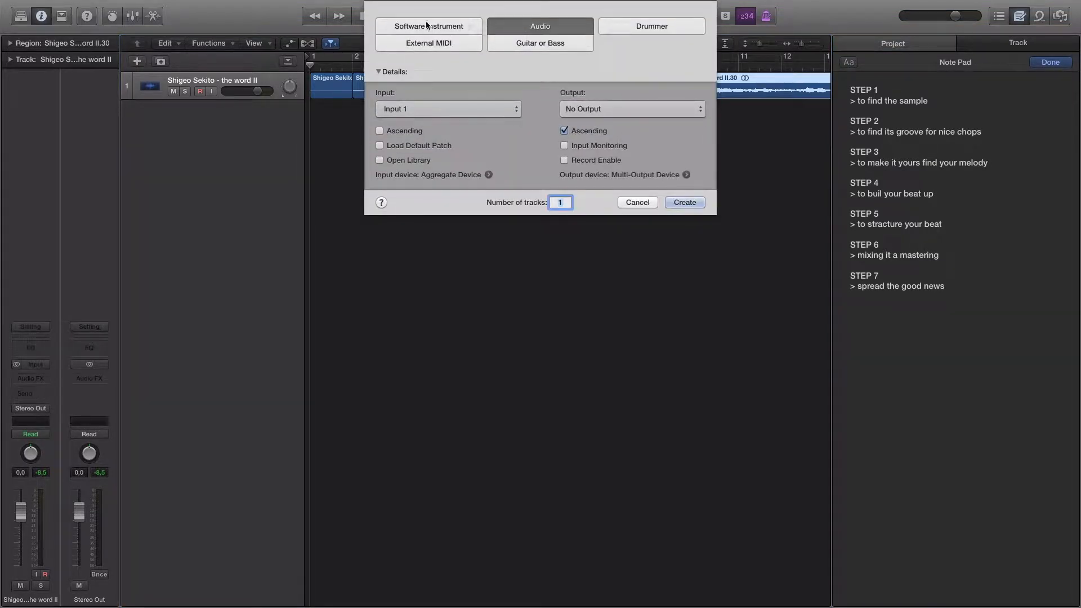
left_click(436, 27)
left_click(683, 172)
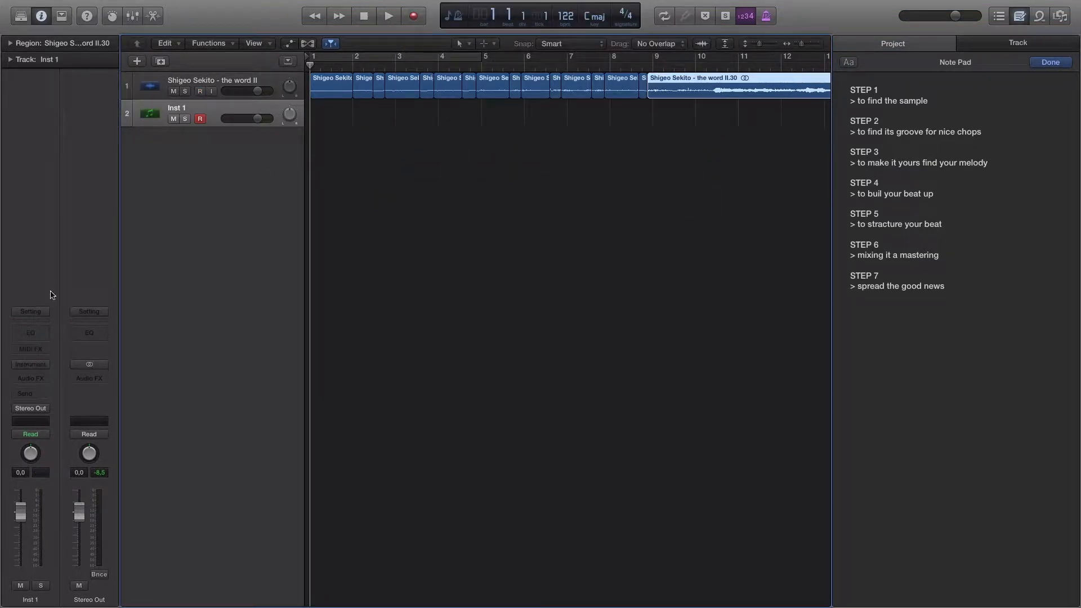
left_click(40, 364)
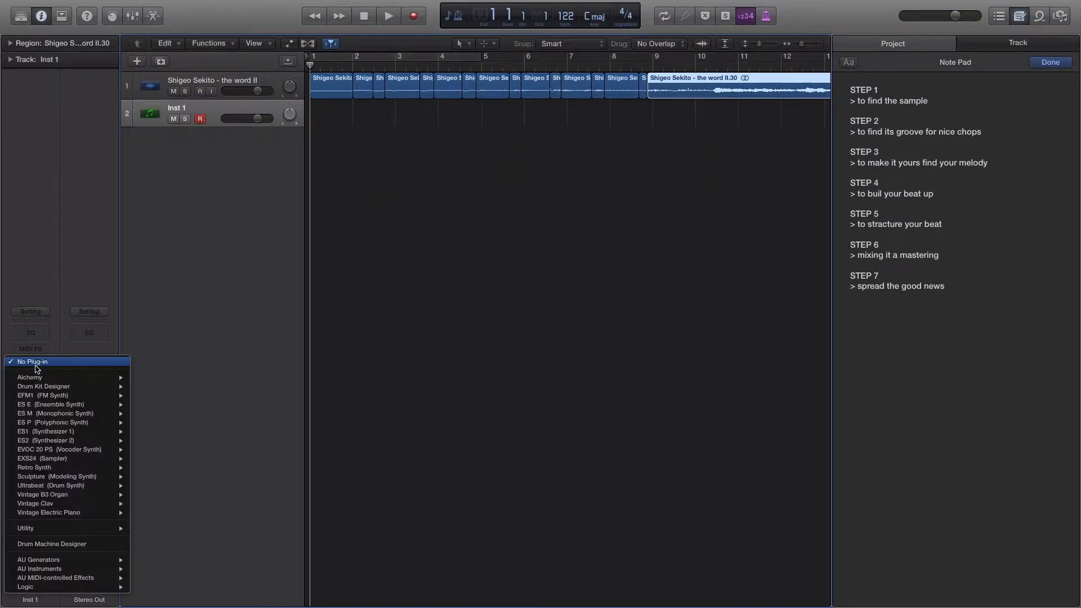
left_click(70, 463)
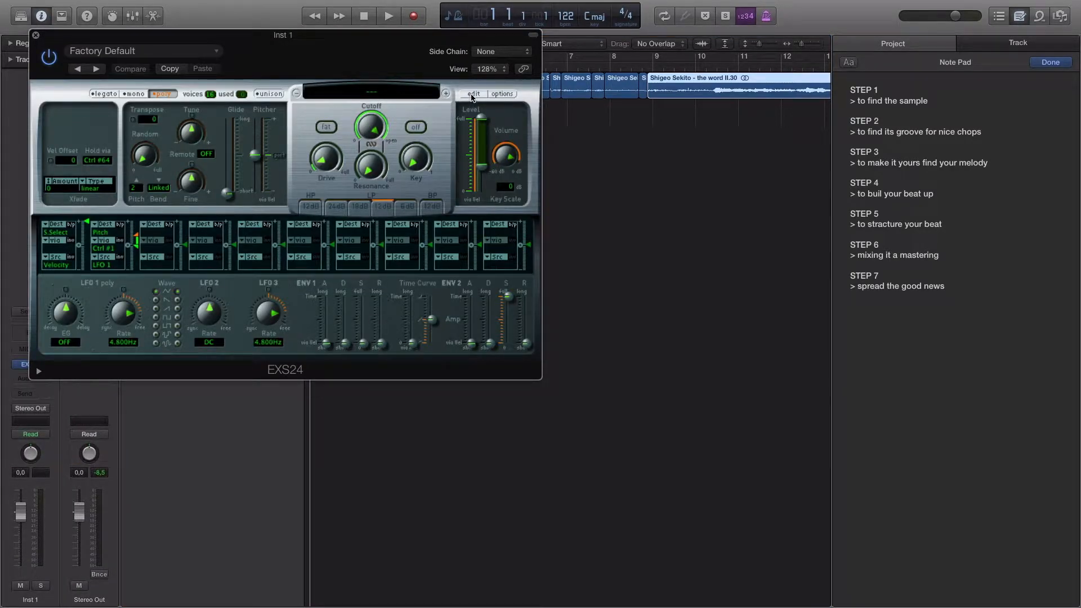
left_click_drag(389, 37, 587, 163)
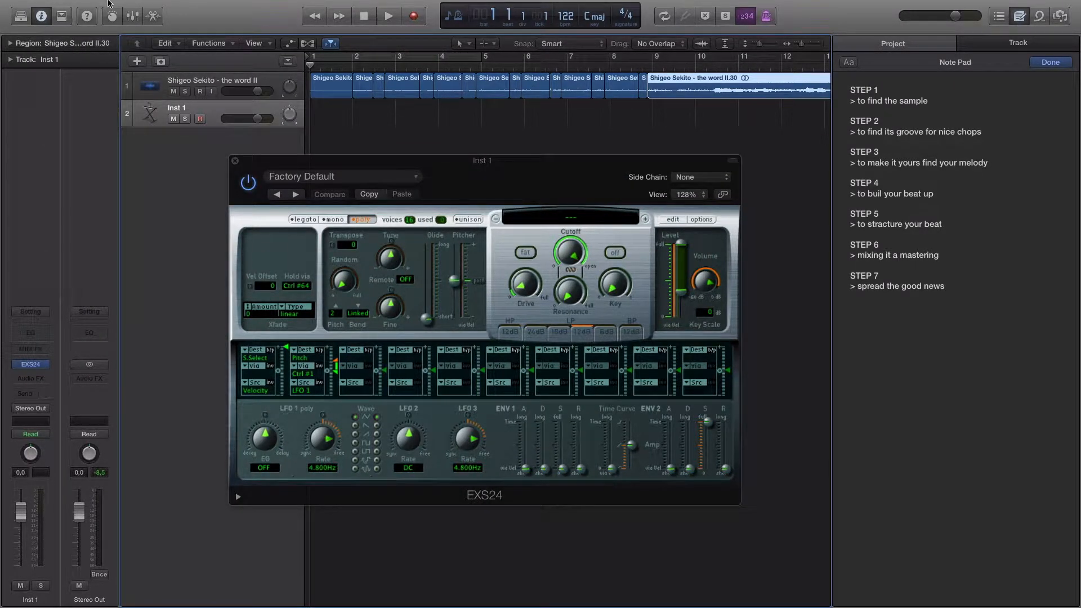
- Check in the advanced preferences that Show Advanced Tools and its additional options are enabled, and close the preferences
mouse_move(113, 3)
left_click(56, 7)
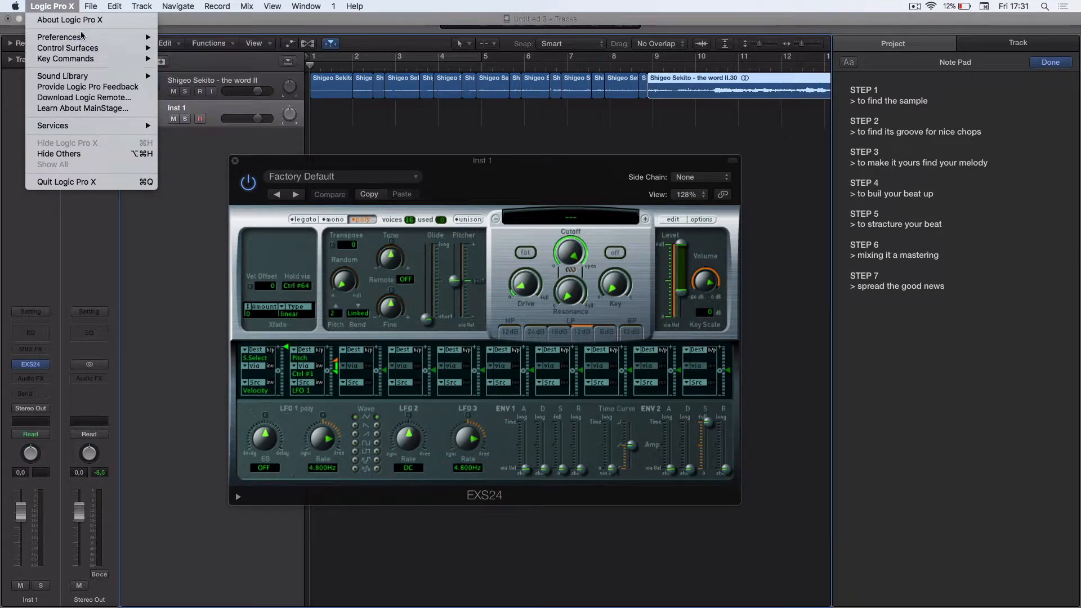
mouse_move(100, 37)
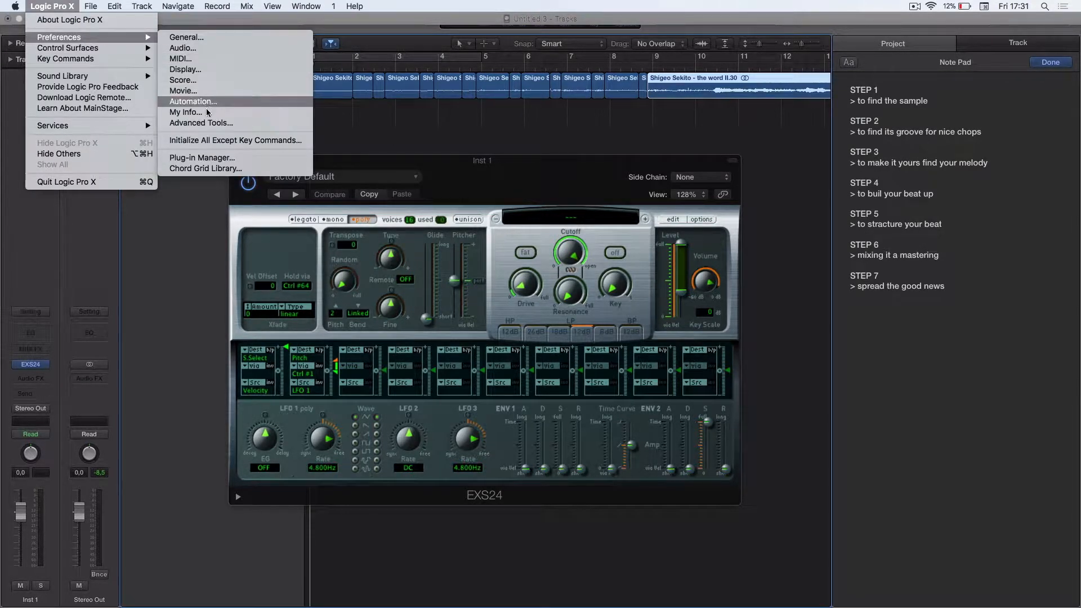
left_click(211, 123)
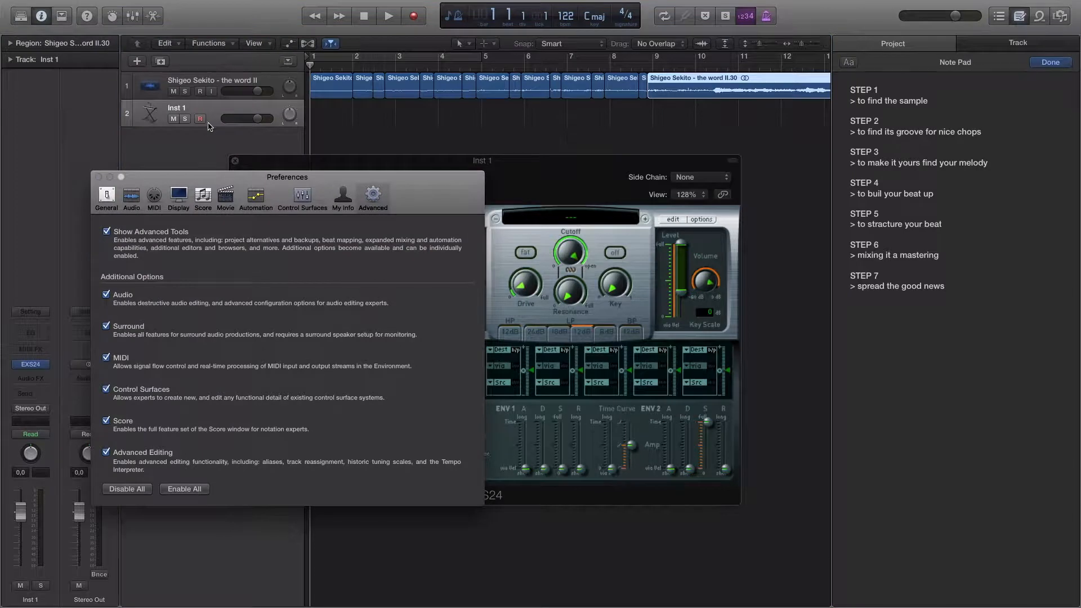
left_click(98, 178)
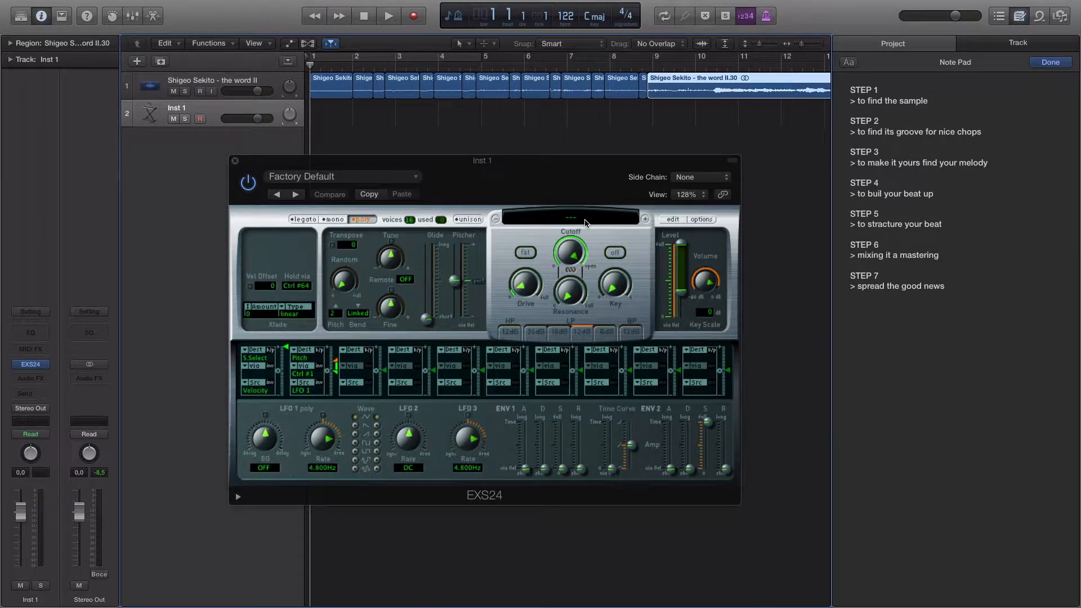
- Open the EXS24 instrument editor and add the 14 chops between the first and last regions as contiguous zones, 1 note wide, starting at C1
left_click(672, 220)
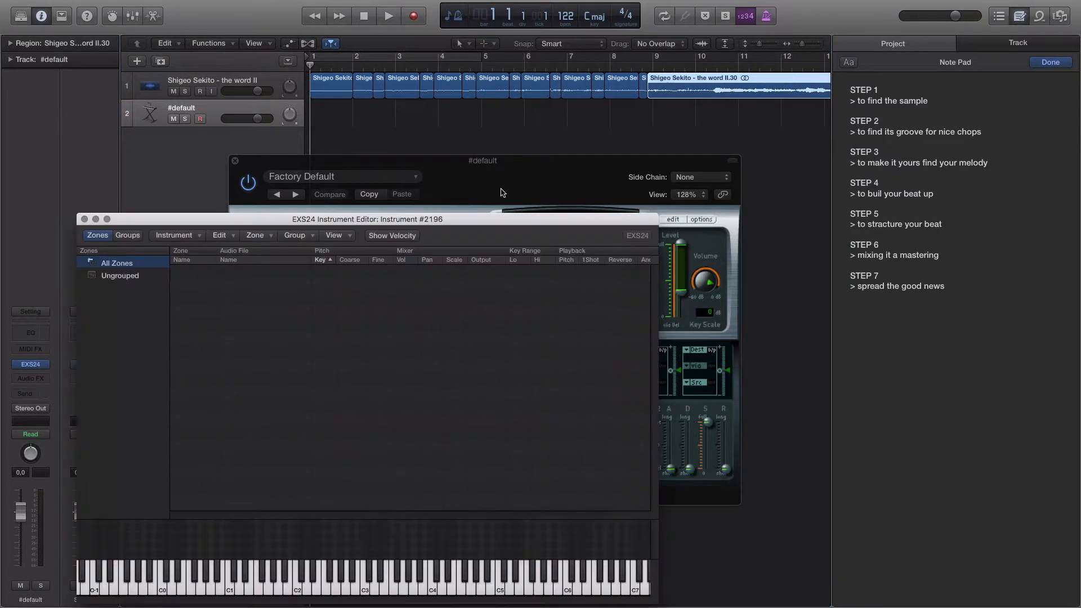
left_click(235, 161)
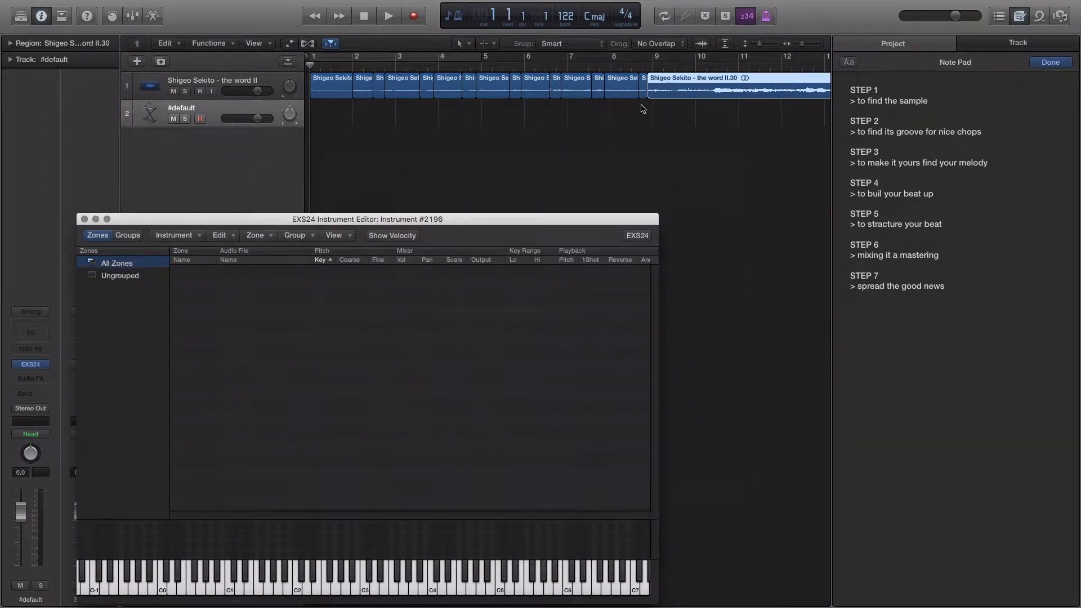
left_click_drag(643, 105, 340, 291)
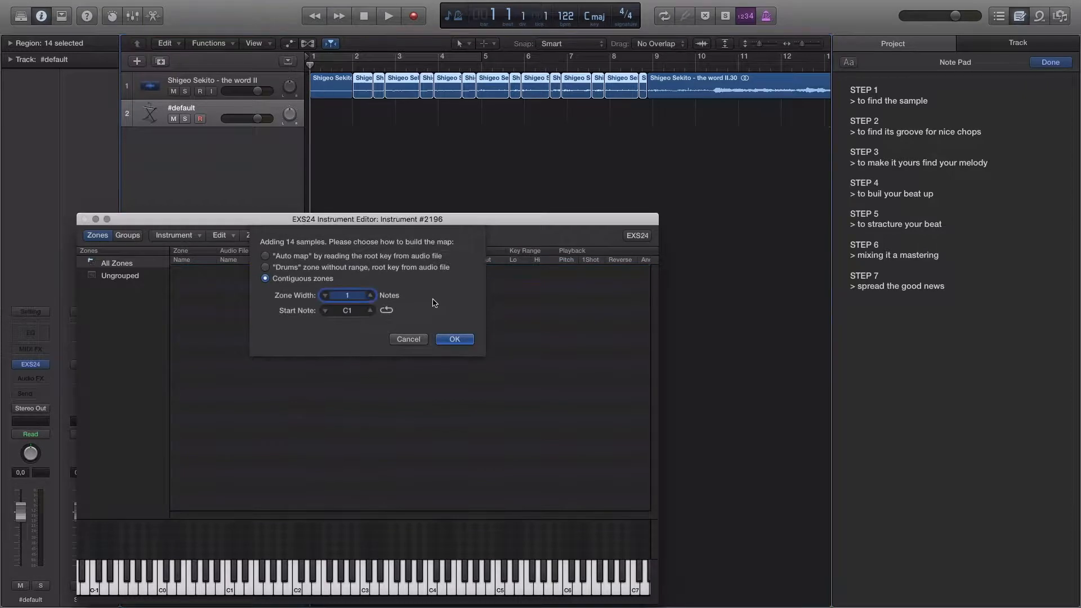
left_click(457, 337)
left_click_drag(434, 224, 550, 137)
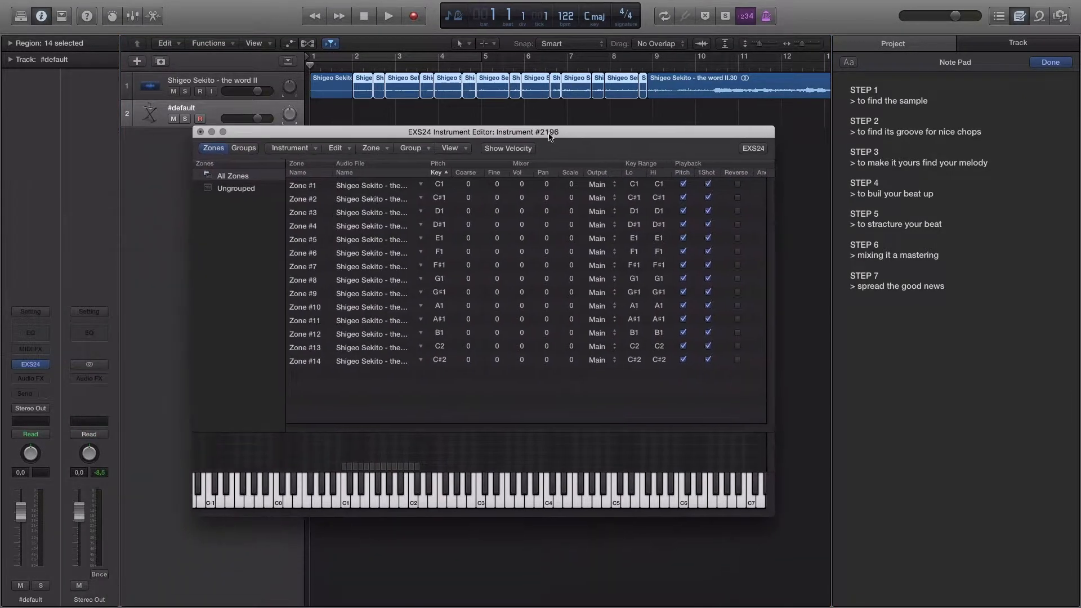
- Create a new group in the EXS24 instrument editor and move all 14 zones into it
left_click(411, 148)
left_click(449, 134)
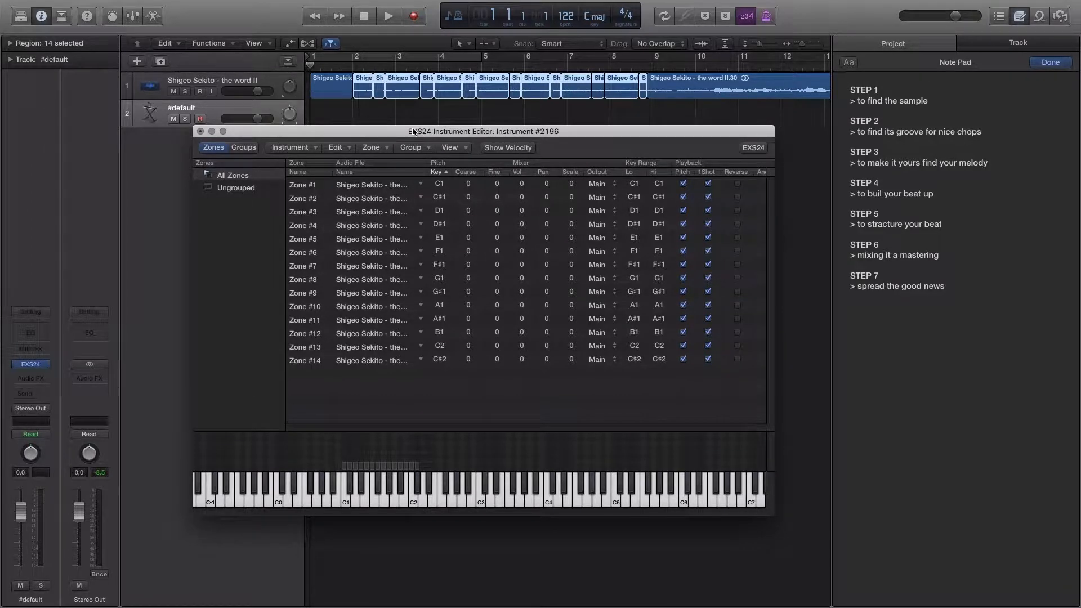
left_click_drag(414, 132, 454, 140)
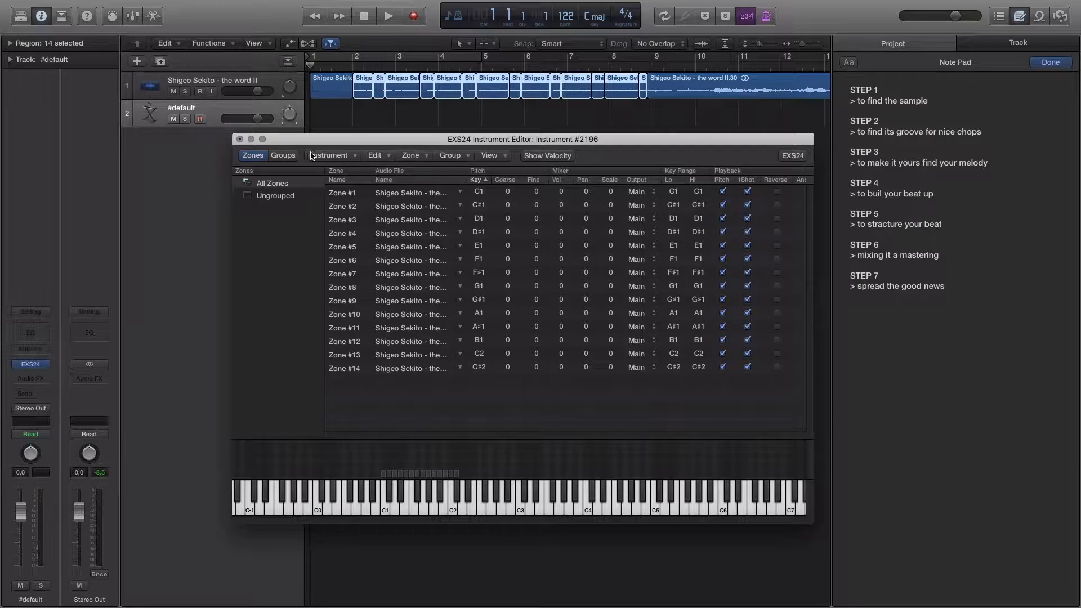
left_click(470, 158)
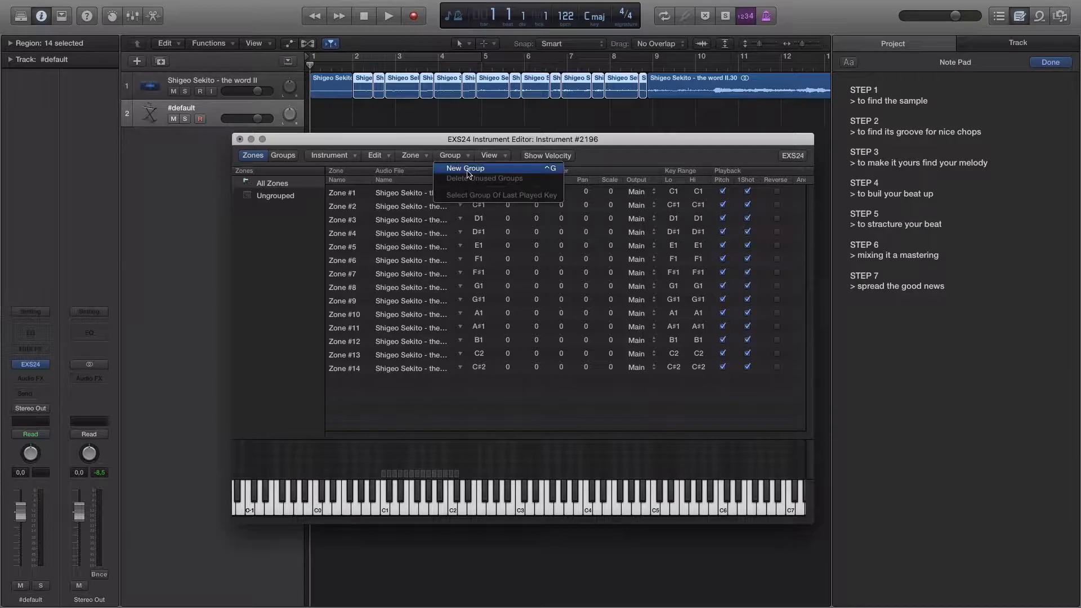
left_click(468, 170)
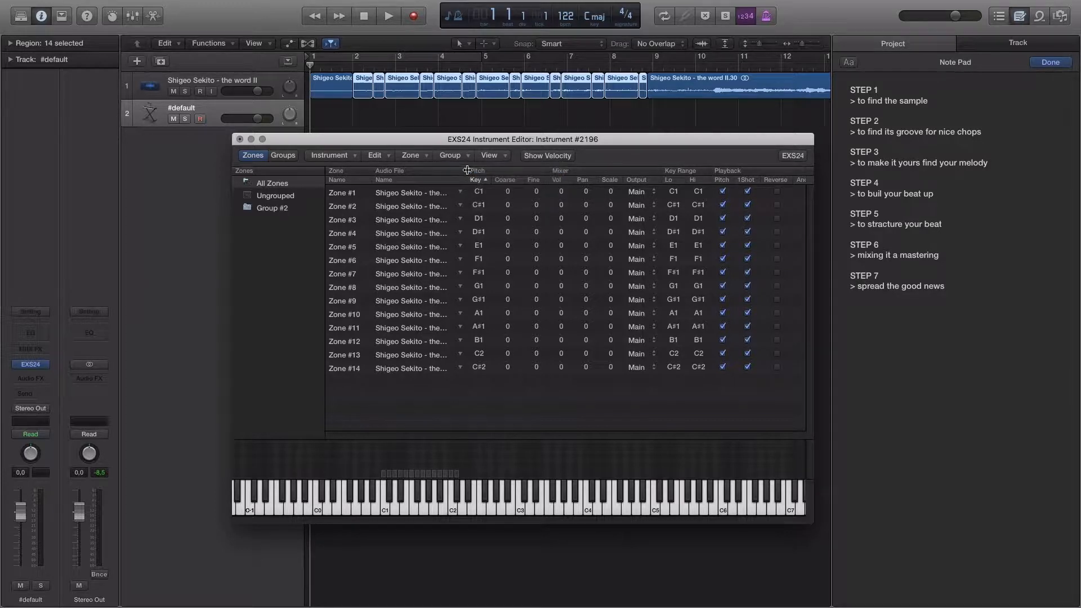
left_click(403, 195)
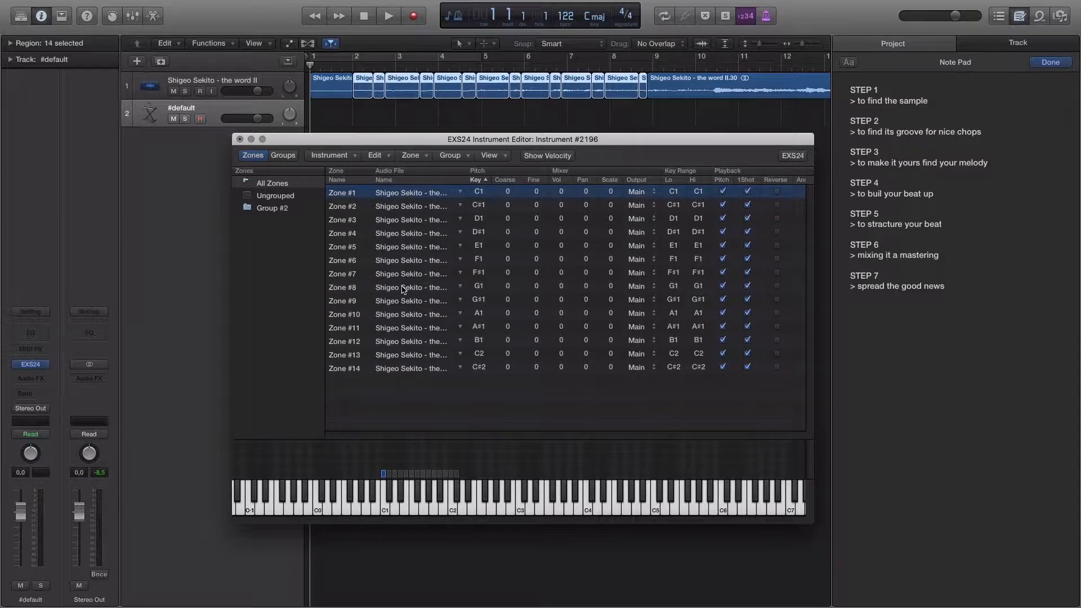
left_click(418, 369, "shift")
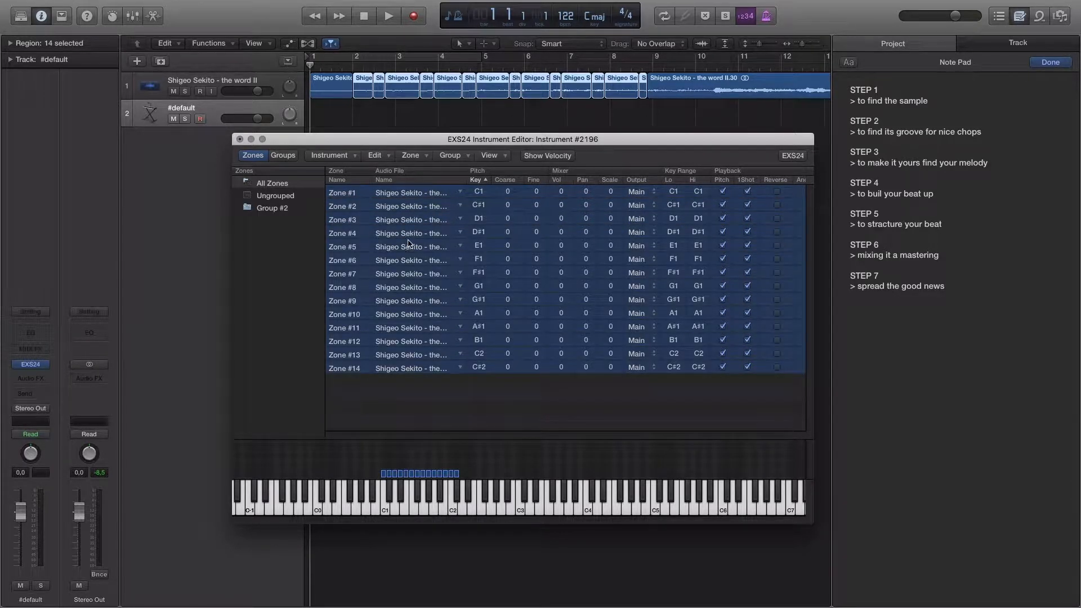
left_click_drag(401, 241, 254, 211)
- Limit the new group's polyphony to 1 voice
left_click(283, 156)
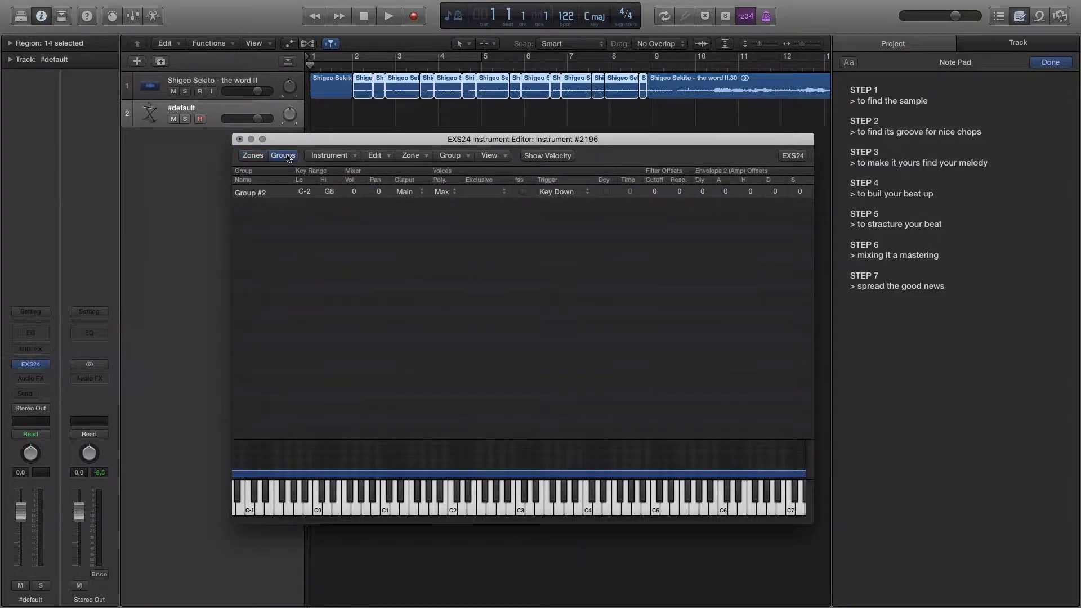
left_click(448, 192)
left_click(437, 205)
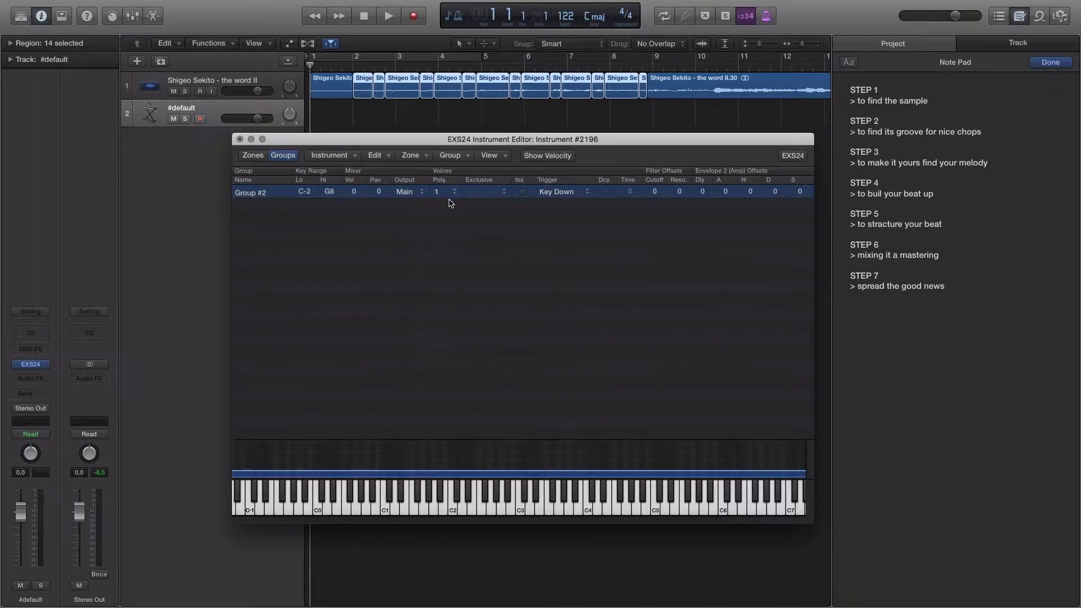
- Play the keys around C2 on the editor's keyboard one after another to check that the chops cut each other off
left_click(454, 510)
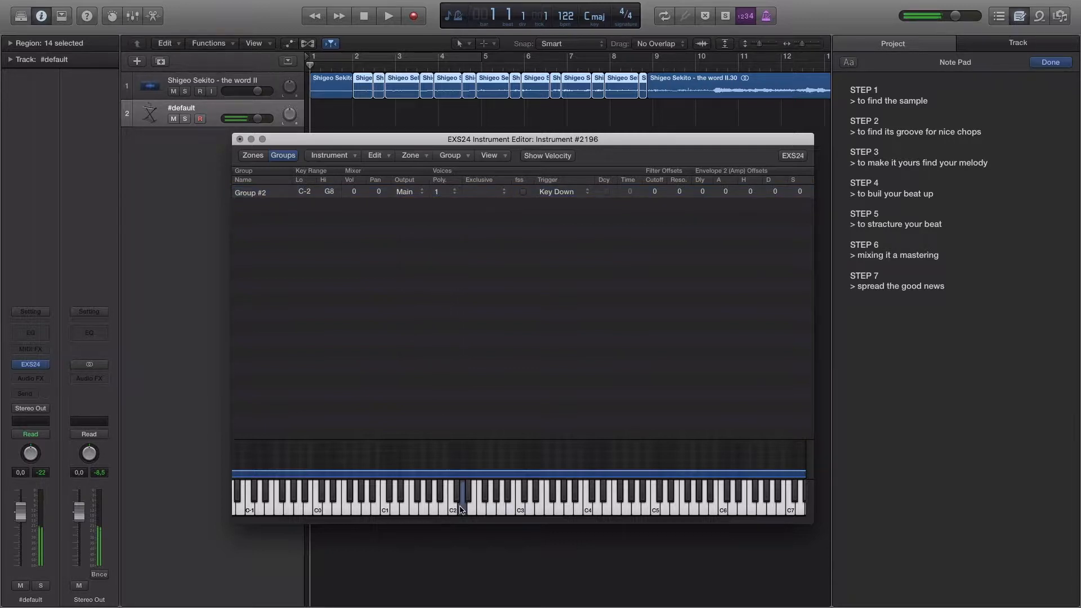
left_click(433, 508)
left_click(444, 509)
left_click(435, 508)
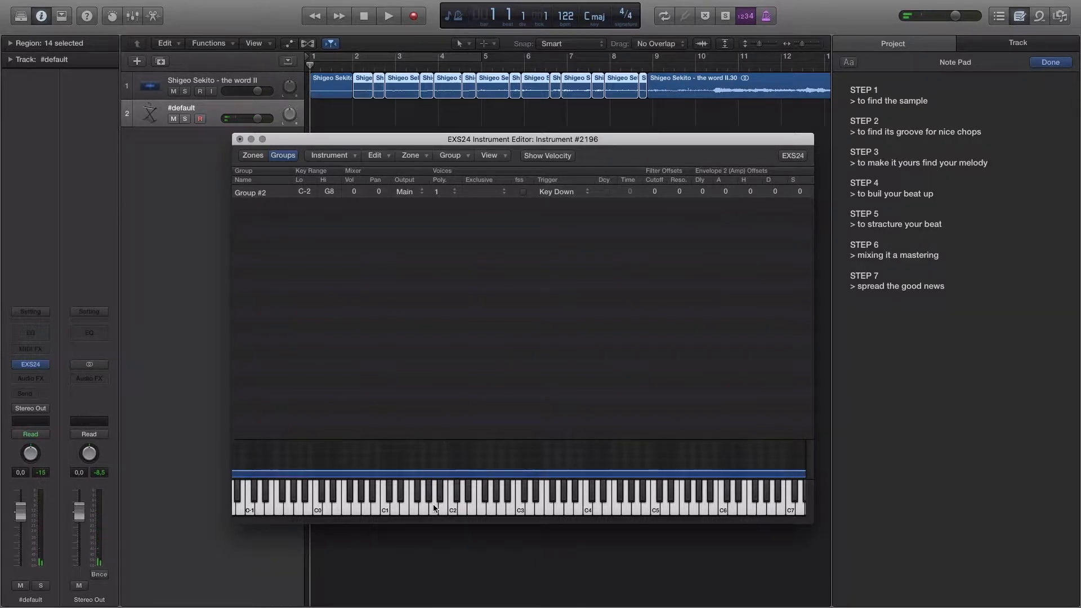
left_click(434, 508)
left_click(443, 507)
left_click(436, 504)
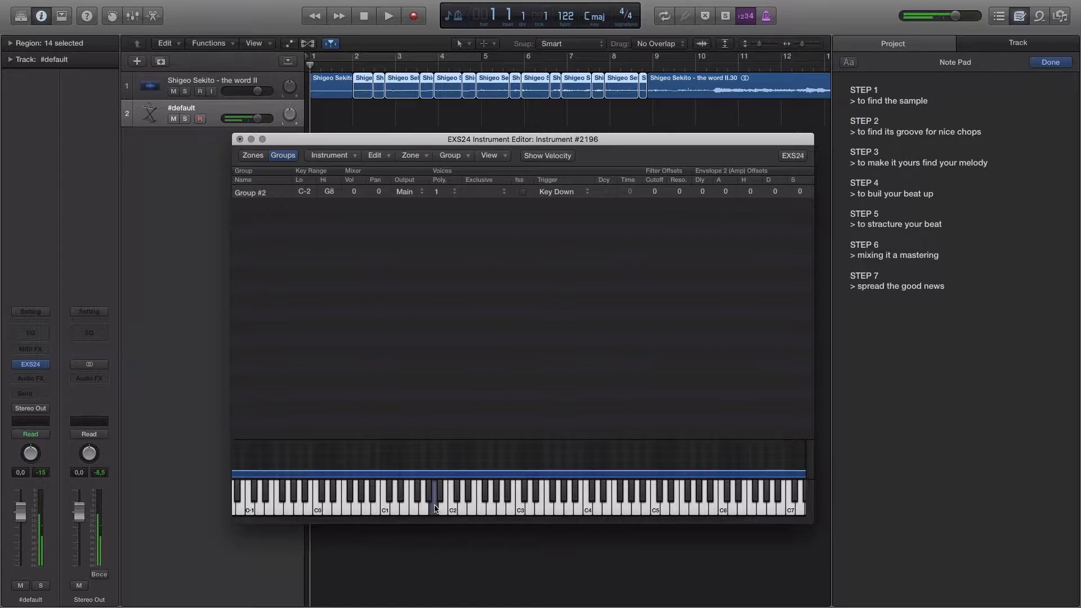
left_click(444, 507)
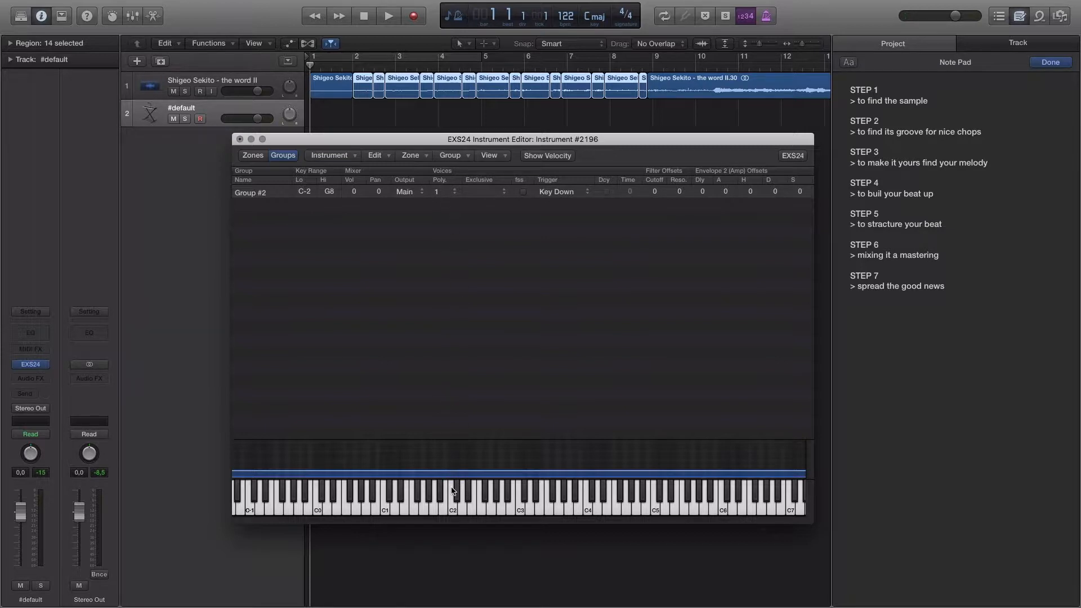
- Set the coarse tuning of all 14 zones to -4 and audition several chops on the keyboard
left_click(254, 156)
left_click(509, 192)
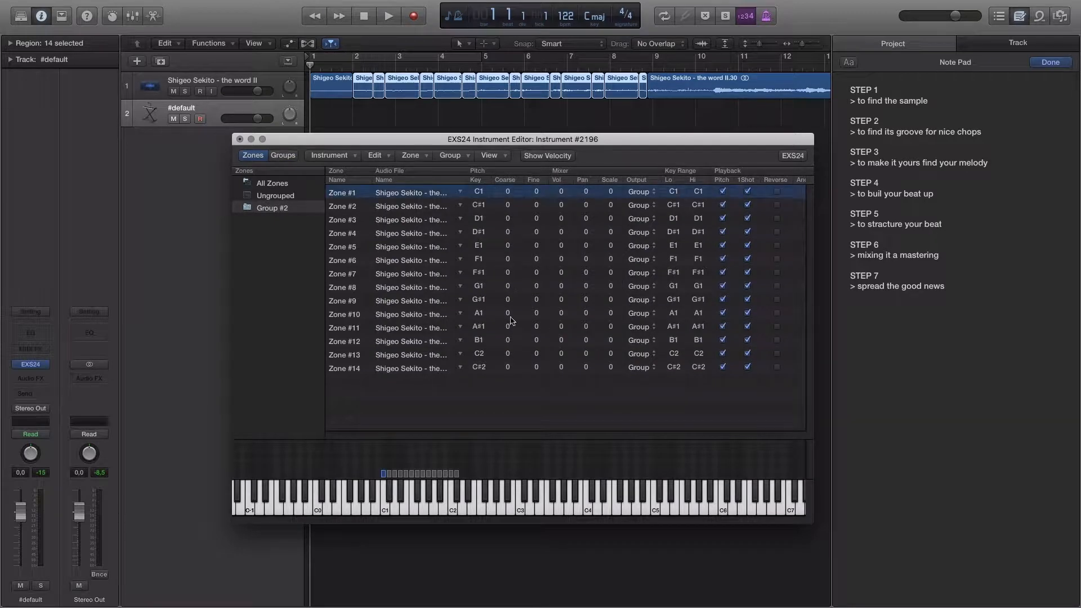
left_click(510, 369, "shift")
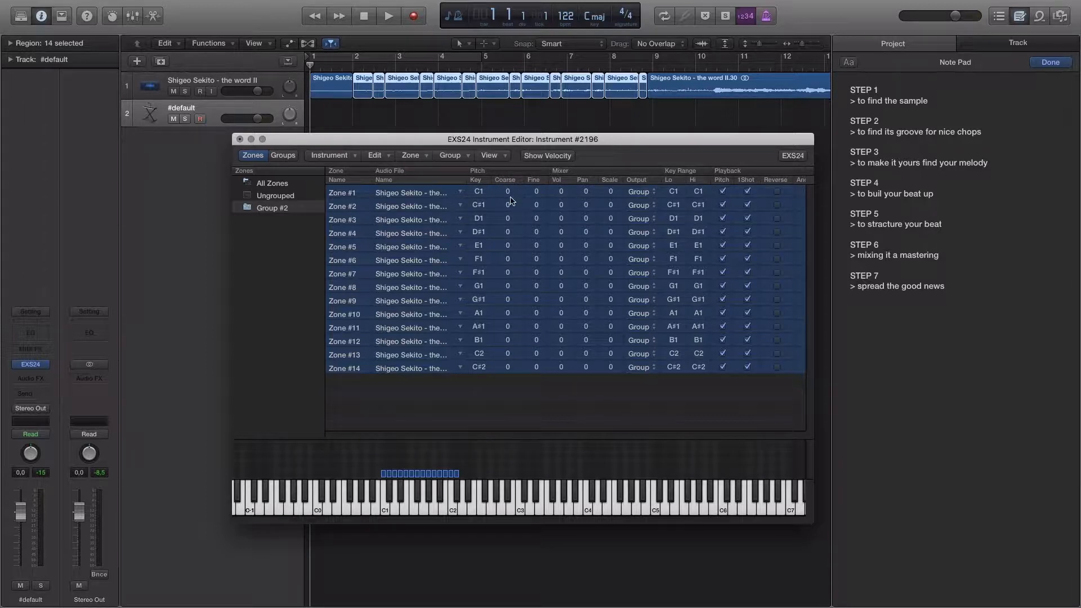
left_click_drag(510, 194, 513, 193)
left_click_drag(510, 192, 511, 195)
left_click(436, 509)
left_click(417, 510)
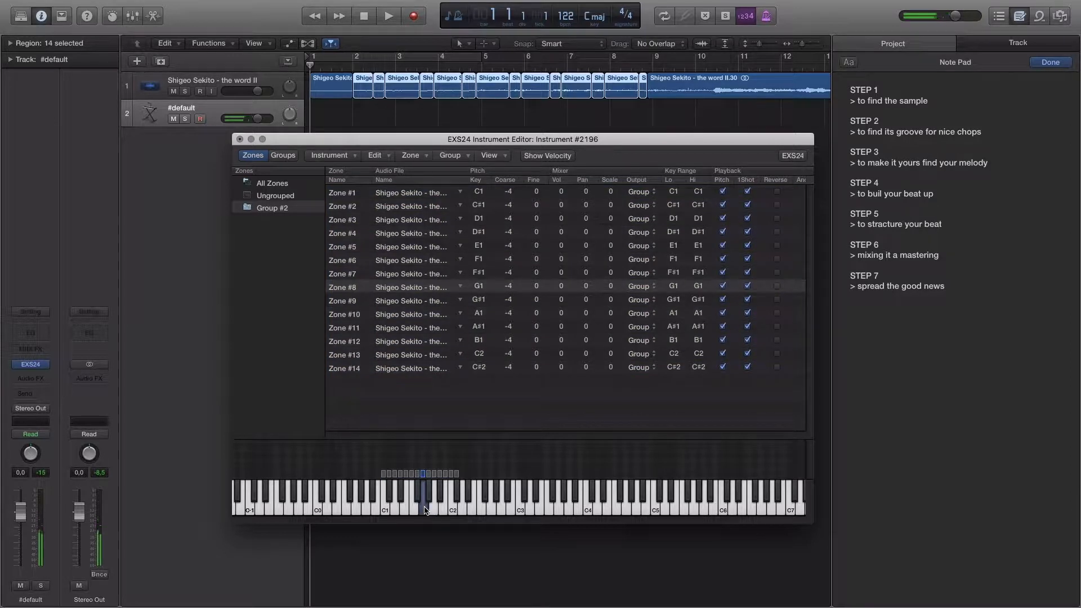
left_click_drag(415, 508, 400, 498)
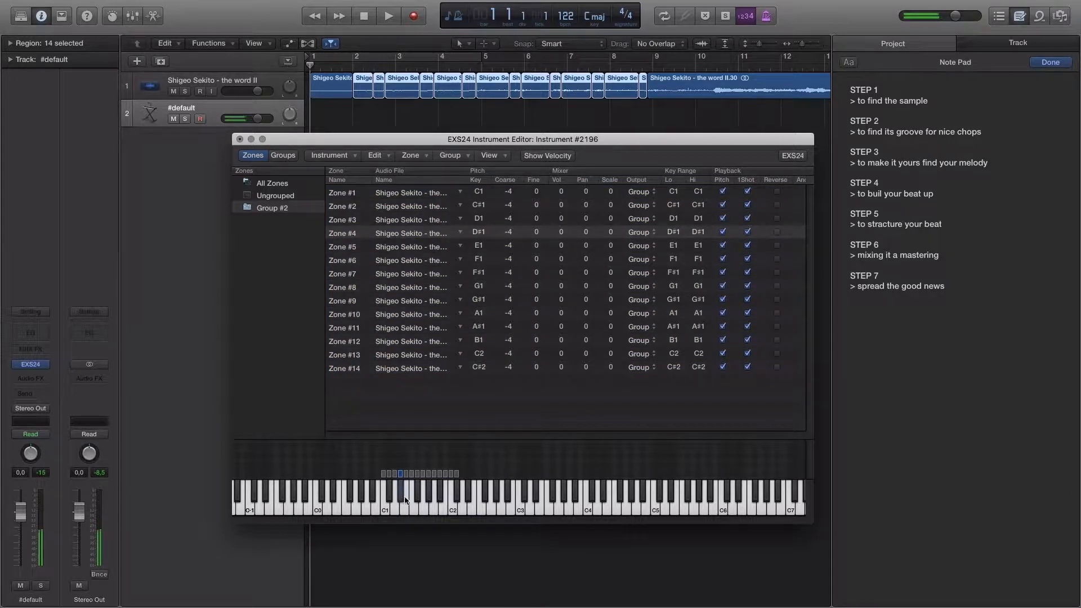
- Set the coarse tuning of all 14 zones to 3
left_click(510, 195)
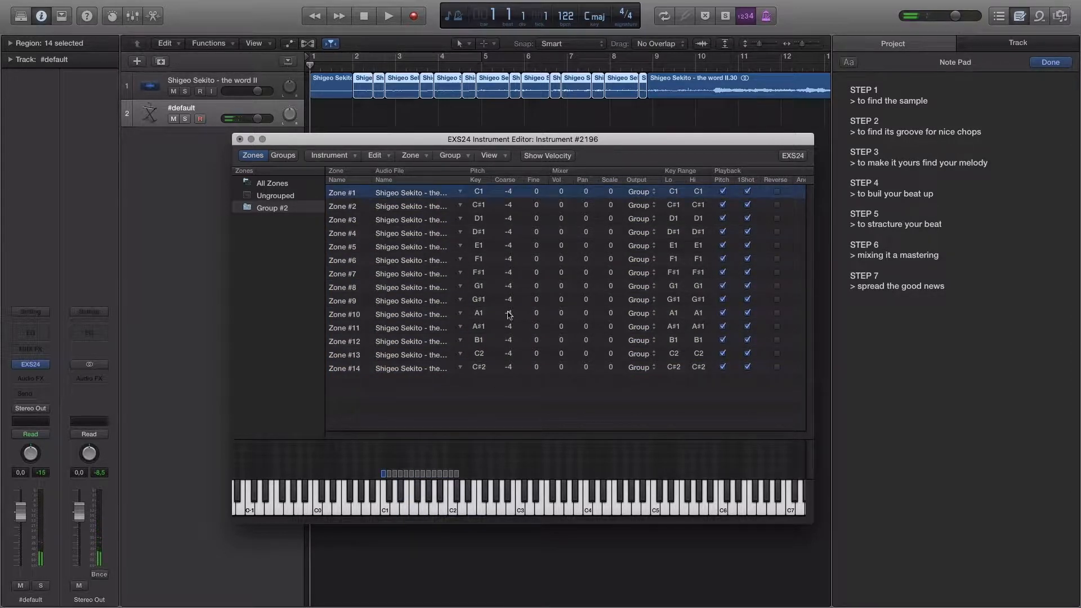
left_click(507, 367, "shift")
left_click_drag(514, 252, 509, 237)
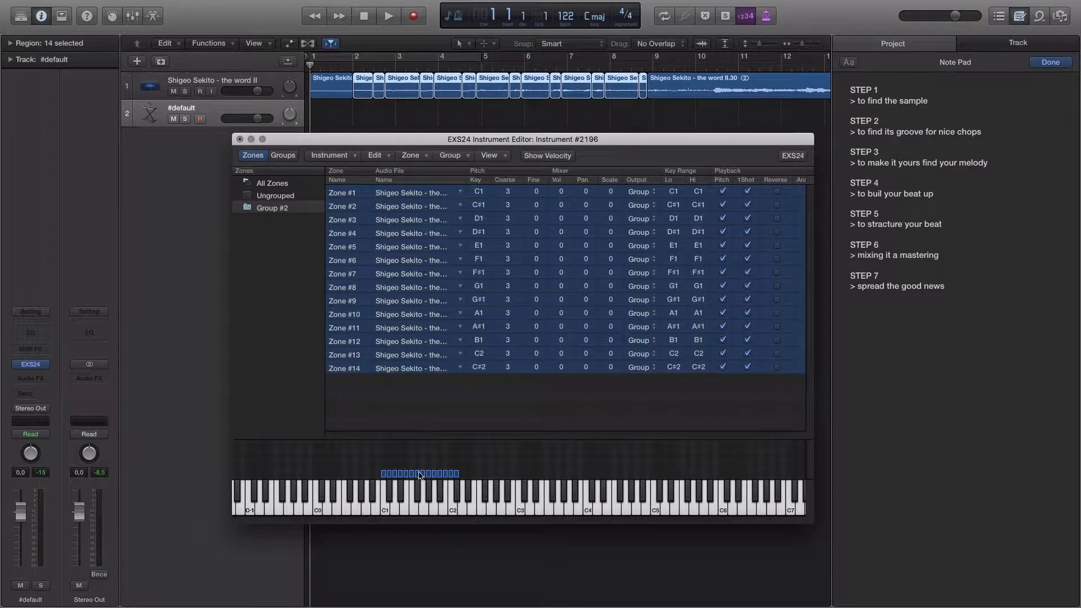
- Audition the retuned chops on the keyboard between E1 and C2
left_click_drag(422, 510, 445, 503)
left_click(445, 504)
left_click(452, 504)
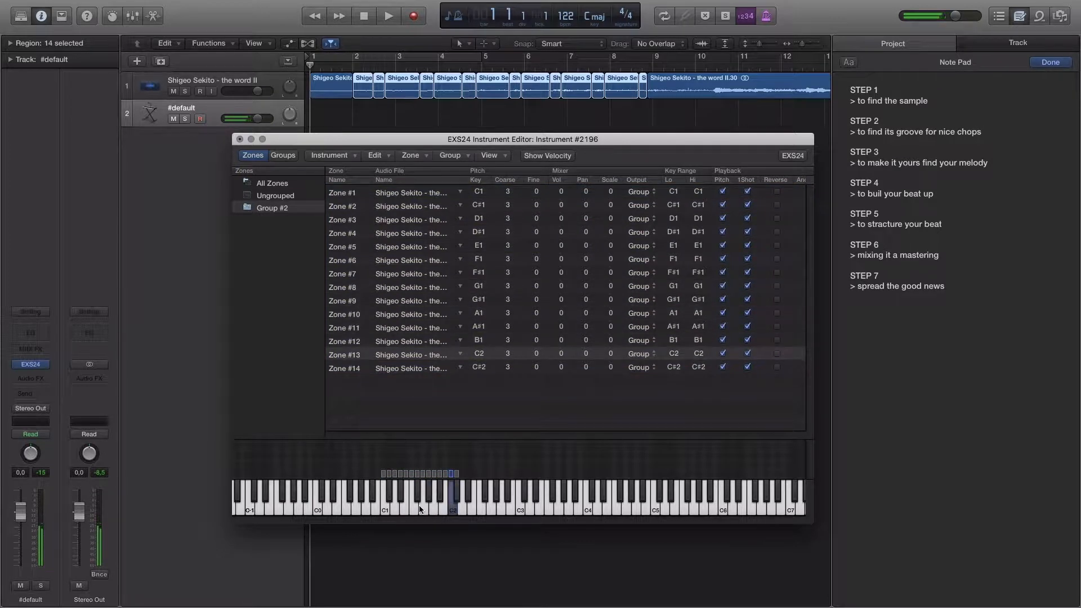
left_click(415, 507)
left_click(404, 505)
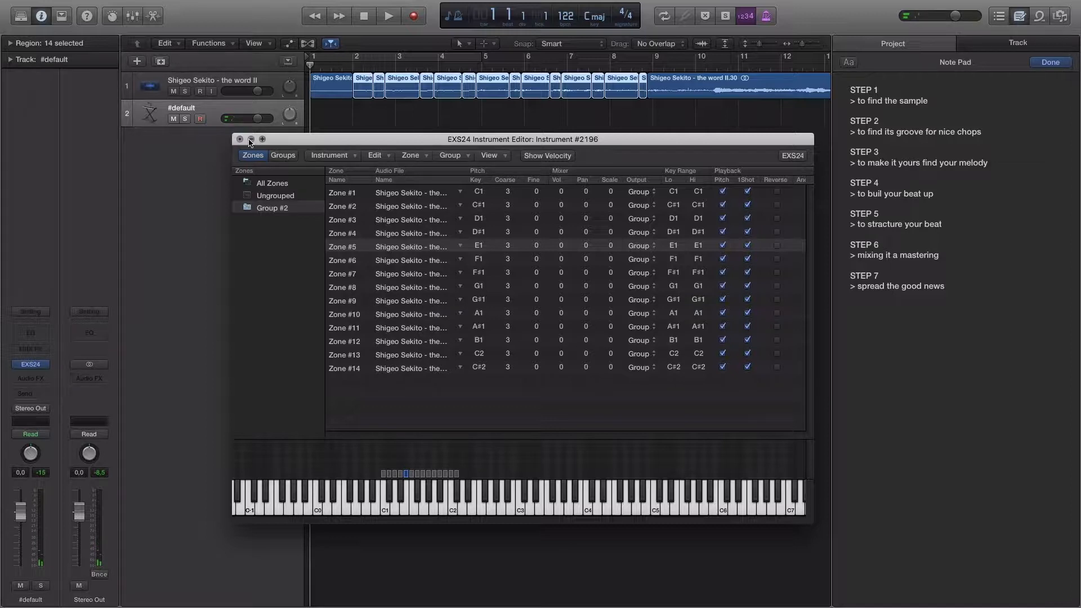
left_click(333, 156)
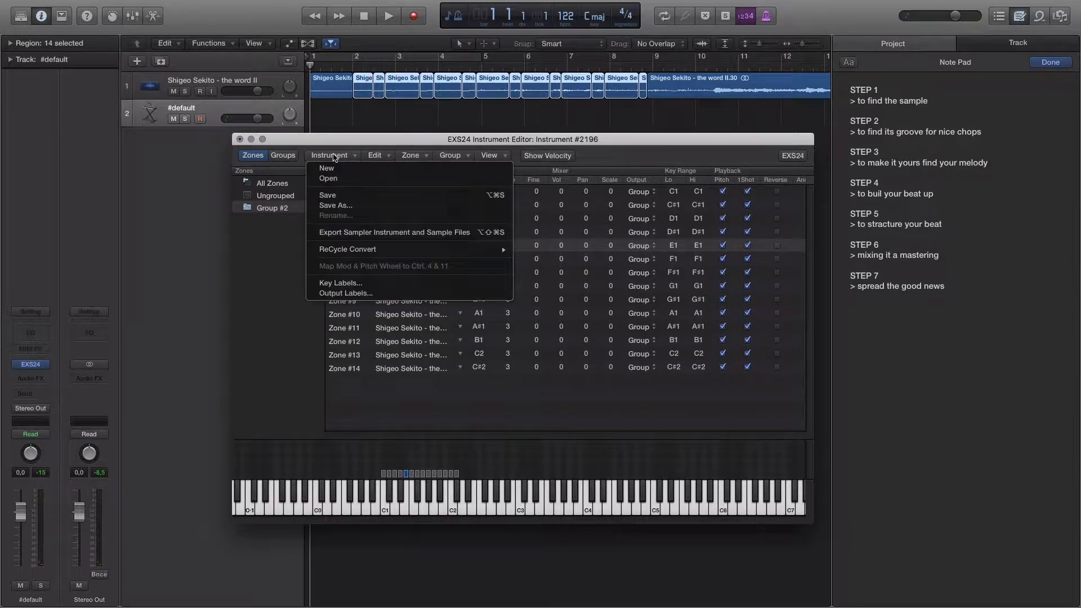
left_click(356, 207)
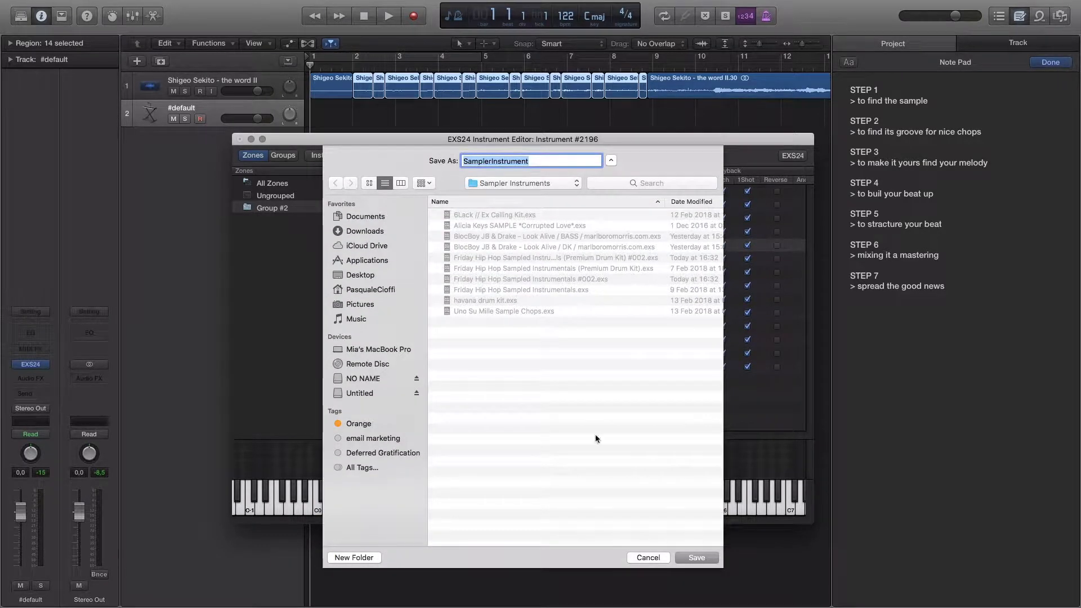
left_click(648, 559)
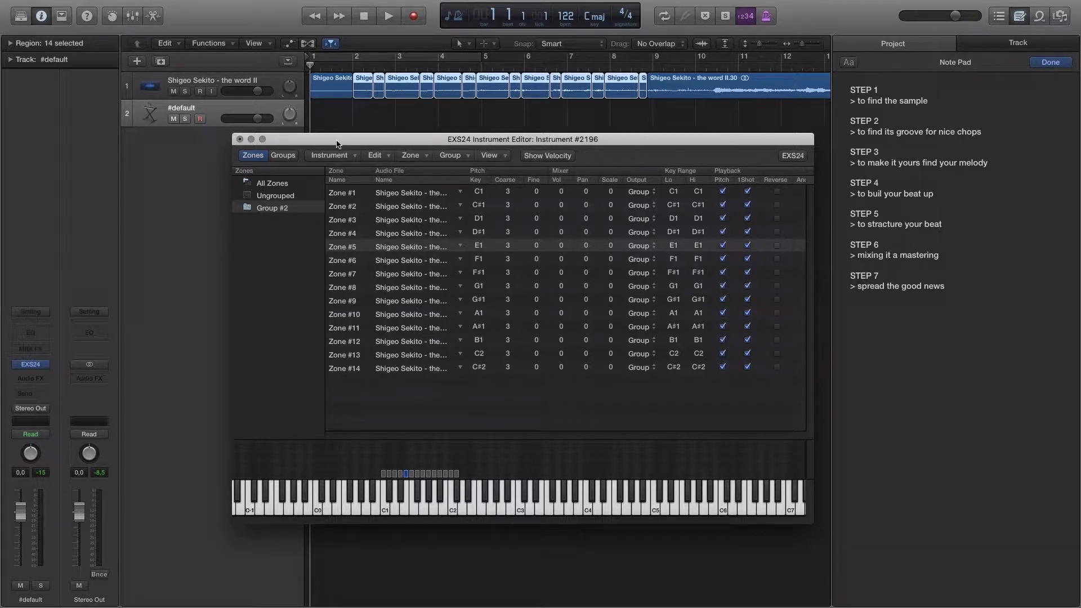
- Minimize the instrument editor, and open the #default track's EXS24 window to look at it before closing it
left_click_drag(341, 139, 340, 198)
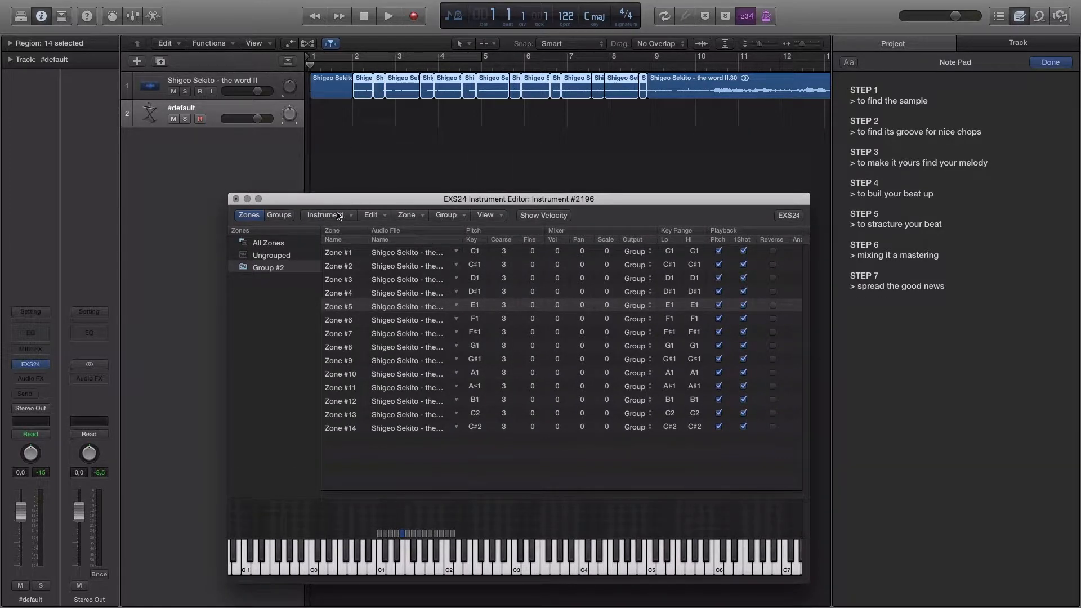
left_click(247, 200)
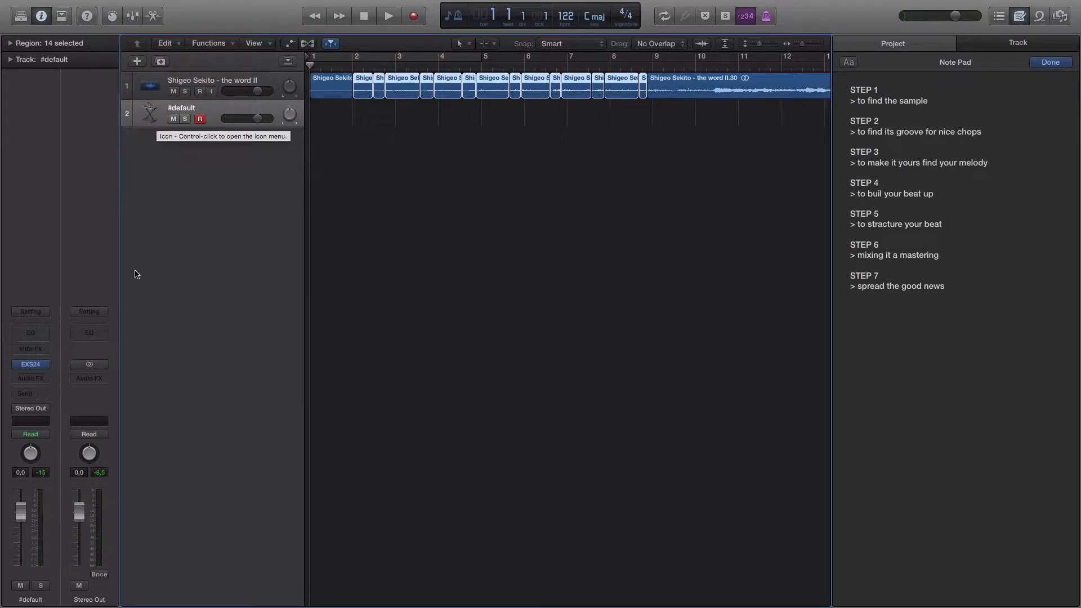
left_click(31, 365)
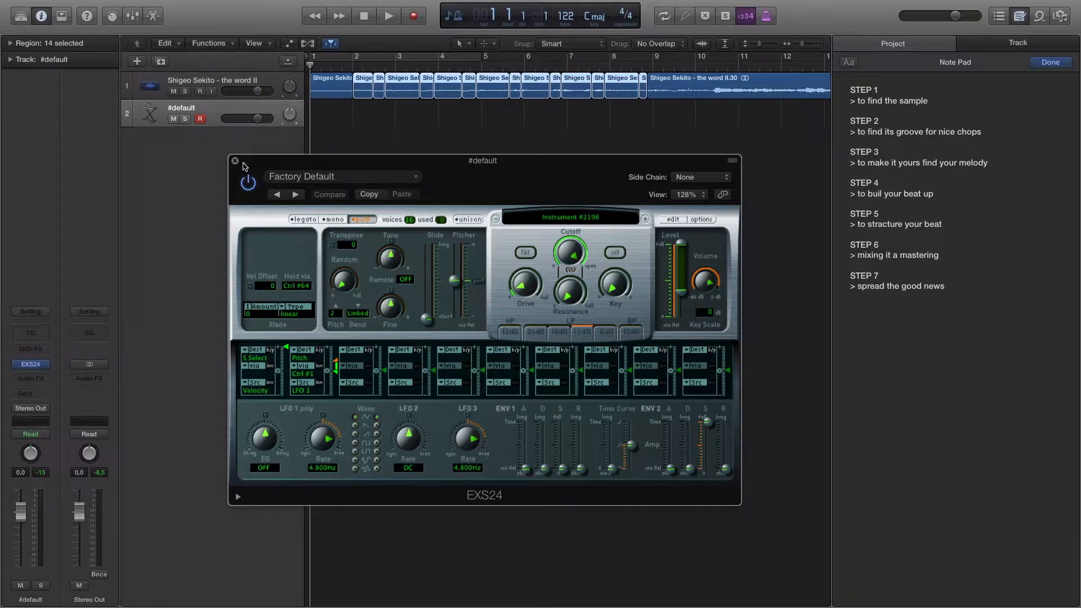
left_click(235, 161)
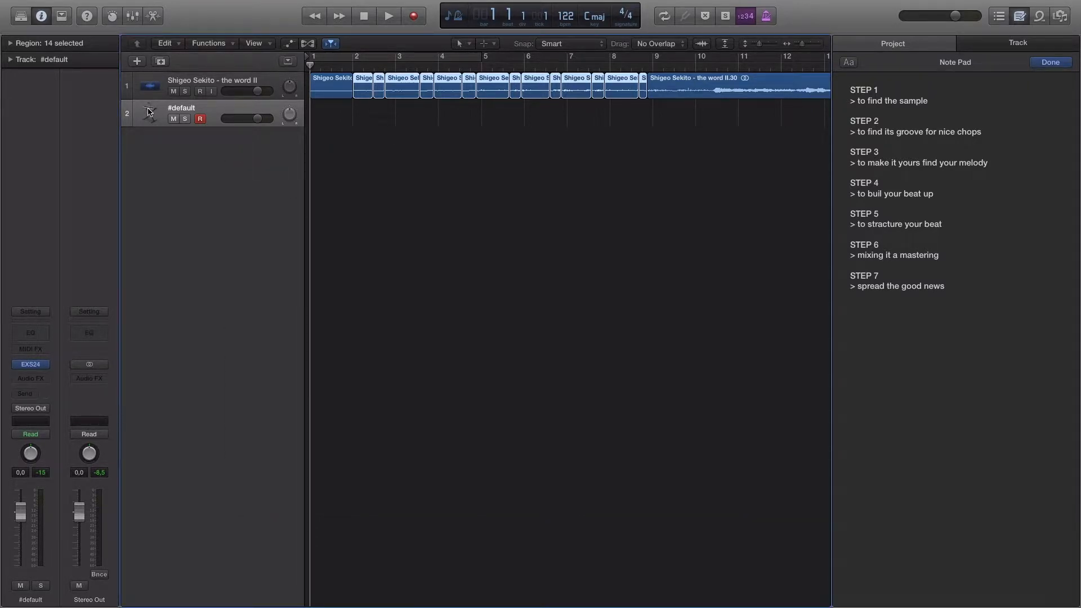
- Delete the #default instrument track and create one new software instrument track with an empty channel strip
left_click(150, 110)
key("super+BackSpace")
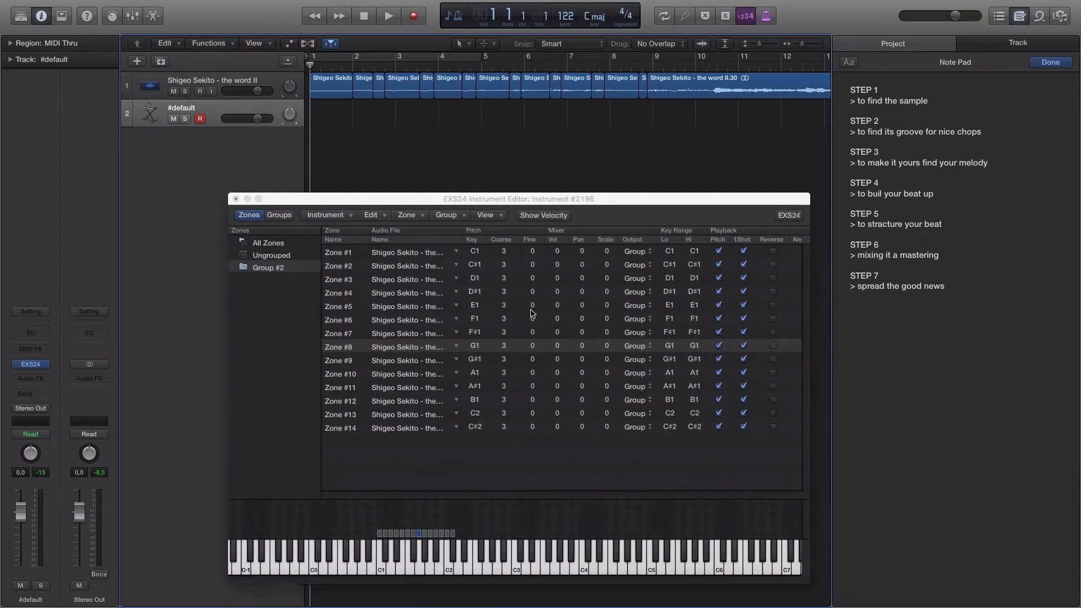
left_click(552, 262)
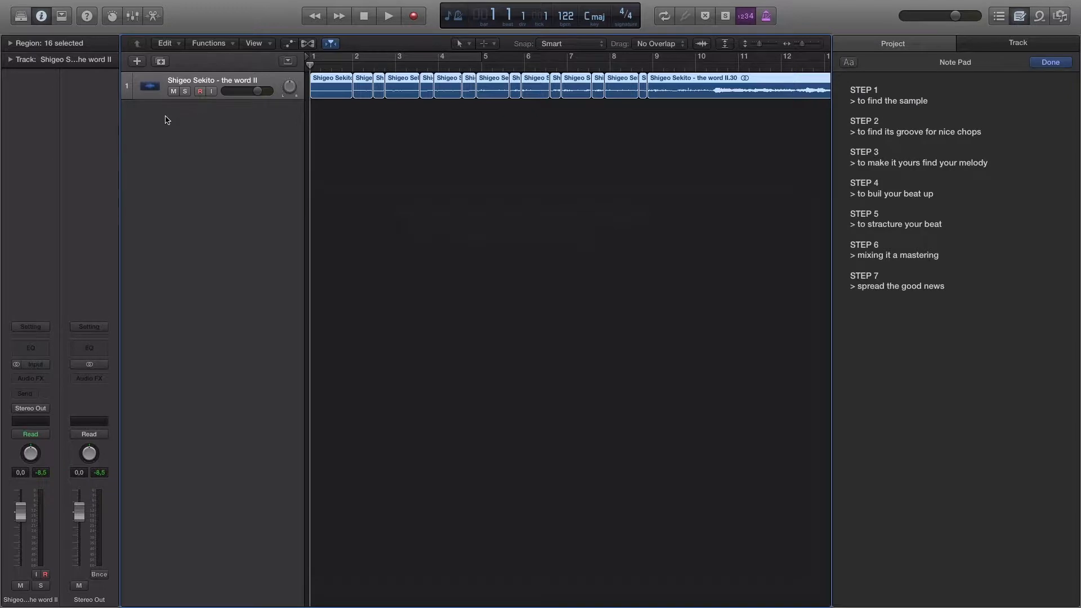
left_click(136, 62)
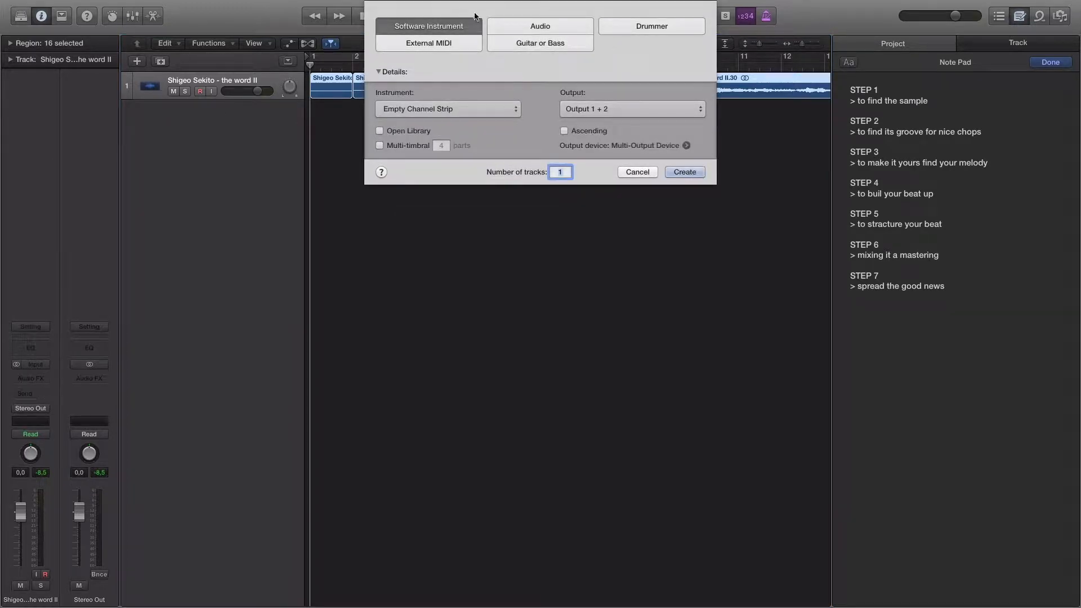
left_click(683, 172)
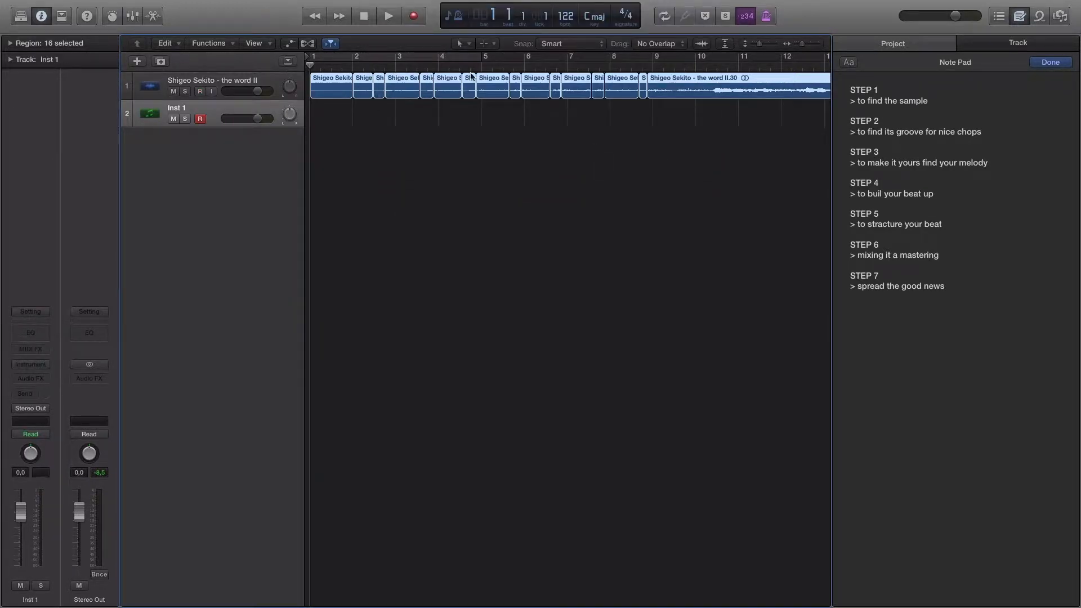
- Load the EXS24 sampler on the new track with the instrument "Friday Hip Hop Sampled Instrumentals #002"
left_click(30, 365)
mouse_move(90, 409)
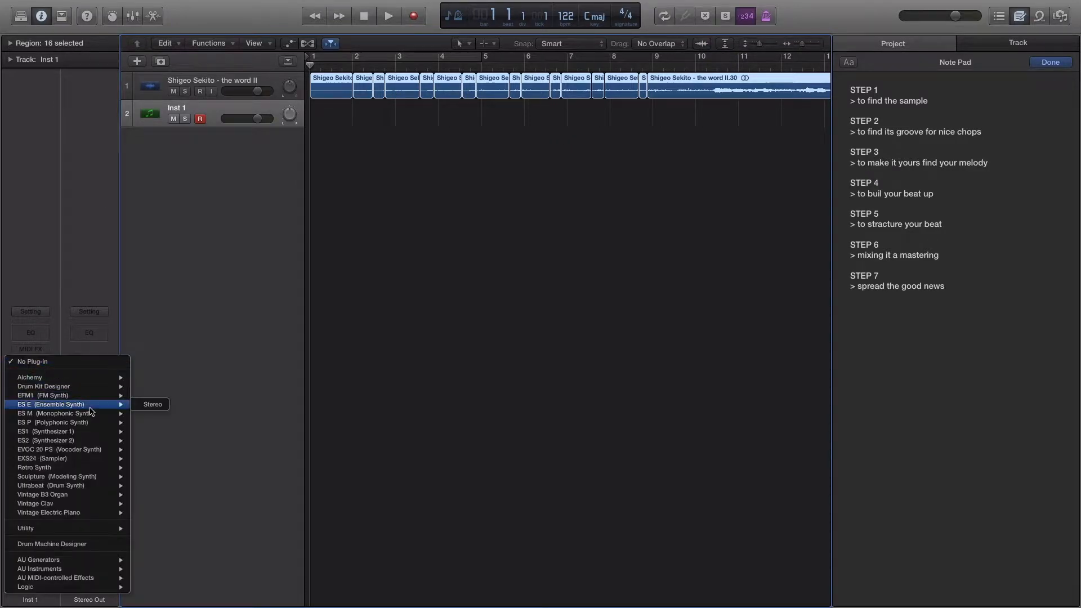
left_click(63, 462)
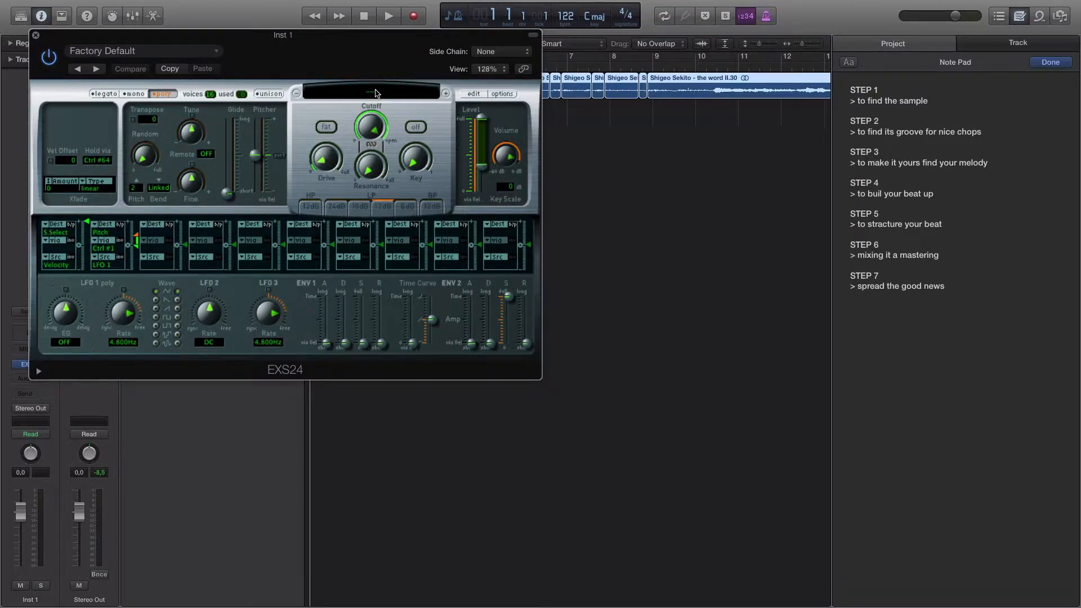
left_click(376, 93)
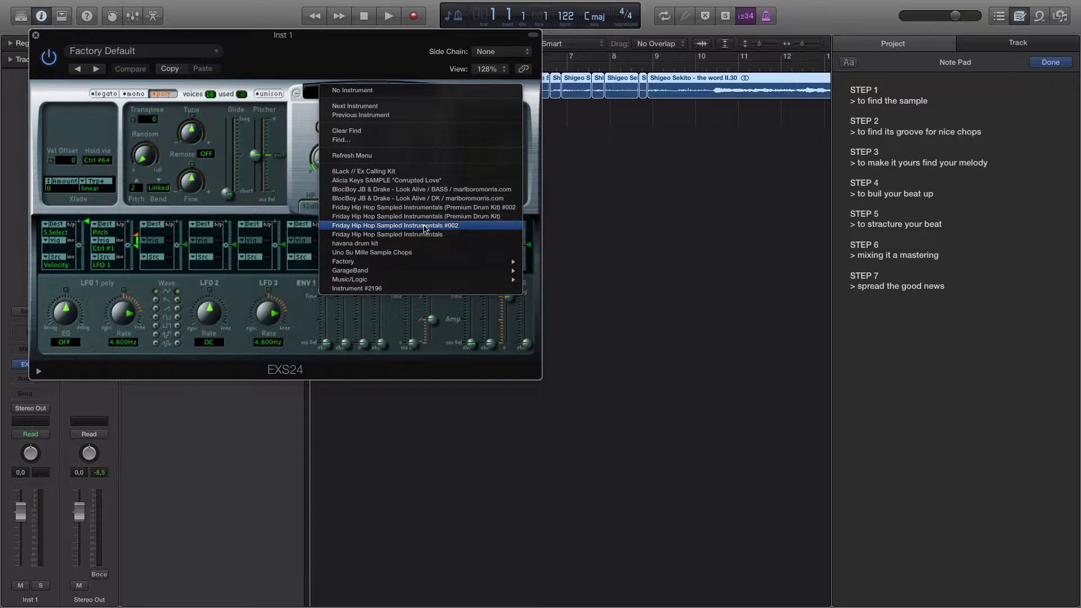
left_click(426, 227)
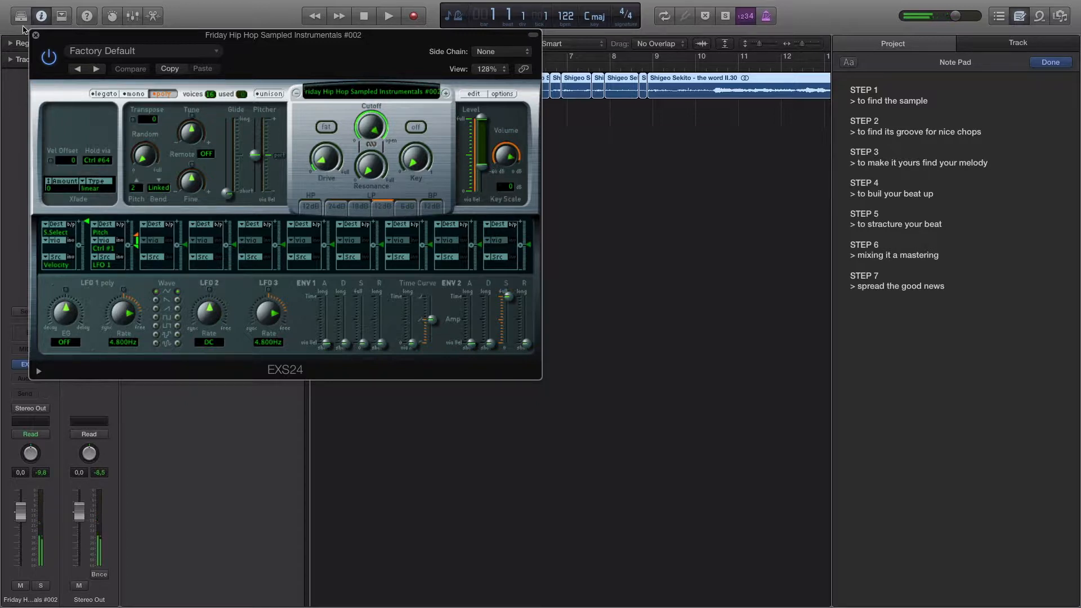
- Close the EXS24 sampler window of the Friday Hip Hop track
left_click(35, 35)
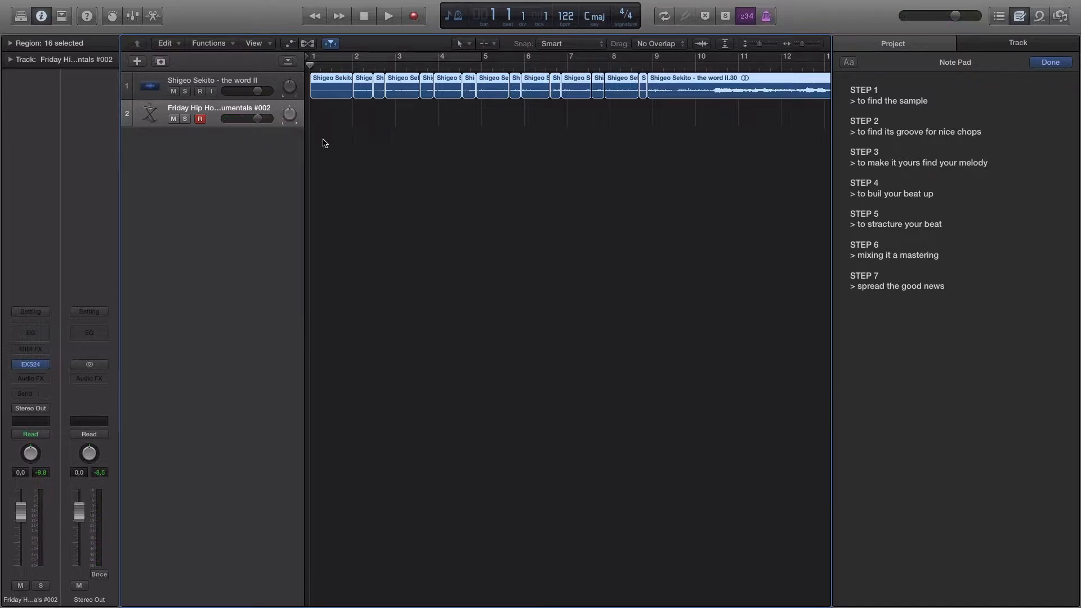
key("r")
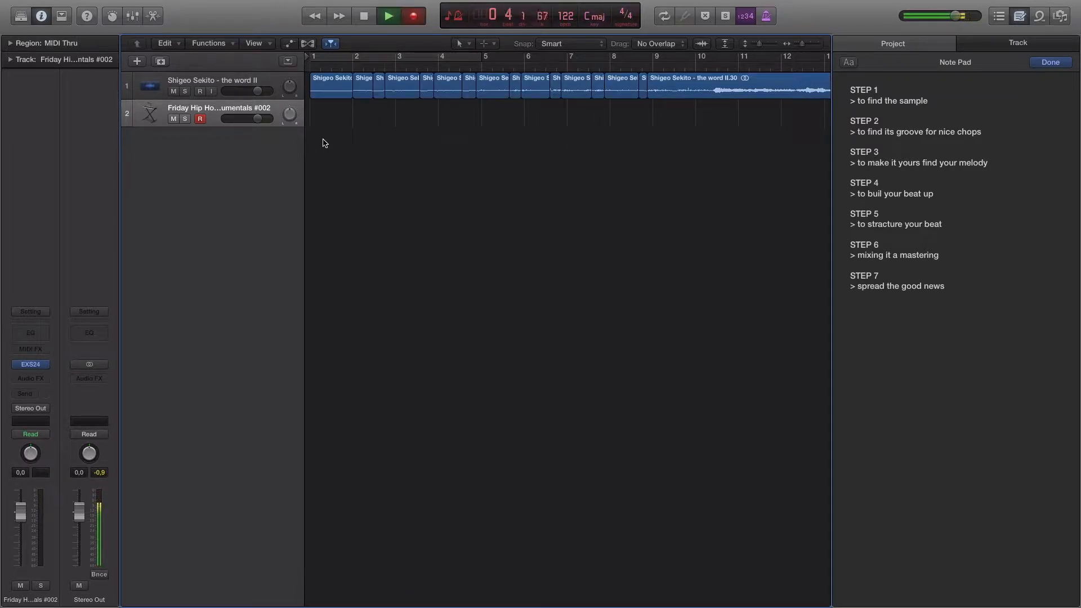
key("space")
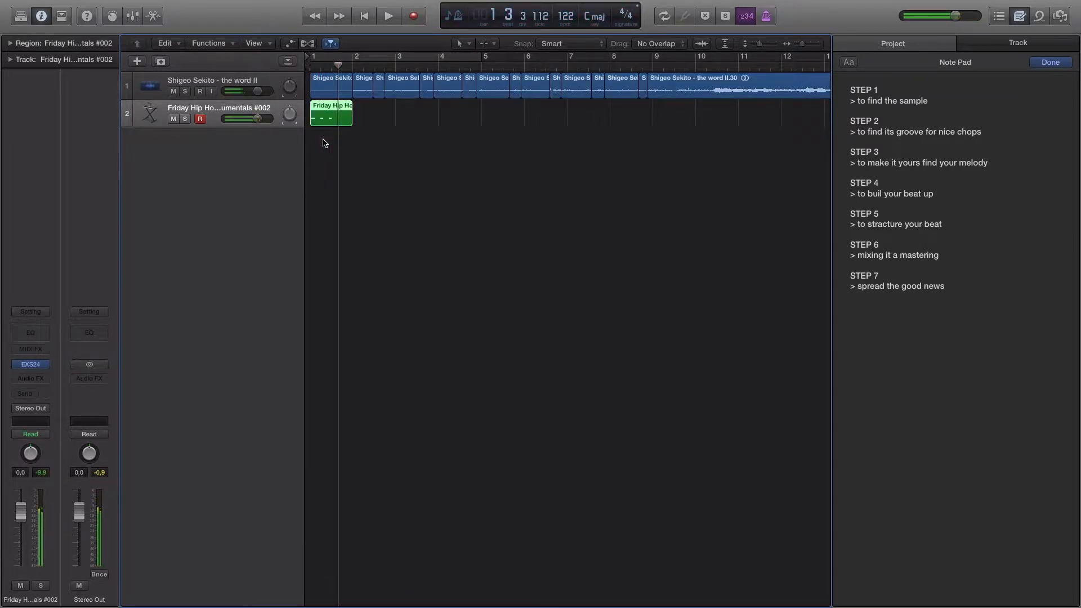
key("Delete")
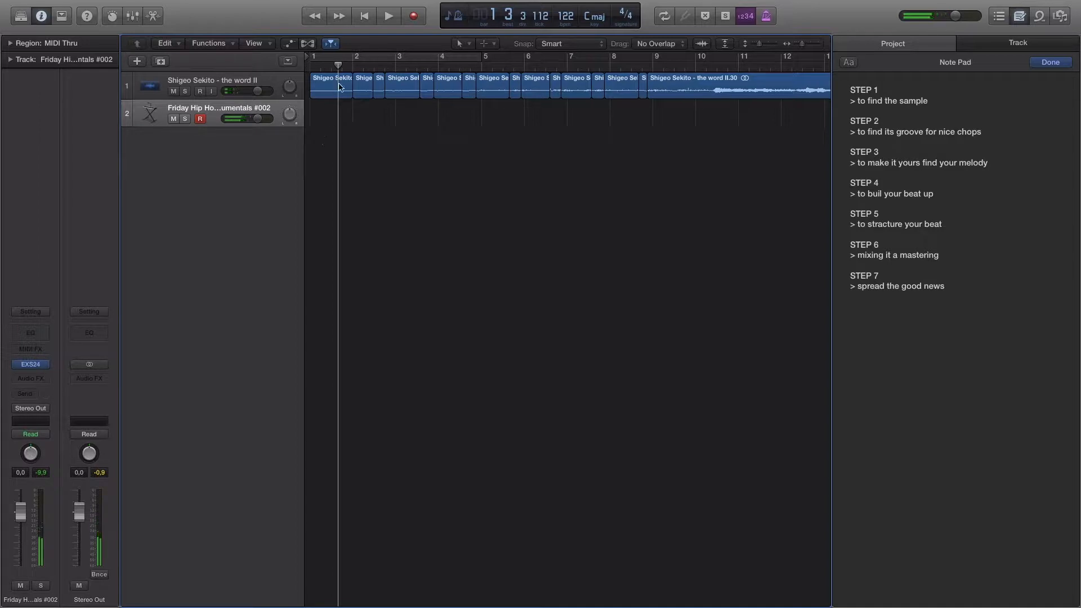
- Record a melody with the sample chops from bar 1 onto the Friday Hip Hop sampler track
left_click_drag(340, 68, 310, 68)
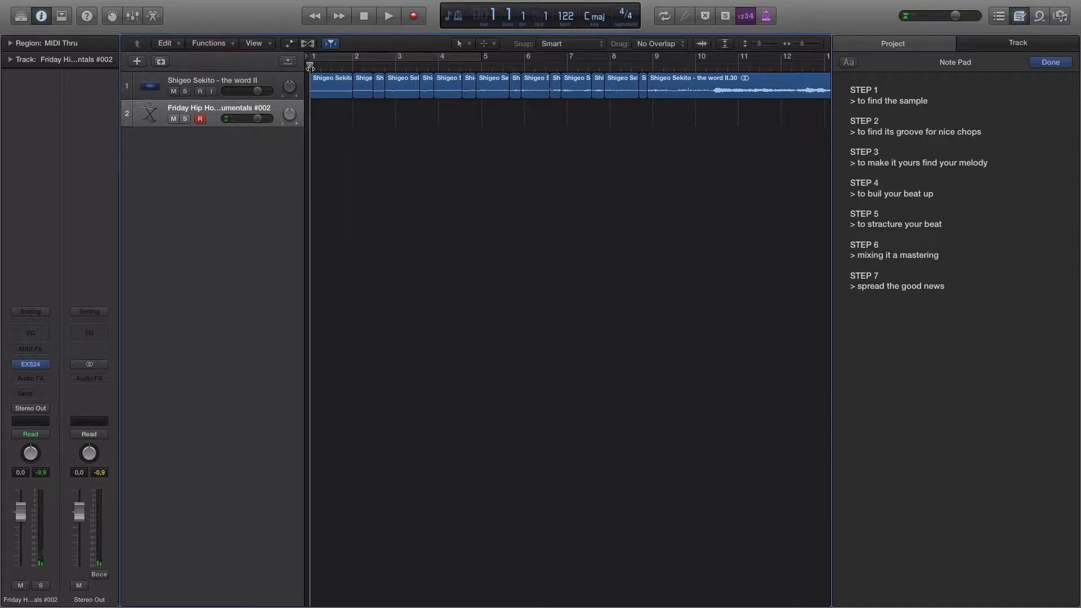
key("r")
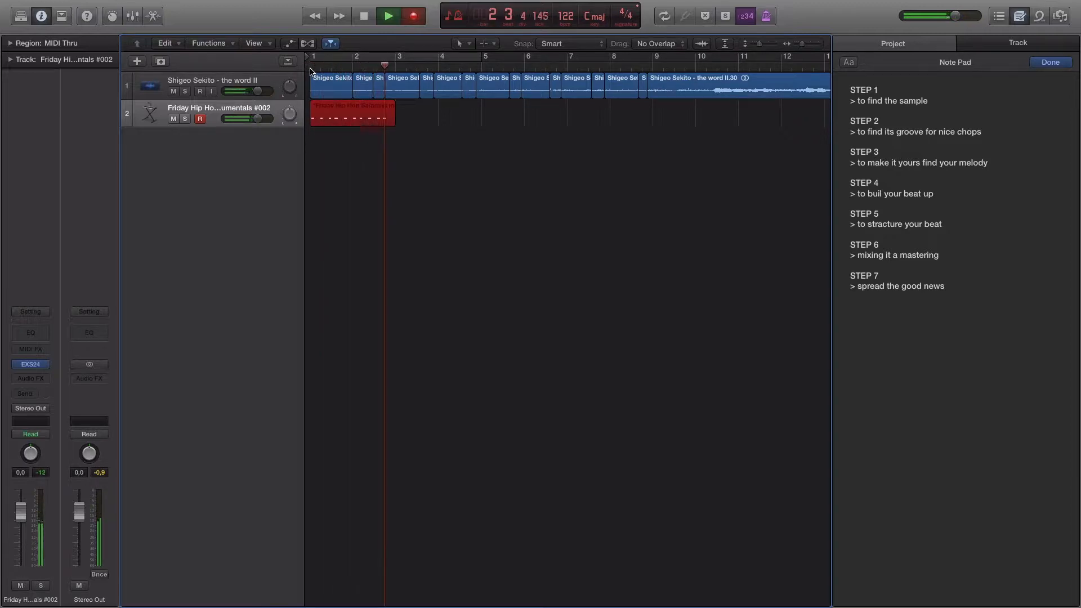
key("space")
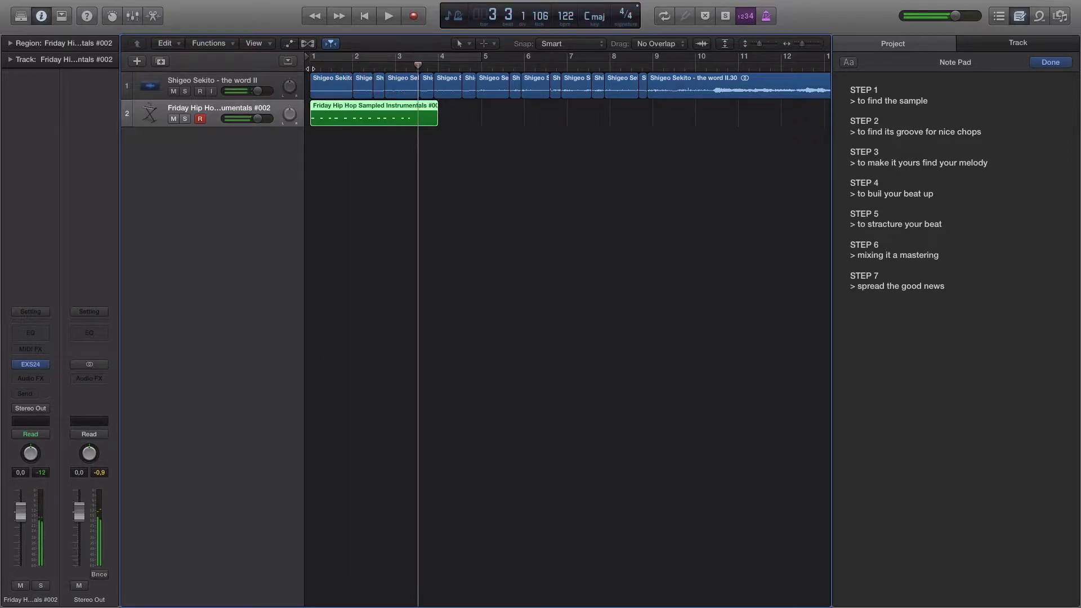
- Mute the Shigeo Sekito track, and open the recorded region in an enlarged Piano Roll to audition its first C3 note
left_click(174, 92)
double_click(367, 118)
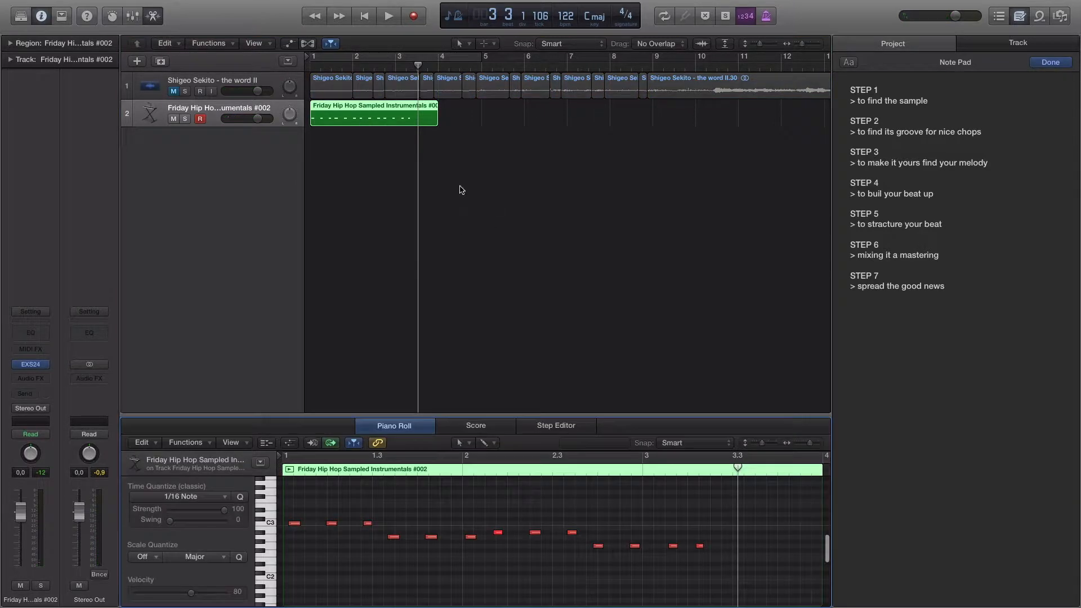
left_click_drag(388, 414, 388, 369)
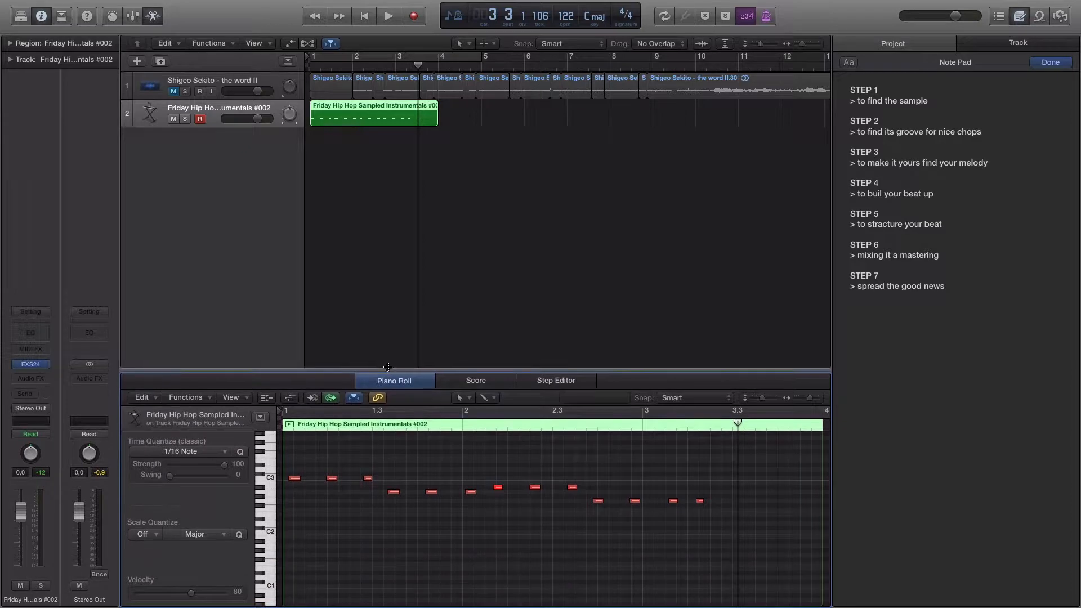
left_click(294, 478)
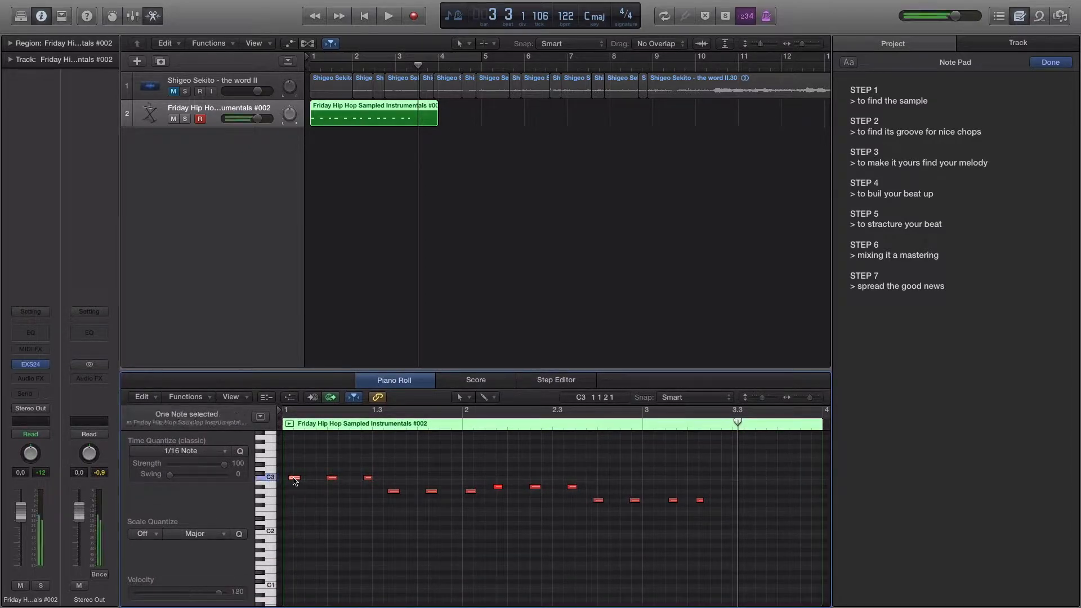
- Bounce the recorded MIDI region in place to a new audio track and mute the source sampler track
right_click(354, 122)
left_click(381, 125)
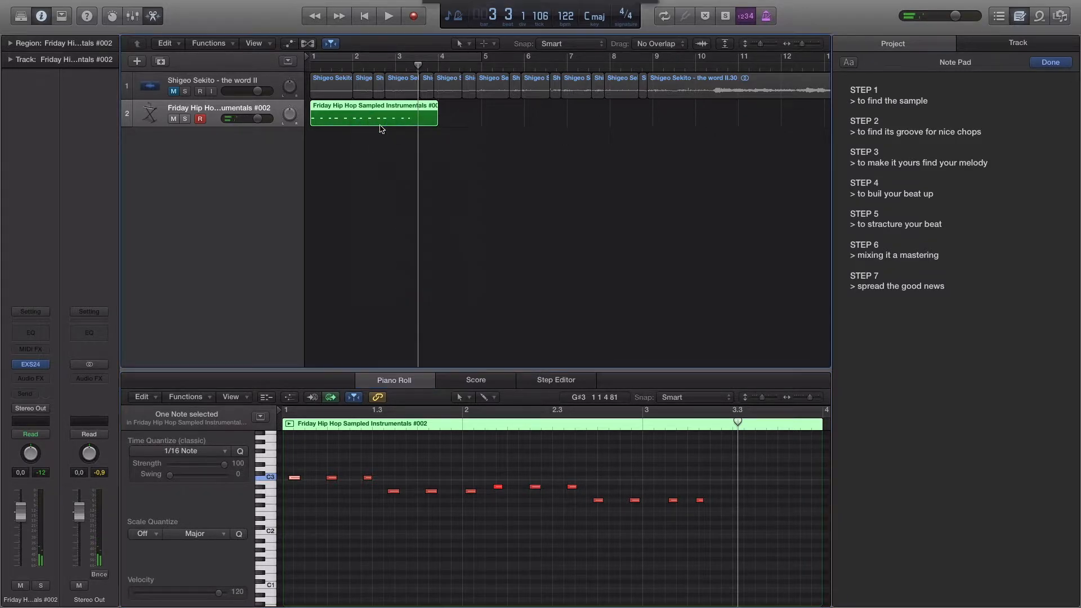
left_click(624, 207)
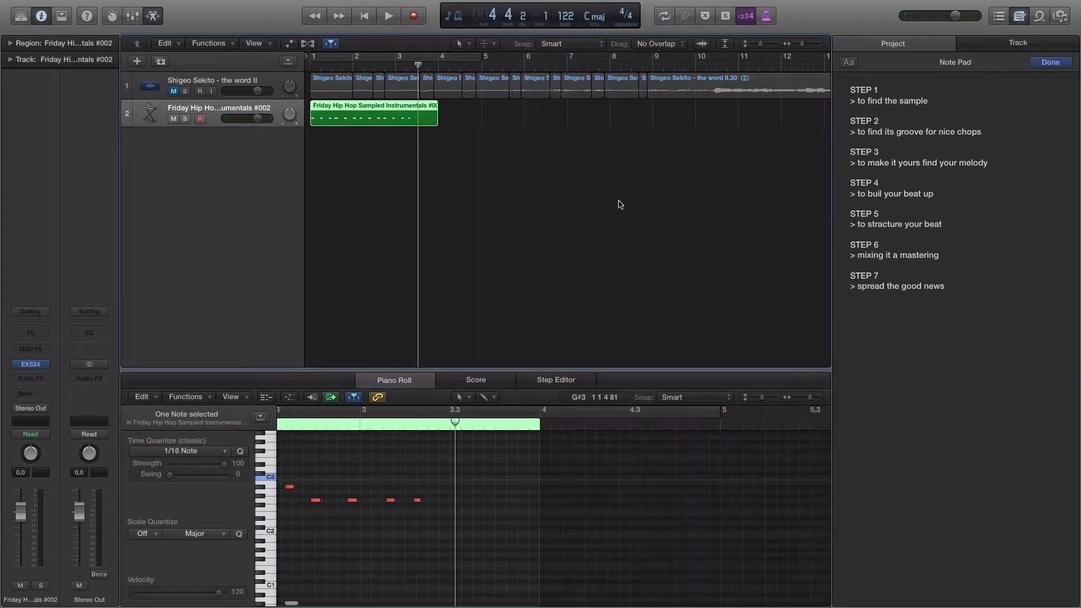
left_click(174, 120)
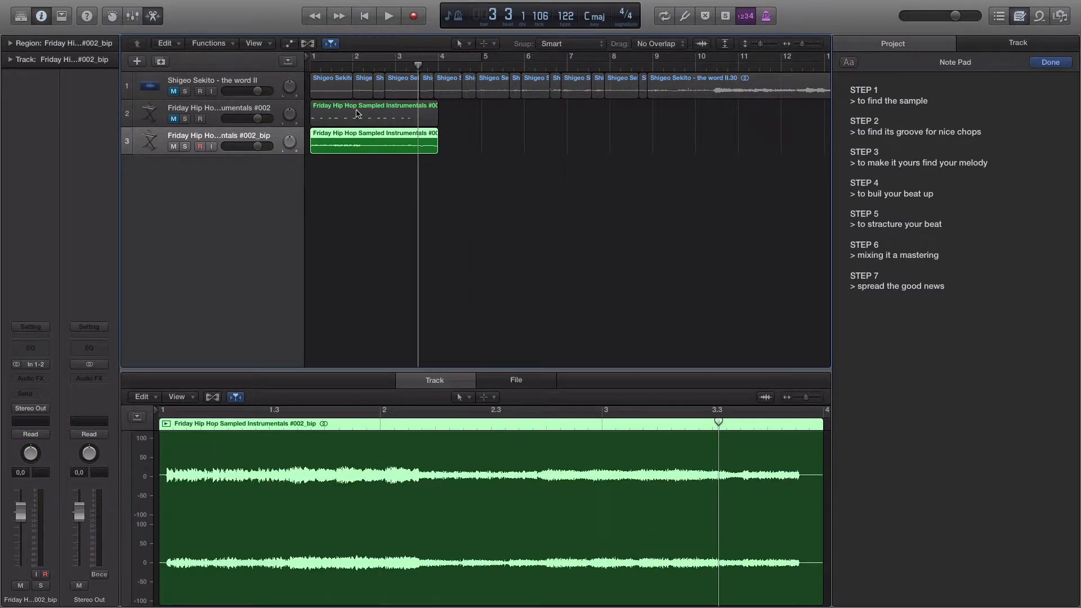
- Turn on a cycle range from bar 1 to 3 4 3 81, where the bounced waveform ends
left_click(325, 61)
left_click_drag(488, 56, 425, 169)
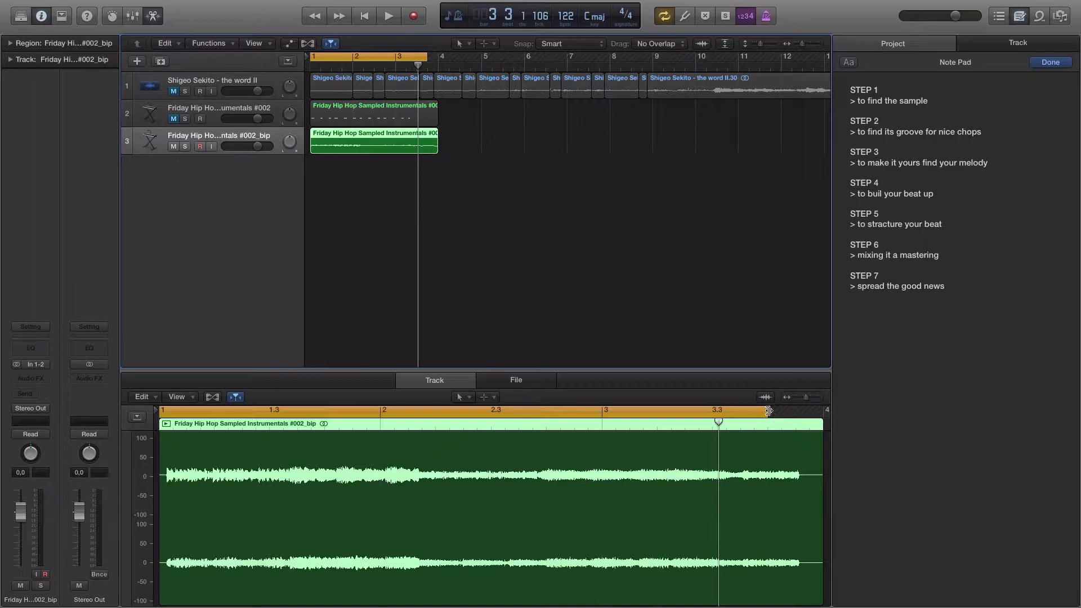
left_click_drag(768, 411, 801, 486)
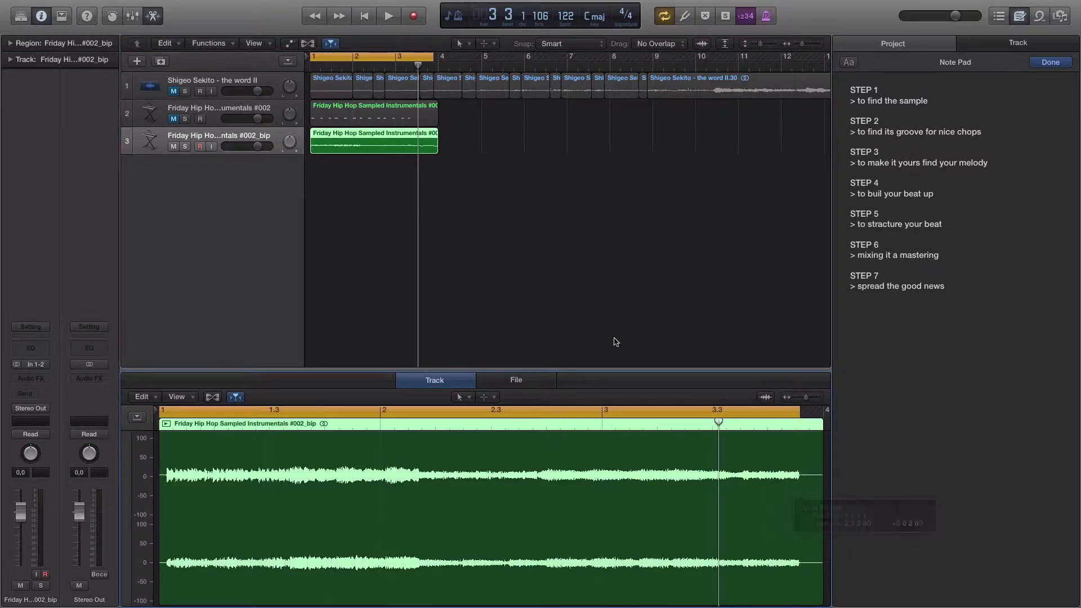
- Insert the BPM Counter metering plug-in on the bounced track and play the cycle to measure its tempo, then close the plug-in window
left_click(34, 384)
mouse_move(56, 446)
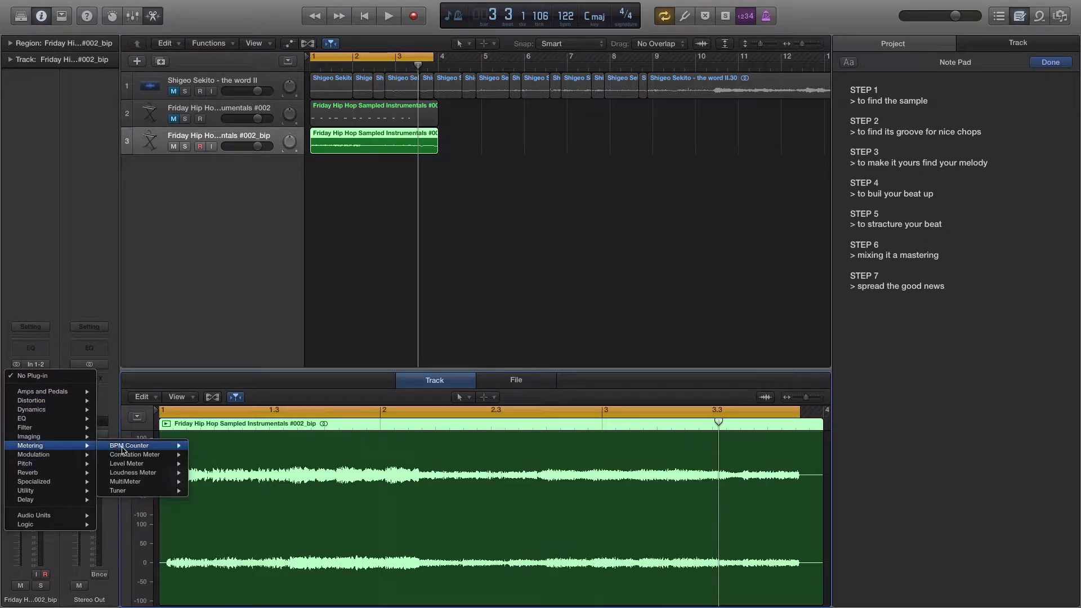
mouse_move(127, 451)
left_click(174, 447)
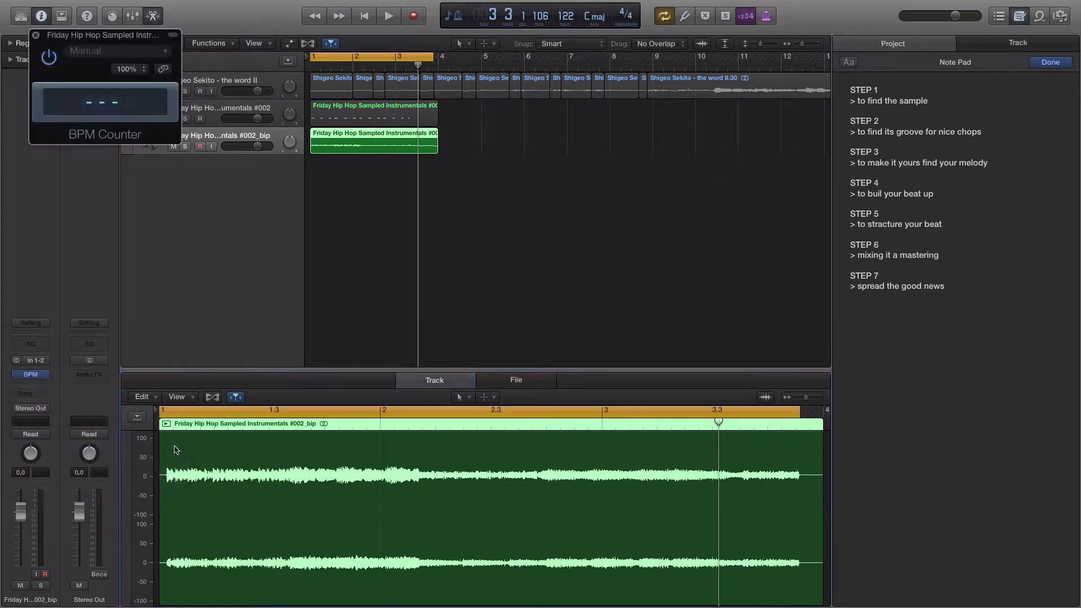
left_click_drag(92, 34, 414, 249)
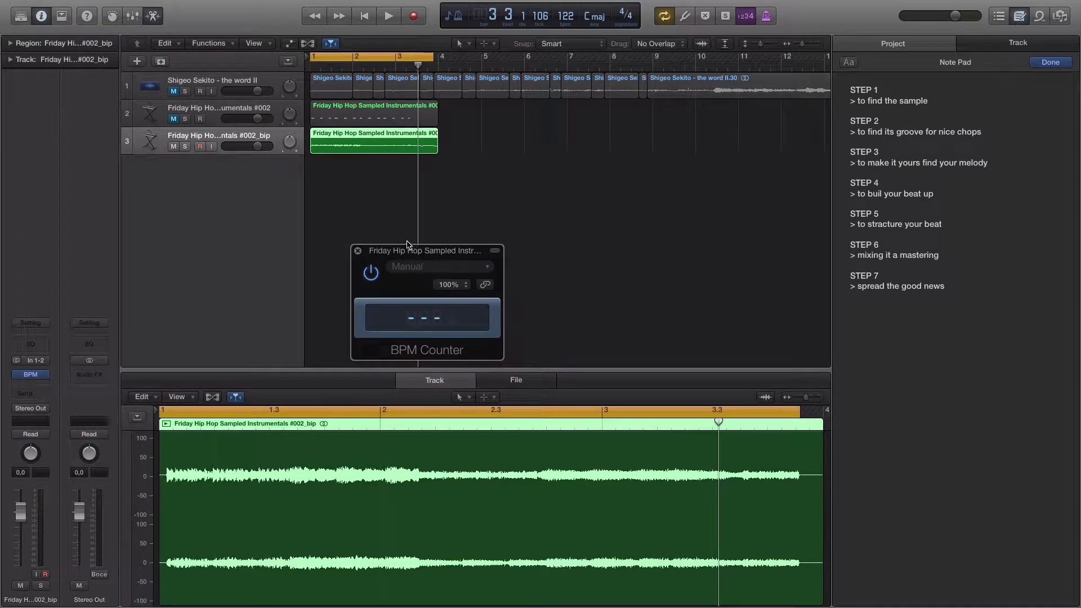
key("space")
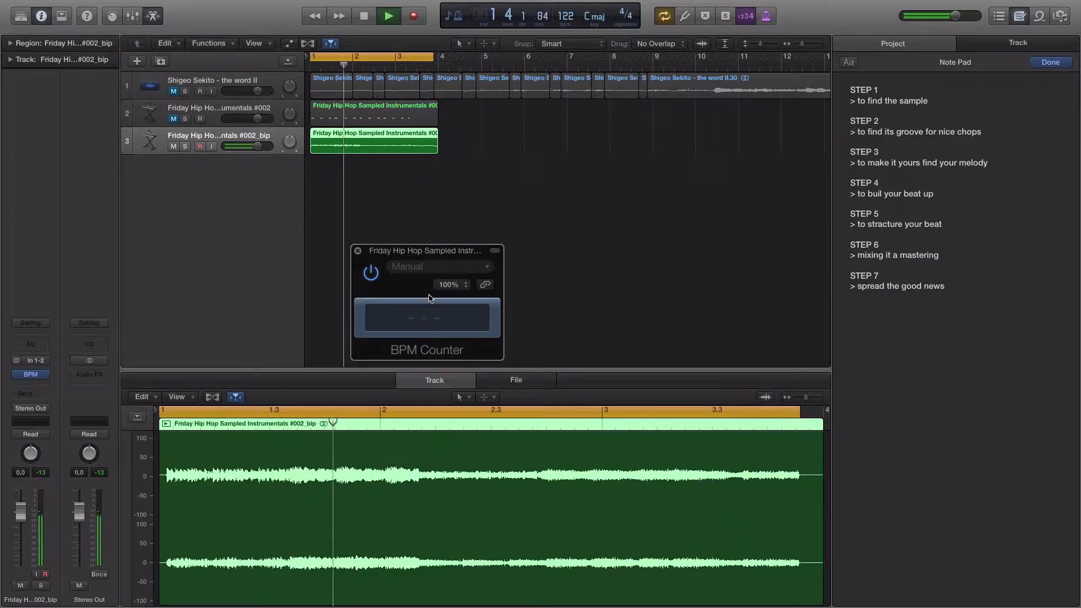
left_click(357, 250)
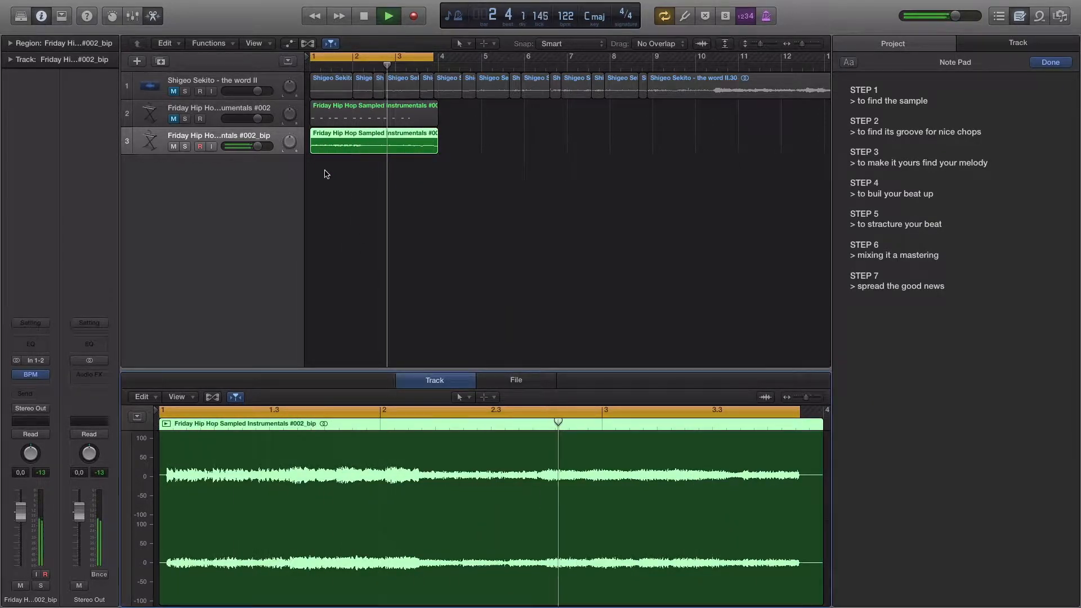
key("space")
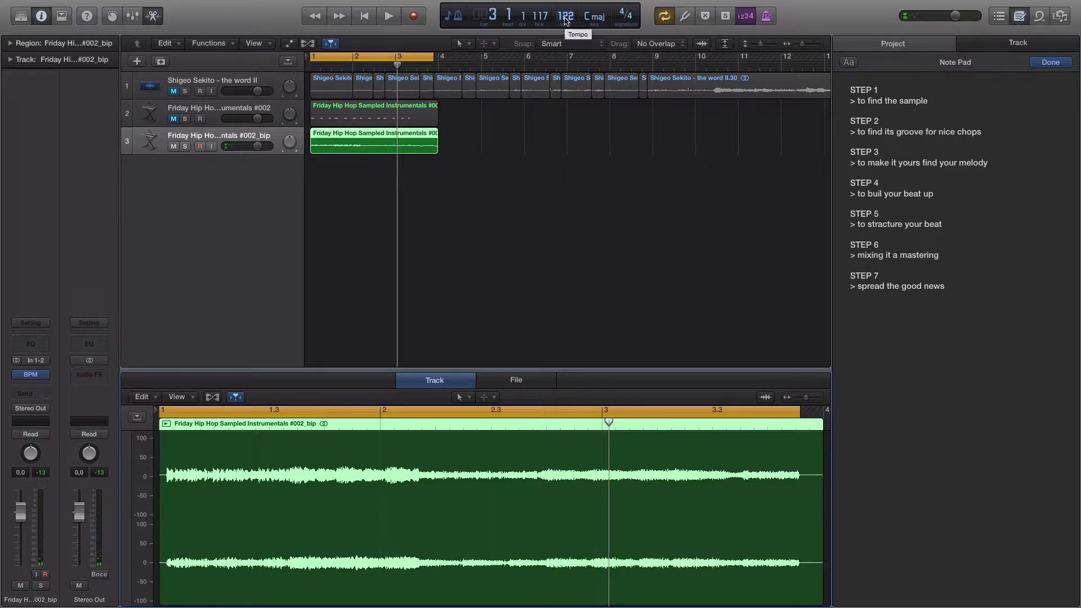
- Return the playhead to bar 1 and switch the transport display to the Custom mode
double_click(566, 17)
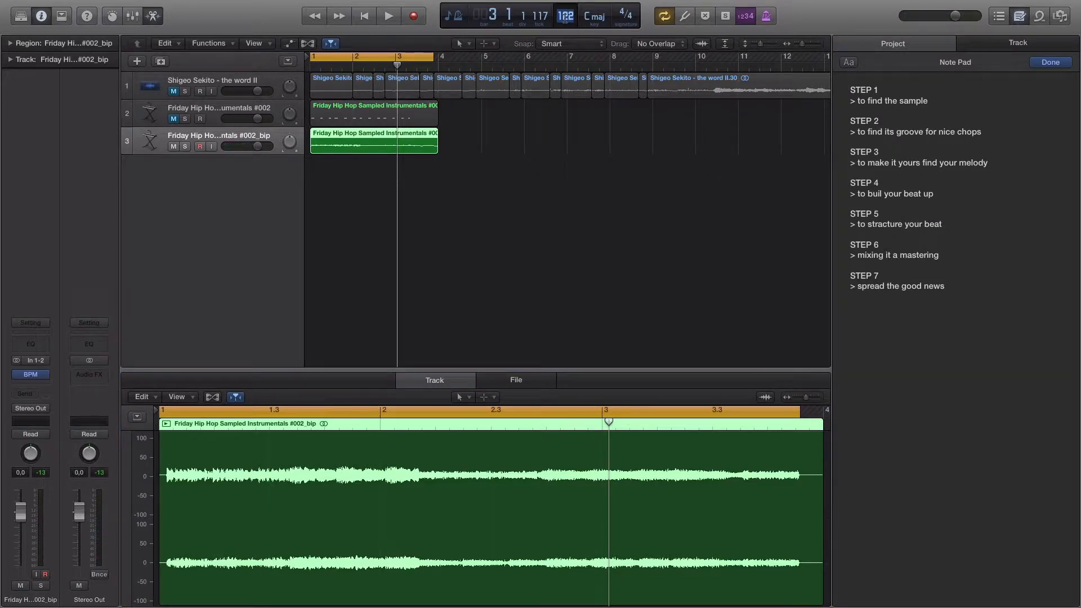
key("Return")
left_click(454, 18)
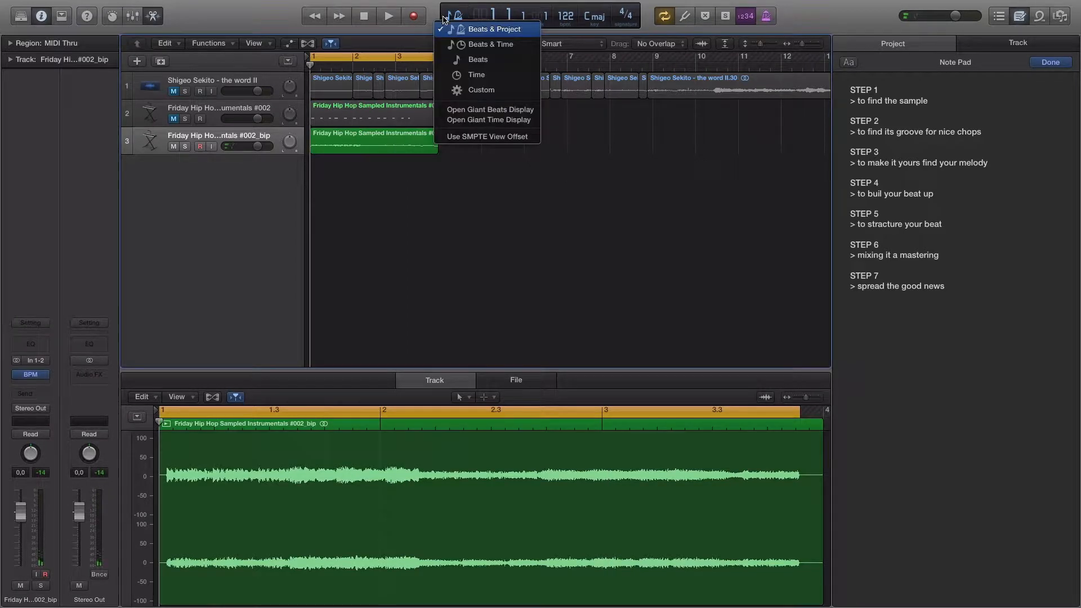
left_click(490, 96)
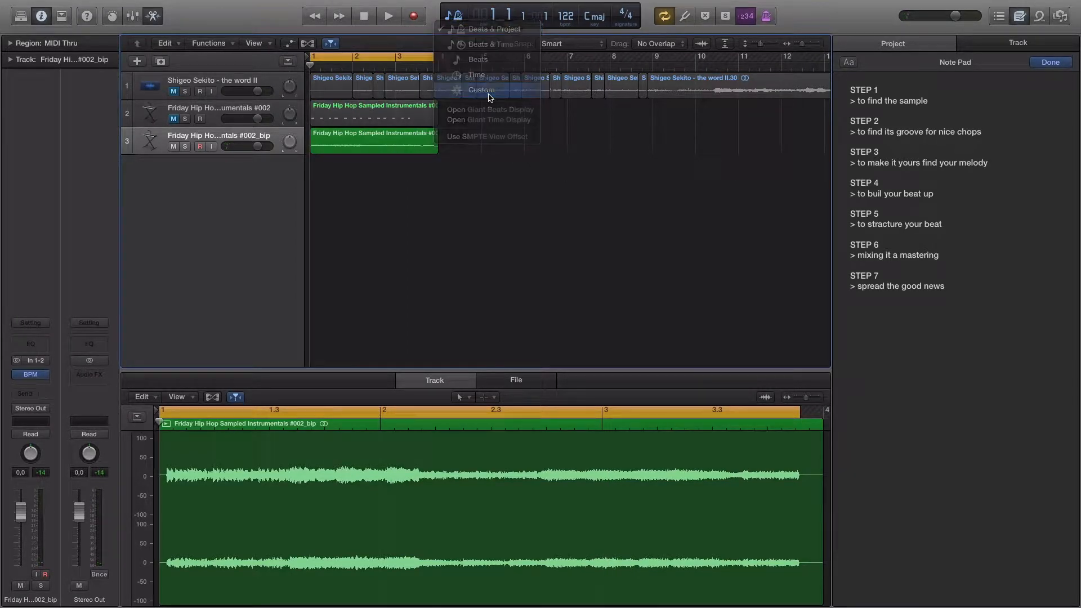
double_click(561, 12)
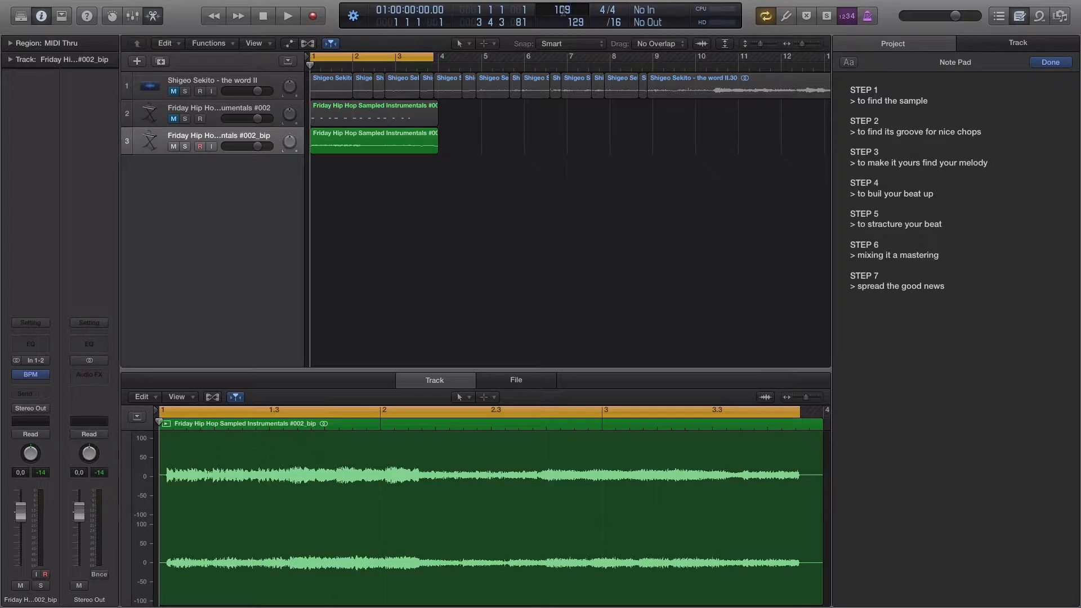
type("1093")
key("Return")
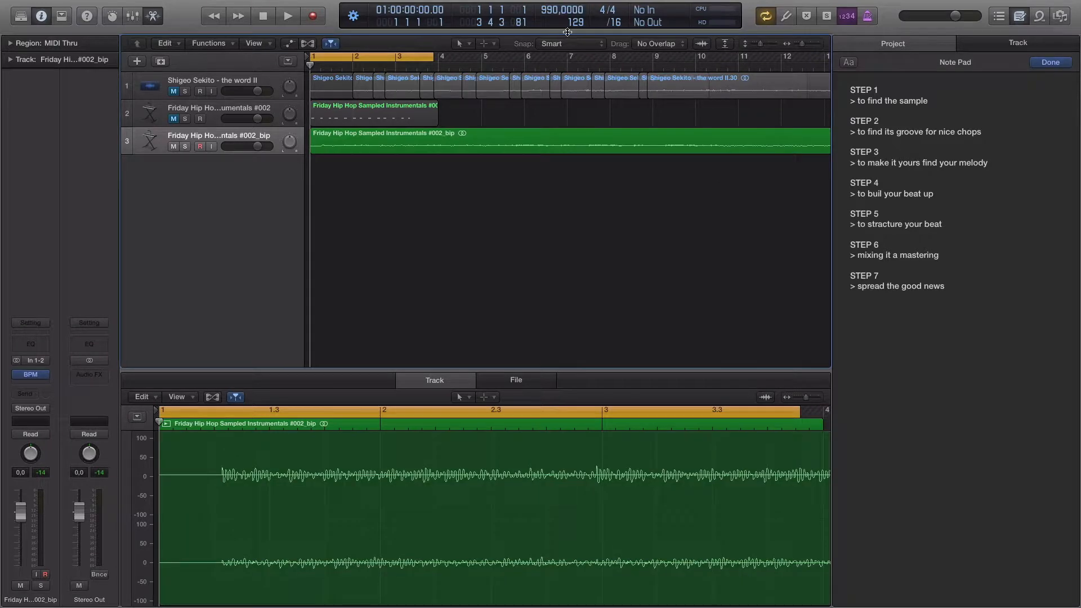
- Set the project tempo to 109,3 BPM
double_click(554, 13)
type("109,3")
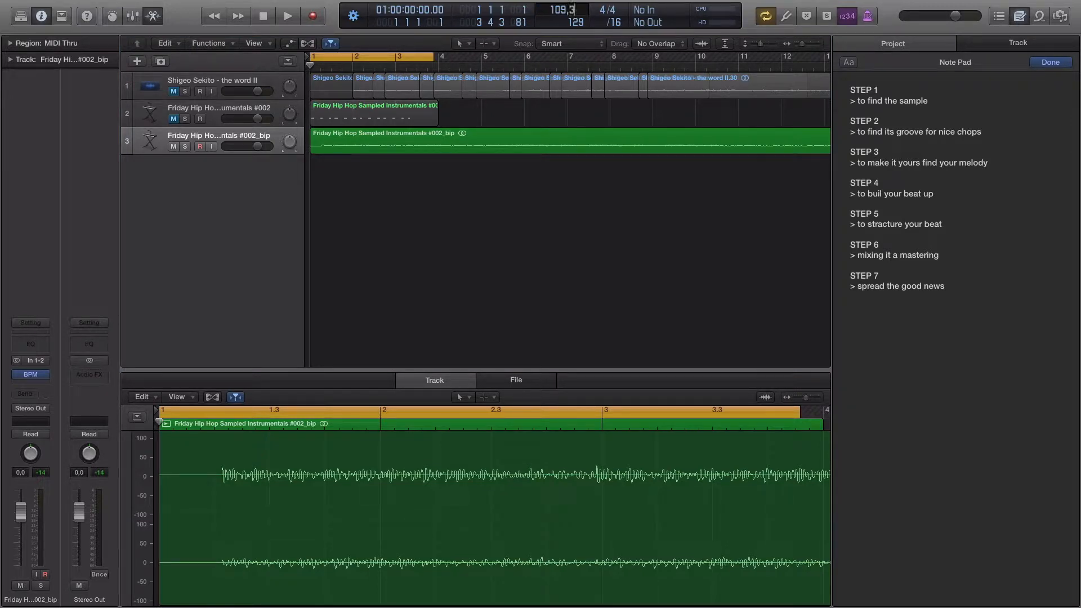
key("Return")
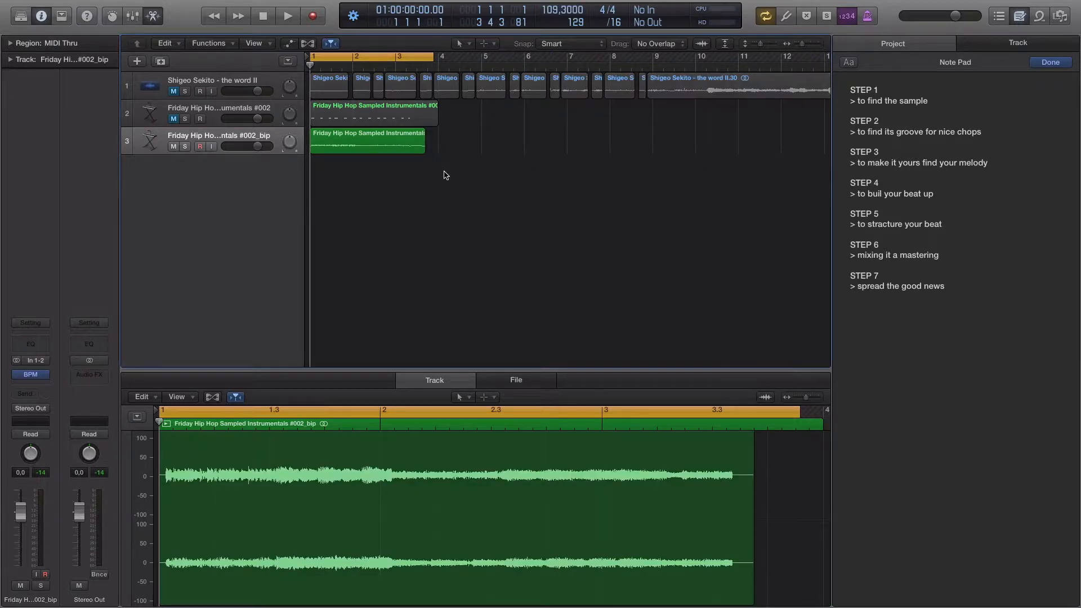
- Delete the bounced audio region and the recorded MIDI region, and remove the bounced audio track
left_click(389, 143)
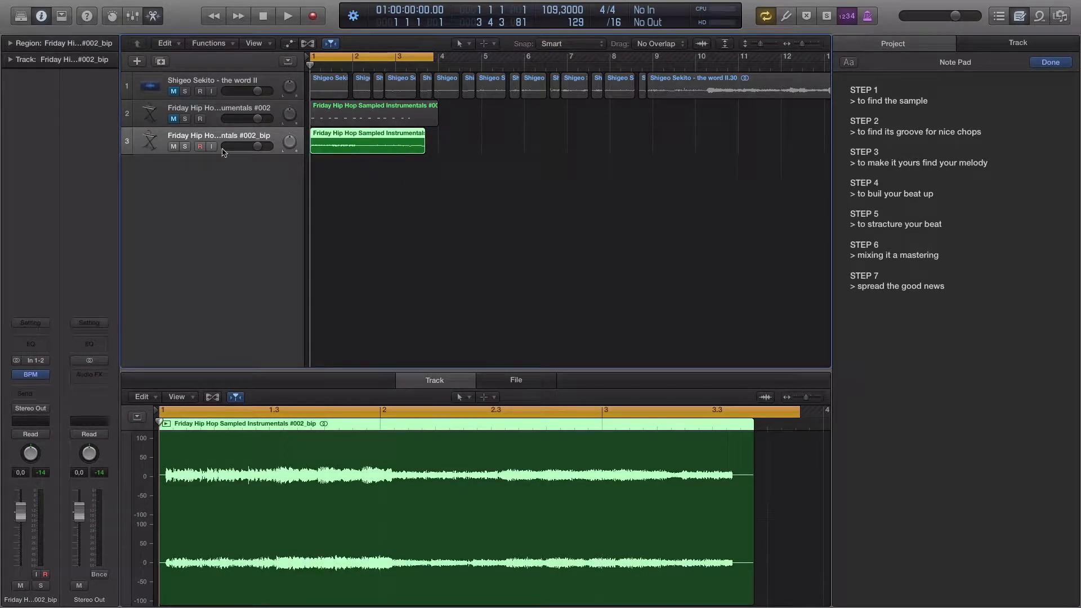
key("Delete")
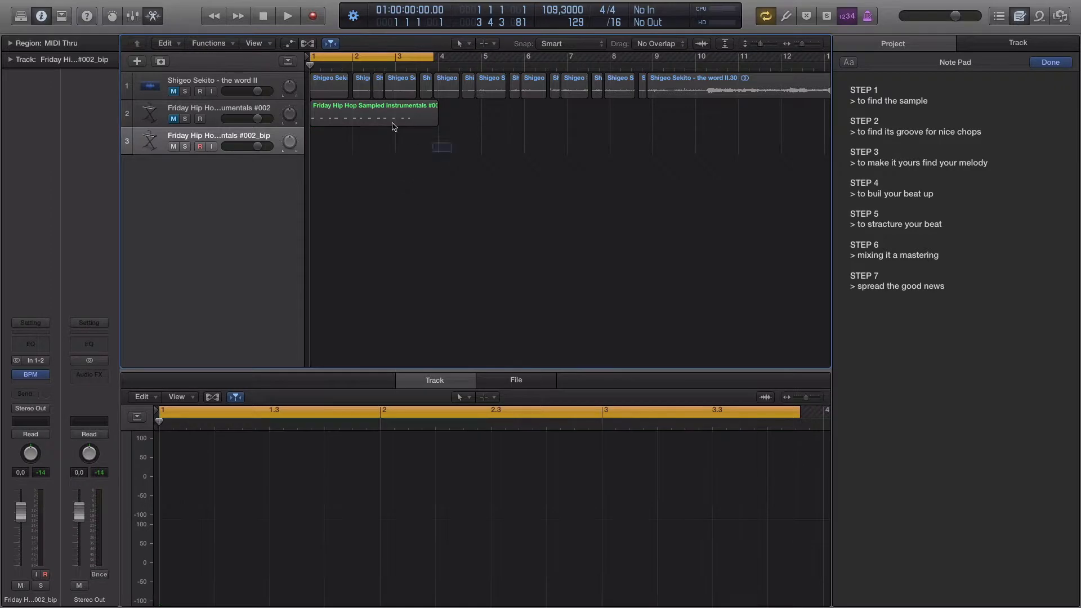
left_click(391, 123)
key("Delete")
key("super+BackSpace")
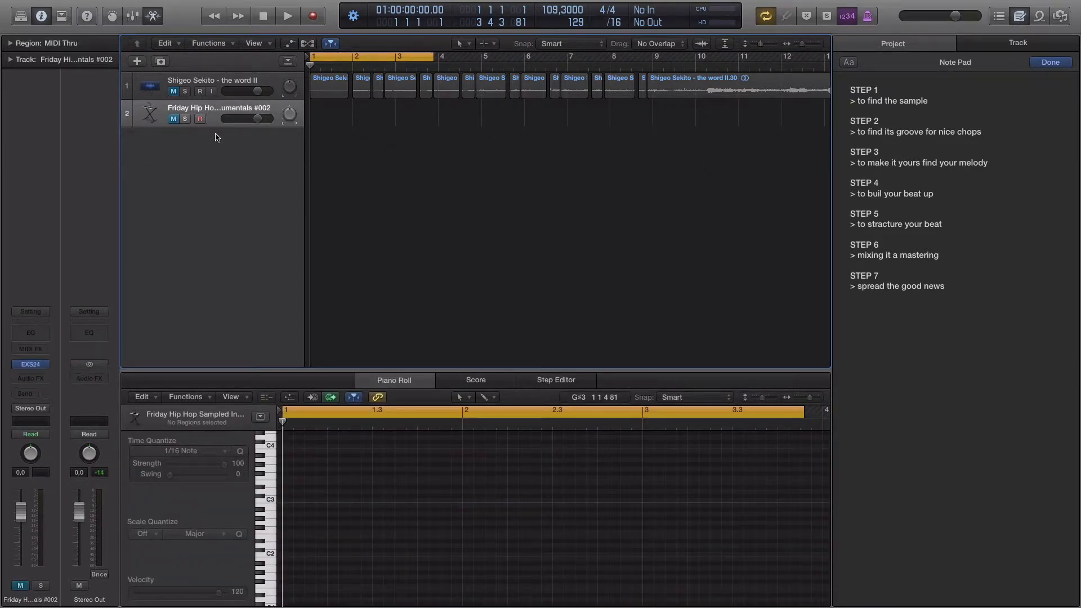
- Record a four-bar chop melody on the unmuted sampler track with the cycle range extended to bar 5, and close the Piano Roll
left_click_drag(428, 58, 480, 67)
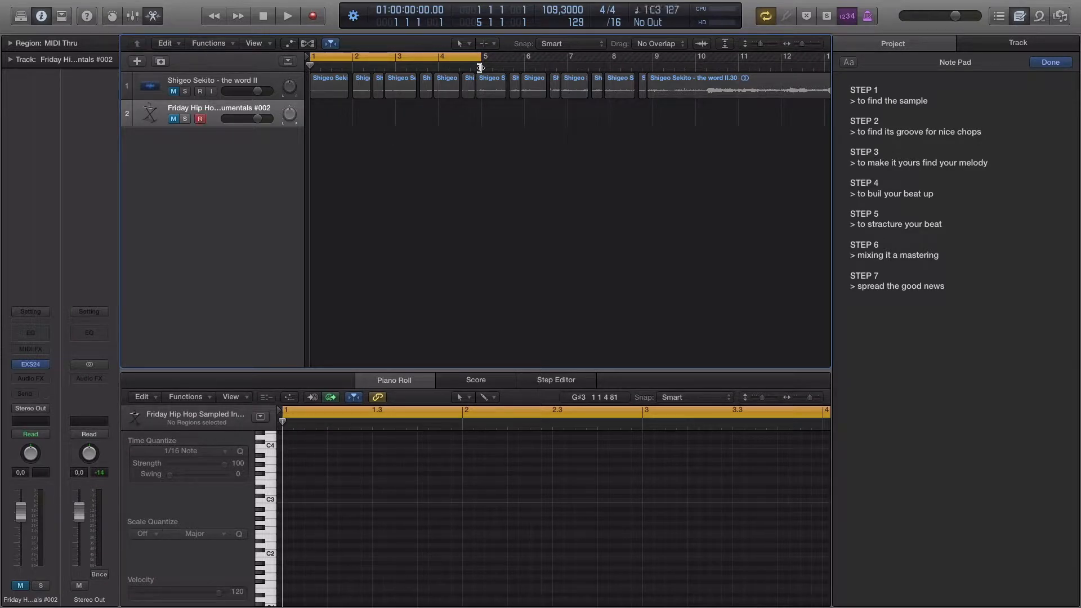
left_click(174, 119)
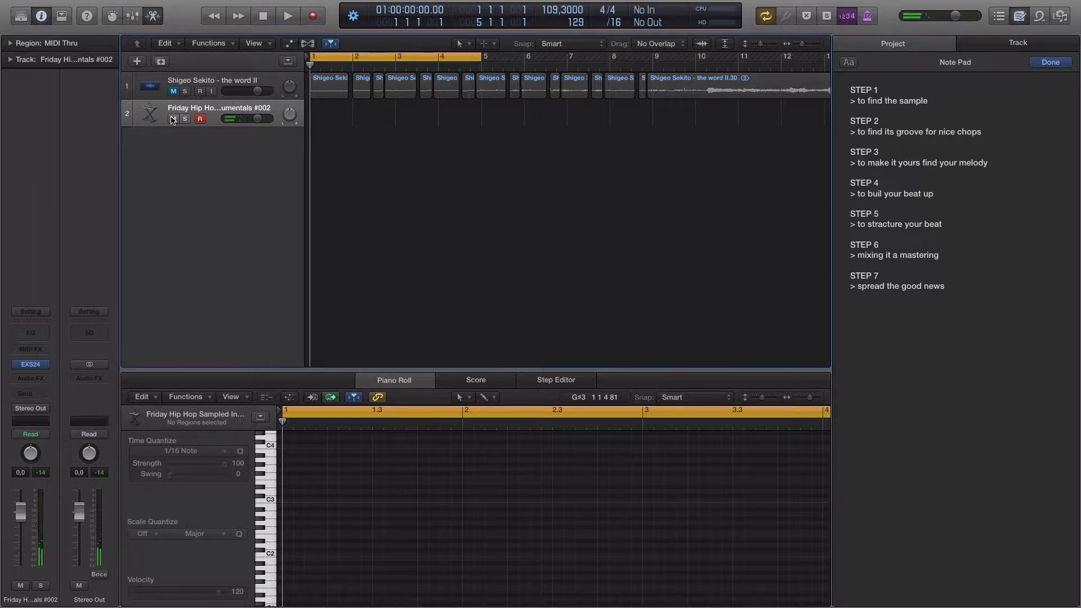
key("space")
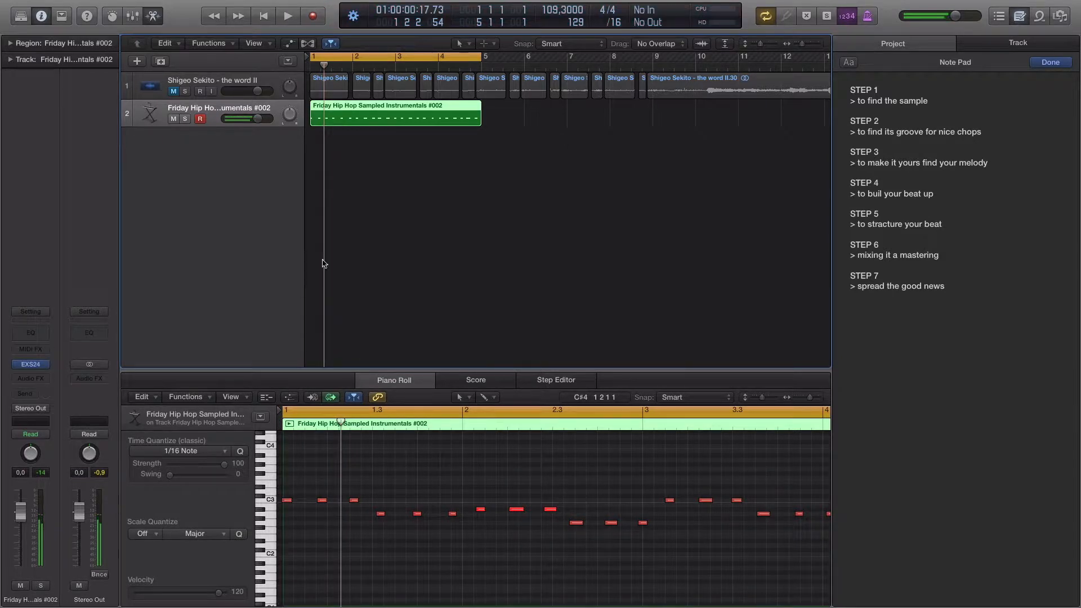
double_click(417, 123)
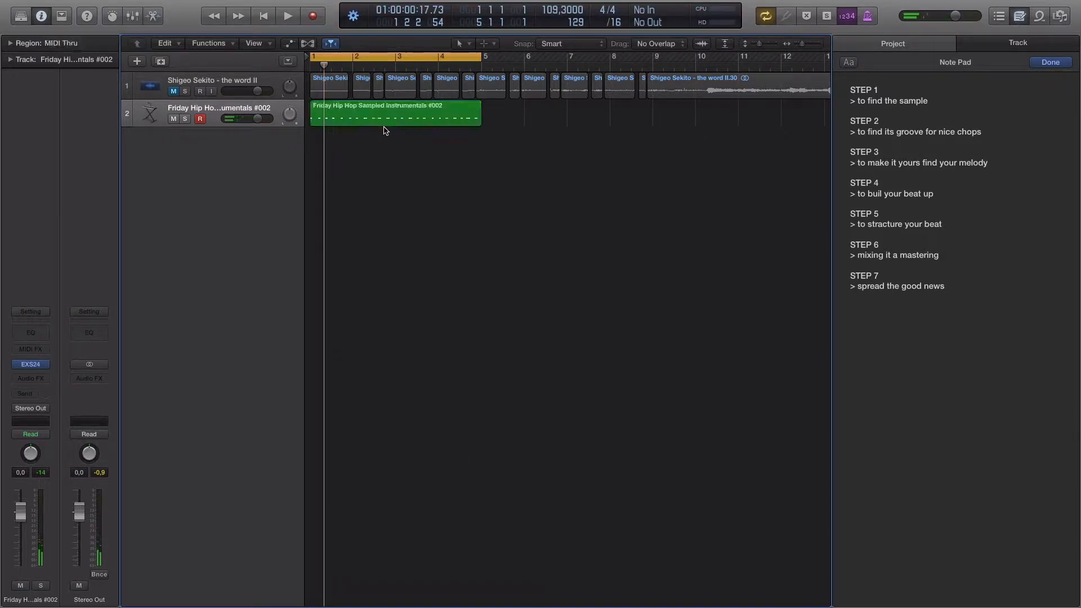
- Open the recorded region in the Piano Roll, enlarge the editor, and lower the sampler track's volume to -5,4
double_click(388, 122)
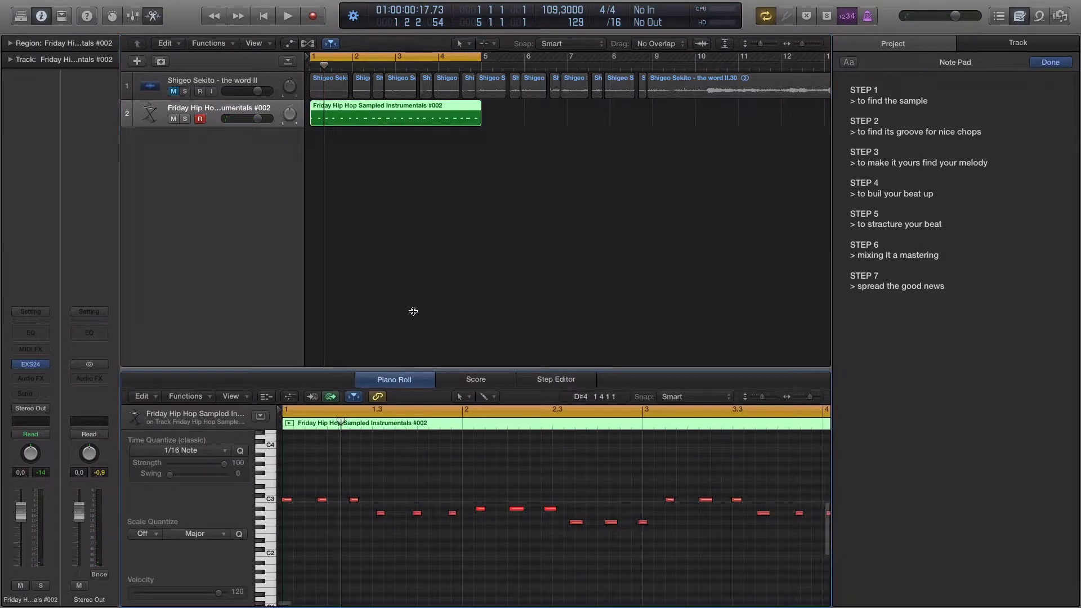
left_click_drag(409, 368, 409, 307)
left_click_drag(20, 511, 21, 523)
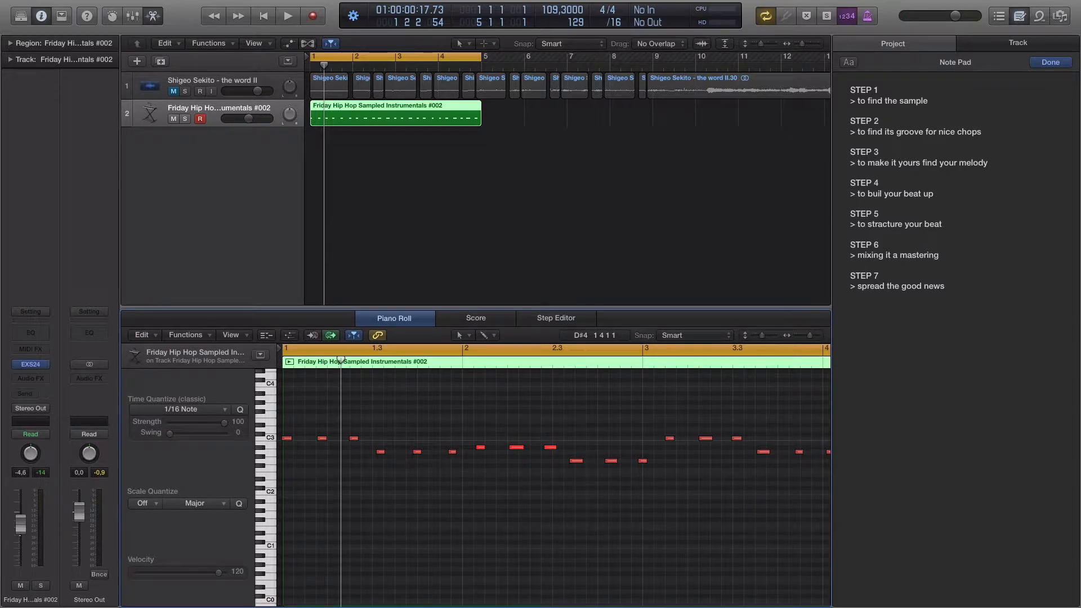
- Quantize all notes of the region to 1/16 Note and play the result with all four bars in view
key("super+a")
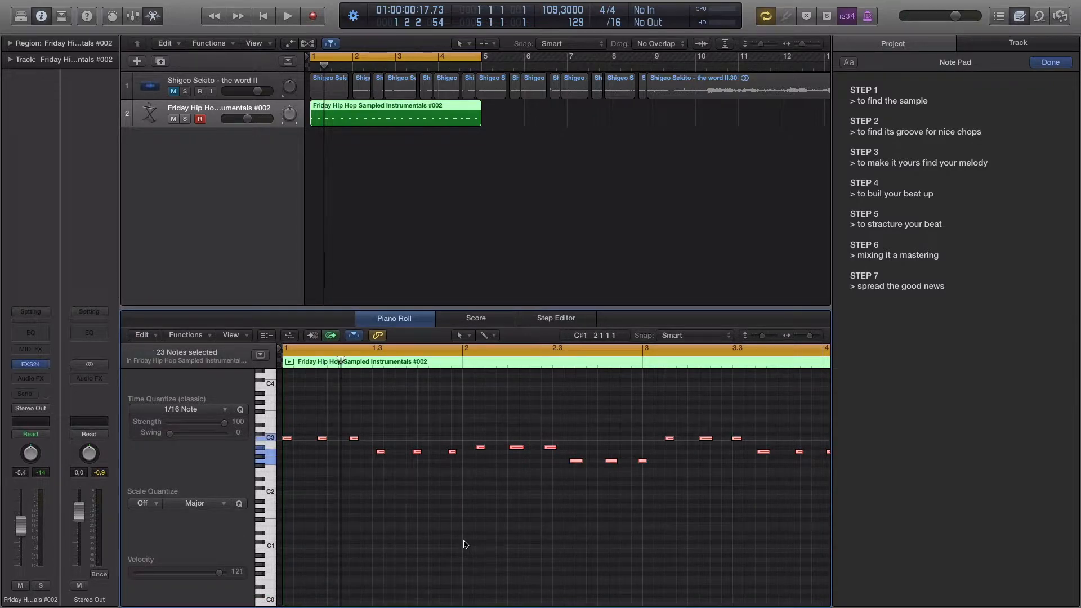
key("q")
key("space")
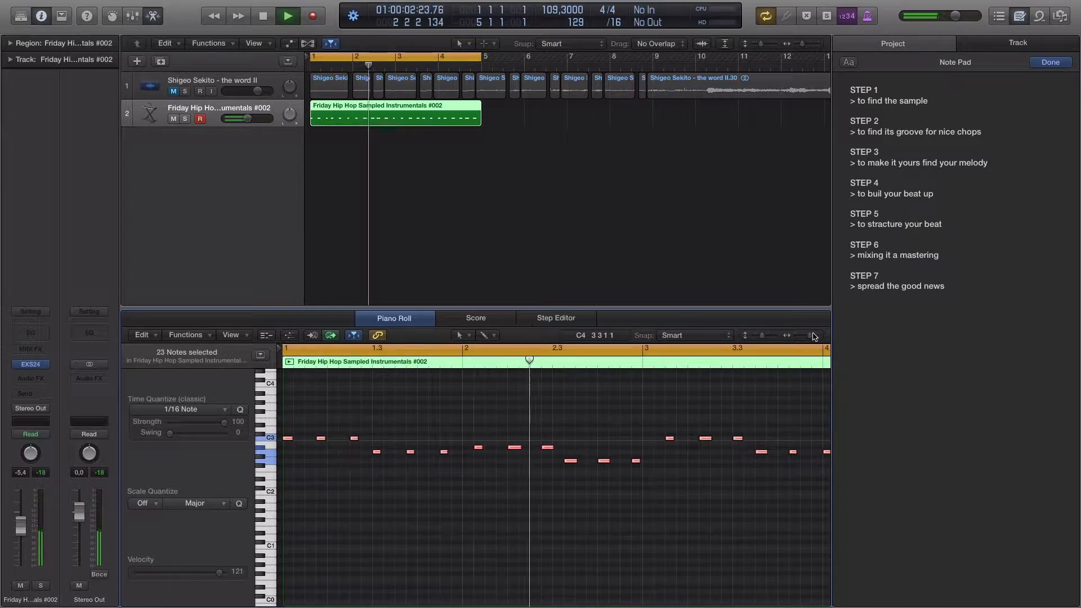
left_click_drag(811, 335, 808, 337)
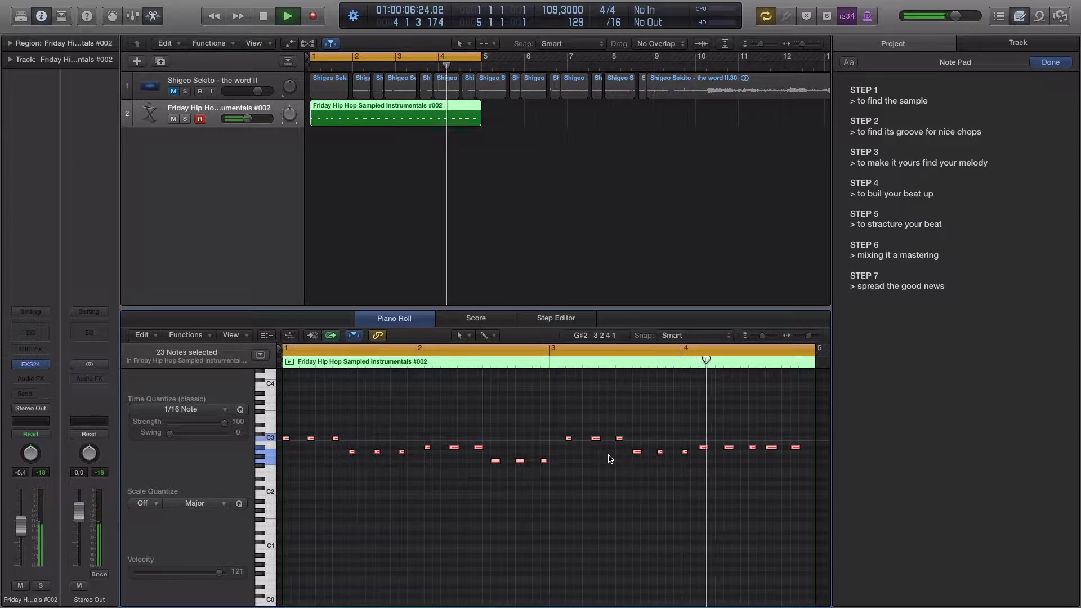
- Delete all the notes in bars 3 and 4 of the sampler region
left_click(608, 459)
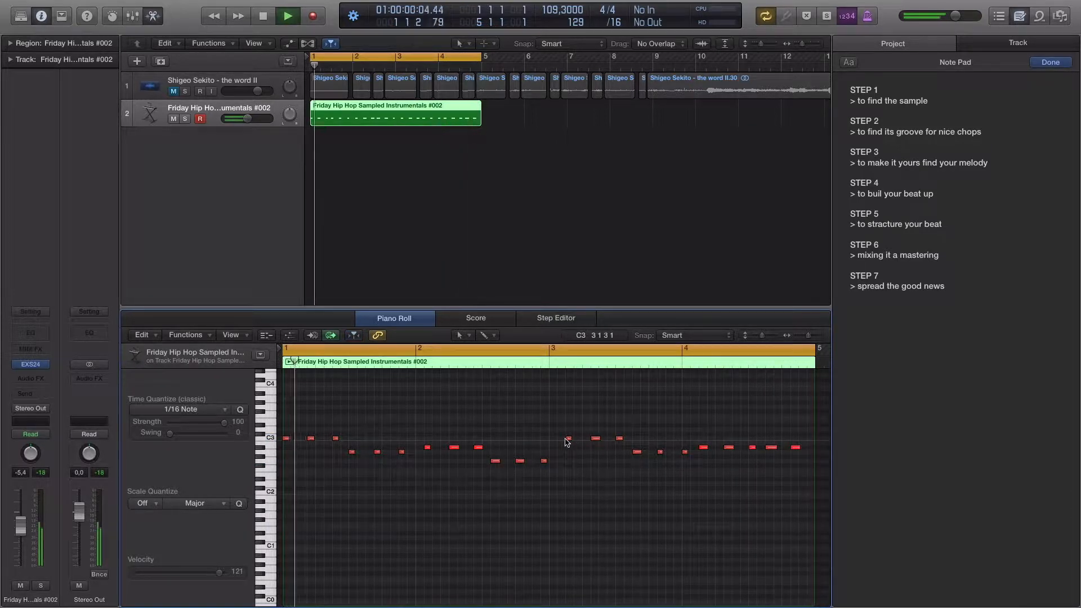
left_click(570, 442)
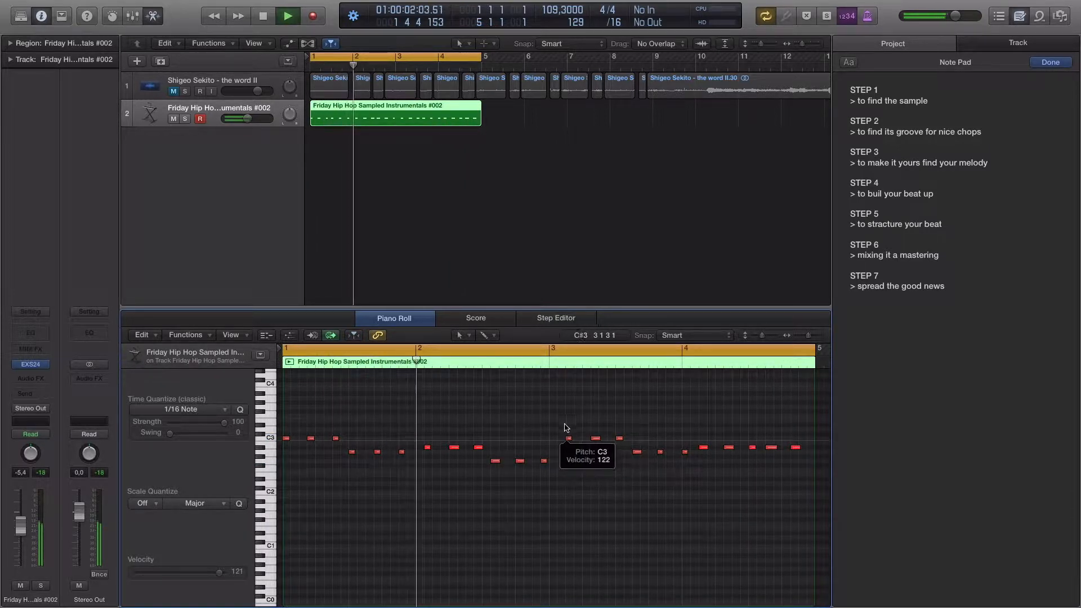
left_click_drag(605, 465, 795, 486)
key("space")
key("Delete")
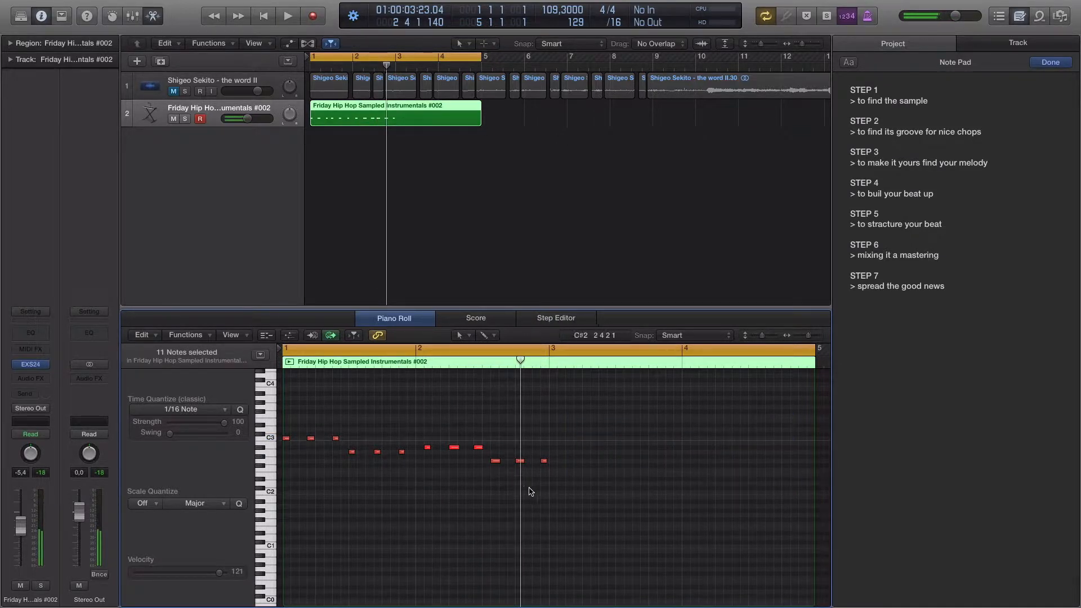
- Copy the notes of bars 1 and 2 and paste them at bar 3
key("super+a")
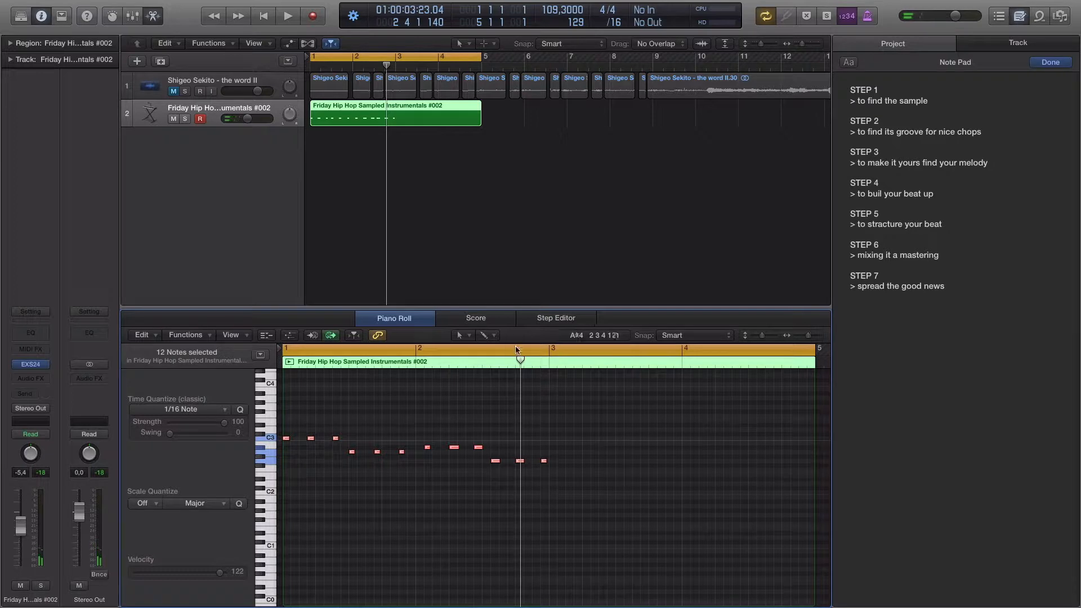
left_click_drag(533, 361, 547, 361)
key("super+v")
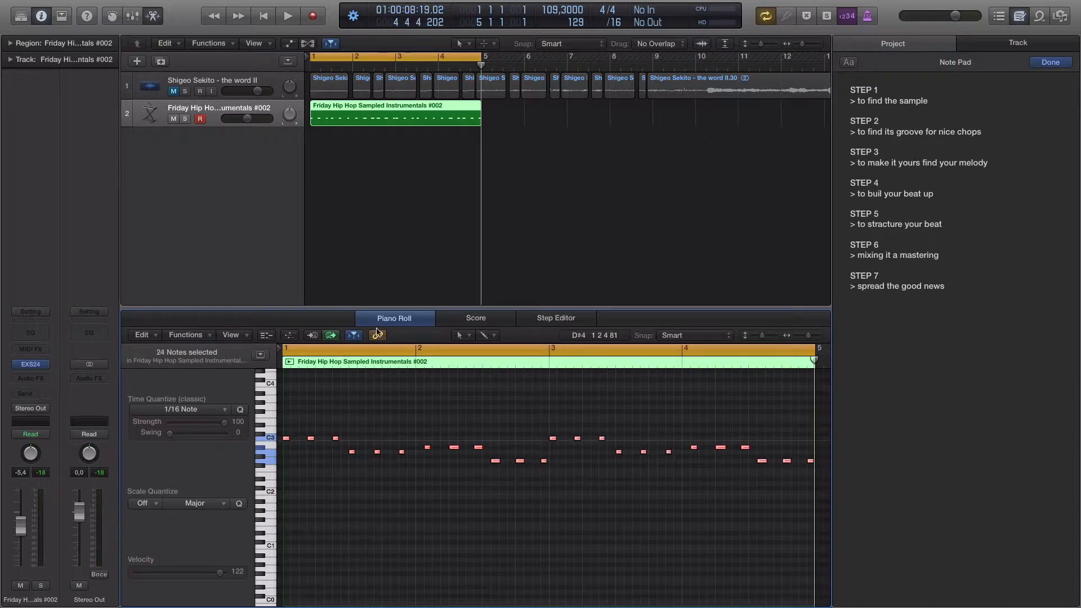
- Raise the velocity of all notes to 127, play back the region, and close the Piano Roll
left_click(289, 336)
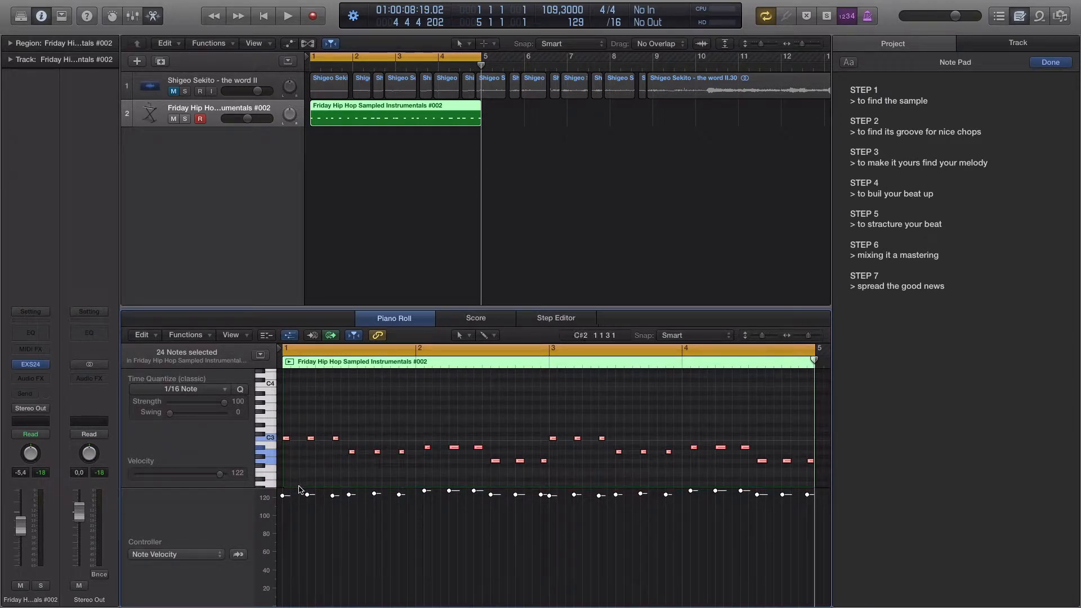
left_click_drag(284, 498, 285, 488)
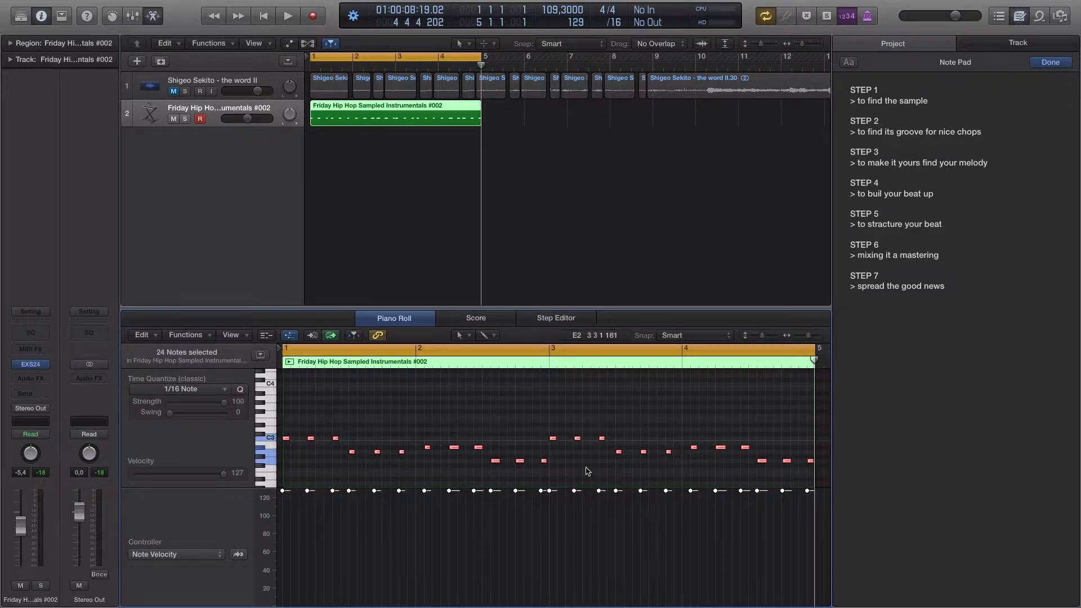
key("space")
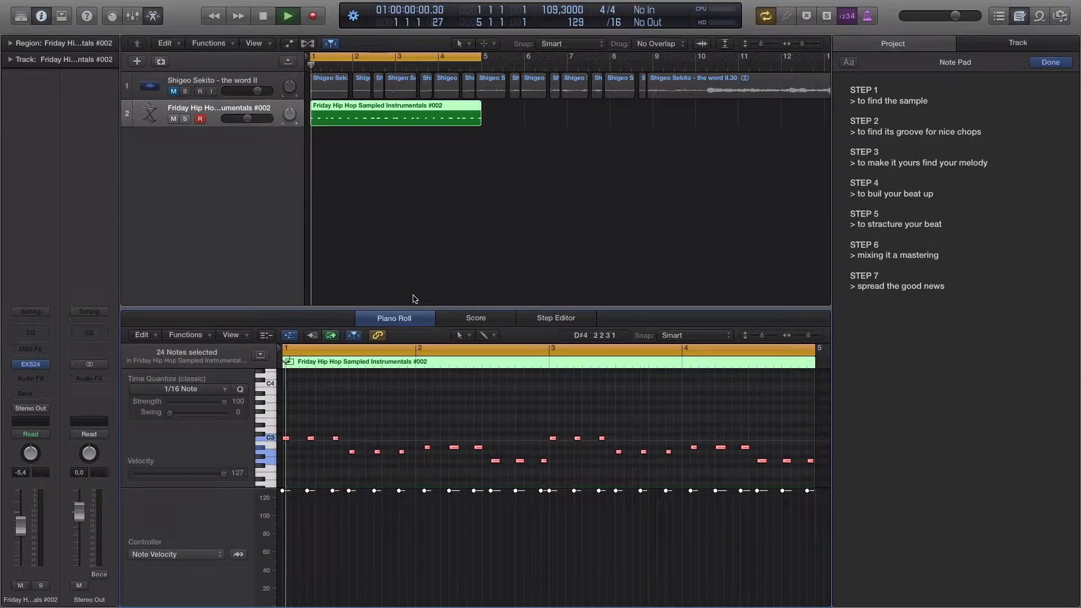
key("p")
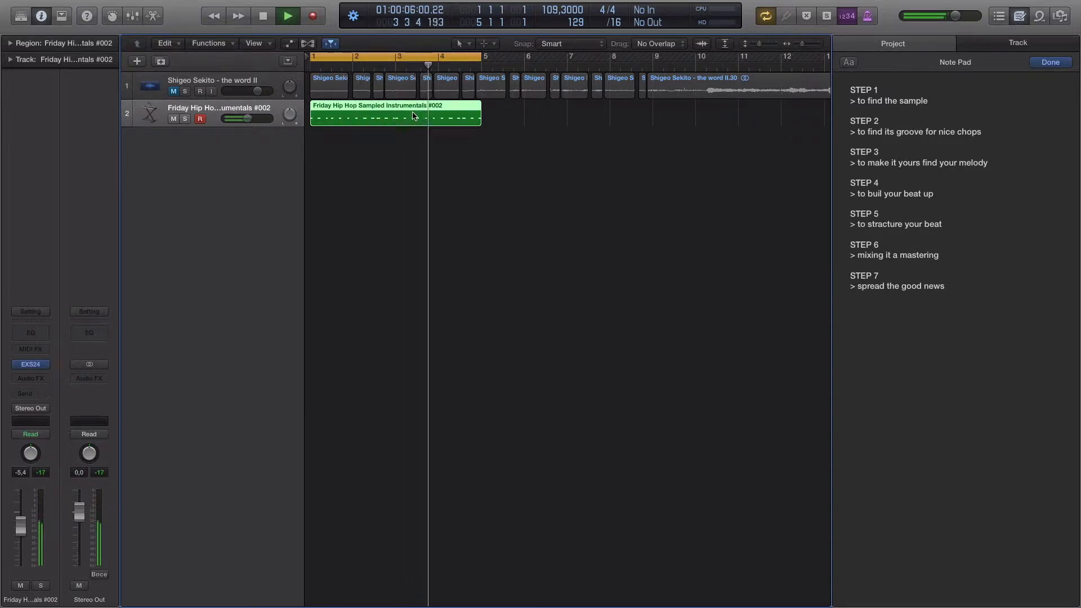
double_click(391, 118)
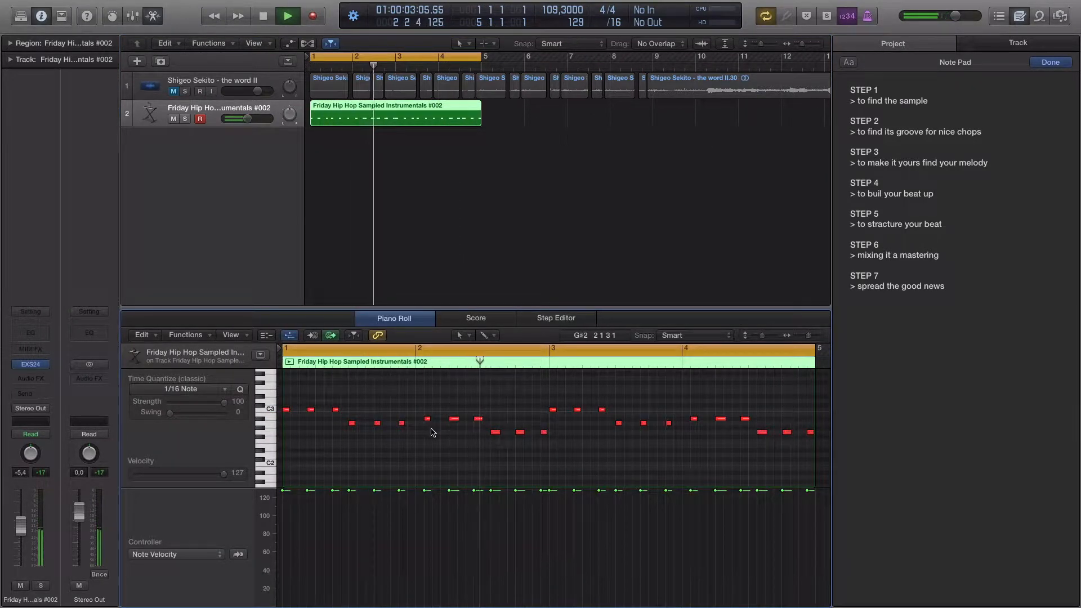
key("b")
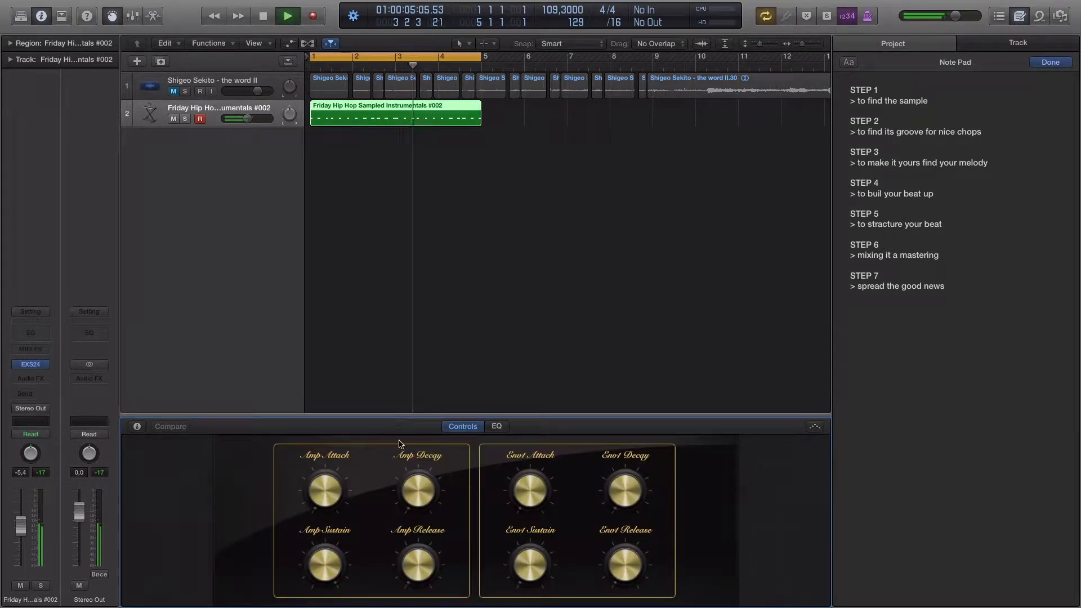
key("b")
key("space")
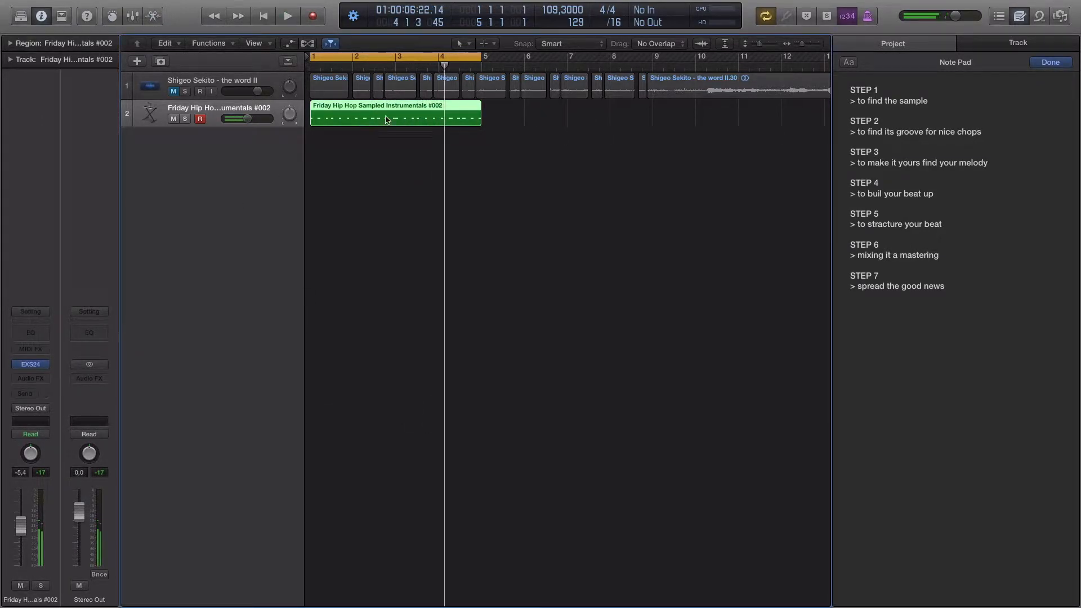
- Reopen the region's notes and move all six notes of bar 2 one sixteenth earlier, checking the timing by playback
double_click(377, 120)
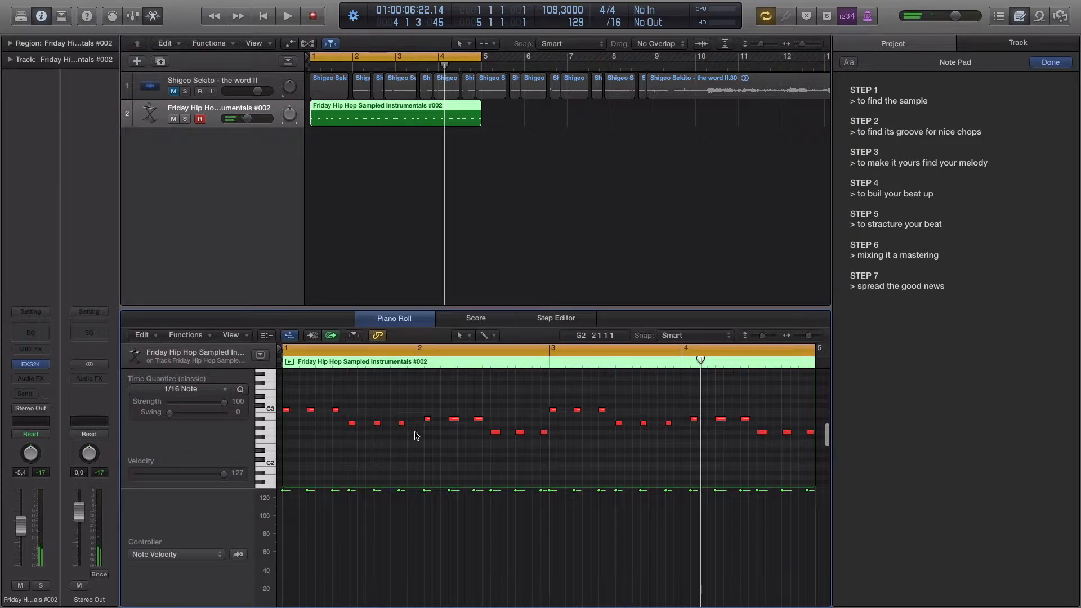
left_click(428, 419)
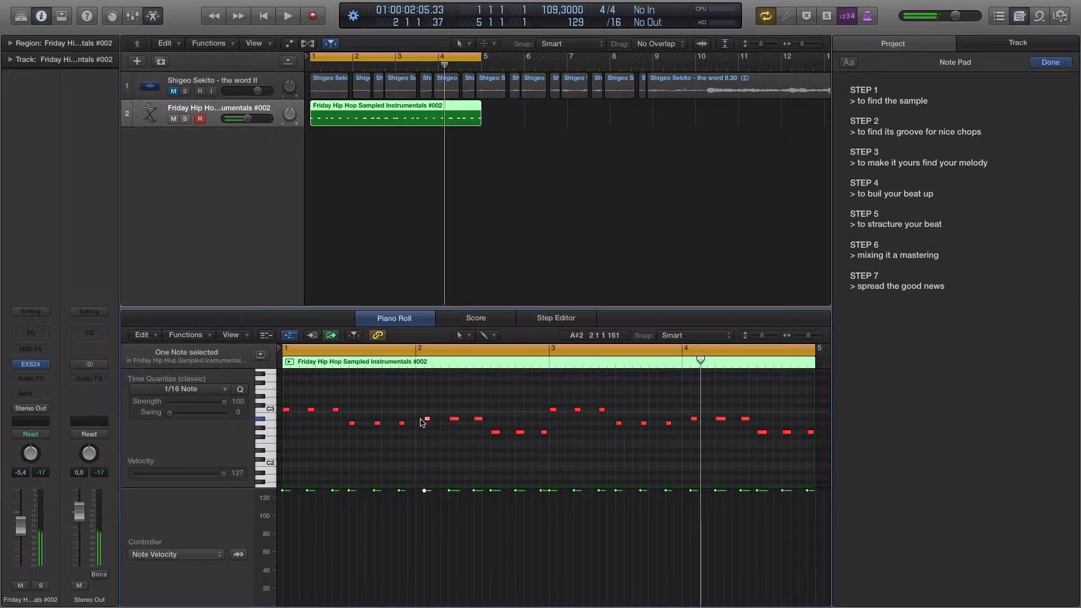
left_click_drag(426, 420, 447, 419)
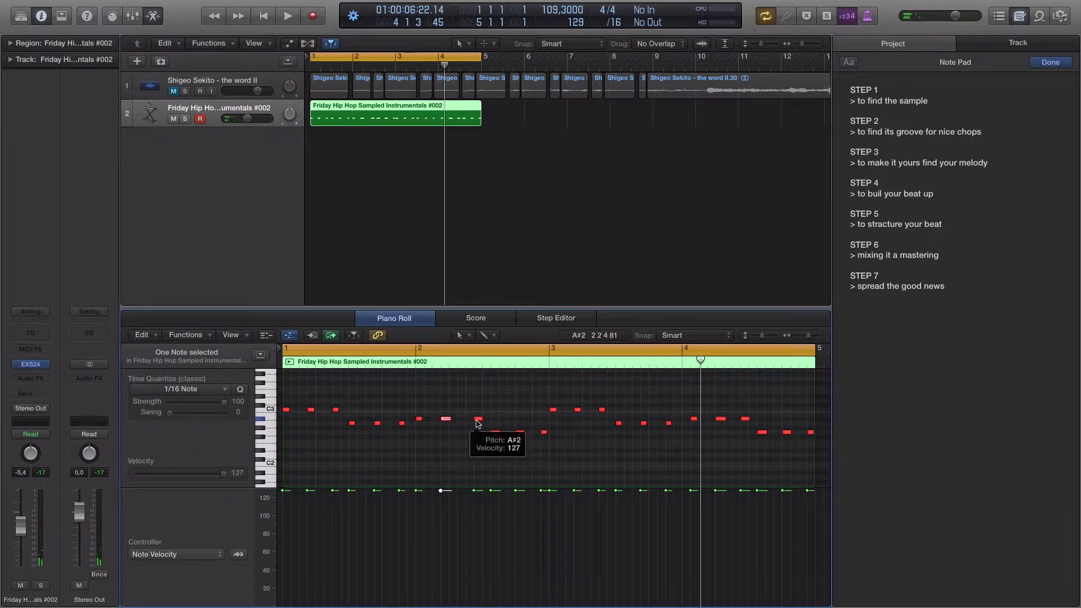
key("space")
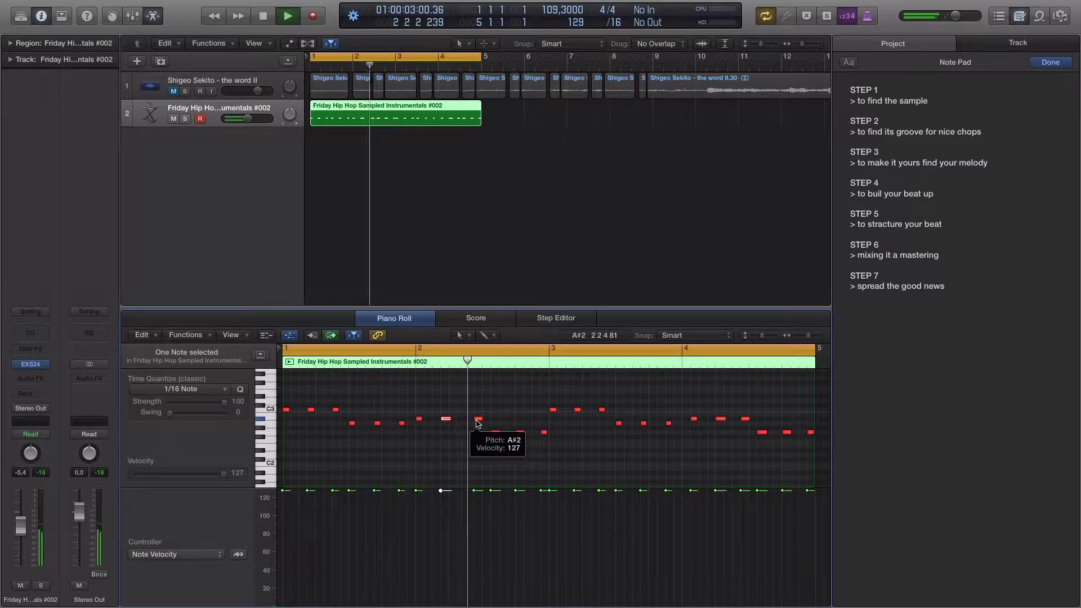
key("space")
left_click_drag(477, 424, 533, 435)
left_click(519, 435)
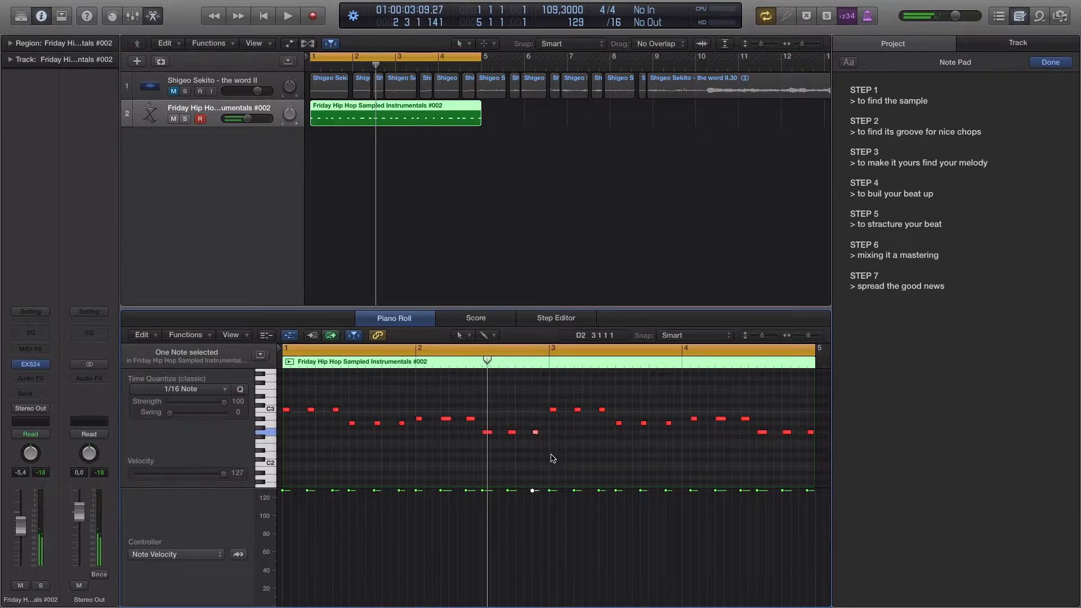
- Replace the notes in bars 3 and 4 with a copy of bars 1 and 2, and play it back
left_click_drag(547, 399, 809, 446)
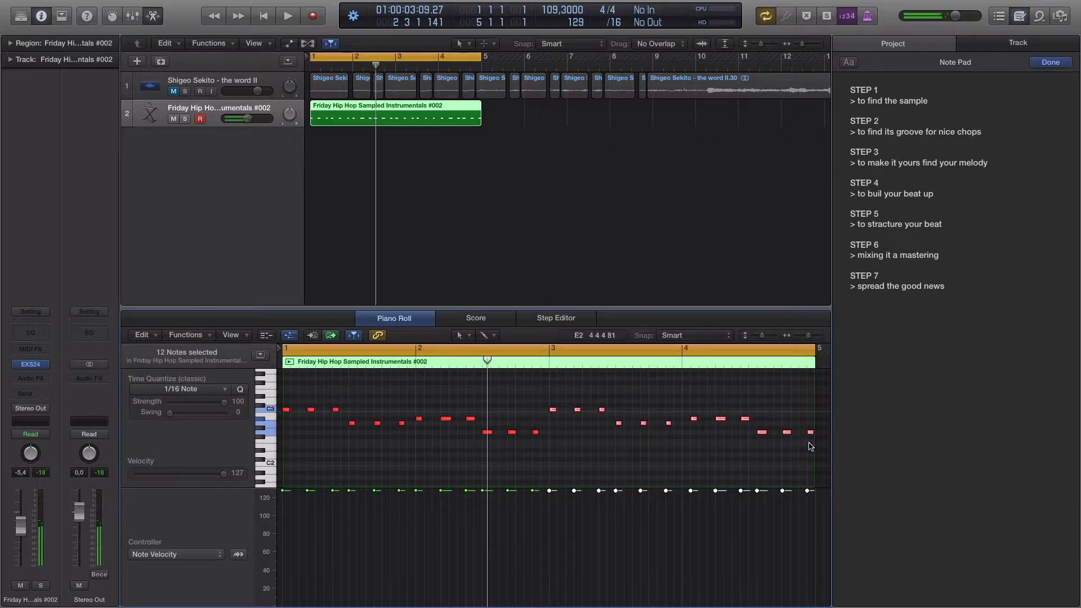
key("Delete")
key("super+a")
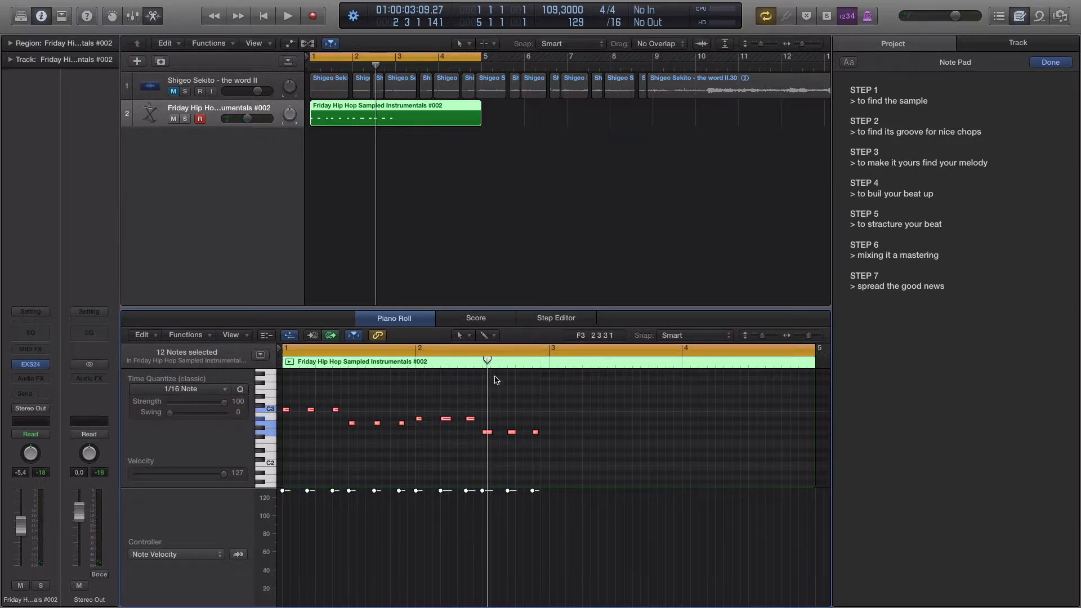
left_click(549, 359)
key("super+v")
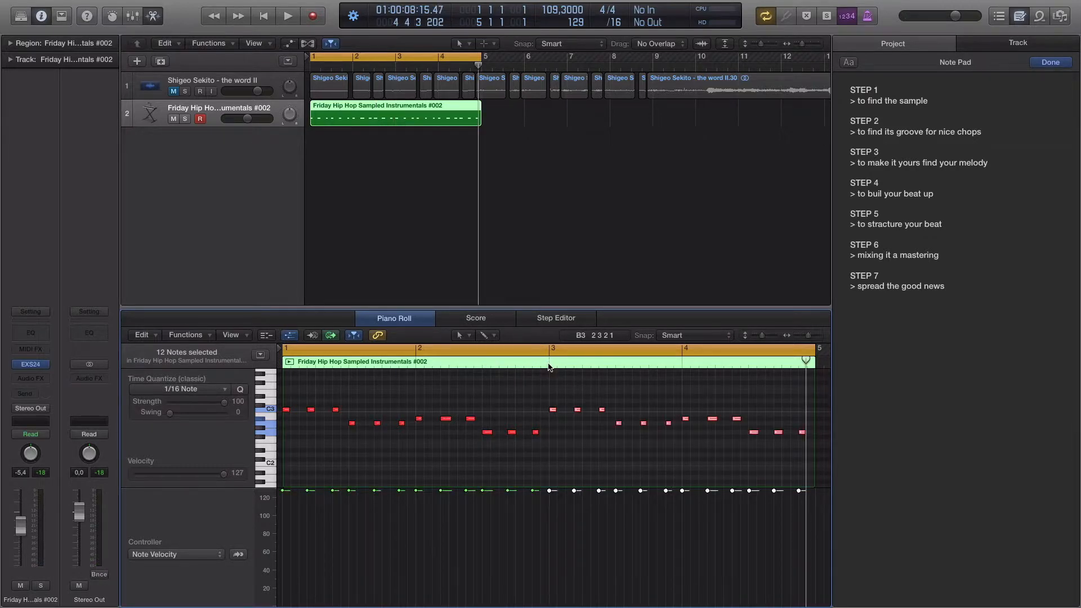
key("space")
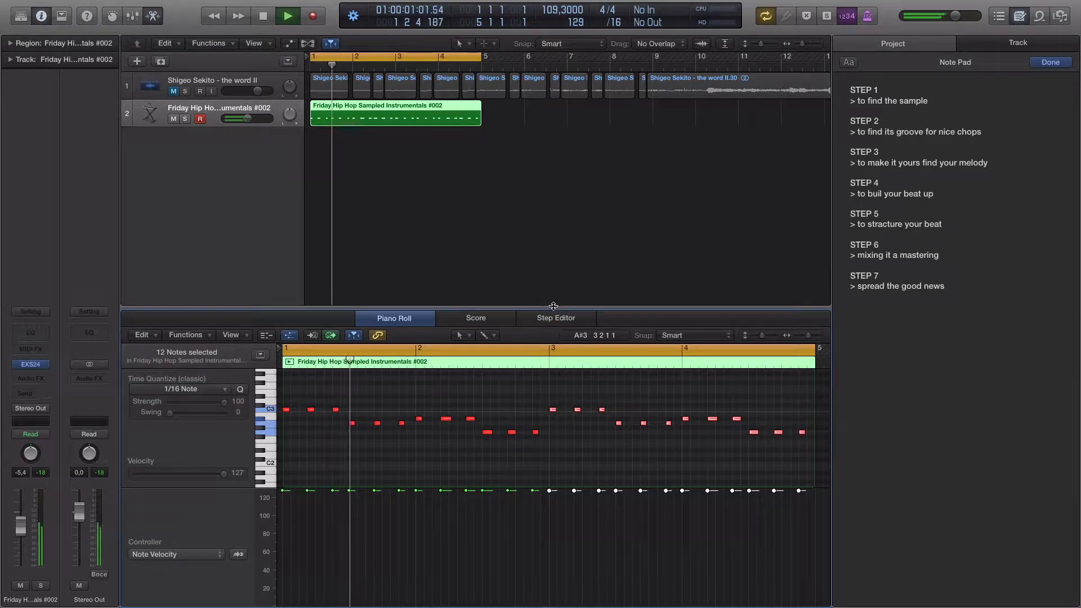
- Transpose the last three notes of bar 4 up to A#2 and close the Piano Roll
left_click_drag(808, 441, 754, 424)
left_click(791, 469)
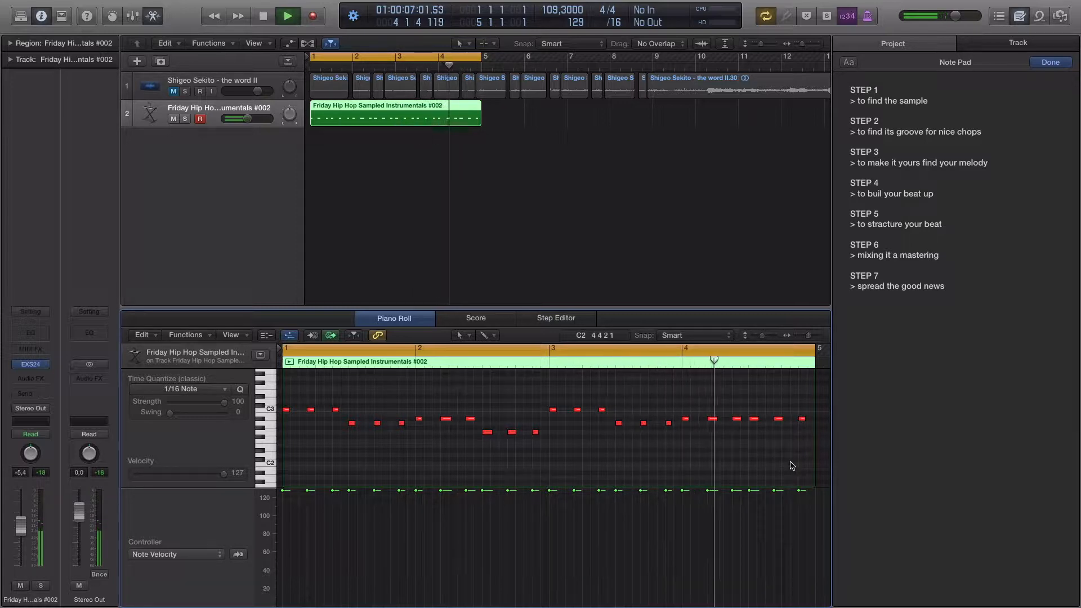
left_click(423, 307)
key("p")
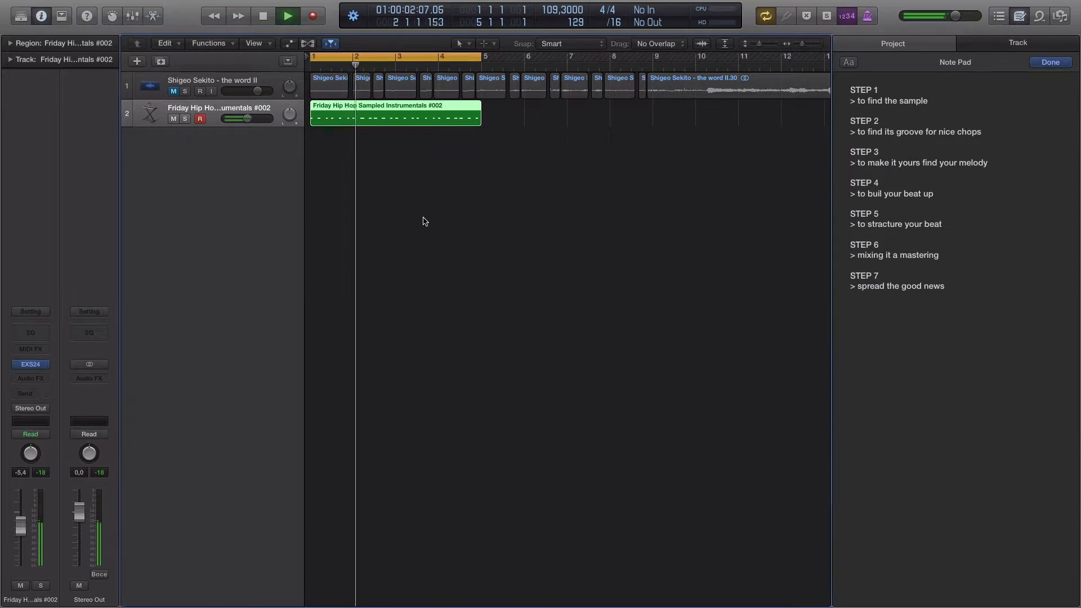
- Rename the sampler track to "sample"
double_click(203, 108)
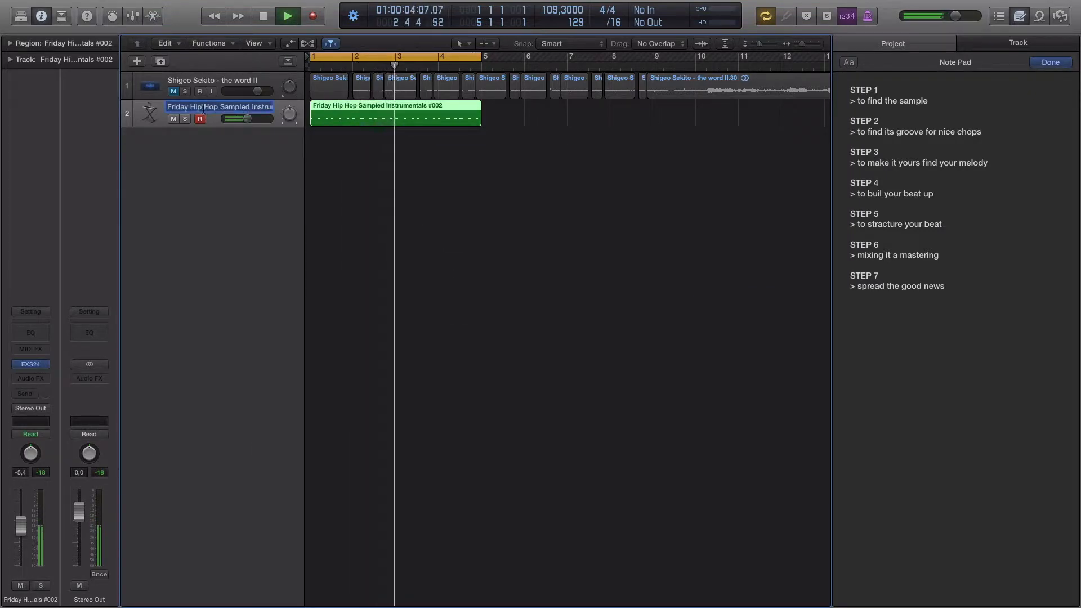
type("sa")
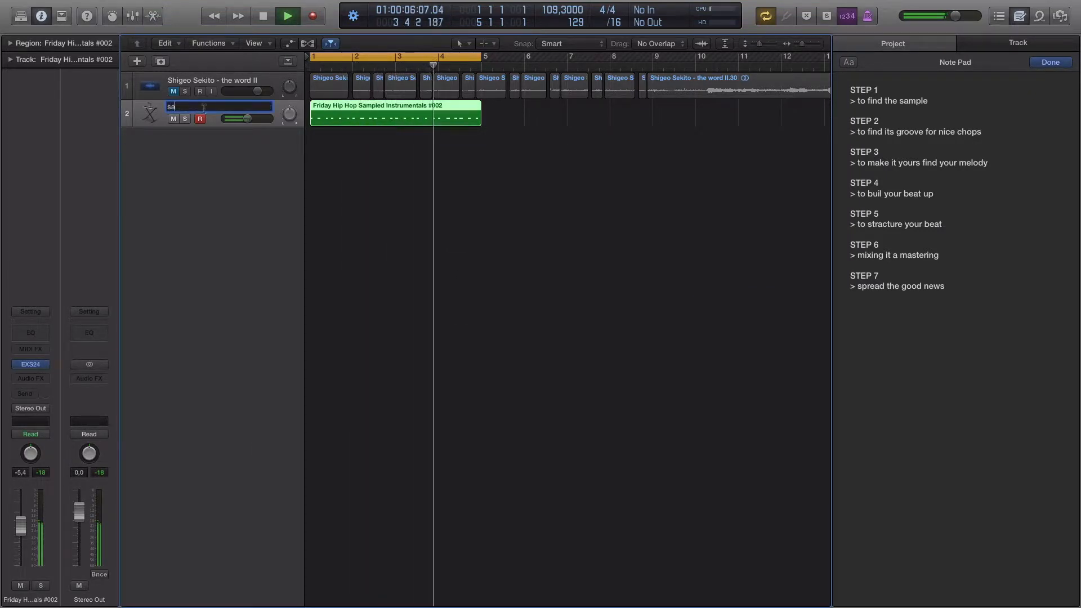
type("mple")
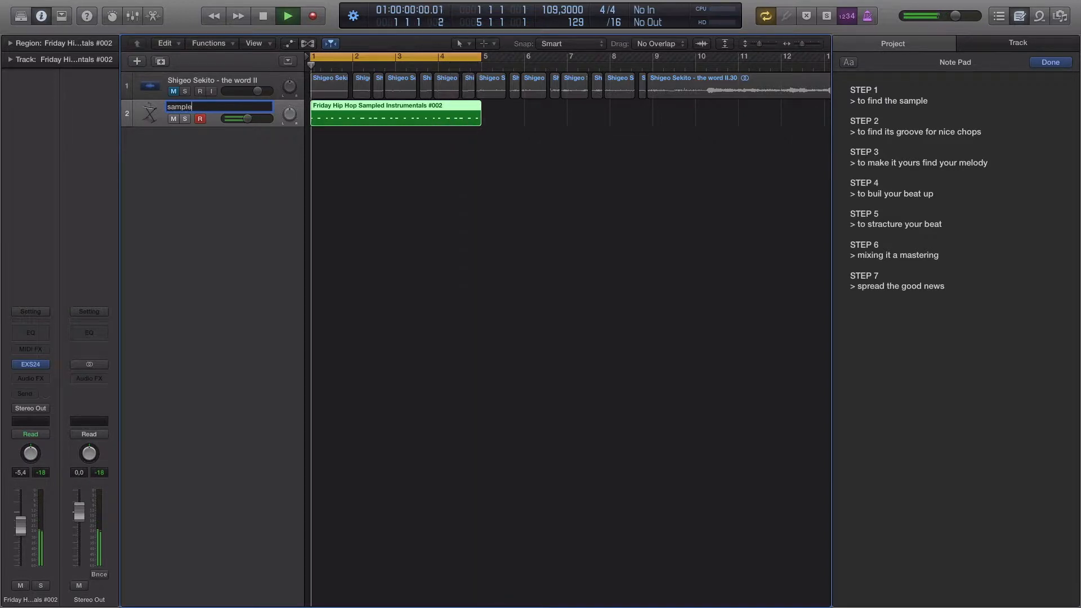
key("Return")
- Give the "sample" track a new icon from the Sound Effects category
left_click(146, 115)
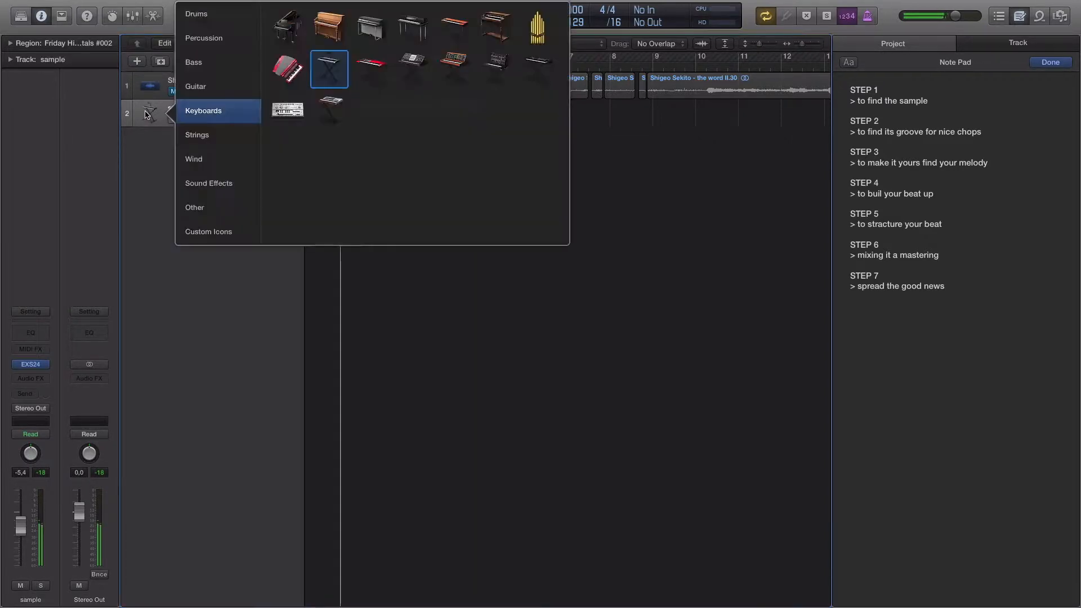
left_click(158, 207)
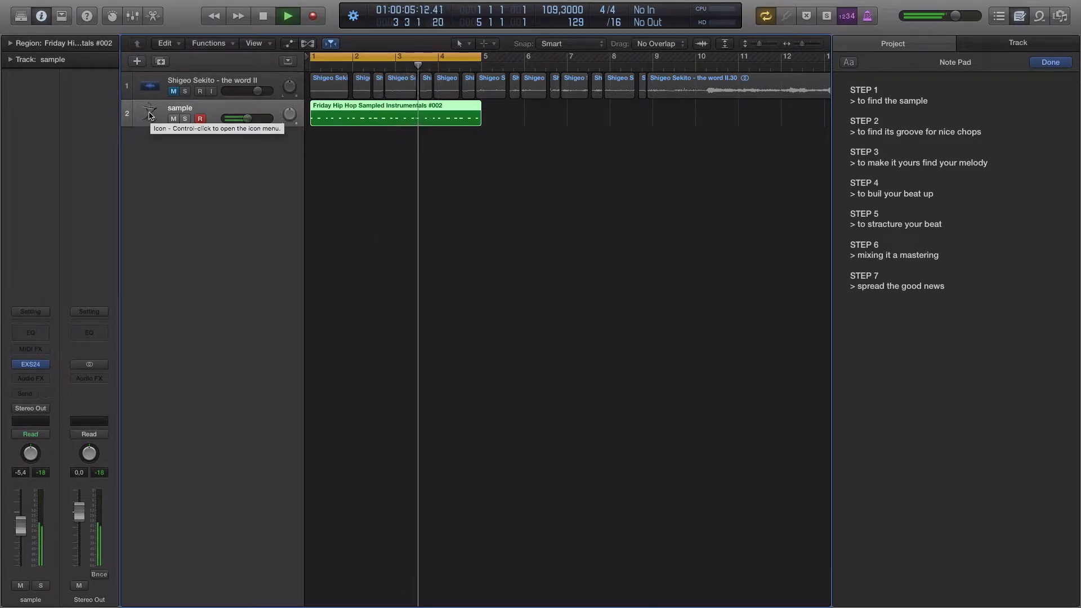
left_click(150, 116)
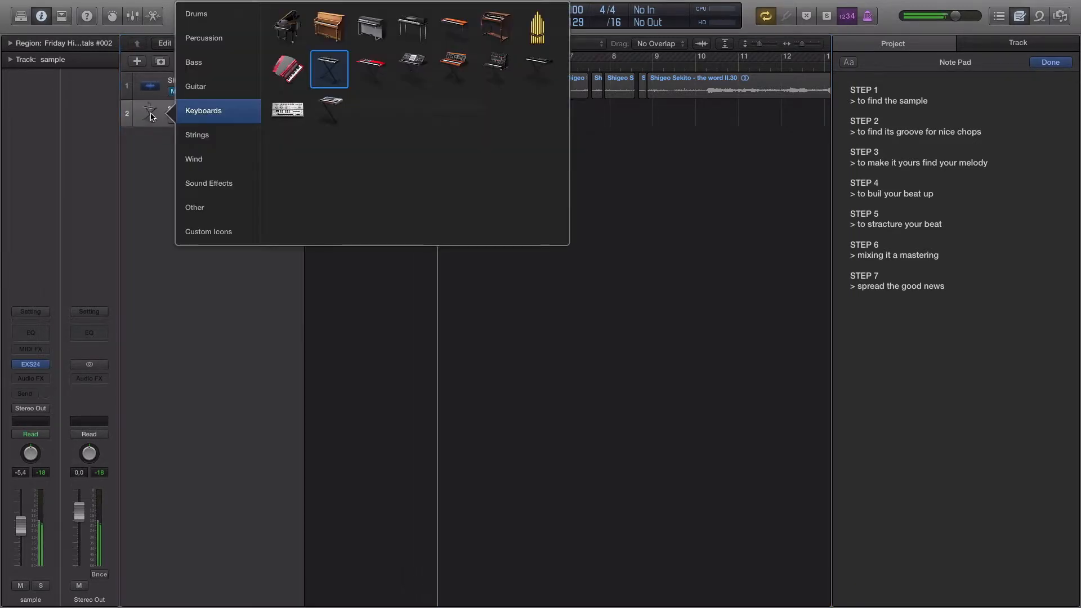
left_click(204, 231)
left_click(211, 207)
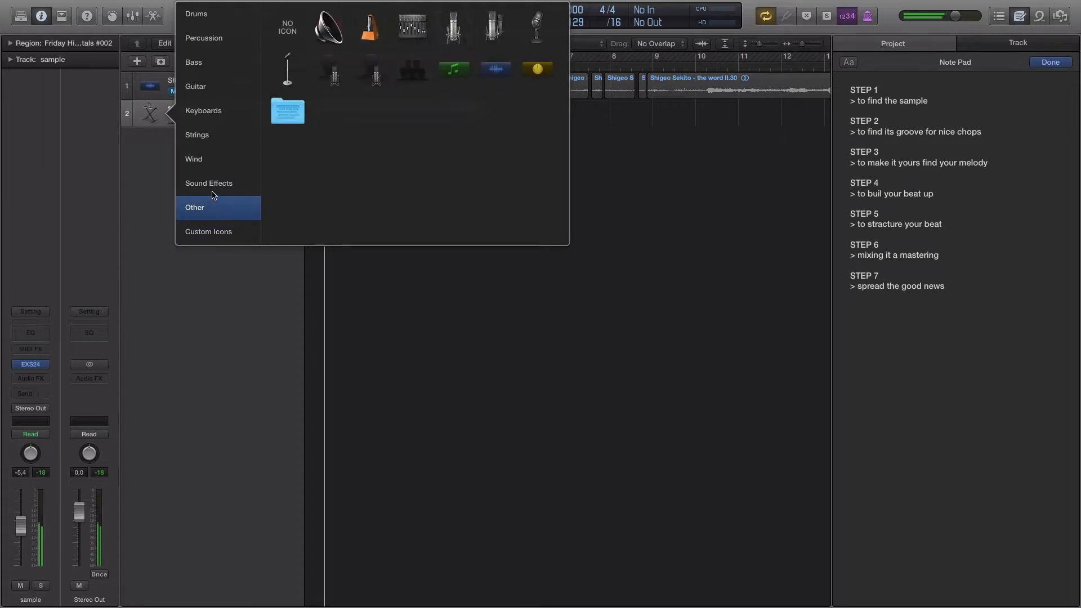
left_click(212, 189)
left_click(371, 28)
key("space")
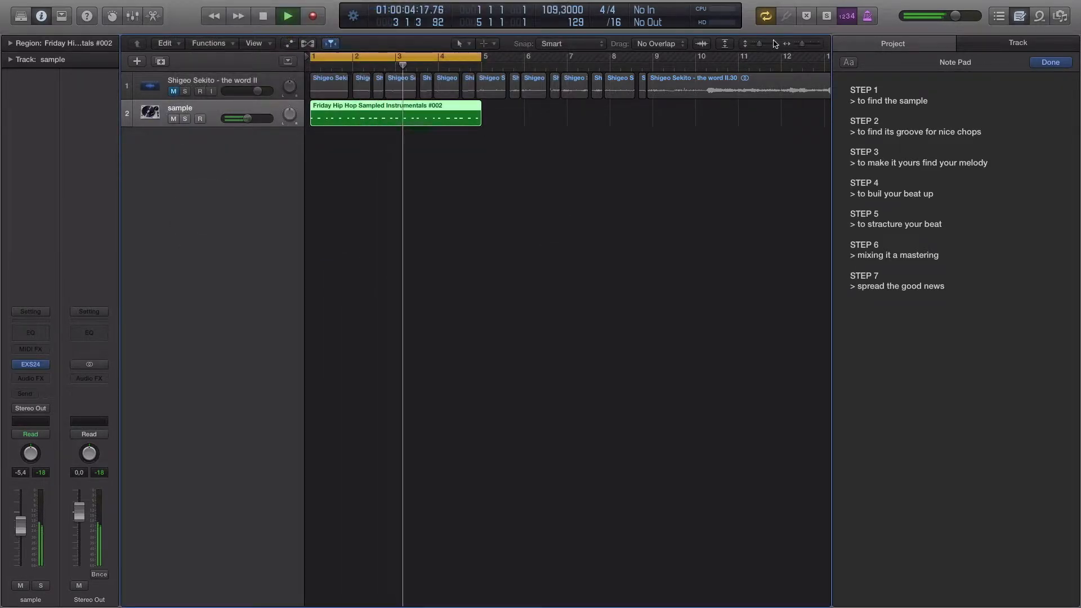
- Stop playback, return the playhead to bar 1 and create one software instrument track with an empty channel strip
left_click(138, 61)
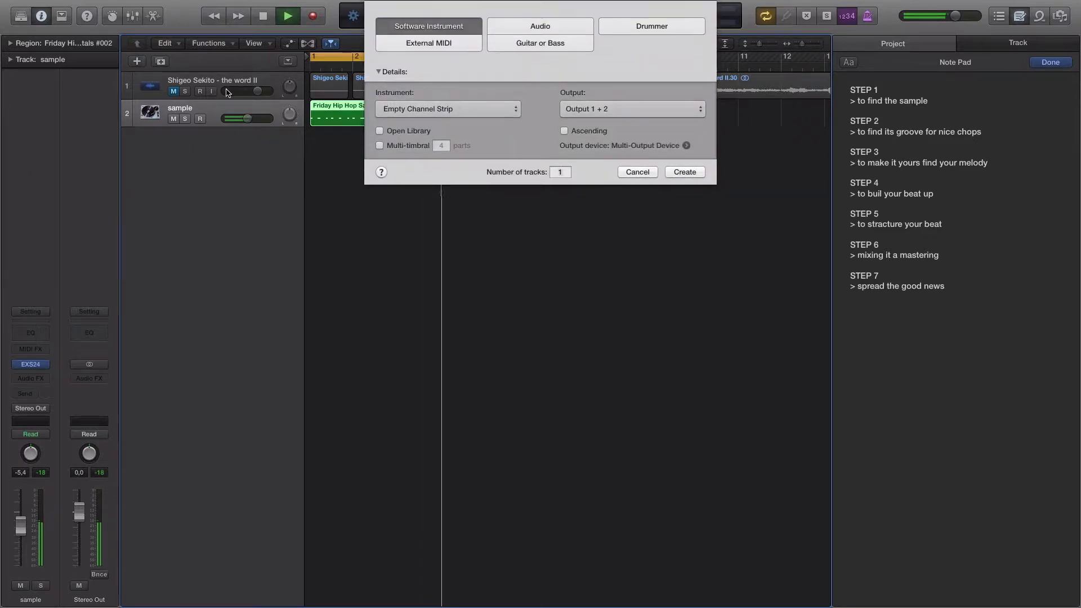
left_click(636, 172)
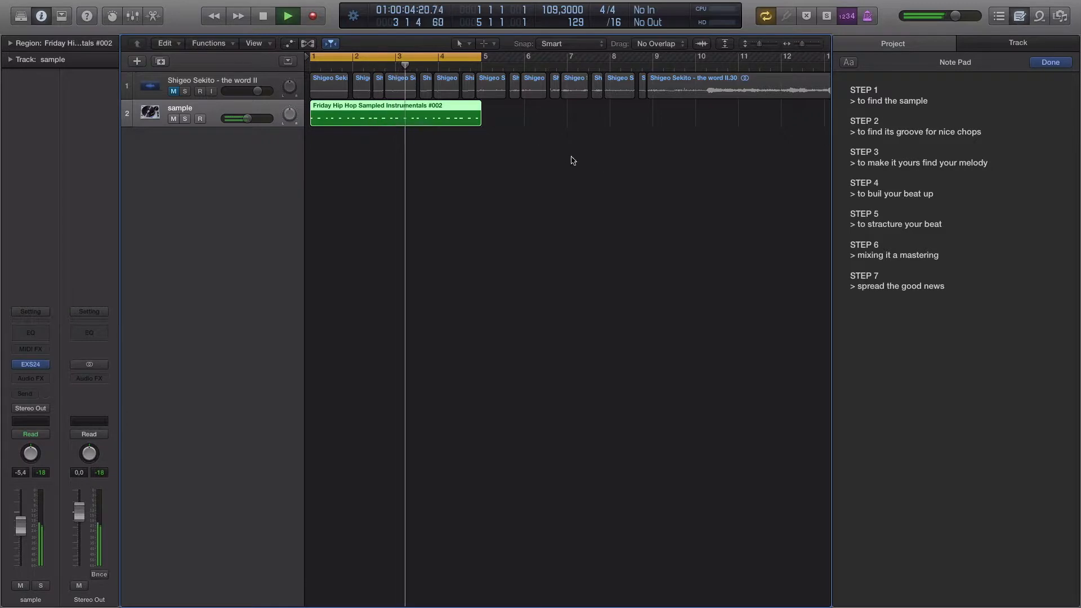
key("space")
left_click_drag(408, 68, 310, 77)
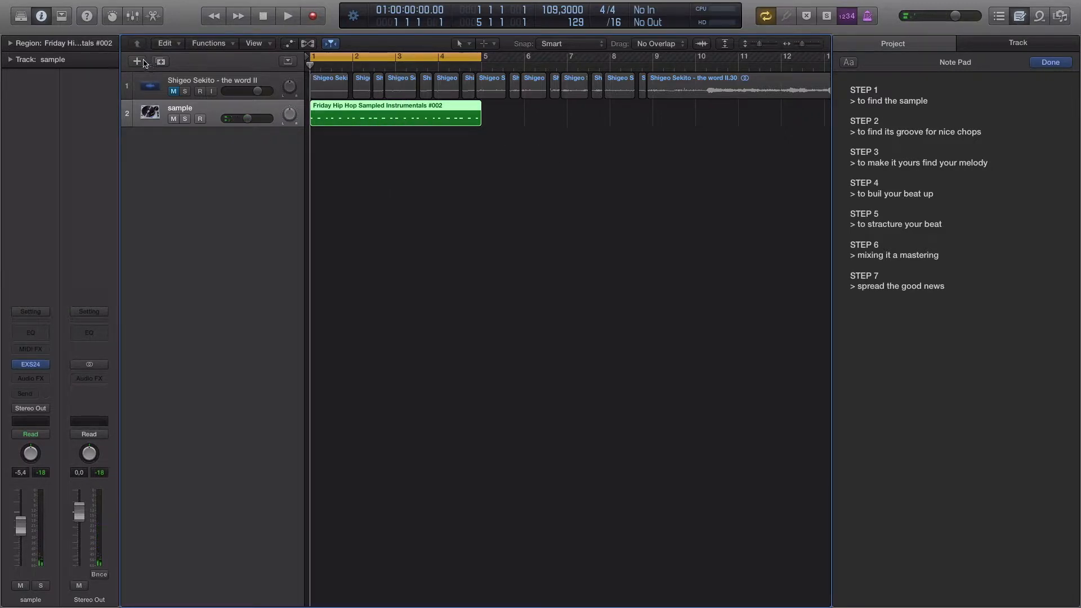
key("alt+super+n")
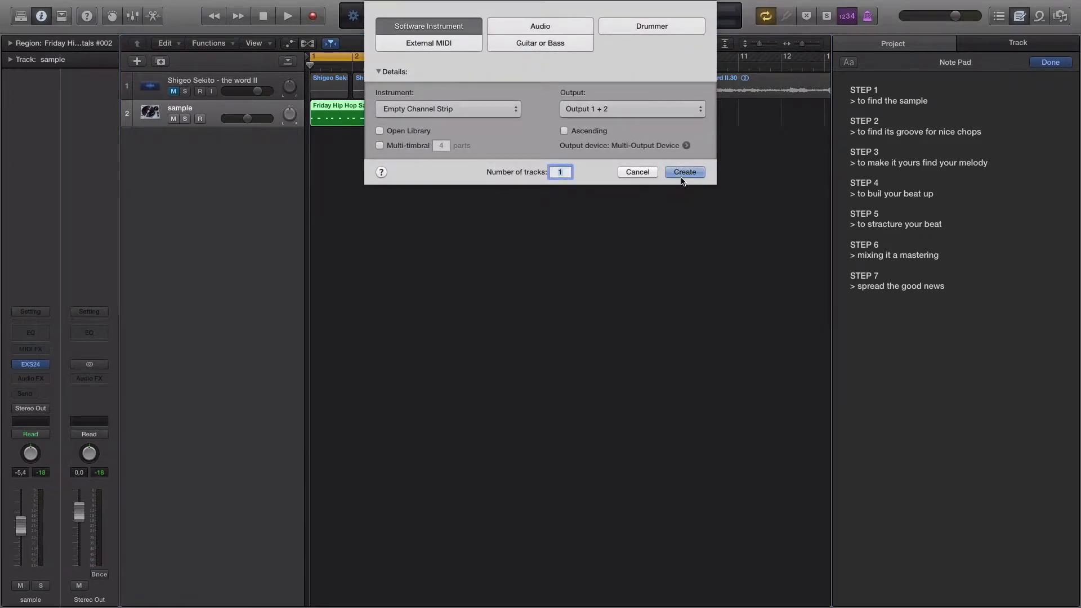
left_click(683, 176)
- Load EXS24 on the new track with the instrument "Friday Hip Hop Sampled Instrumentals (Premium Drum Kit) #002" and close its window
left_click(39, 364)
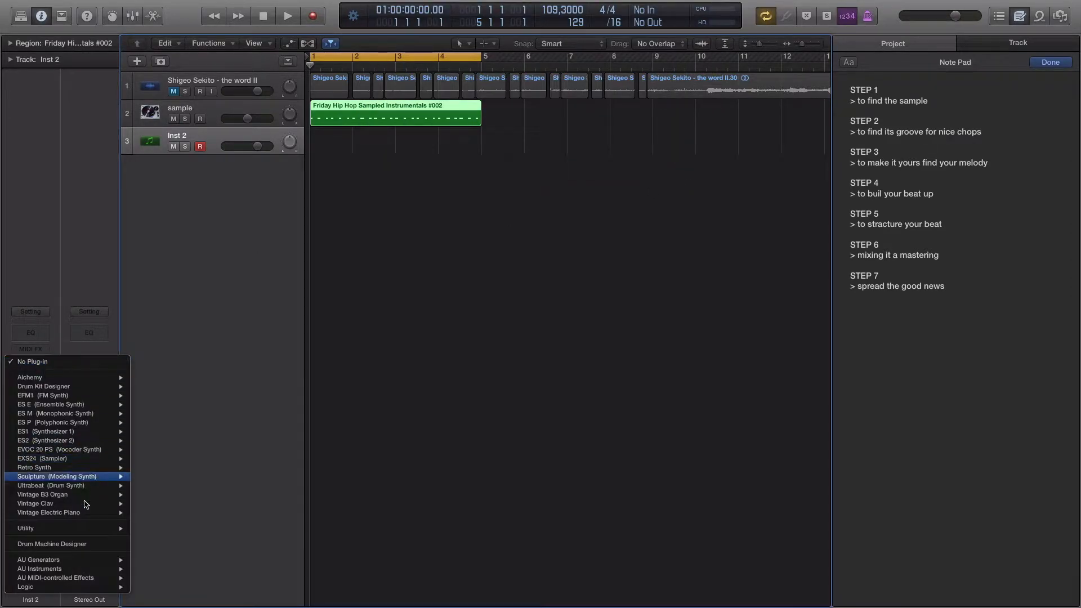
left_click(86, 459)
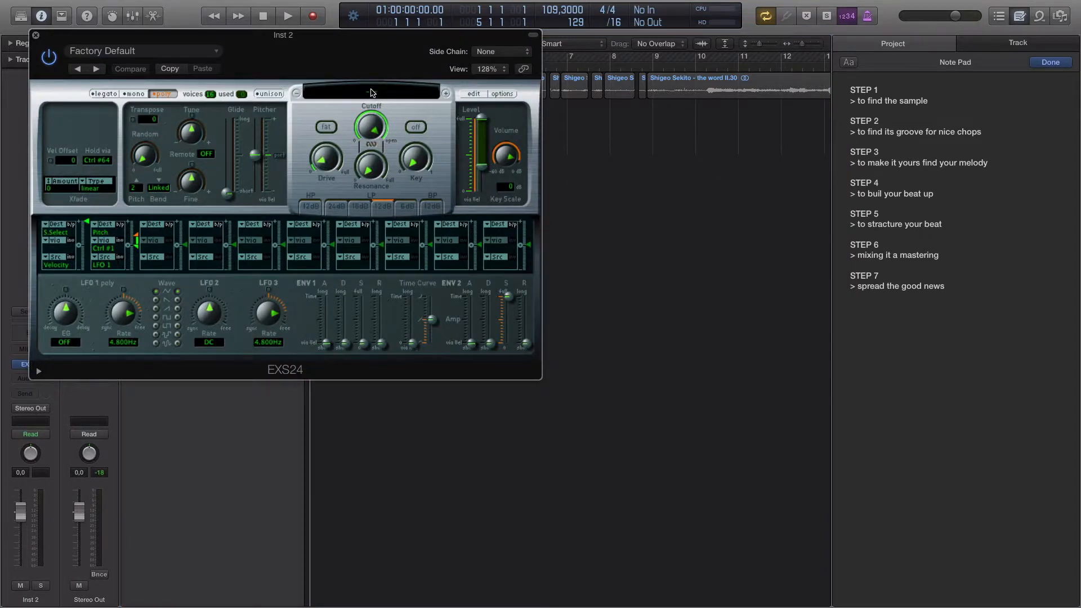
left_click(372, 93)
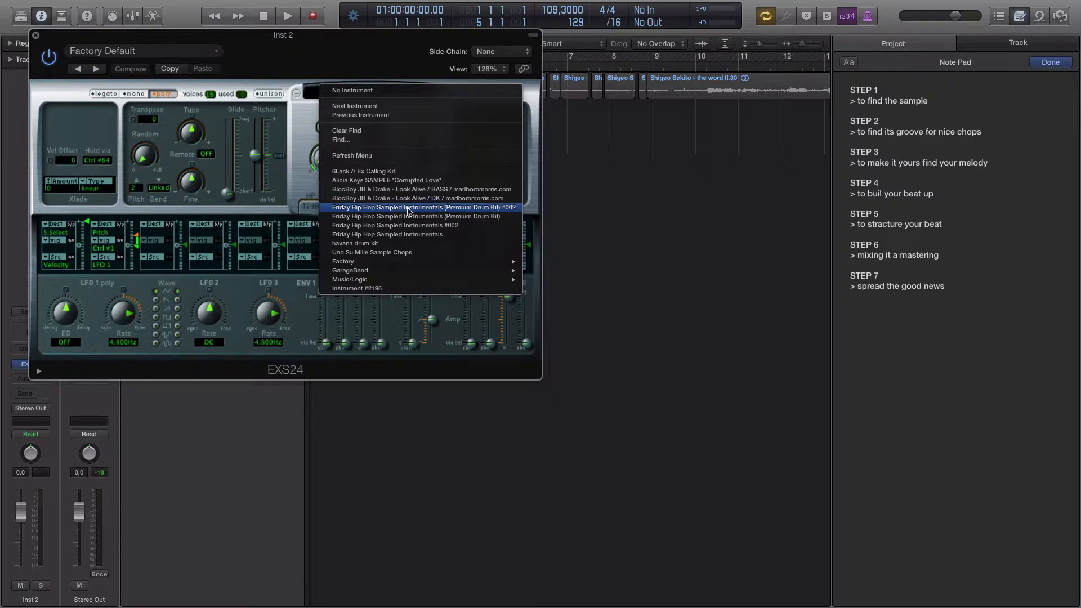
left_click(409, 208)
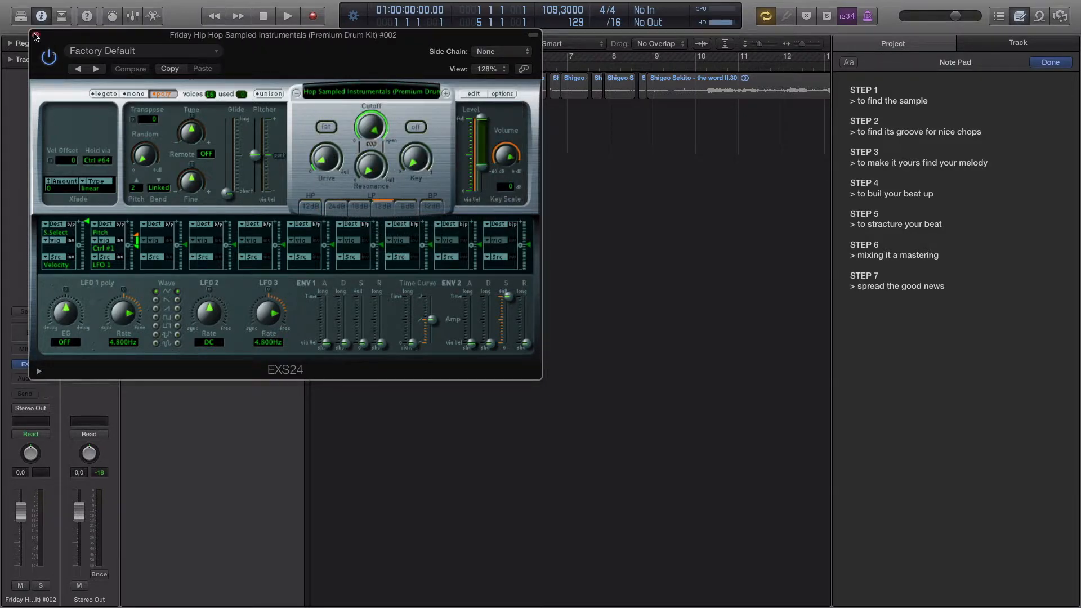
left_click(35, 35)
- Play back the four-bar loop with the "sample" track selected and inspect that track's EXS24 settings
left_click(188, 109)
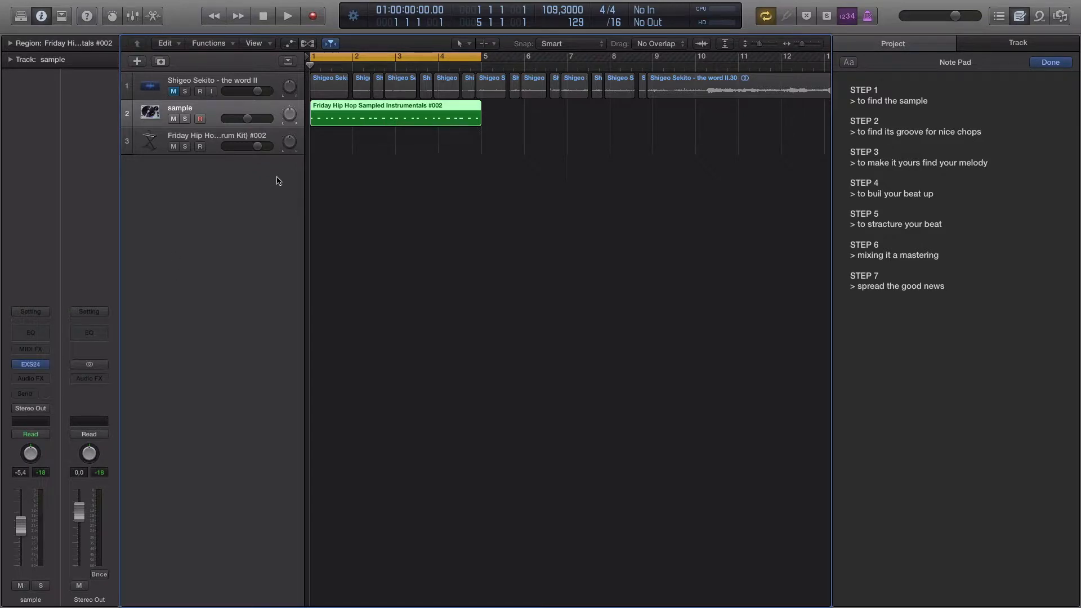
key("space")
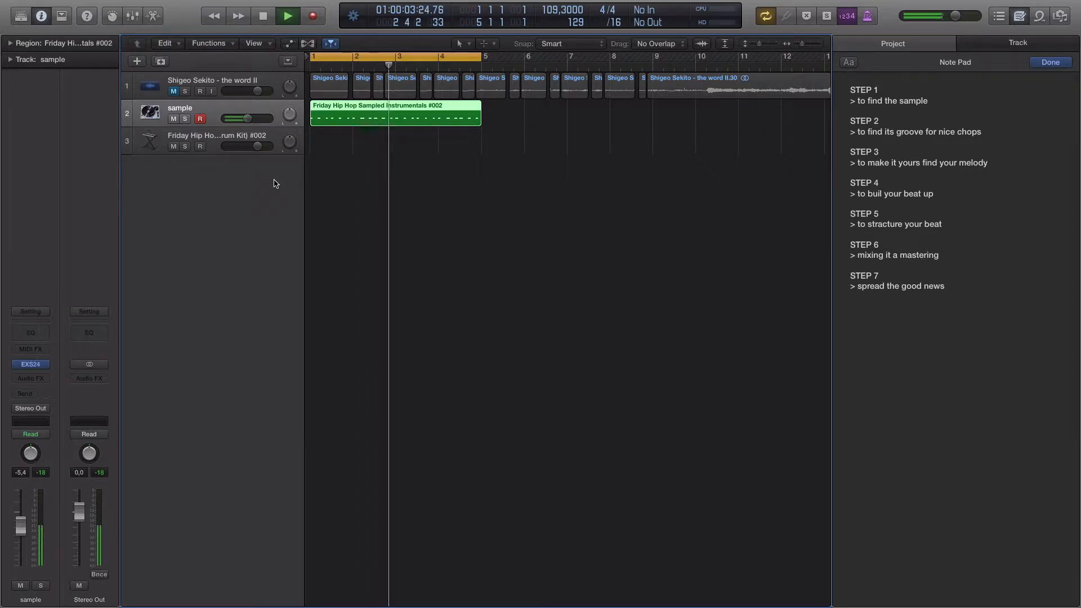
key("space")
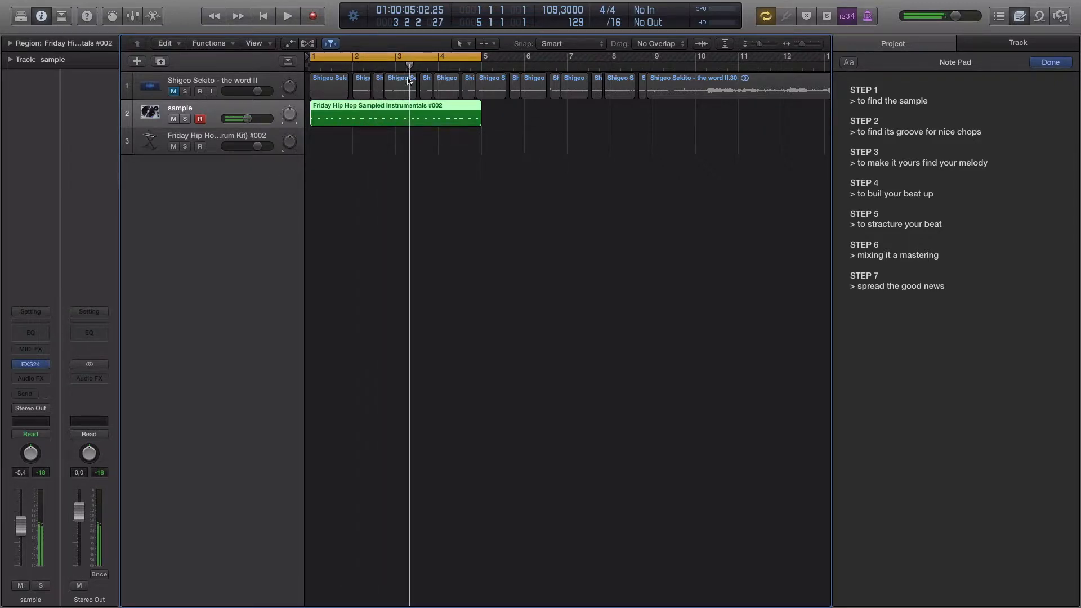
left_click(33, 367)
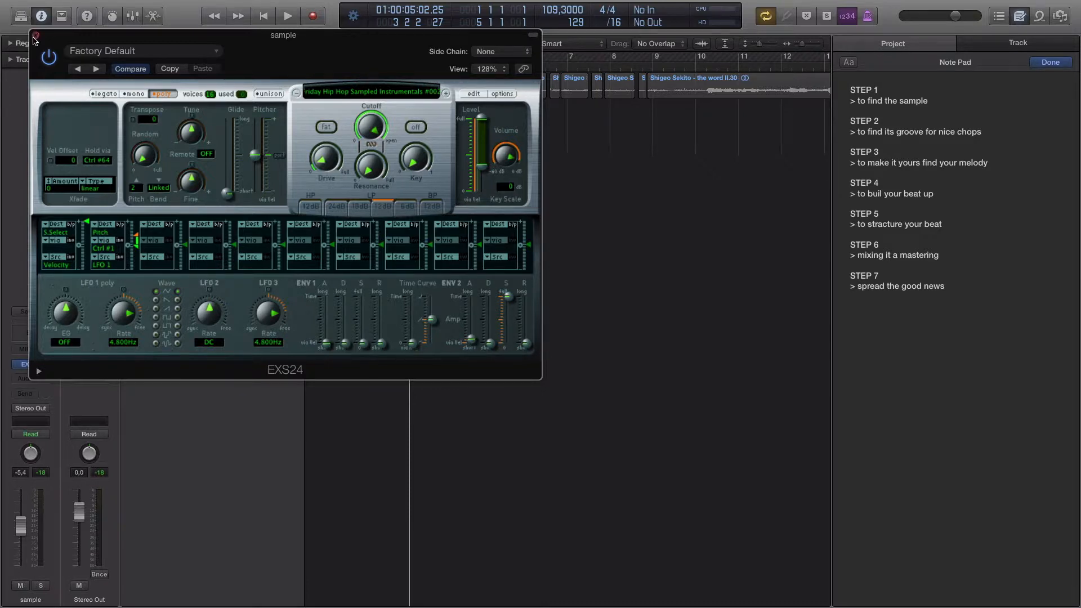
left_click(34, 36)
key("space")
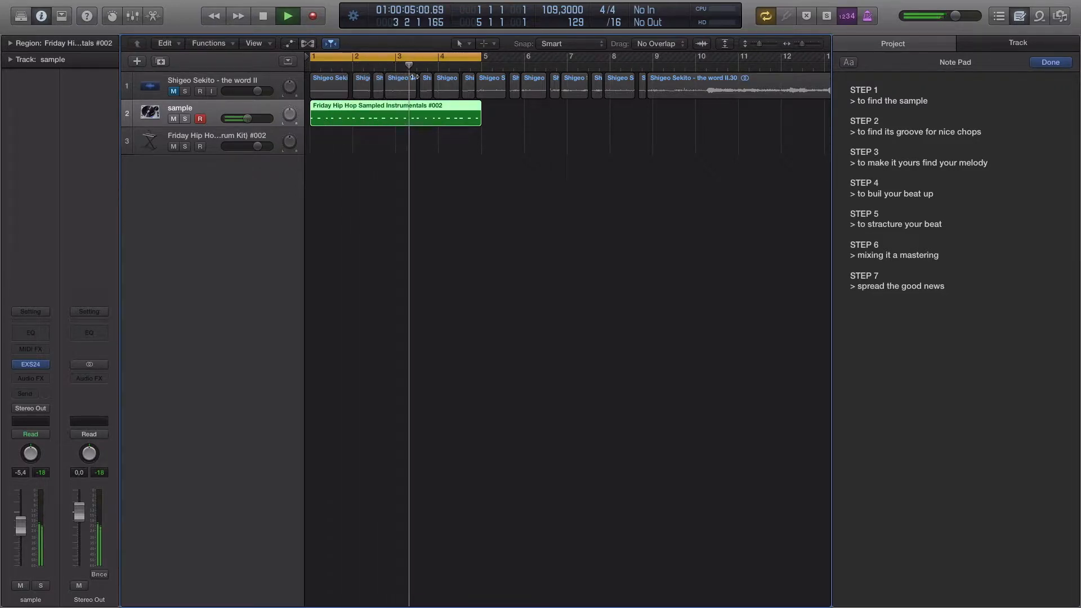
left_click(31, 364)
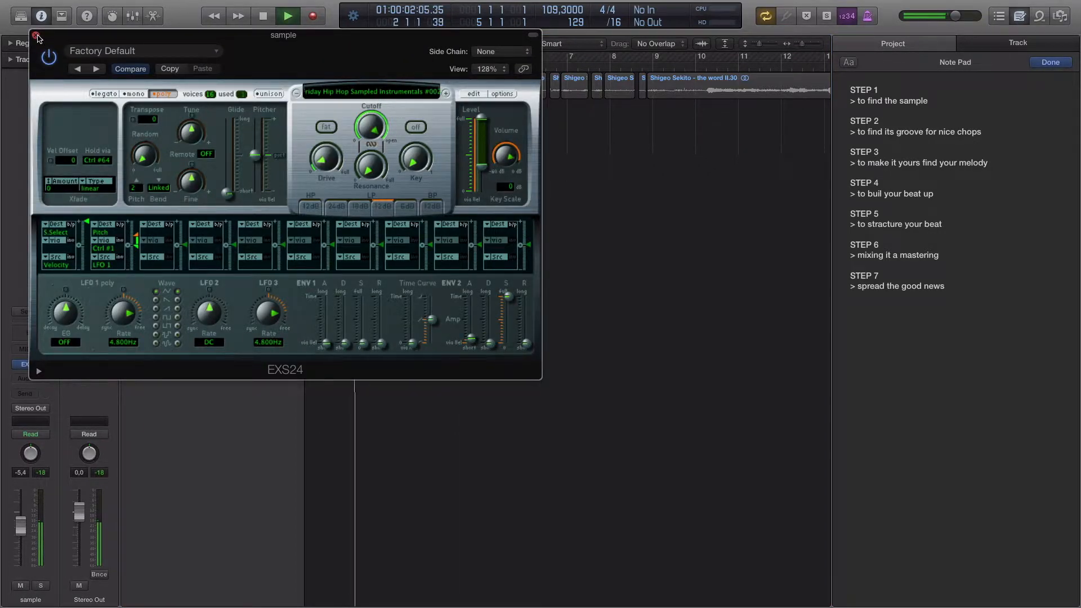
left_click(36, 36)
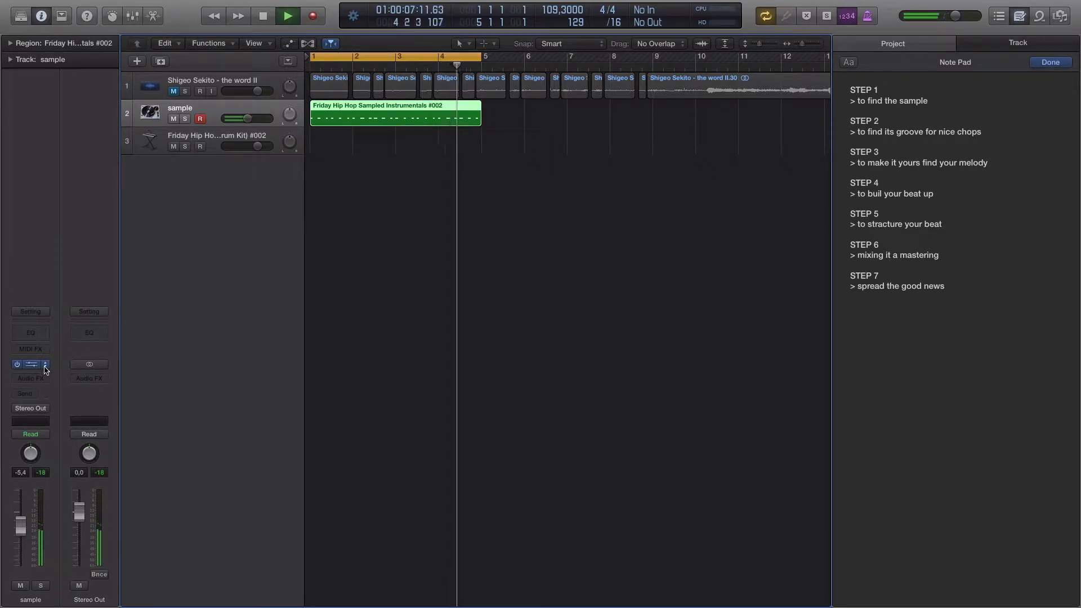
- Select the drum kit track during playback and open its zones in the EXS24 Instrument Editor
key("Down")
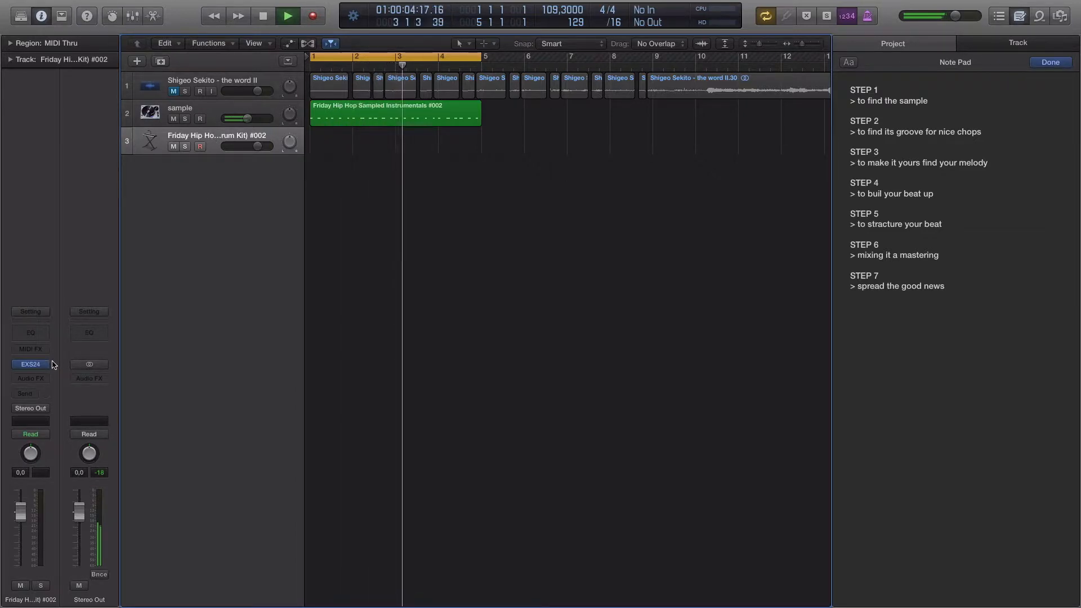
left_click(28, 365)
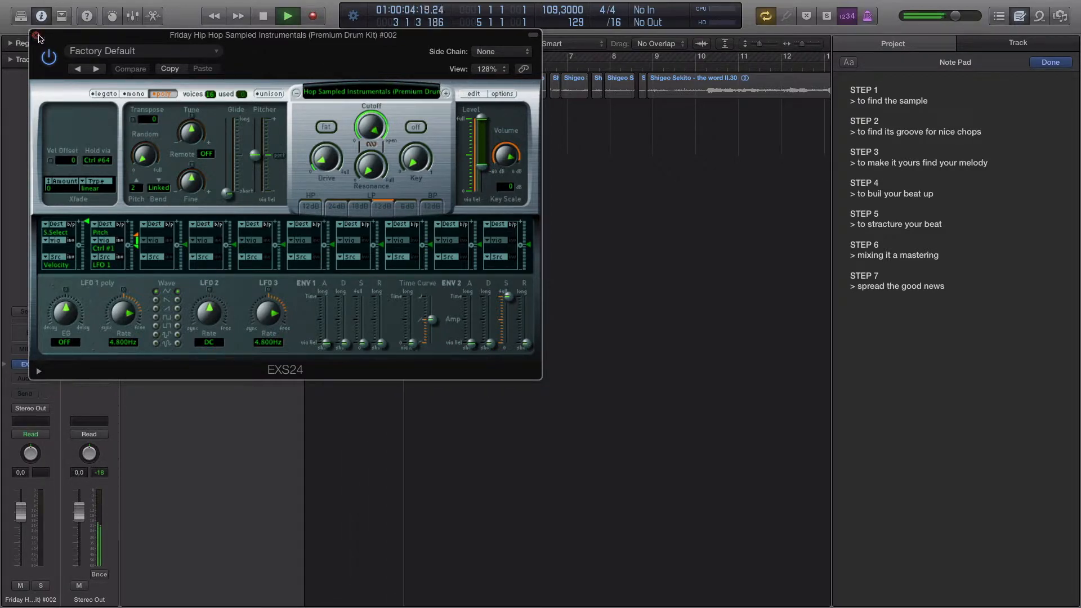
left_click(36, 35)
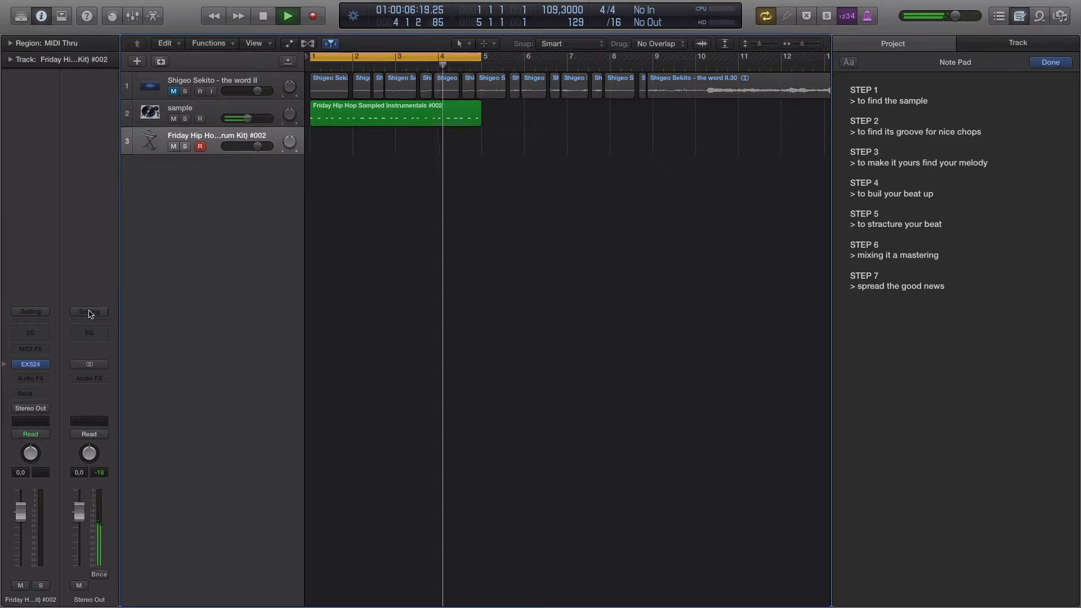
left_click(30, 365)
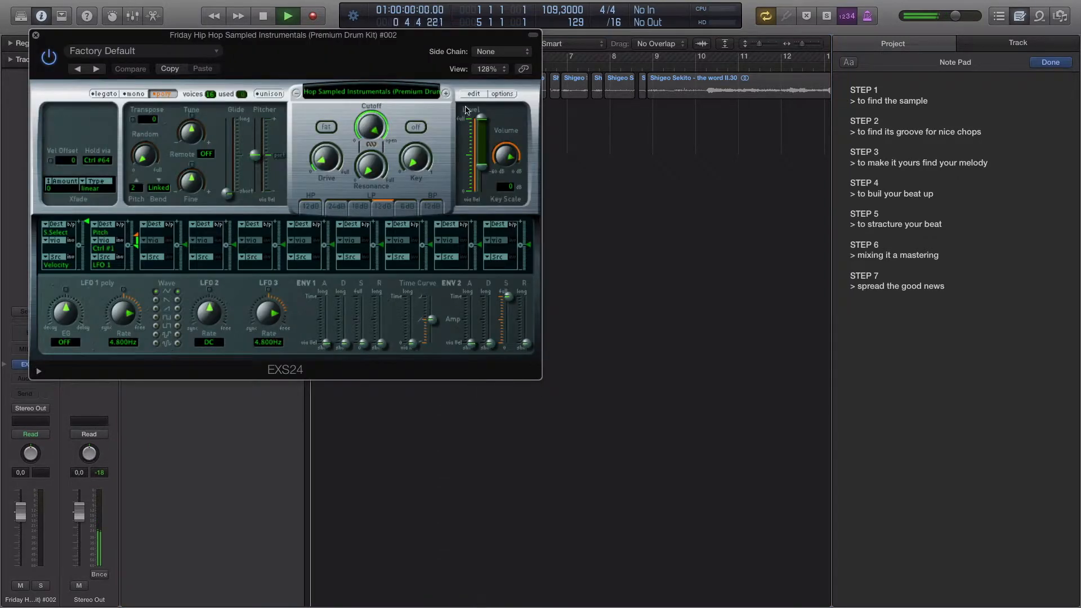
left_click(472, 94)
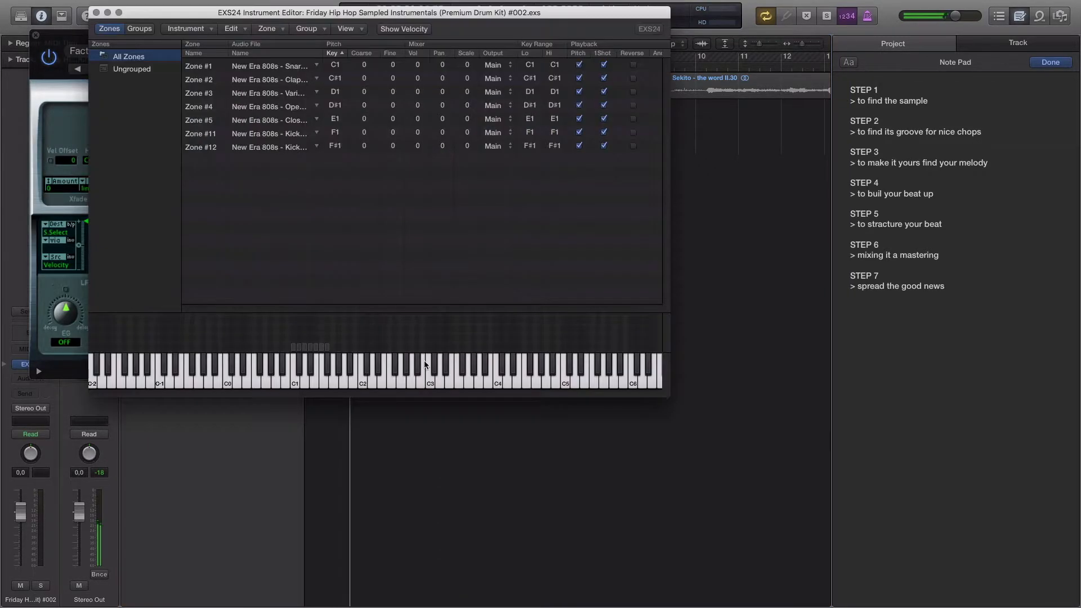
- Audition the drum kit's sounds from C1 to F#1 over the playing loop, then close the editor and the sampler
left_click(297, 383)
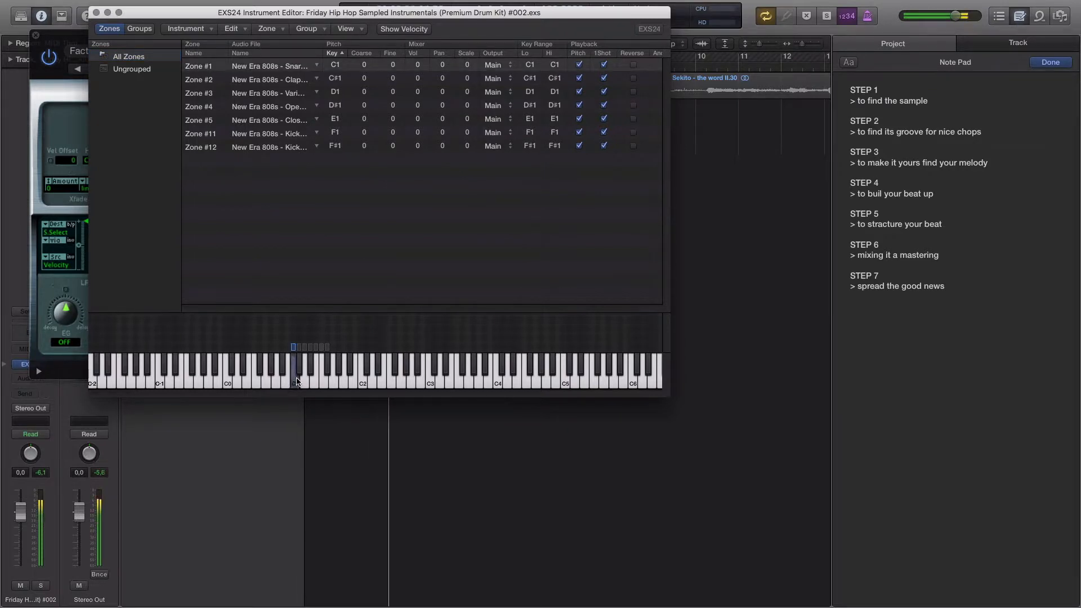
left_click(300, 370)
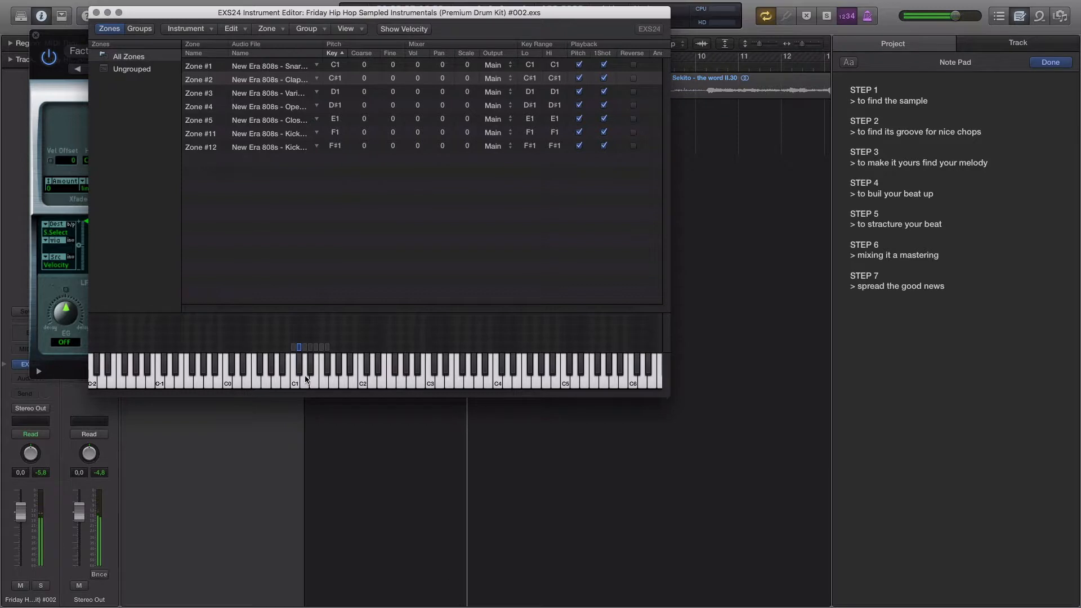
left_click(306, 380)
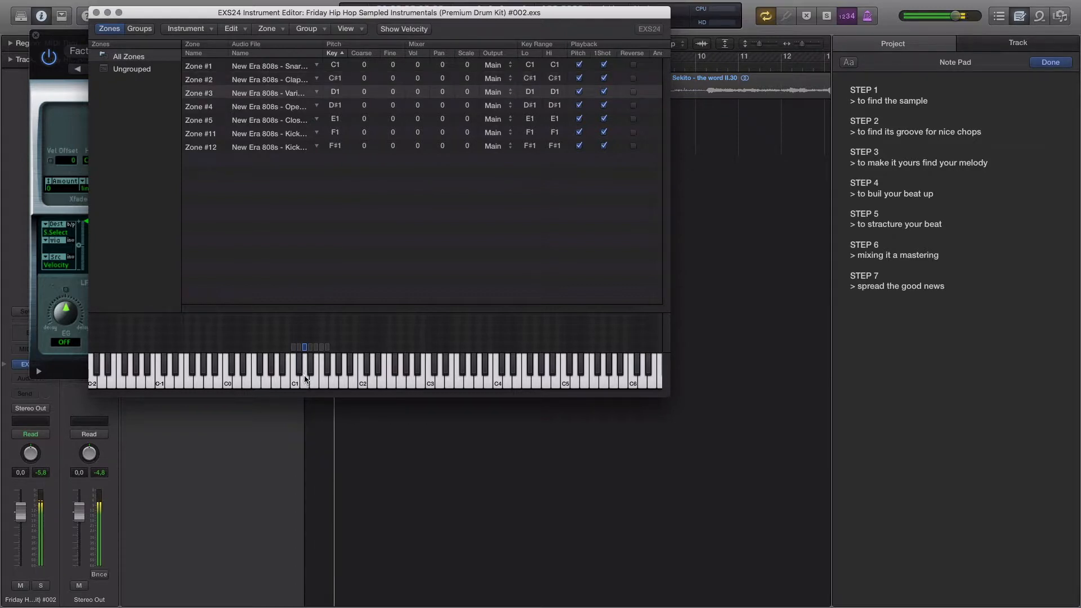
left_click(312, 366)
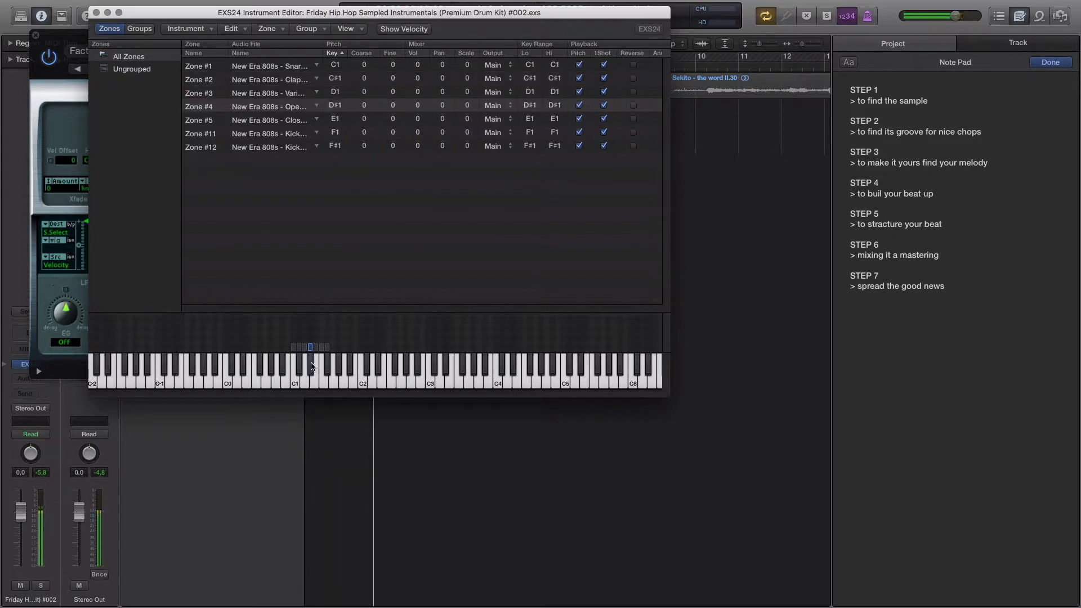
left_click(318, 380)
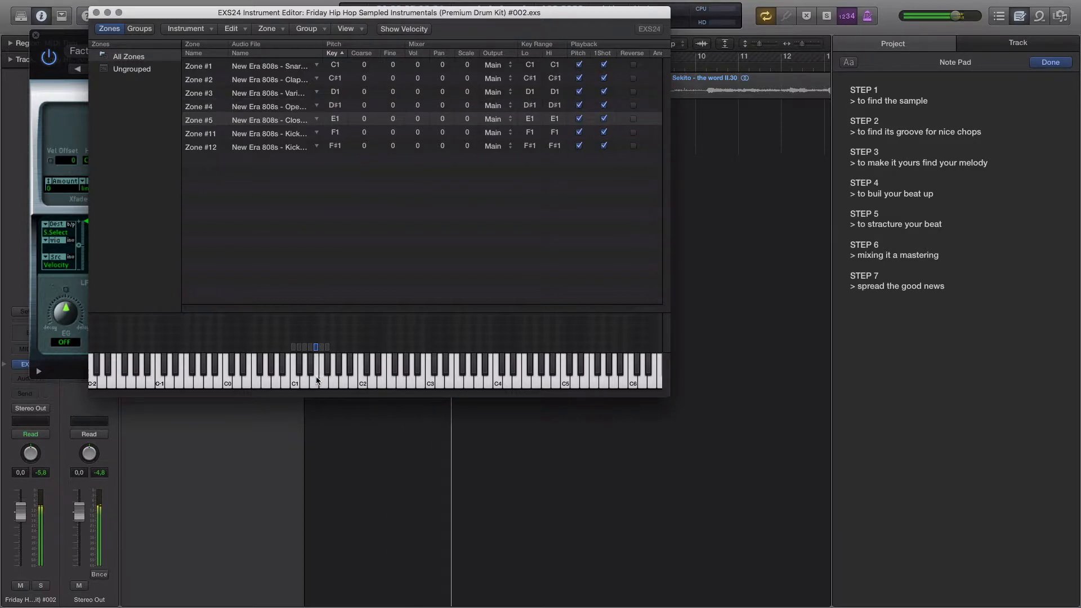
left_click(327, 383)
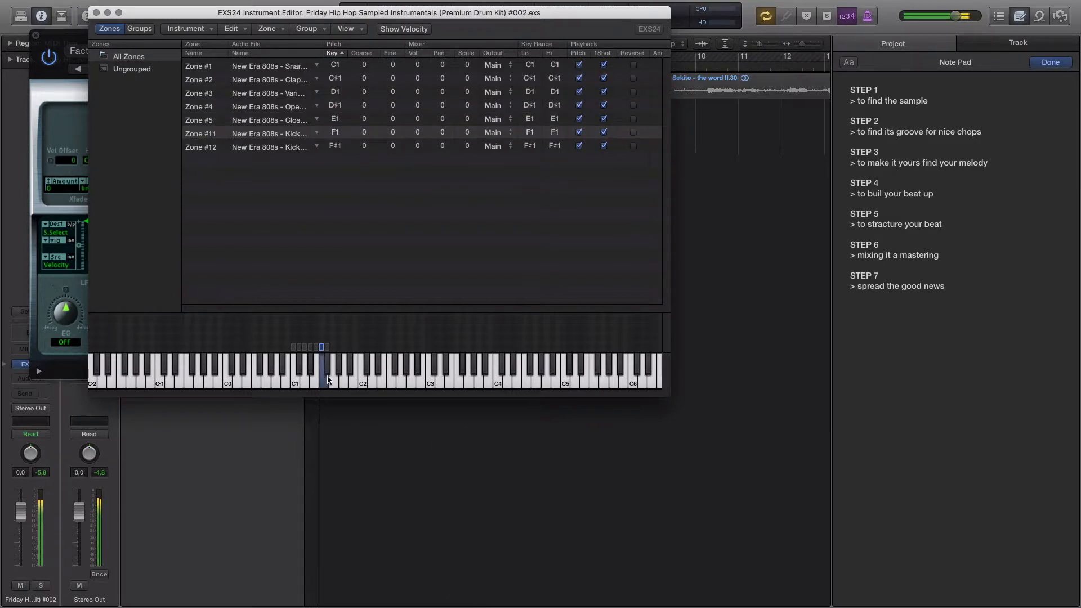
left_click(329, 371)
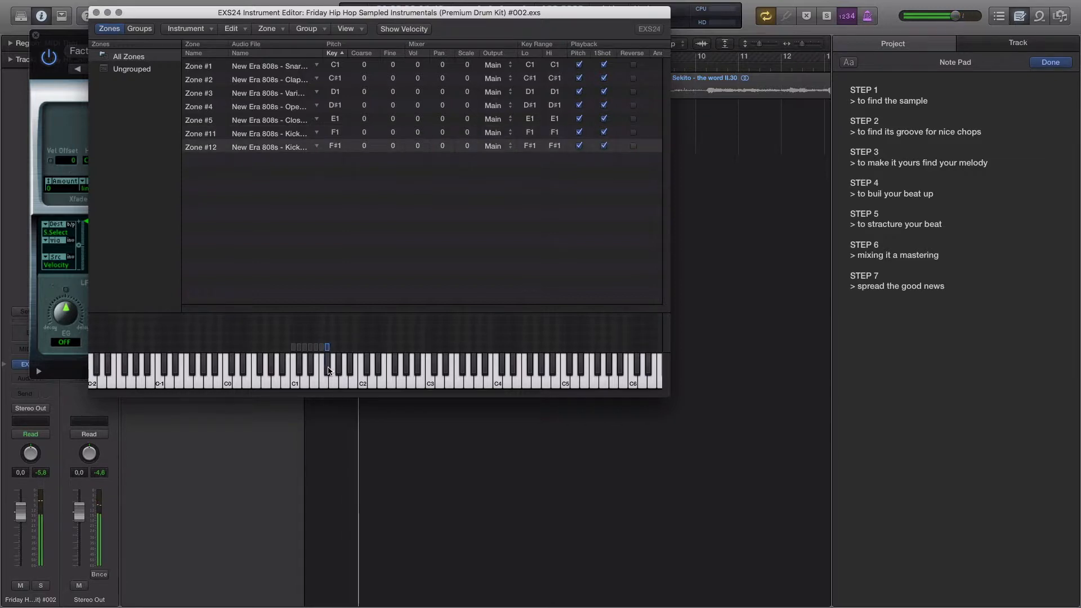
left_click(323, 381)
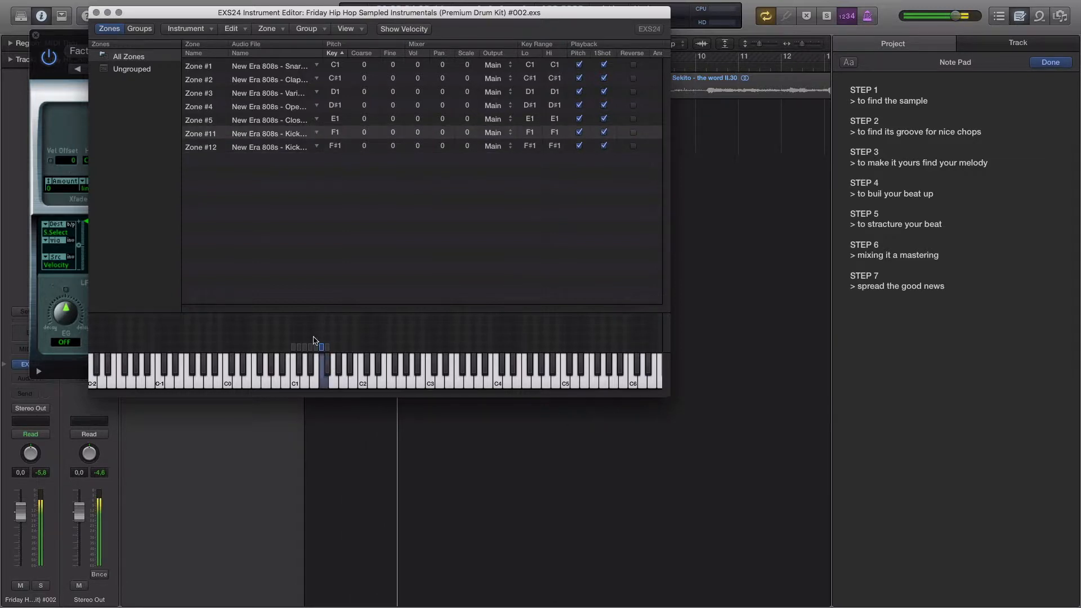
left_click(95, 12)
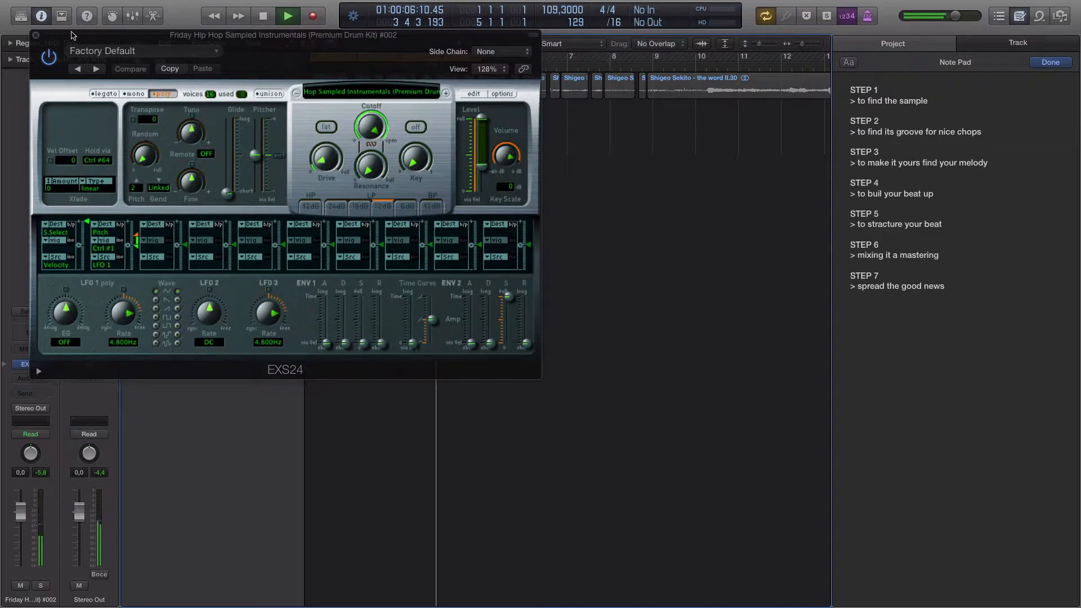
left_click(34, 35)
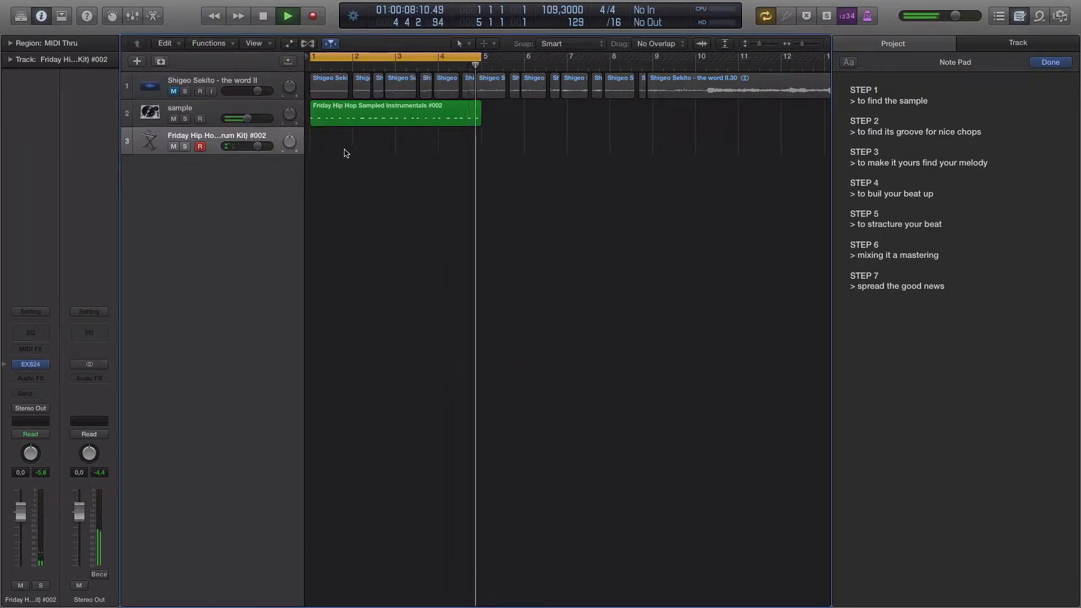
- Create an empty MIDI region at bar 1 on the drum kit track, extend it to two bars and open it in the Piano Roll
right_click(319, 141)
left_click(372, 143)
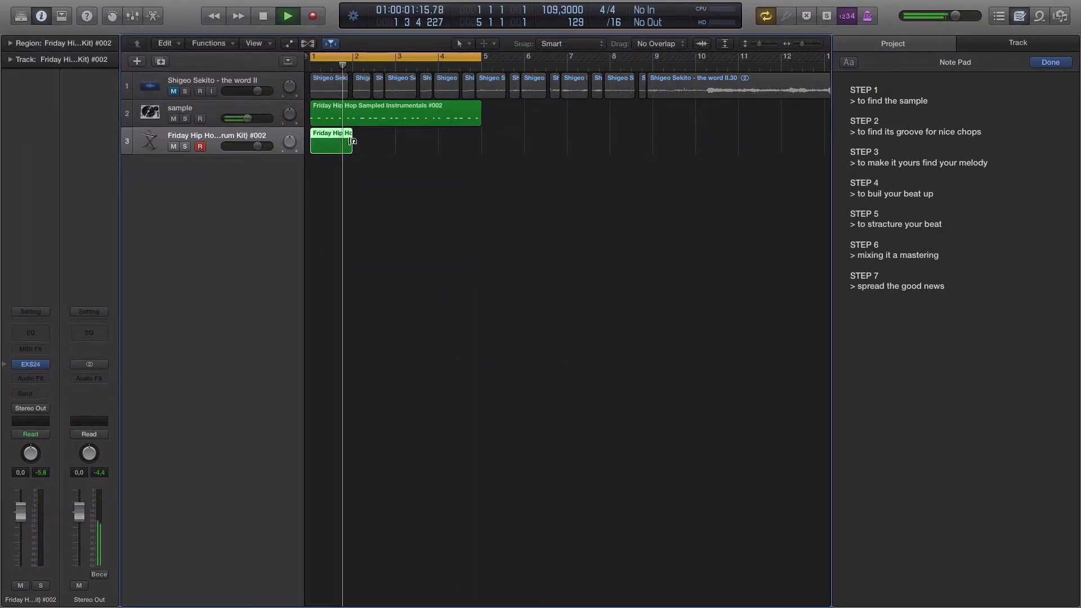
left_click_drag(351, 145, 395, 144)
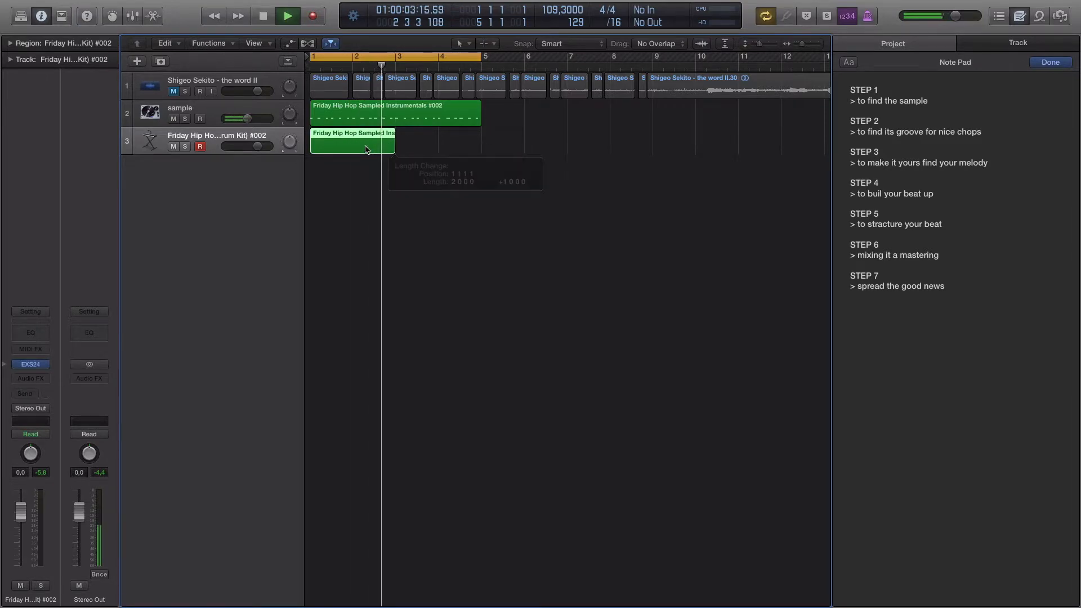
double_click(367, 149)
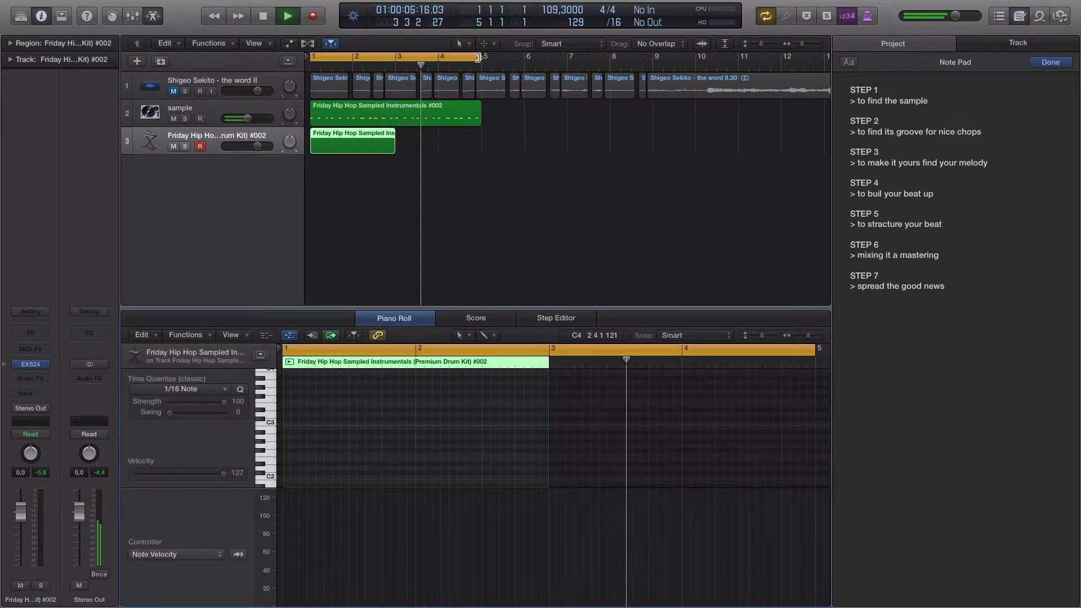
- Shorten the cycle range to bars 1–2, restart playback and add C3 notes on beats 2 and 4 of bar 1
left_click_drag(482, 57, 395, 68)
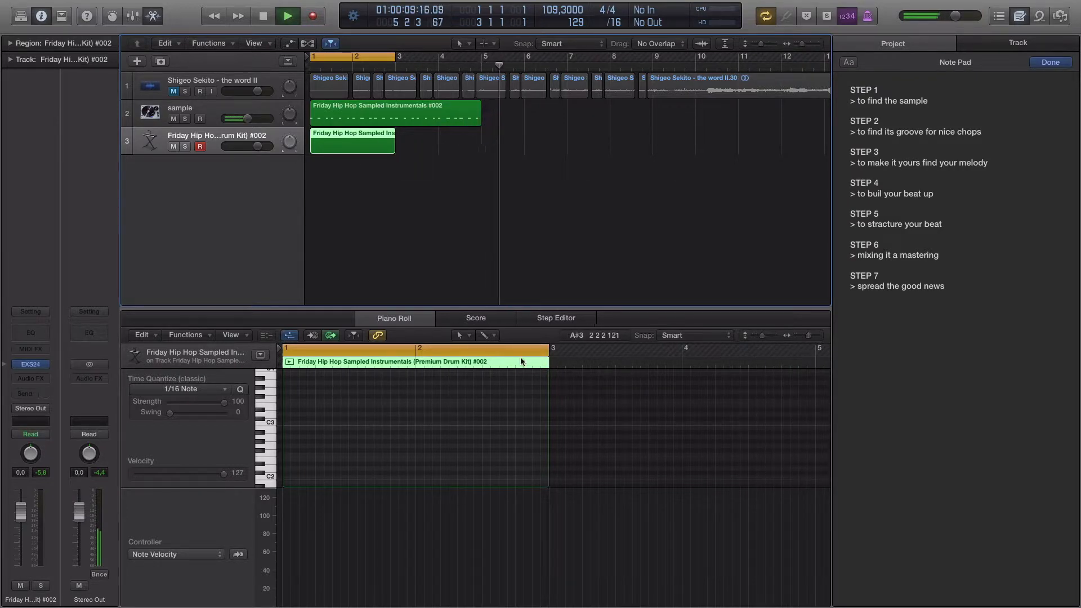
left_click_drag(808, 340, 810, 336)
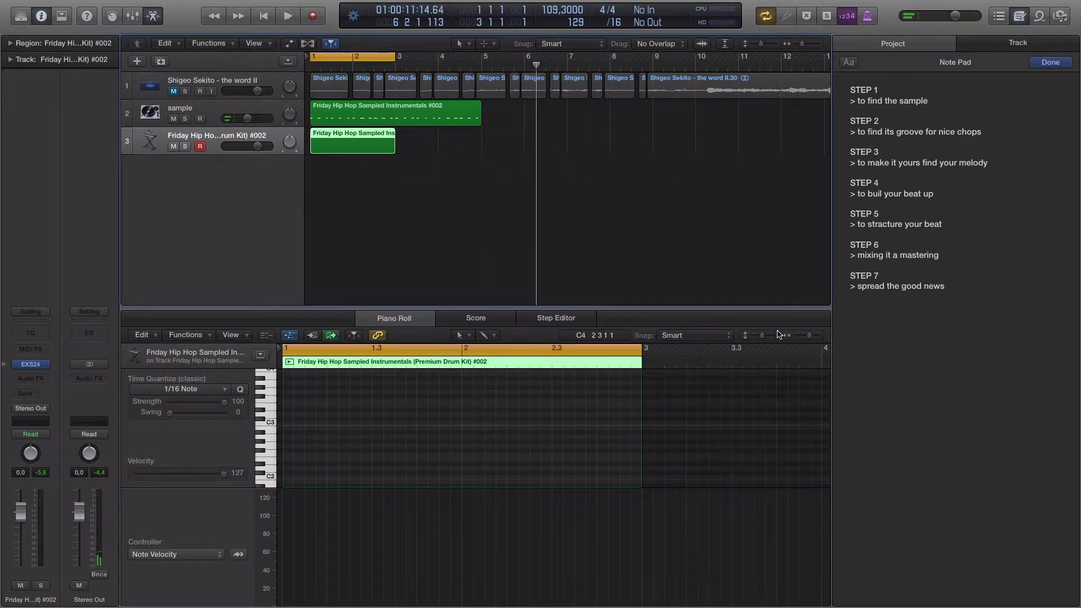
key("space")
left_click_drag(329, 424, 350, 428)
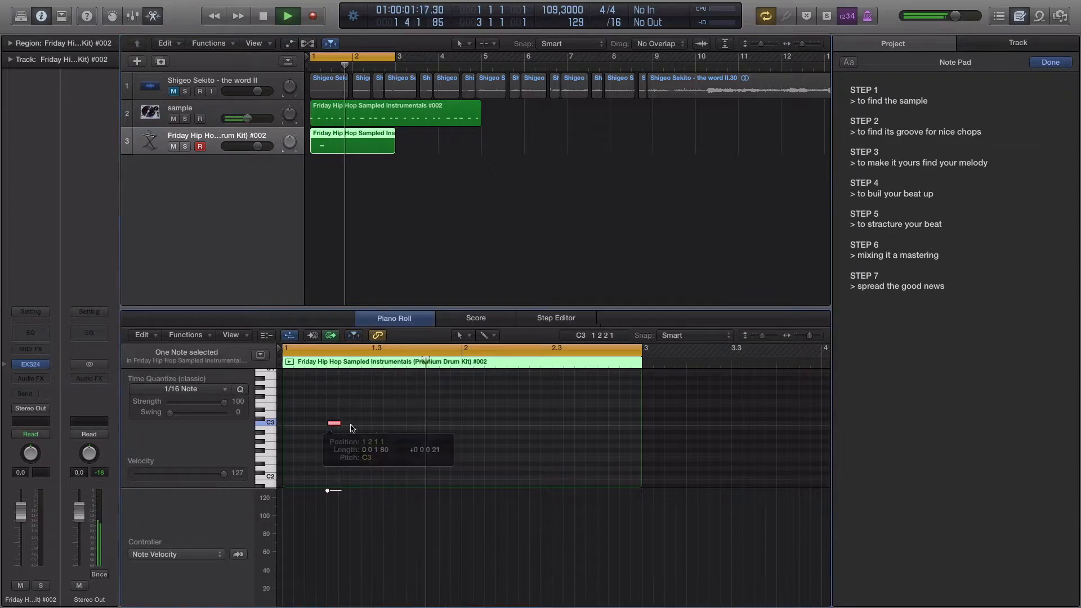
left_click(424, 424)
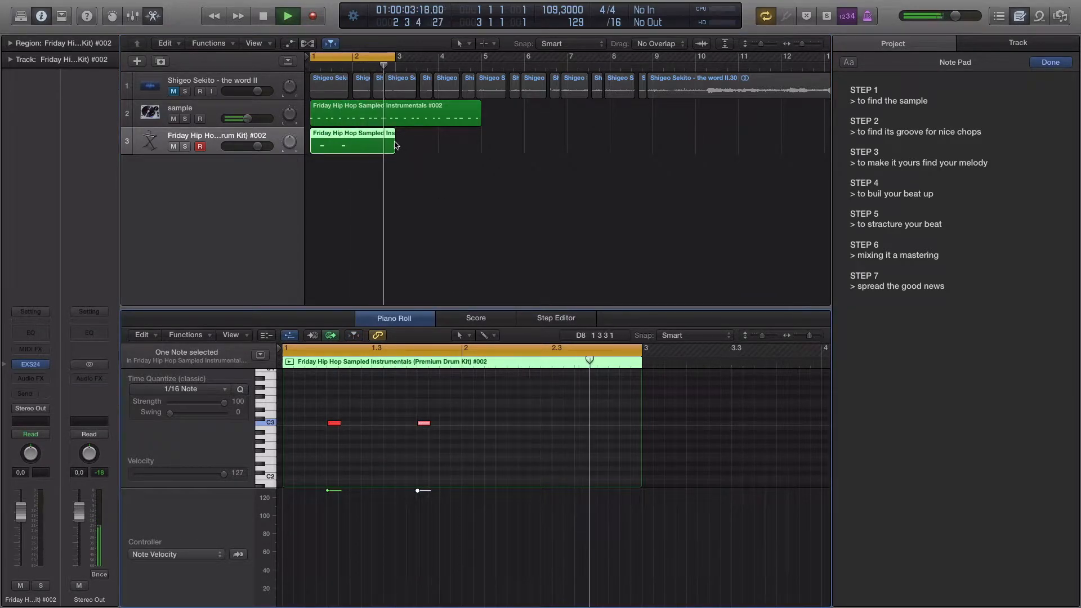
- Extend the drum region to four bars and lengthen the cycle range to end at bar 5
left_click_drag(396, 145, 482, 146)
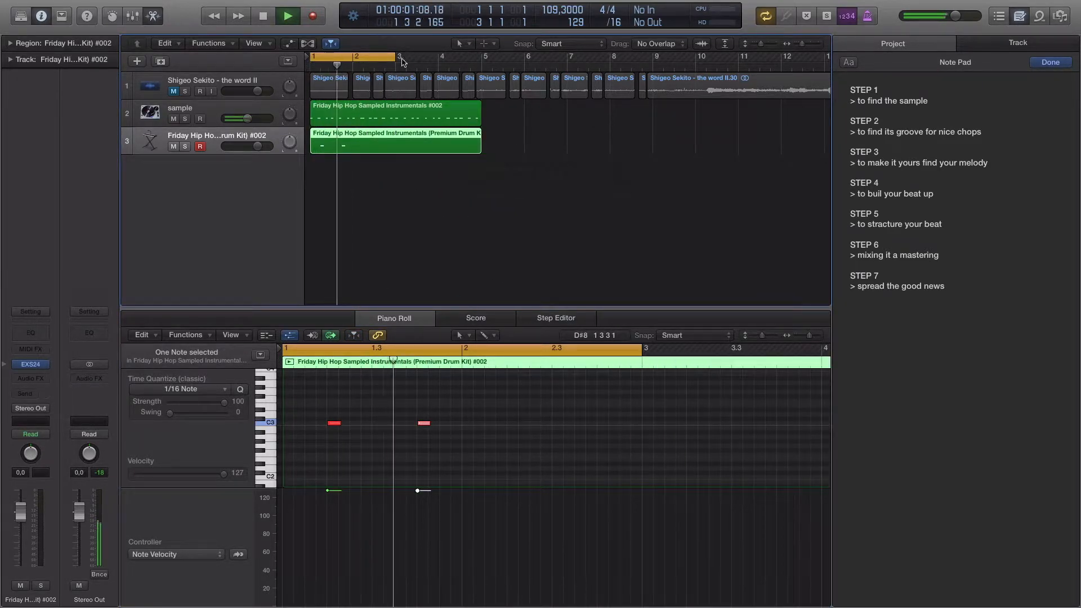
left_click_drag(403, 62, 482, 62)
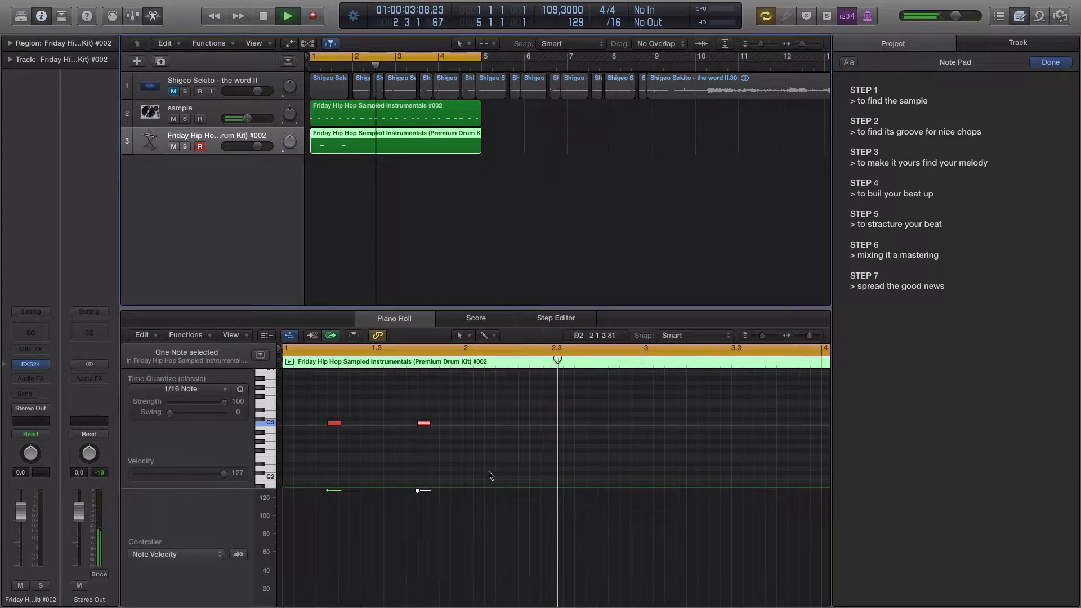
- Add C3 notes on beats 2 and 4 of bar 2, and transpose all four drum notes down to C1
left_click(513, 424)
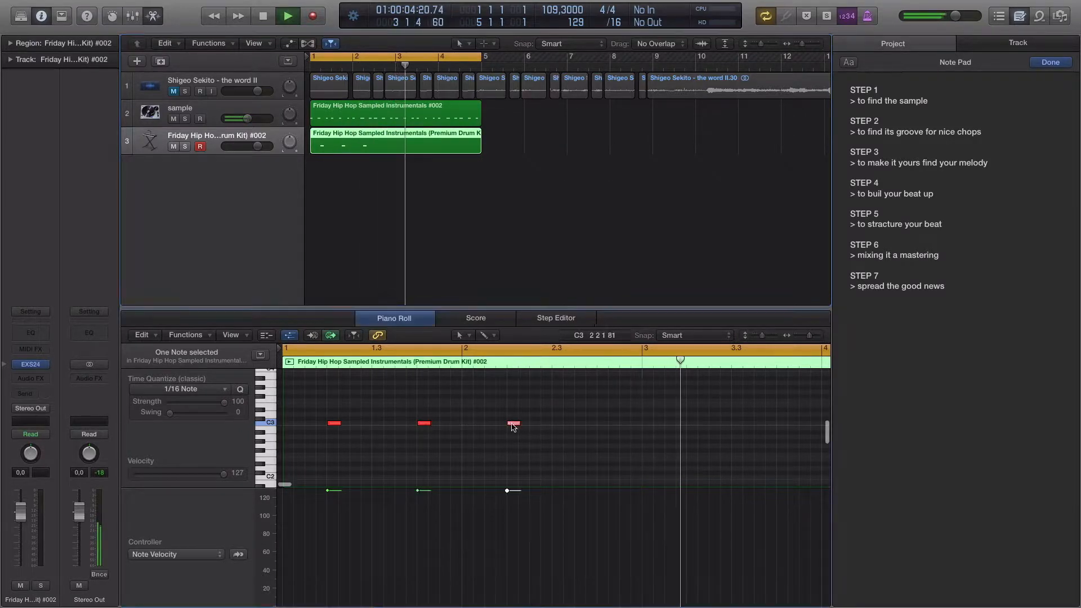
left_click(604, 424)
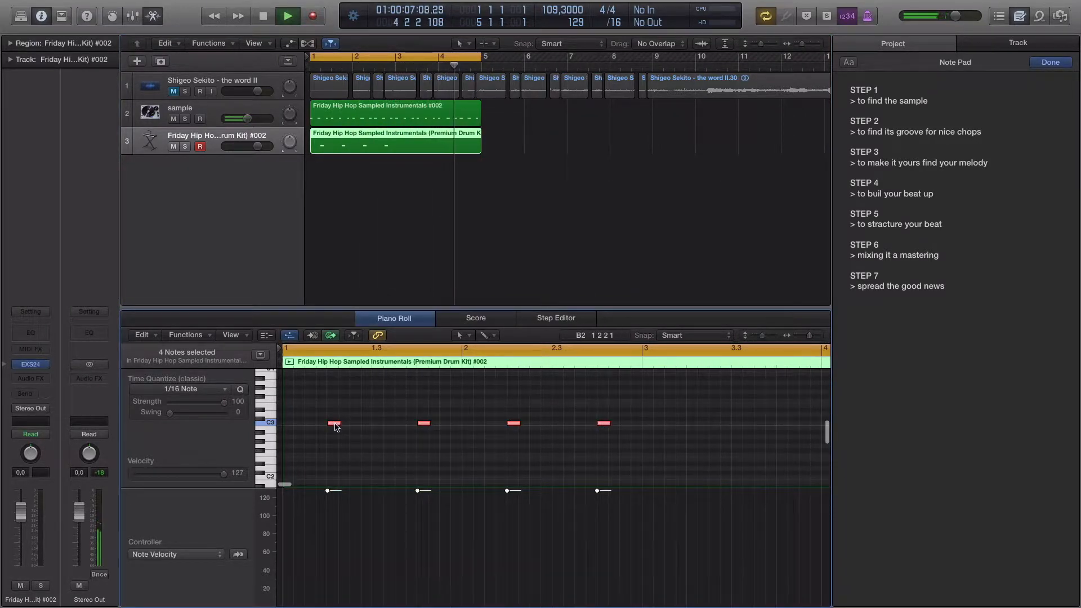
left_click_drag(333, 427, 335, 454)
- Continue the C1 pattern with notes on beats 2 and 4 of bars 3 and 4
scroll(522, 425, "right", 2)
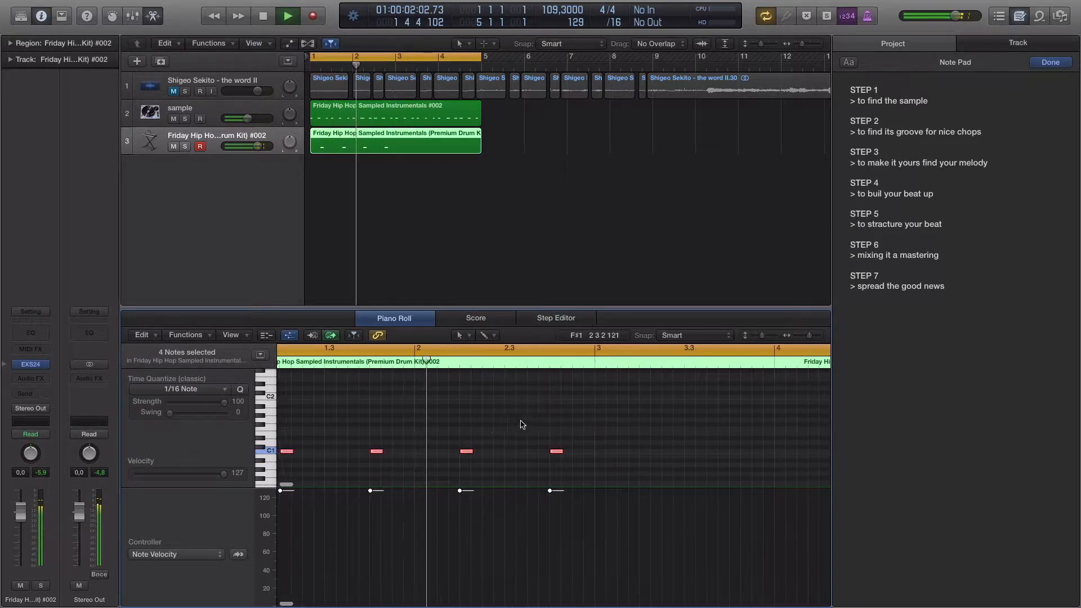
scroll(611, 428, "right", 4)
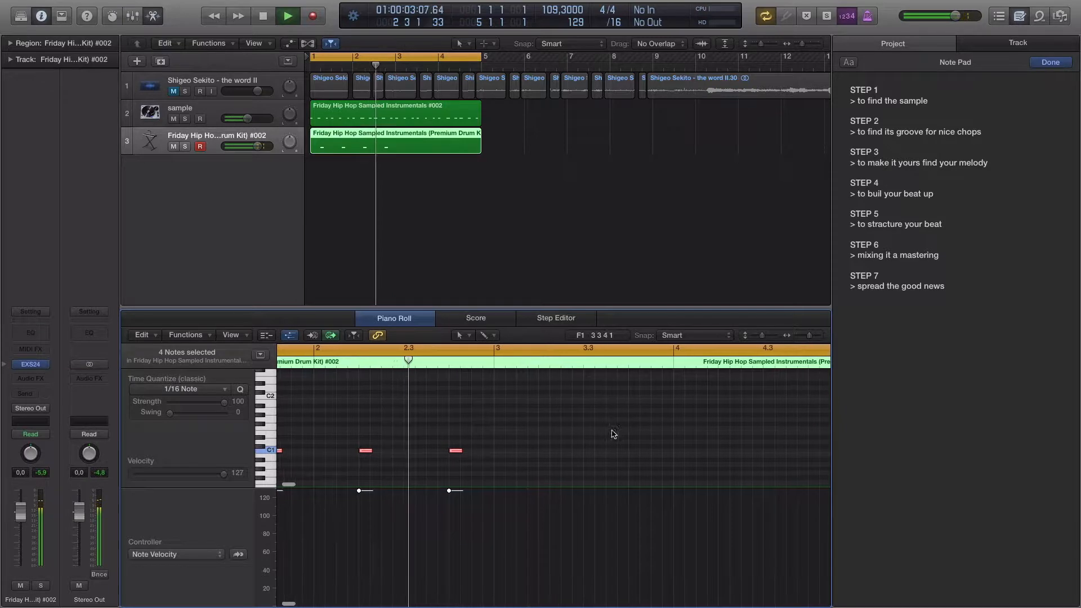
left_click(539, 450, "super")
left_click(629, 450, "super")
scroll(634, 451, "right", 2)
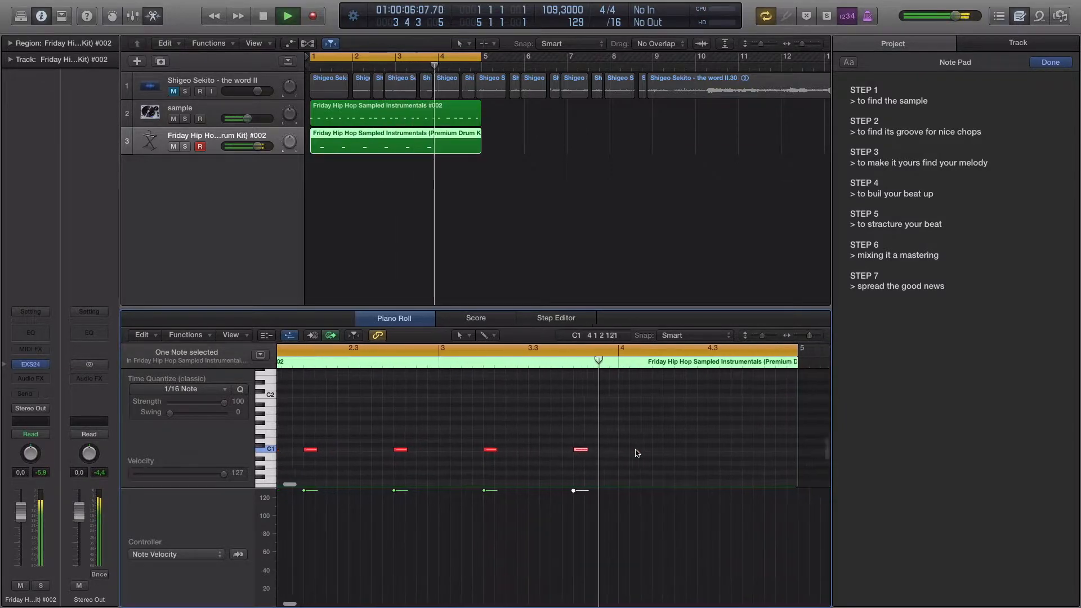
scroll(637, 453, "right", 1)
left_click(659, 450, "super")
left_click(749, 450, "super")
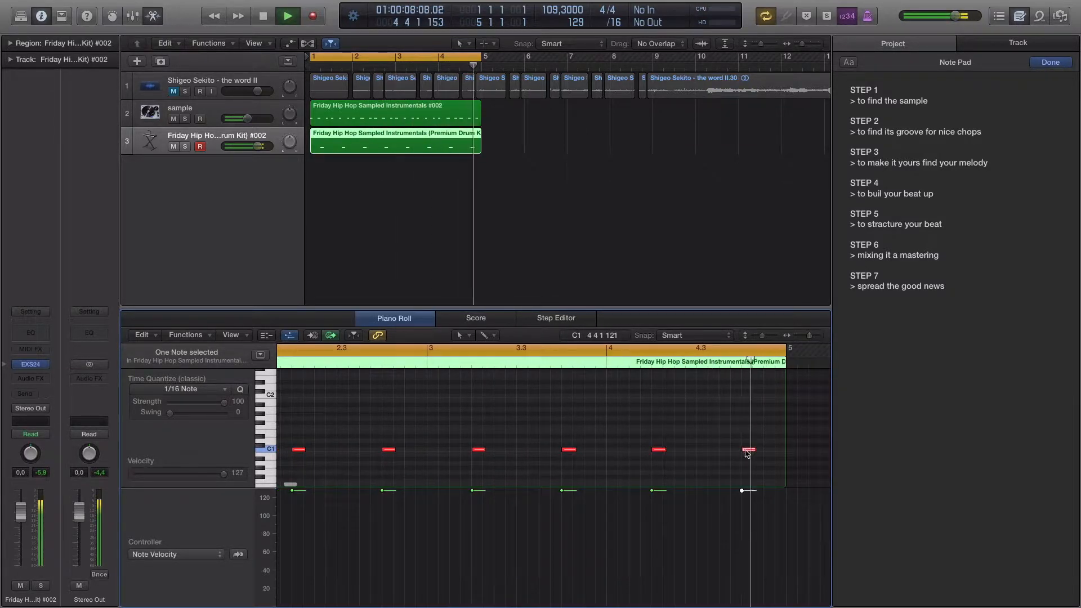
- Add extra C1 notes at positions 4 3 2, 4 2 4 and 2 3 2 in the drum region
left_click(715, 450, "super")
left_click(693, 450, "super")
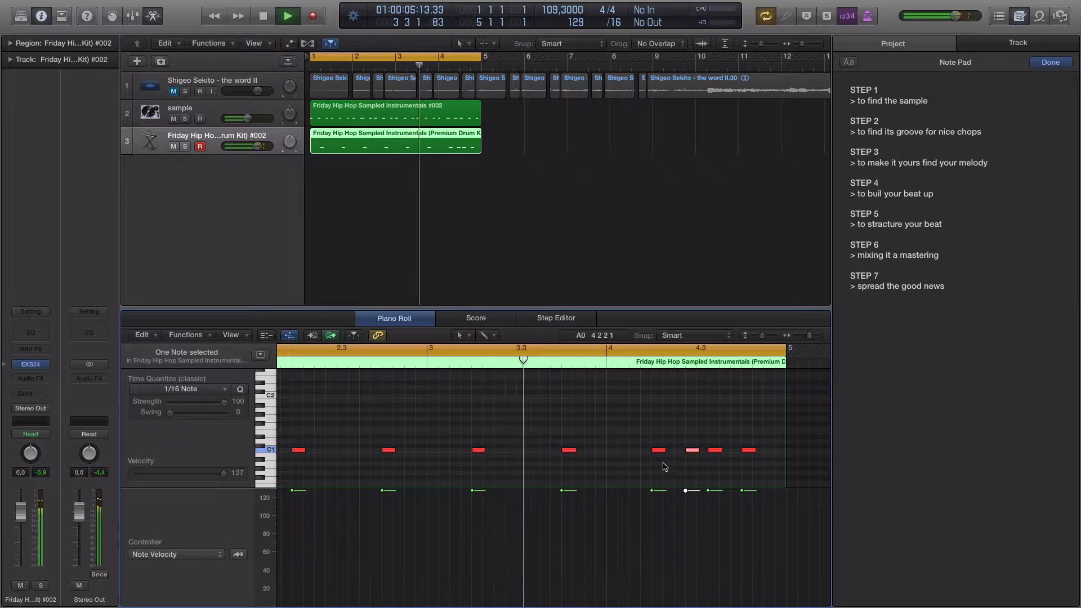
left_click(359, 450, "super")
- Lower the drum kit track's volume to -2.3 dB while the loop plays
scroll(659, 450, "left", 5)
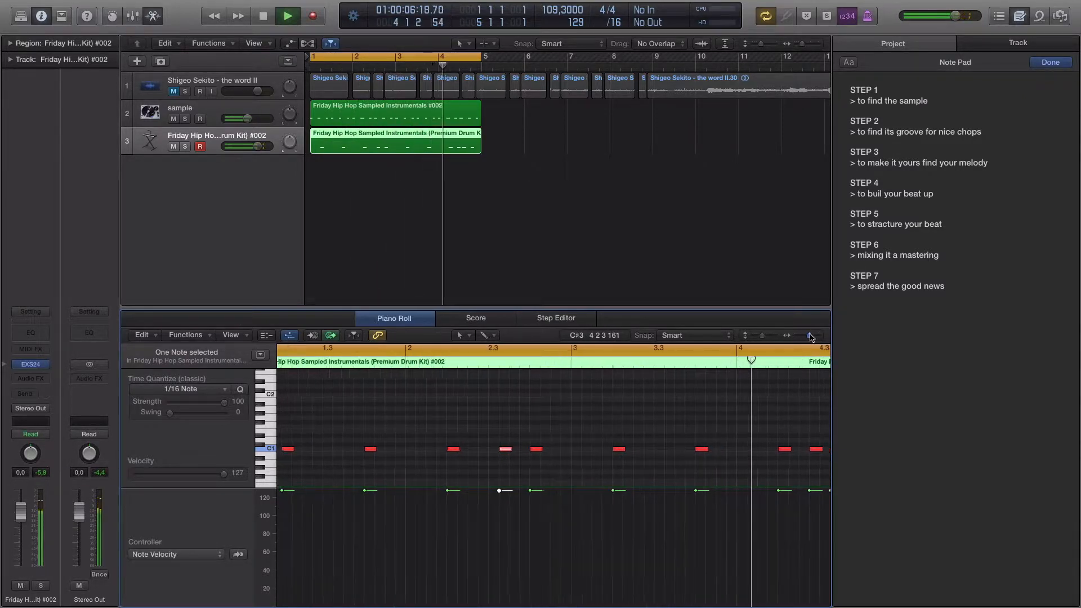
left_click_drag(810, 335, 808, 337)
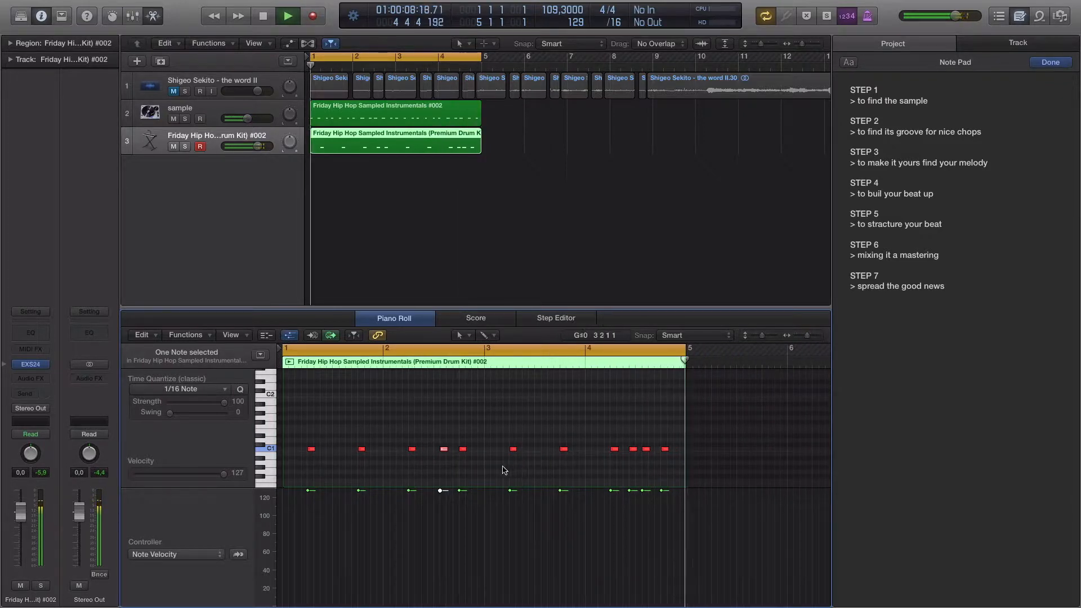
left_click_drag(20, 510, 21, 519)
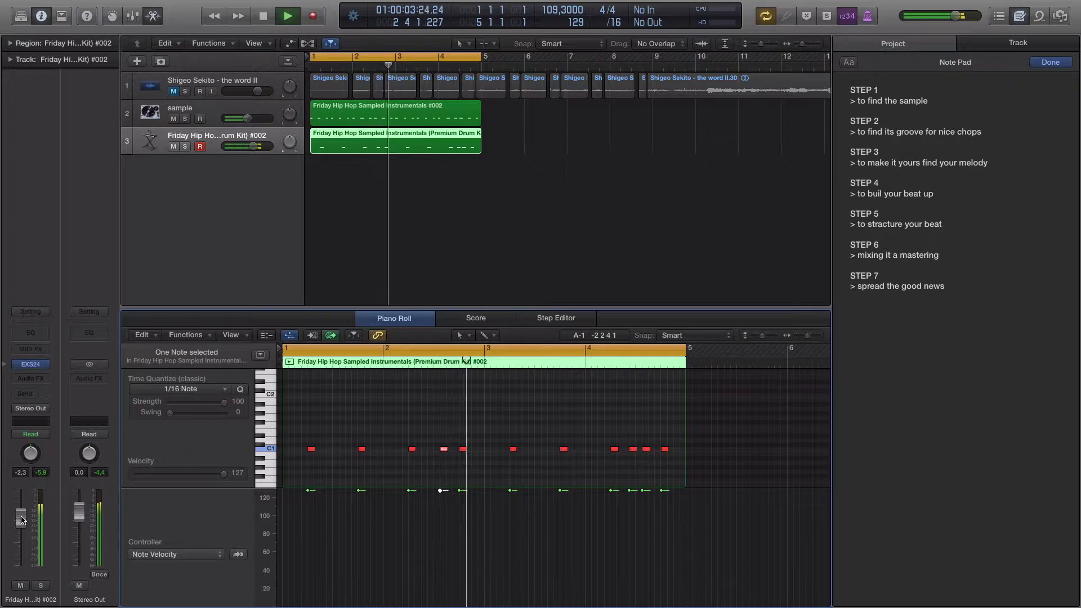
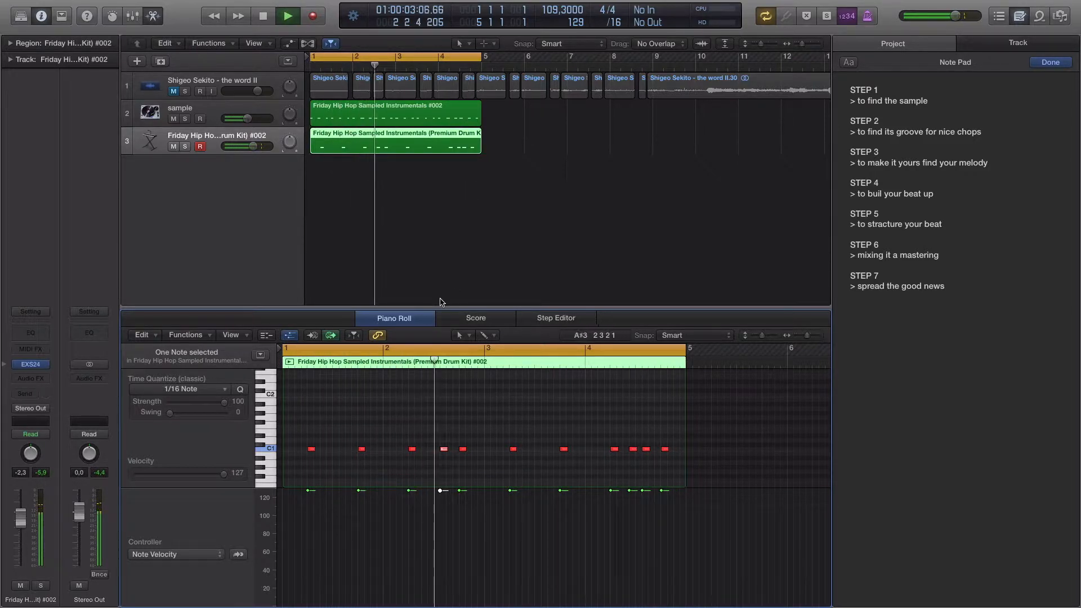
- Duplicate the Premium Drum Kit track with its settings and open the EXS24 sampler on the new track
key("e")
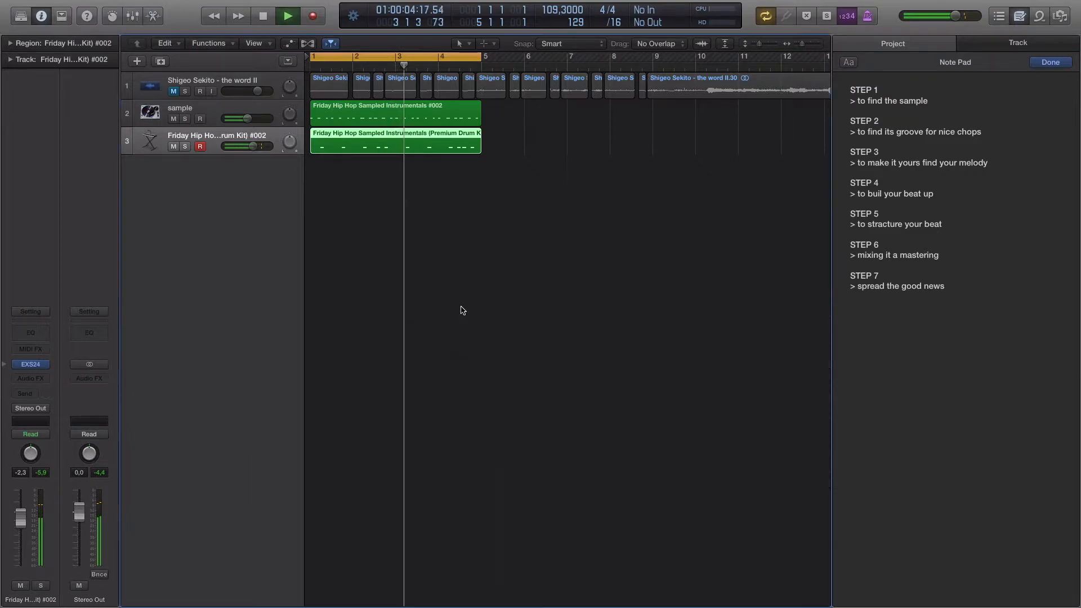
left_click(160, 61)
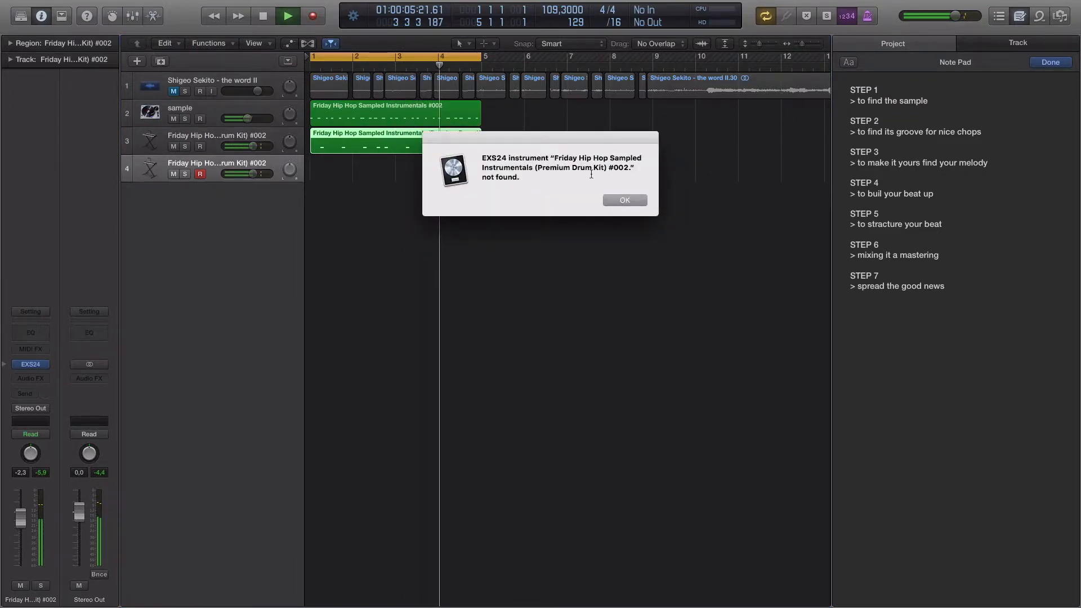
left_click(624, 201)
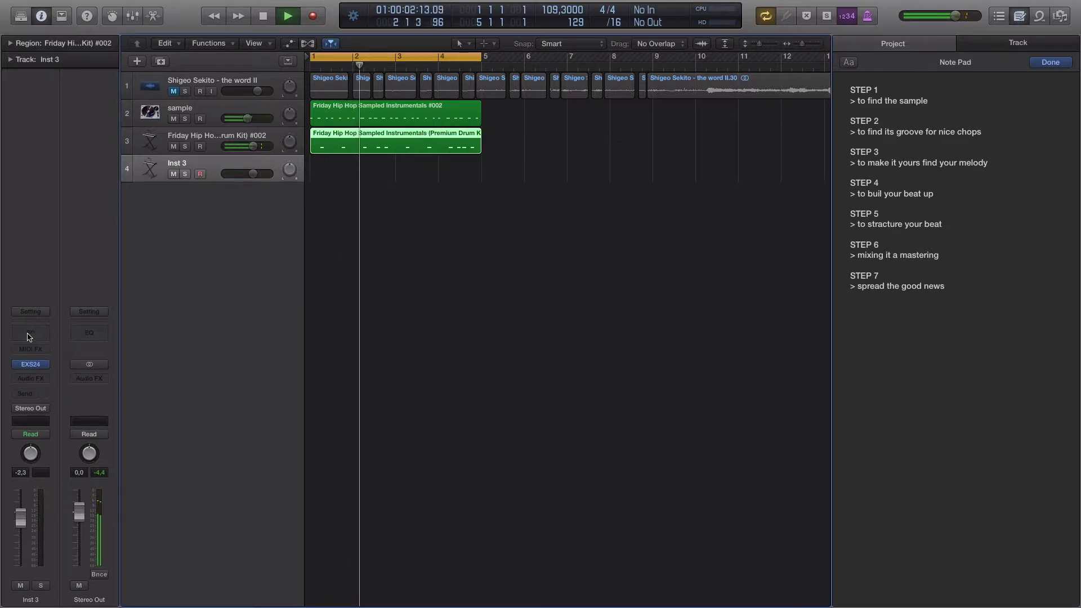
left_click(31, 365)
left_click(394, 92)
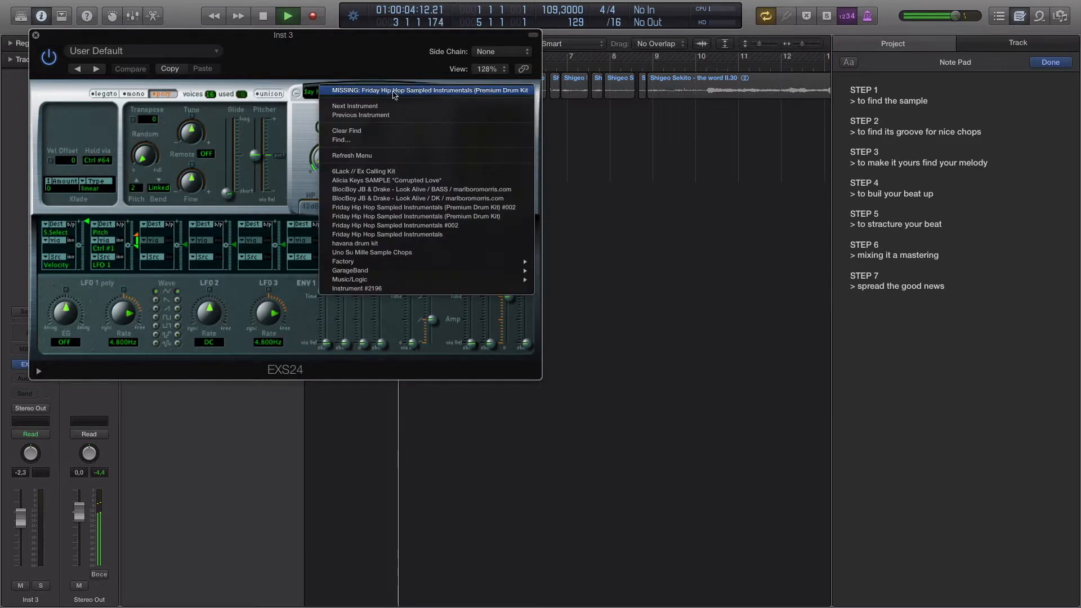
left_click(396, 61)
left_click(469, 95)
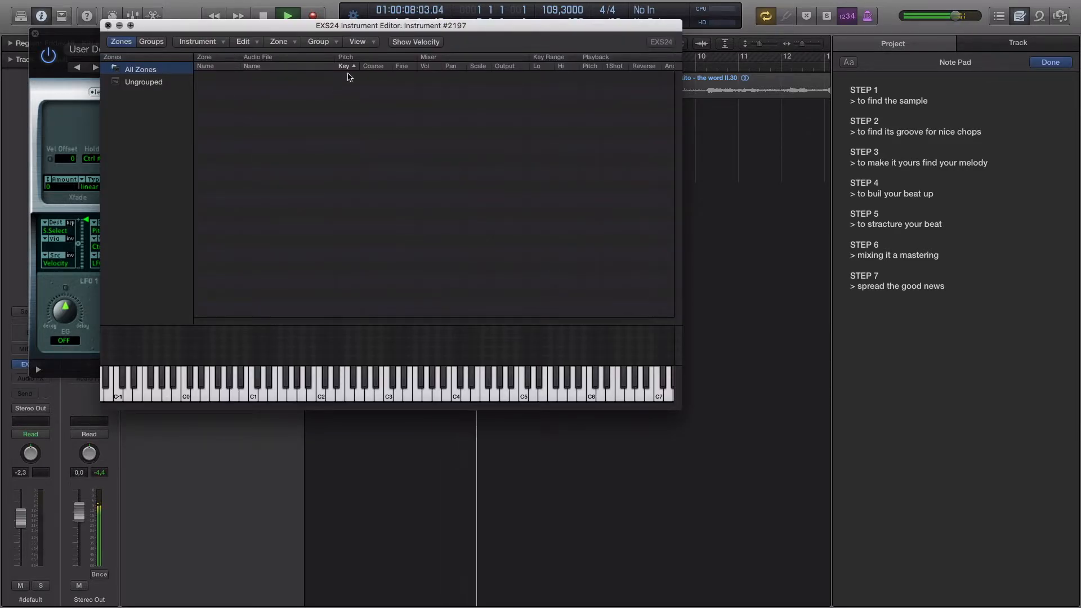
left_click(108, 25)
- Load the sampler instrument "Friday Hip Hop Sampled Instrumentals (Premium Drum Kit) #002" on track 4
left_click(378, 91)
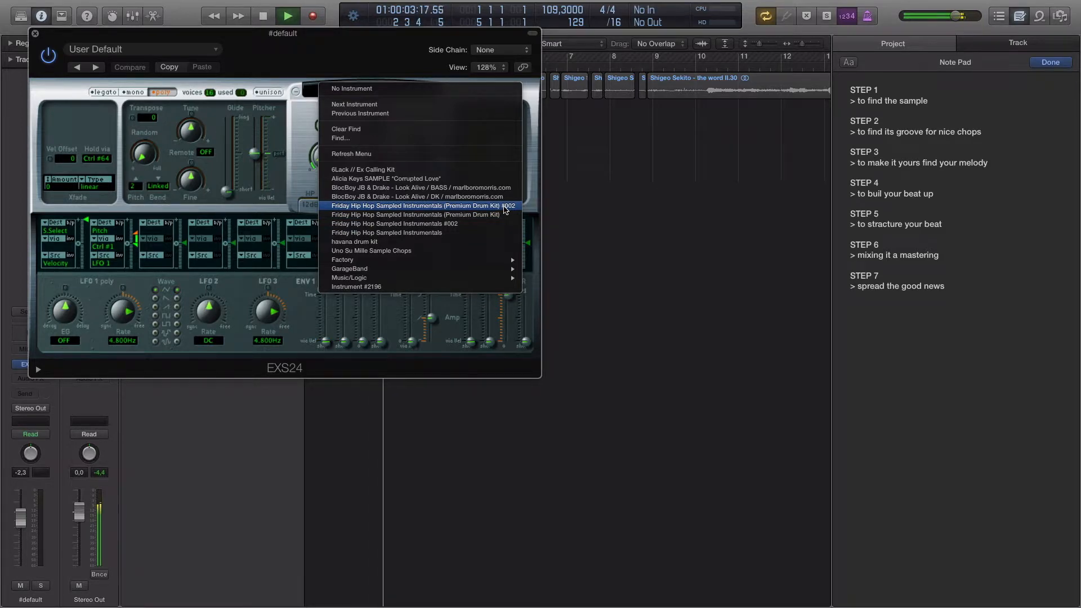
left_click(505, 207)
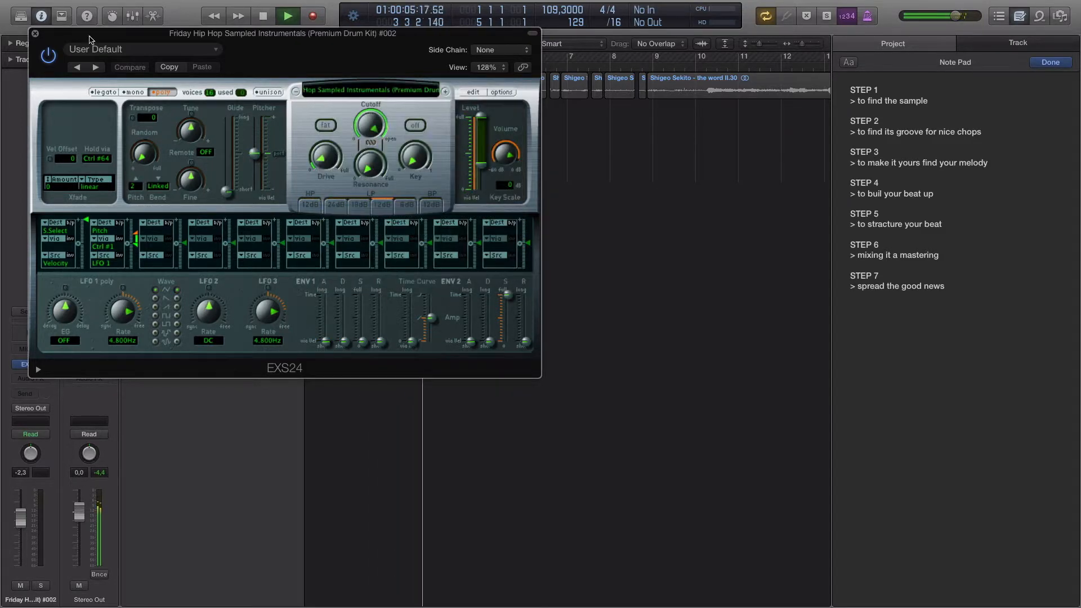
left_click(34, 34)
- Create an empty MIDI region at bar 1 on track 4 and extend it to a length of four bars
right_click(338, 163)
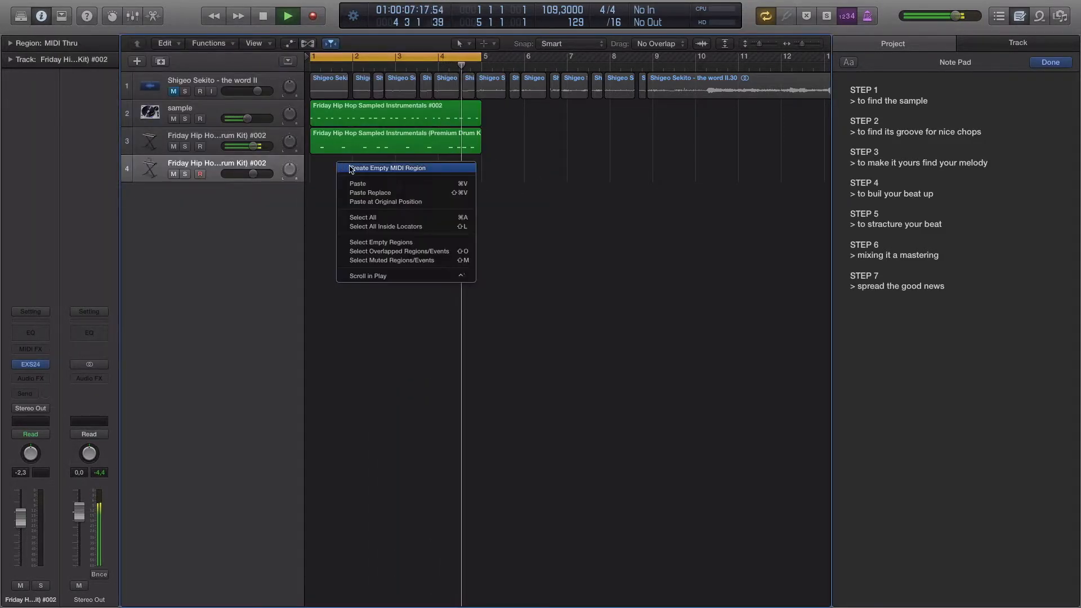
left_click(348, 167)
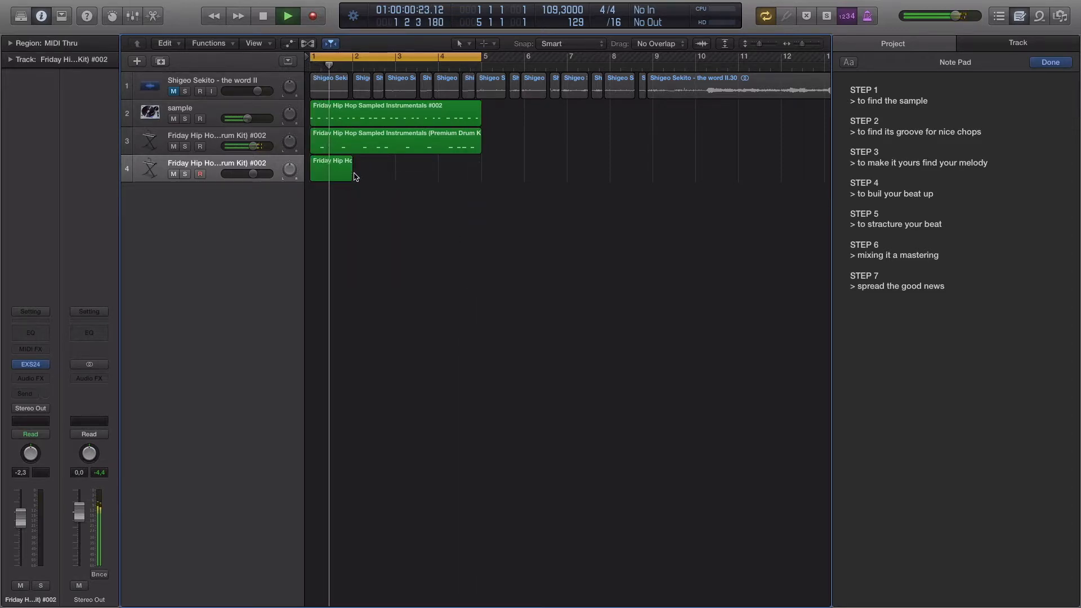
left_click_drag(354, 172, 481, 169)
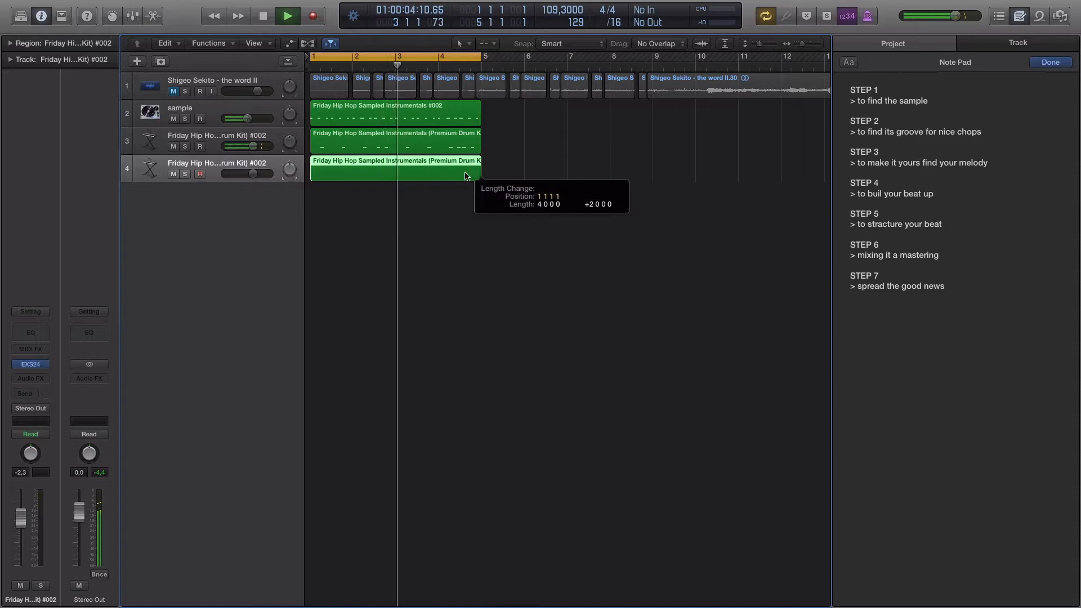
- Write C#1 notes on beats 2 and 4 of all four bars in track 4's new region
double_click(434, 174)
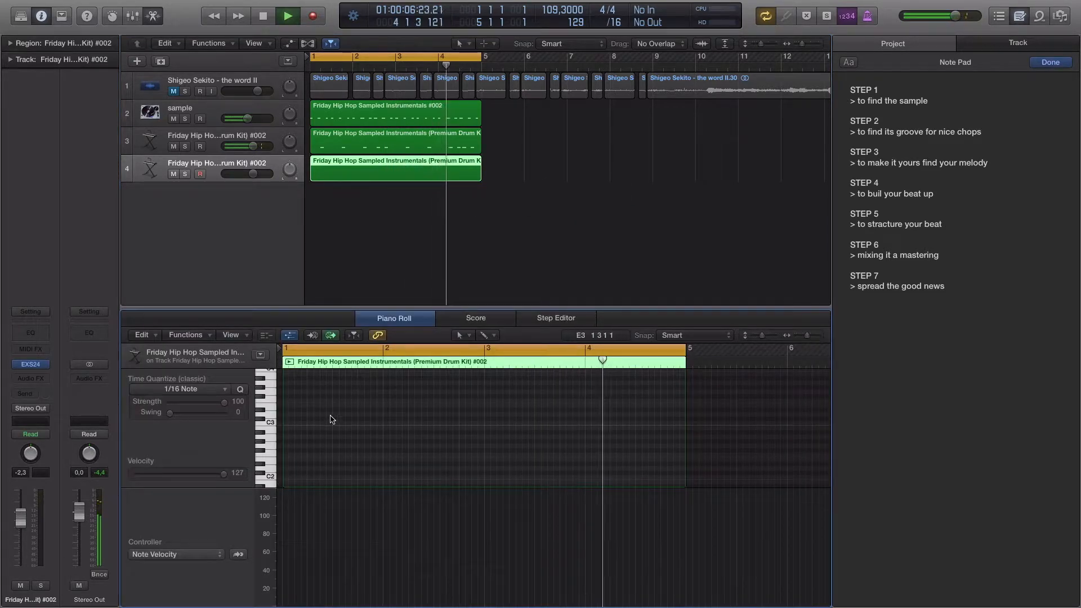
key("space")
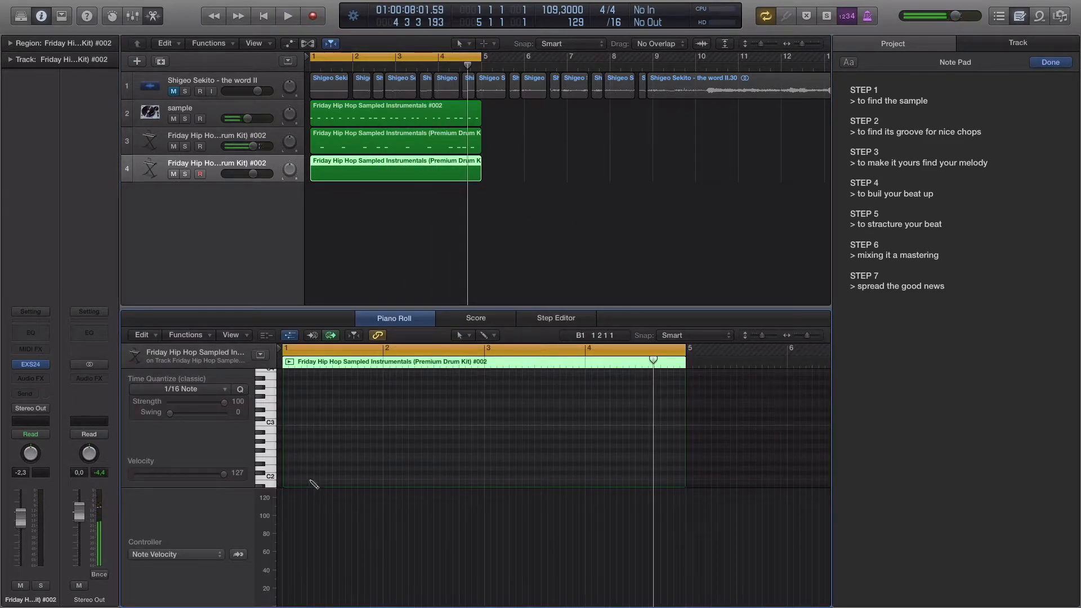
scroll(311, 478, "down", 3)
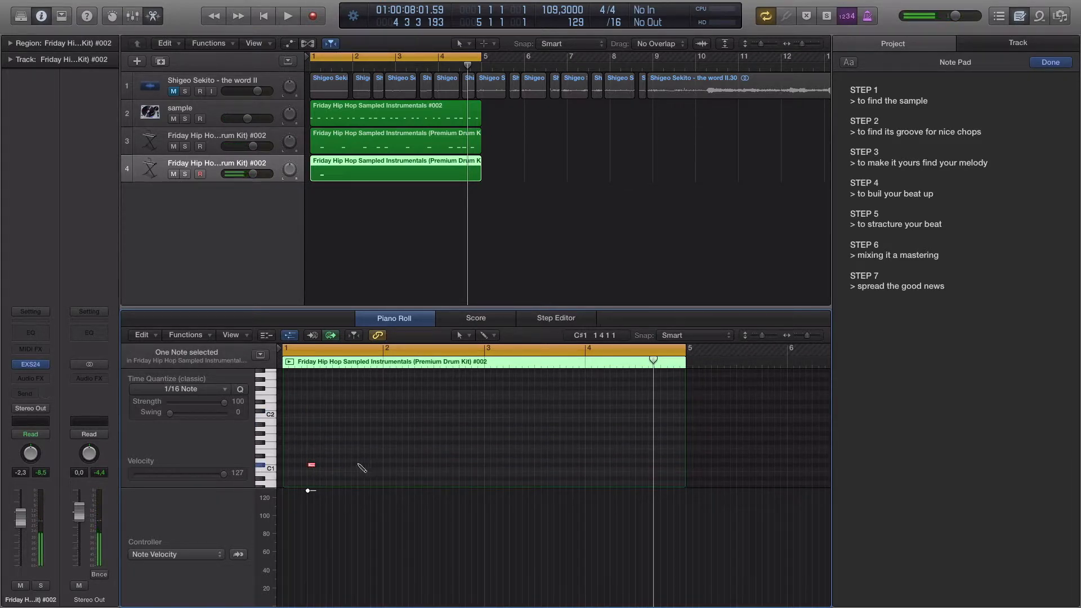
key("space")
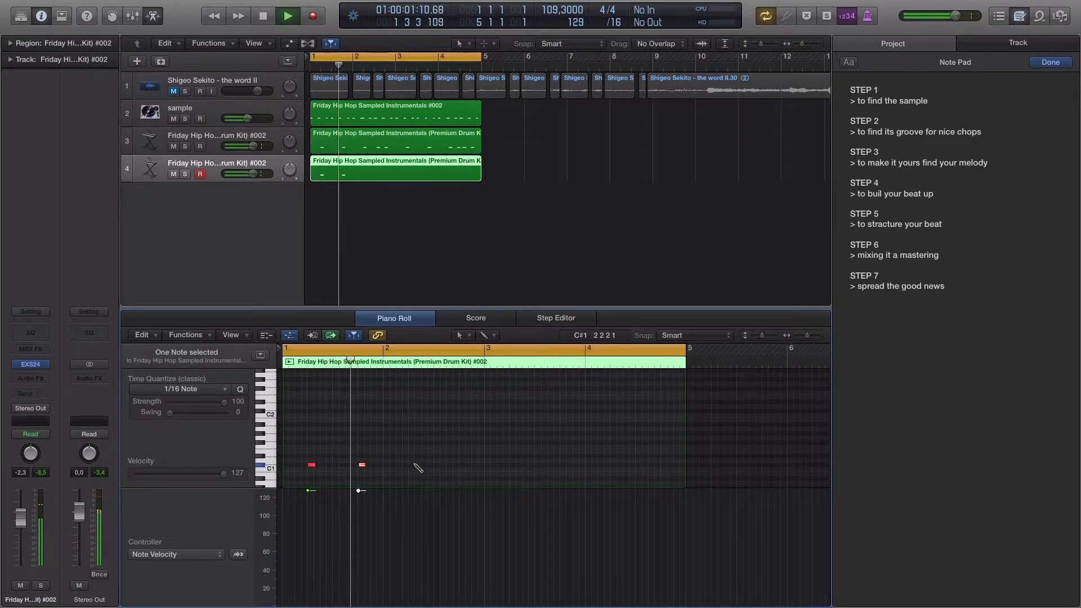
left_click(413, 465)
left_click(464, 465)
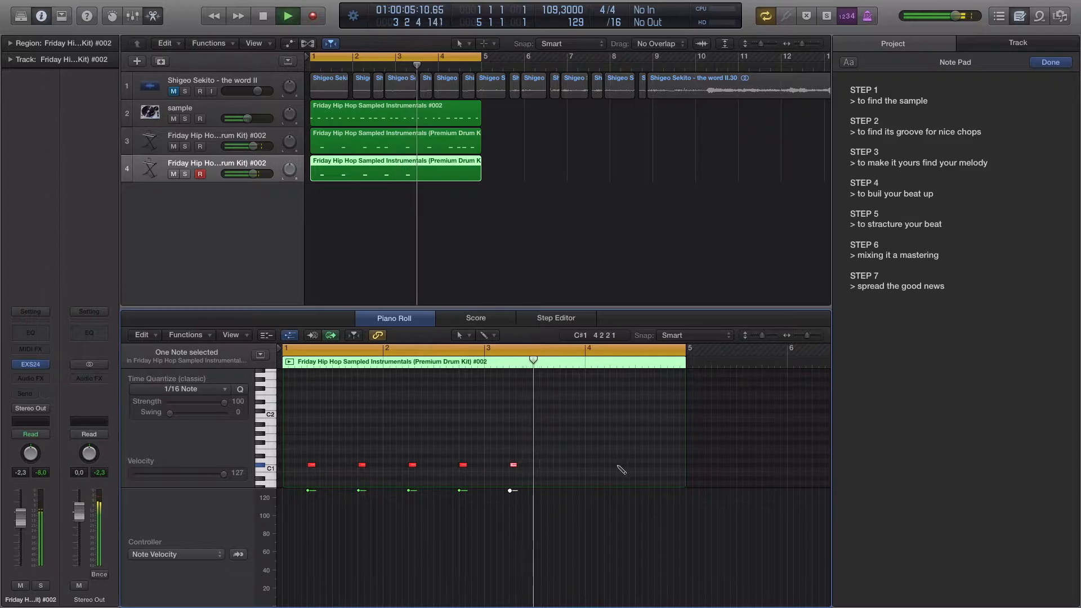
left_click(564, 465)
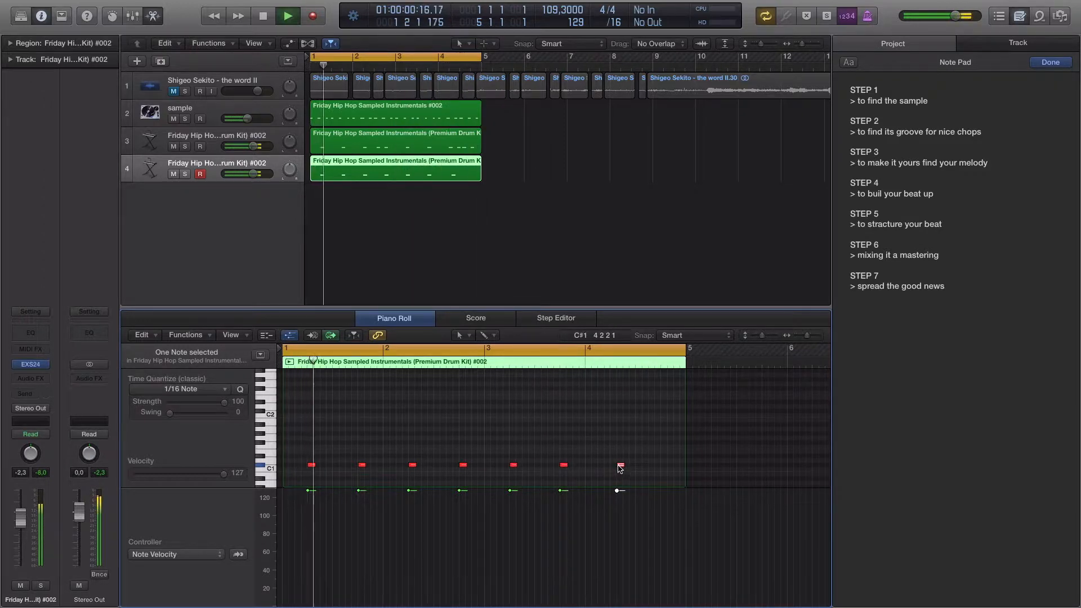
left_click_drag(620, 467, 614, 467)
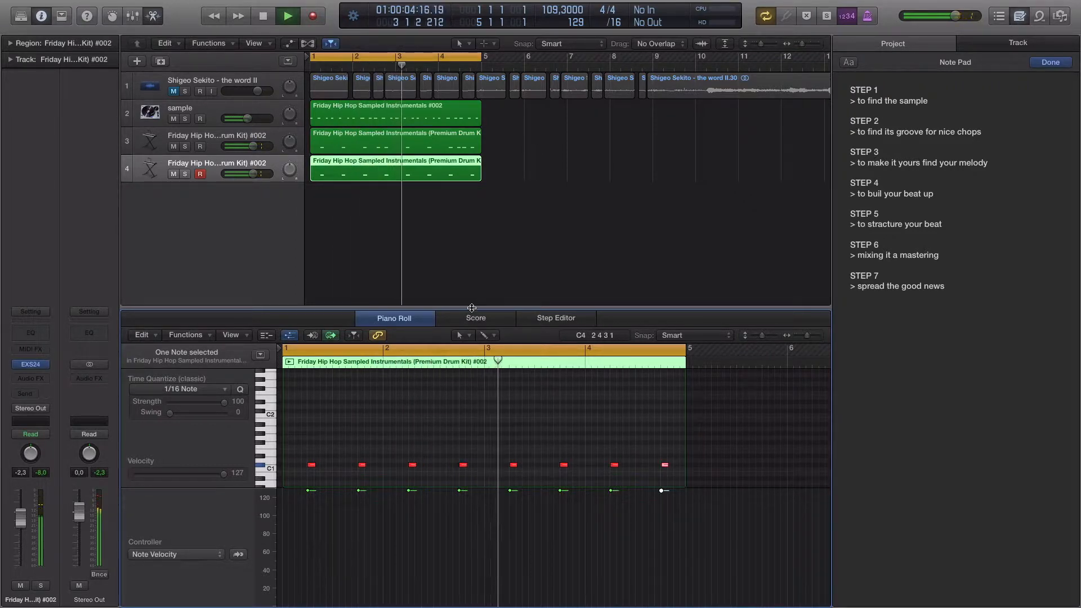
key("e")
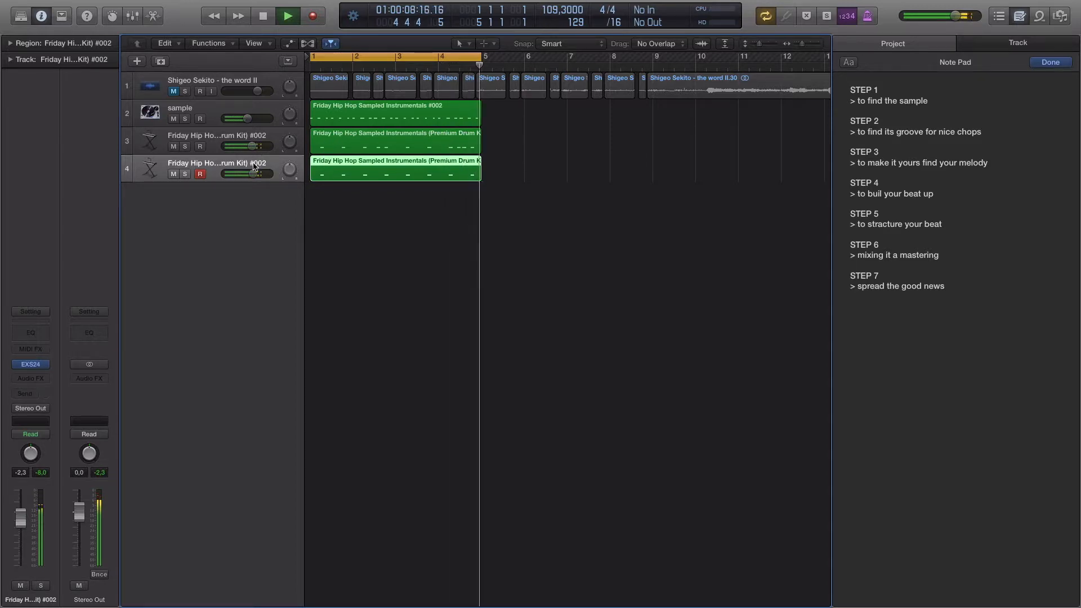
- Set track 3's volume to -2.8 dB and insert a Channel EQ on both drum kit tracks, 3 and 4
left_click(218, 139)
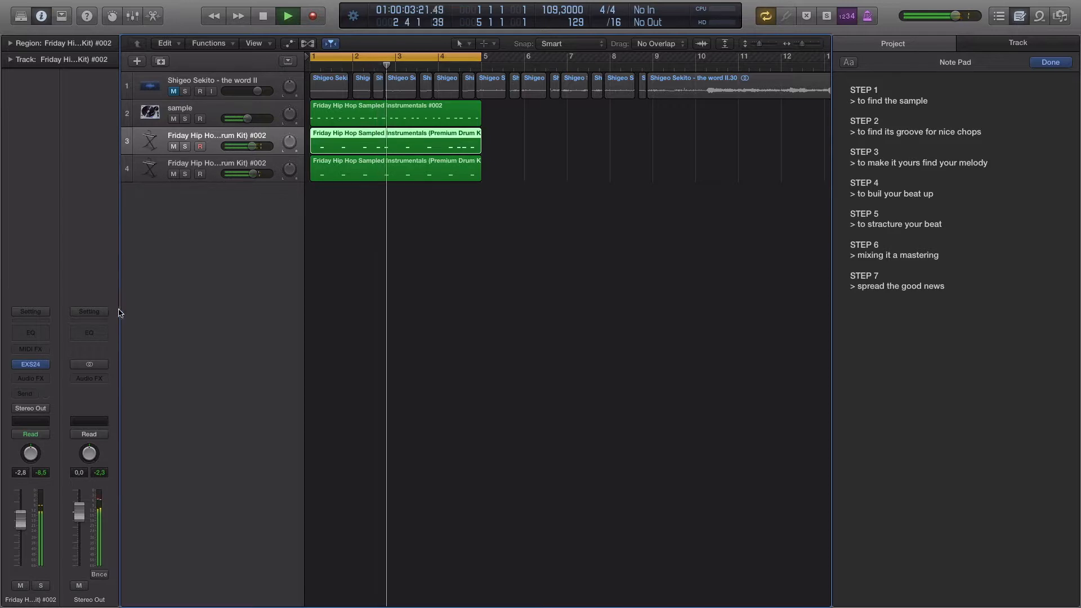
left_click(33, 332)
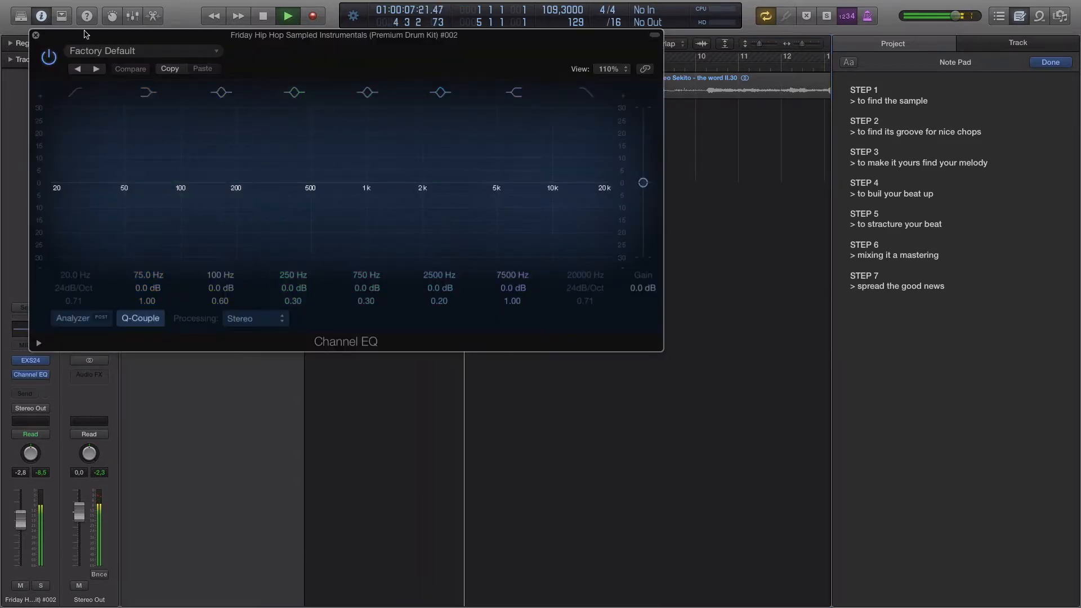
left_click_drag(42, 15, 338, 52)
left_click(152, 172)
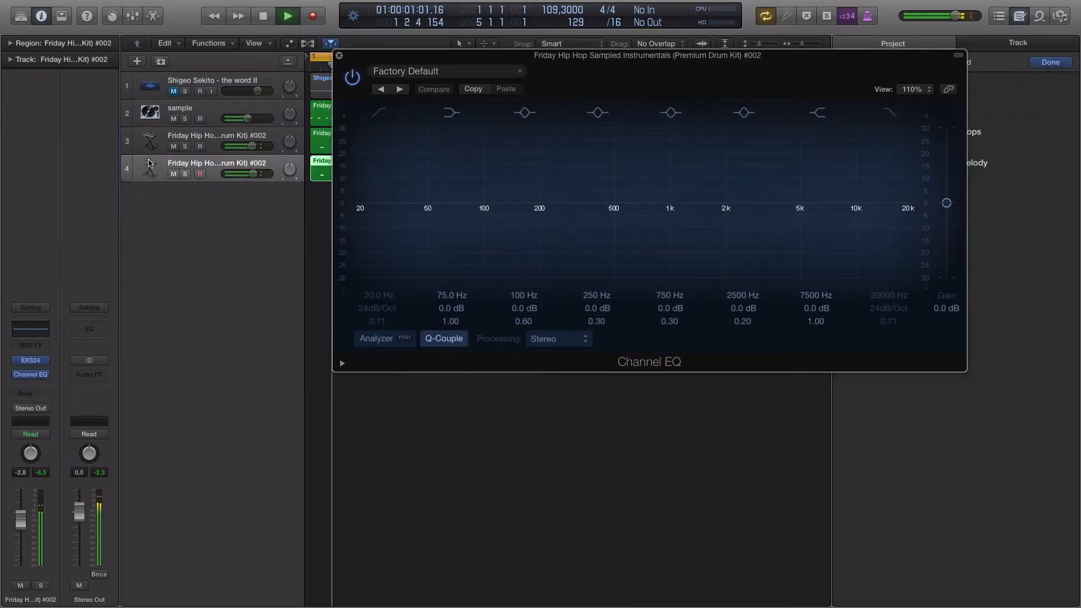
left_click(23, 333)
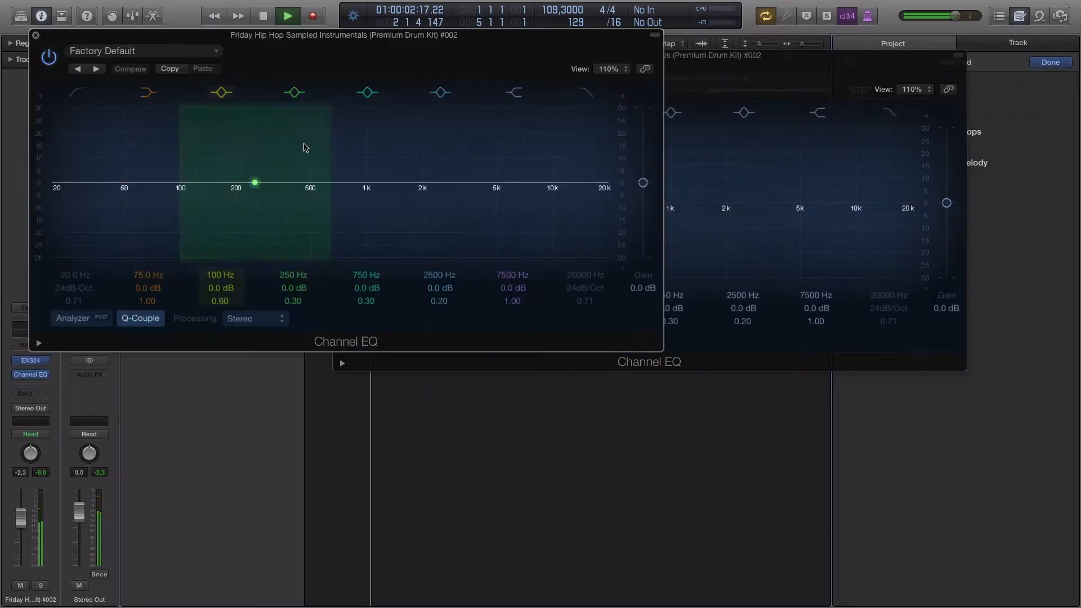
- Turn on the analyzer in both Channel EQs and arrange their windows so both spectrum curves can be seen
left_click(73, 318)
left_click_drag(345, 38, 187, 89)
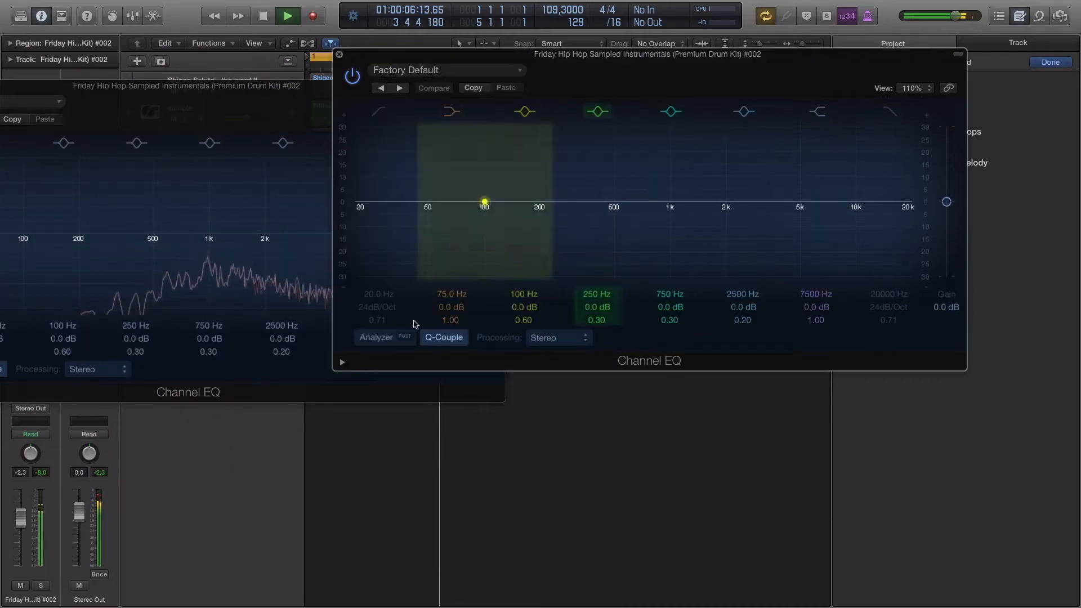
left_click(376, 337)
left_click_drag(564, 56, 764, 75)
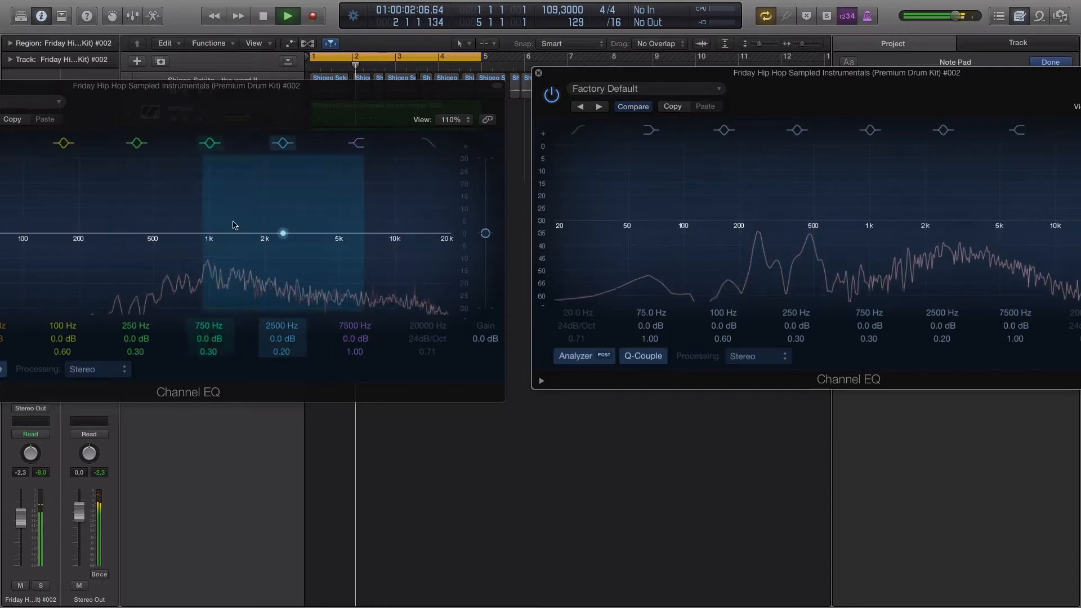
left_click_drag(305, 107, 555, 188)
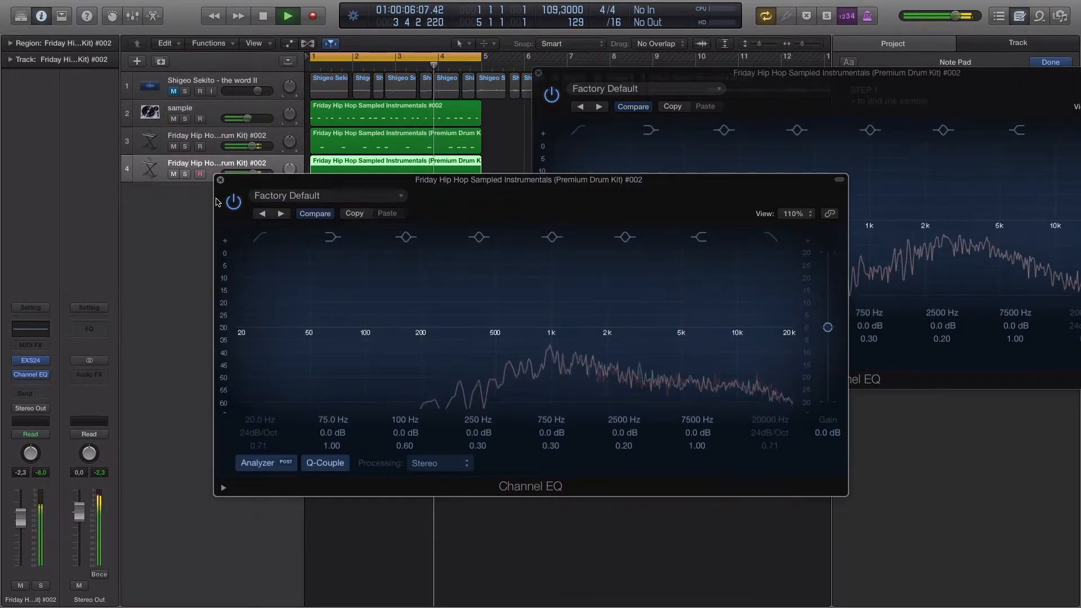
- Compare the frequency spectra of tracks 3 and 4 in their Channel EQ analyzers during playback
left_click(221, 180)
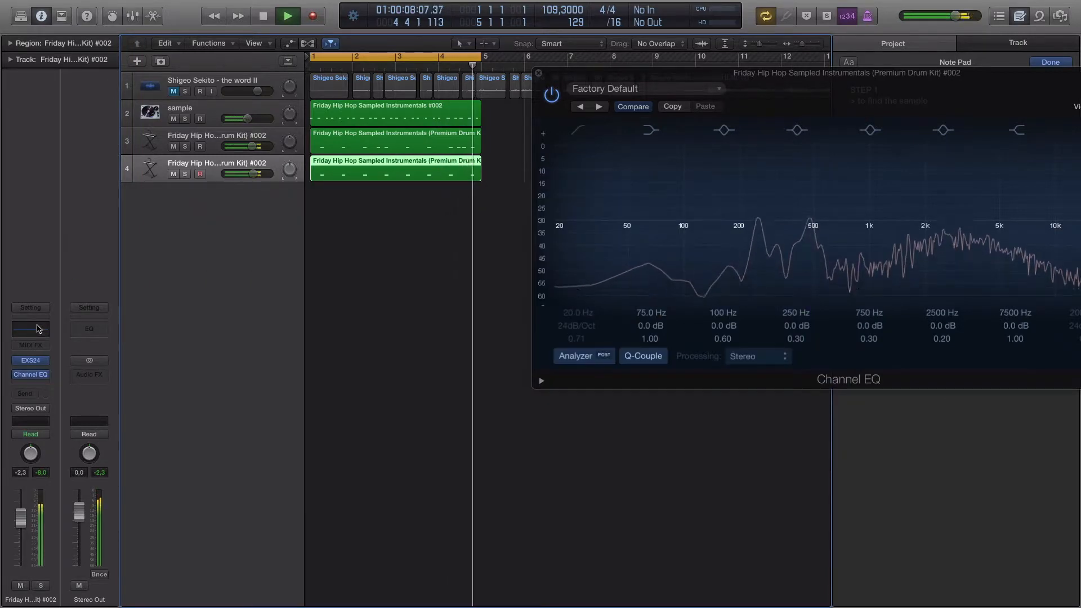
left_click(35, 332)
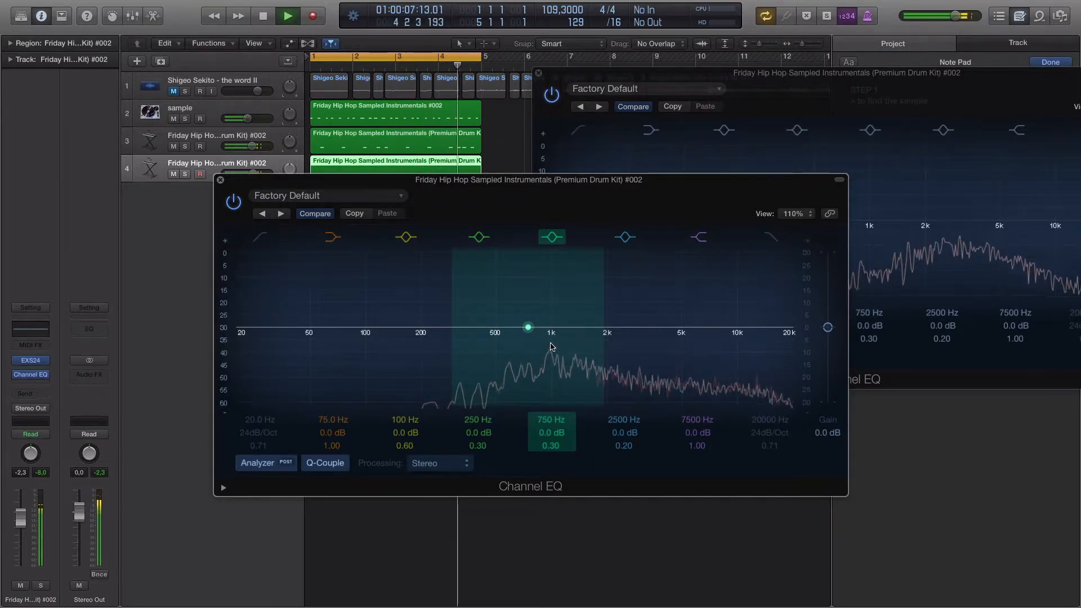
left_click_drag(571, 179, 425, 151)
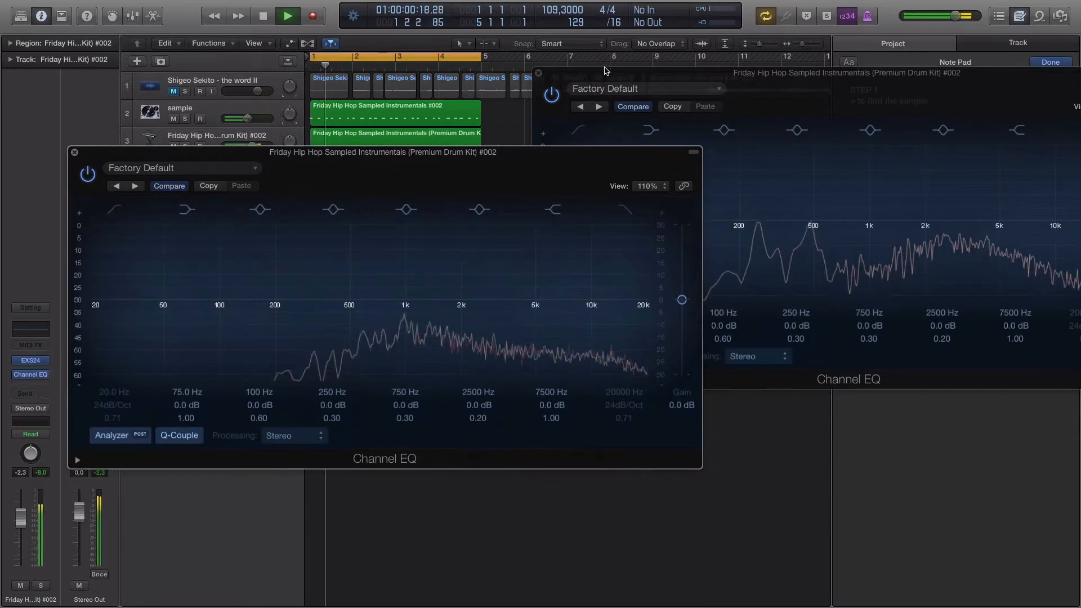
left_click(605, 67)
left_click(602, 71)
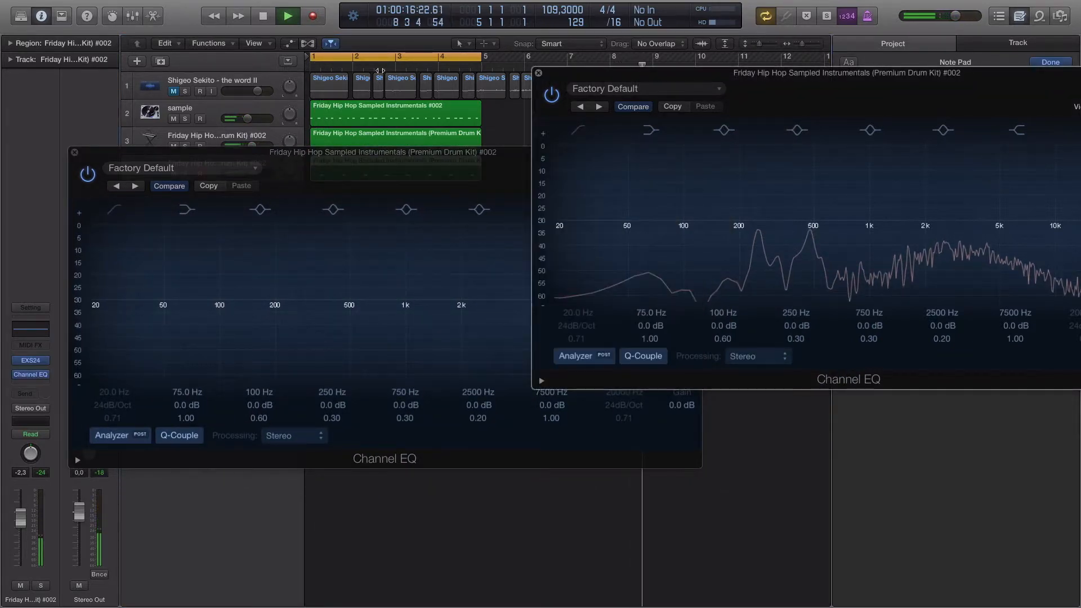
left_click_drag(602, 71, 405, 92)
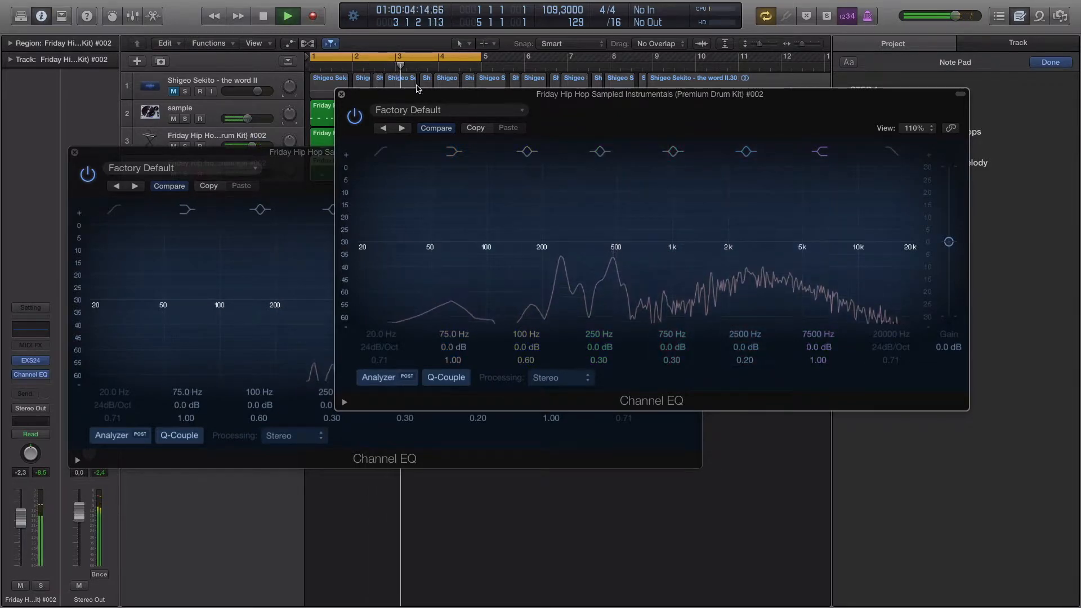
left_click_drag(417, 90, 437, 90)
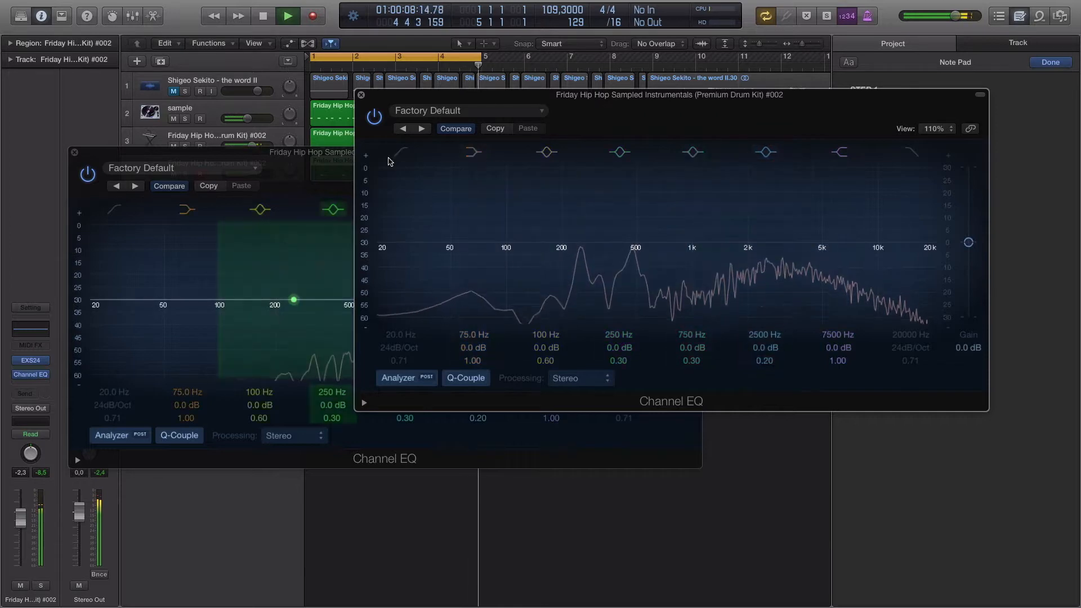
- Close both Channel EQ windows and set track 4's volume to -6.4 dB
left_click(361, 94)
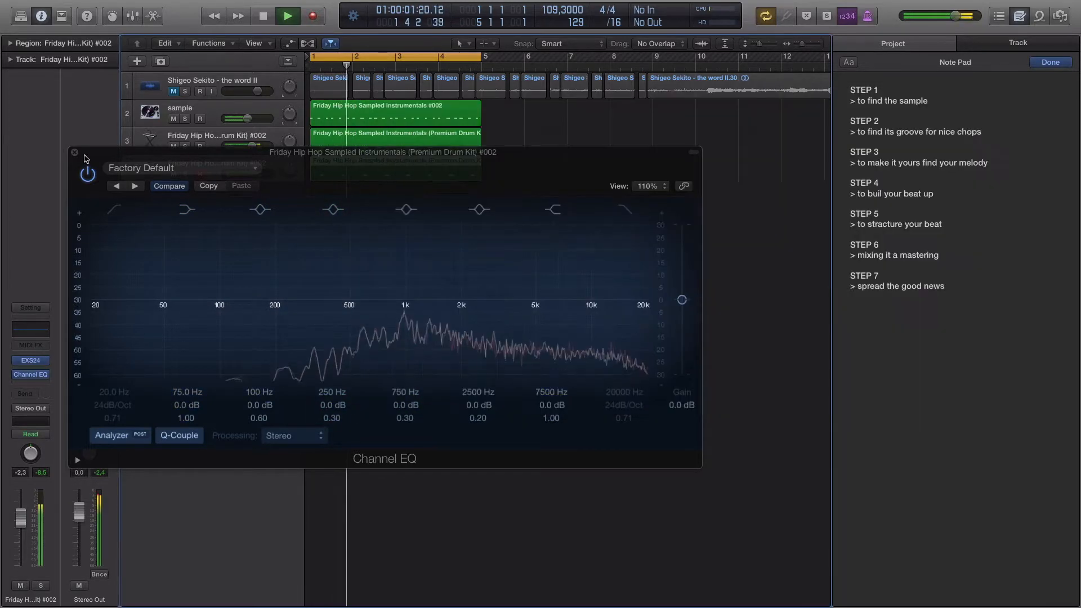
left_click(75, 152)
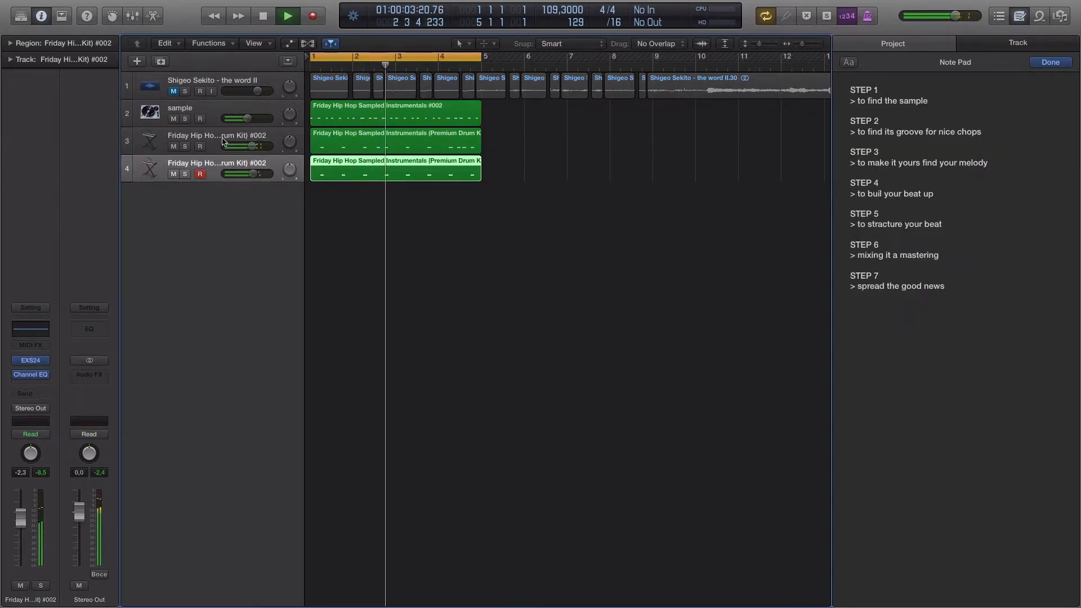
left_click_drag(251, 178, 247, 140)
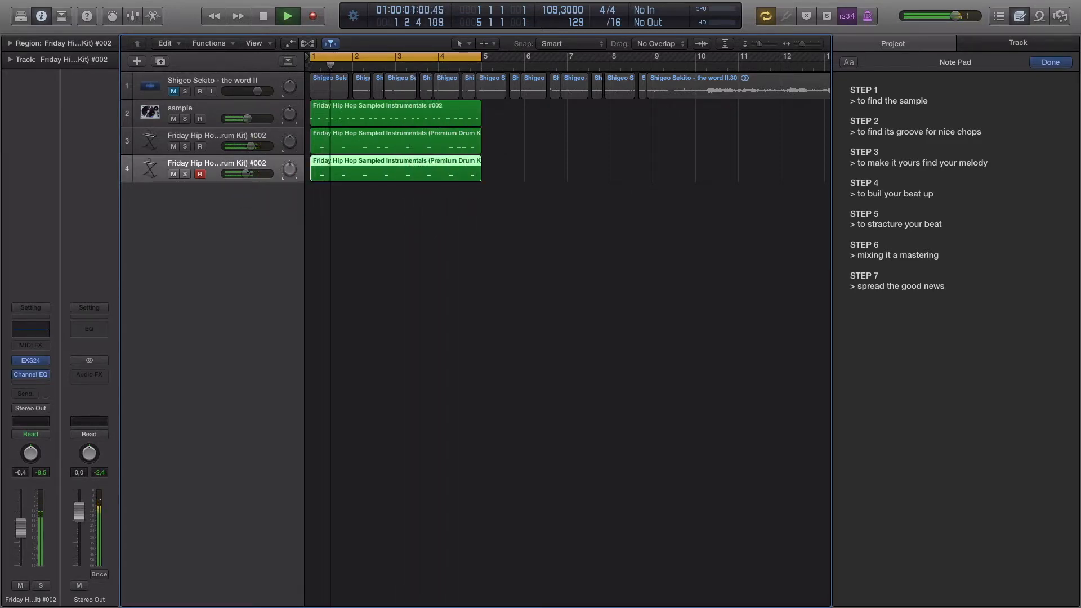
- Raise track 4's volume to -3.2 dB and fine-tune track 3's volume slightly against it during playback
mouse_move(247, 174)
left_mouse_down()
mouse_move(249, 146)
mouse_move(252, 176)
left_mouse_up()
left_click(252, 170)
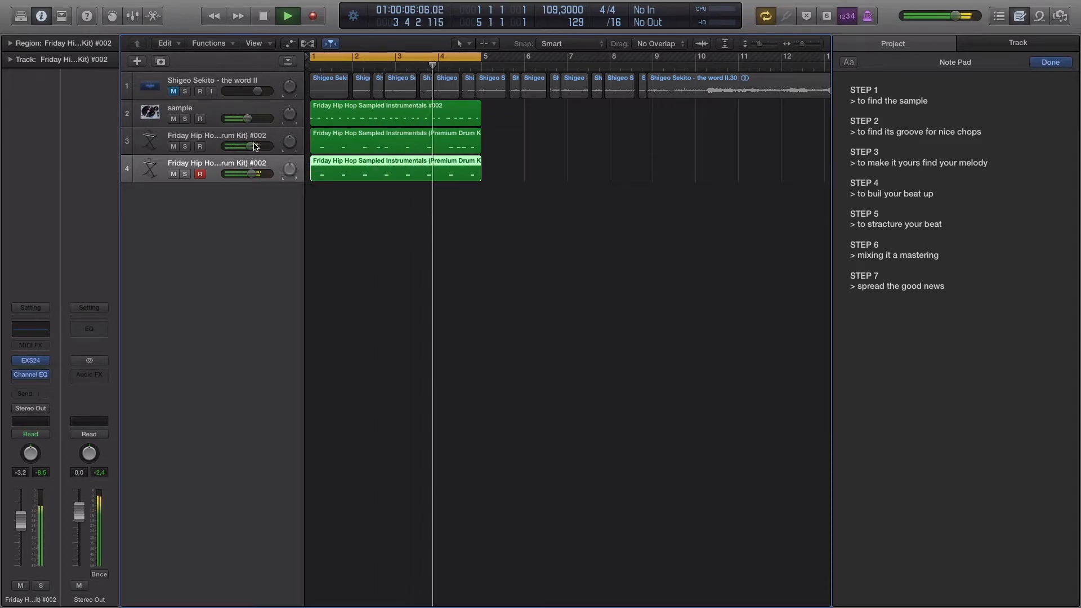
left_click_drag(253, 148, 251, 145)
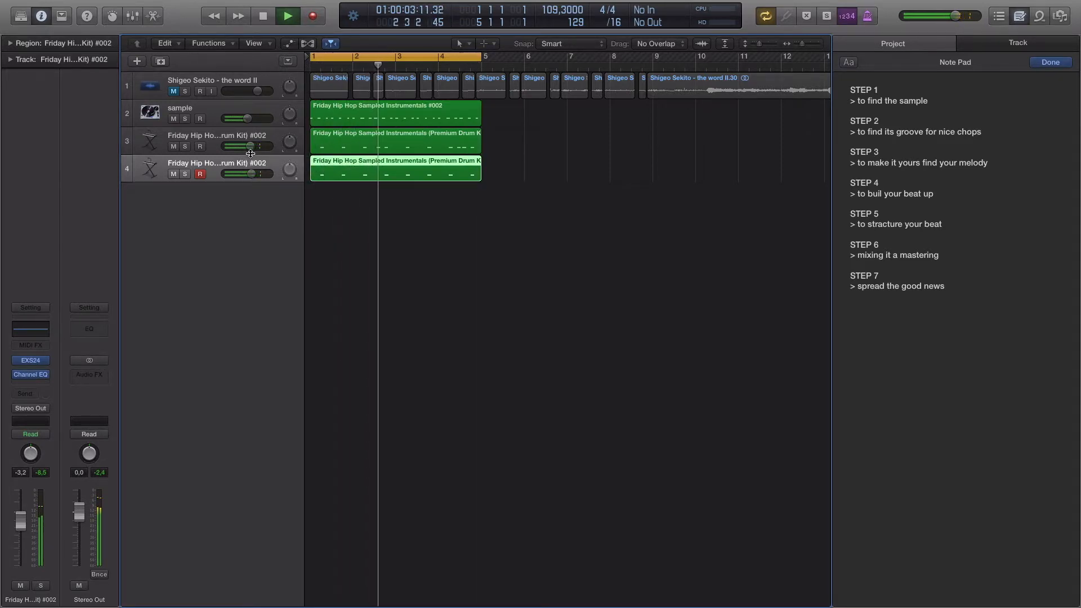
left_click_drag(254, 177, 252, 176)
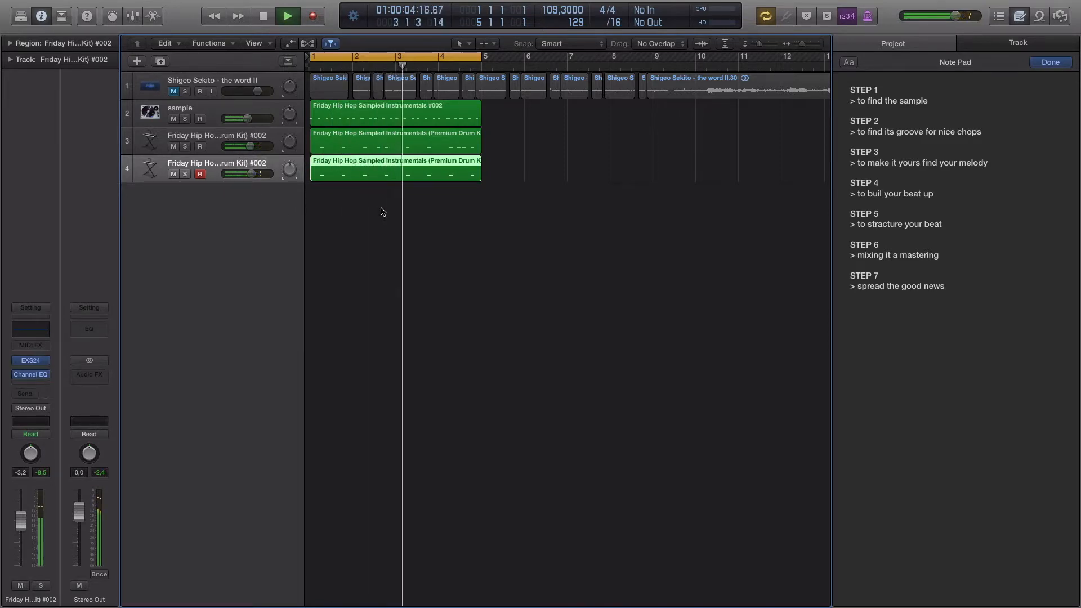
- Duplicate the drum kit track as track 5 and load "Friday Hip Hop Sampled Instrumentals (Premium Drum Kit) #002" into its EXS24
left_click(162, 61)
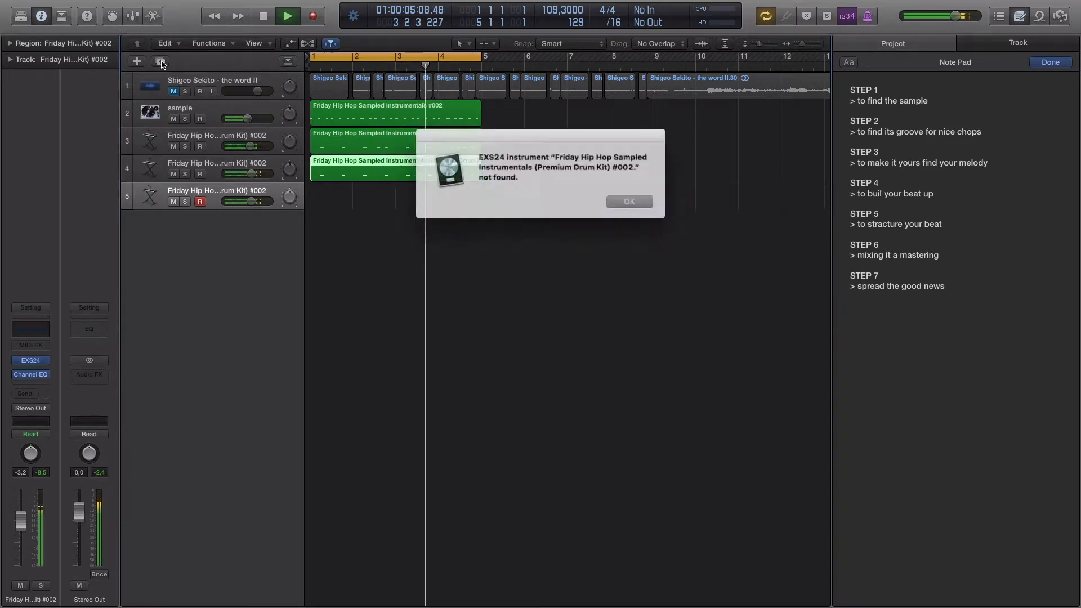
left_click(625, 201)
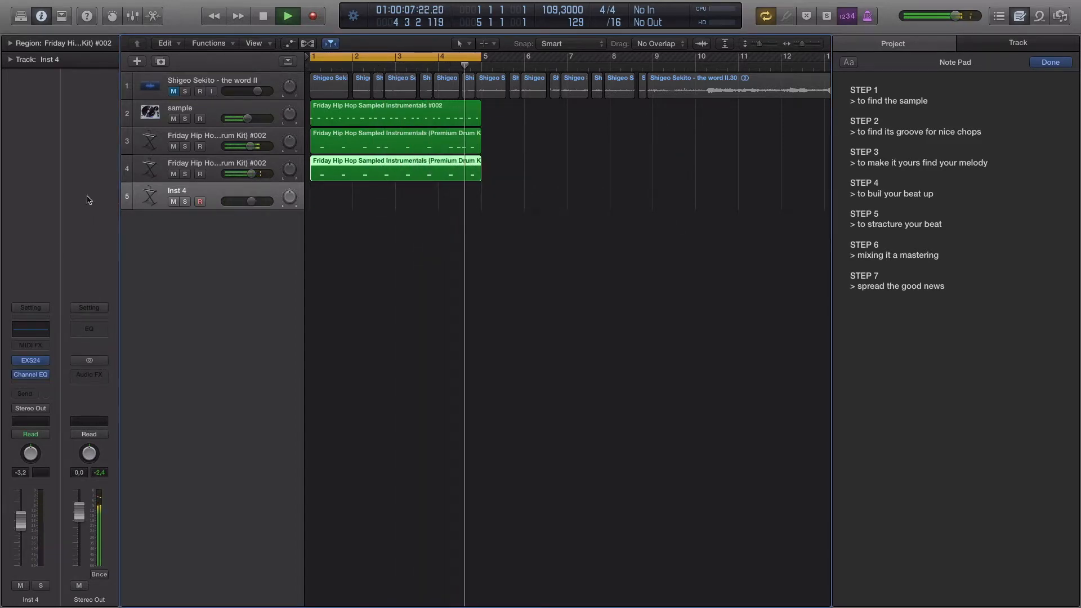
left_click(32, 363)
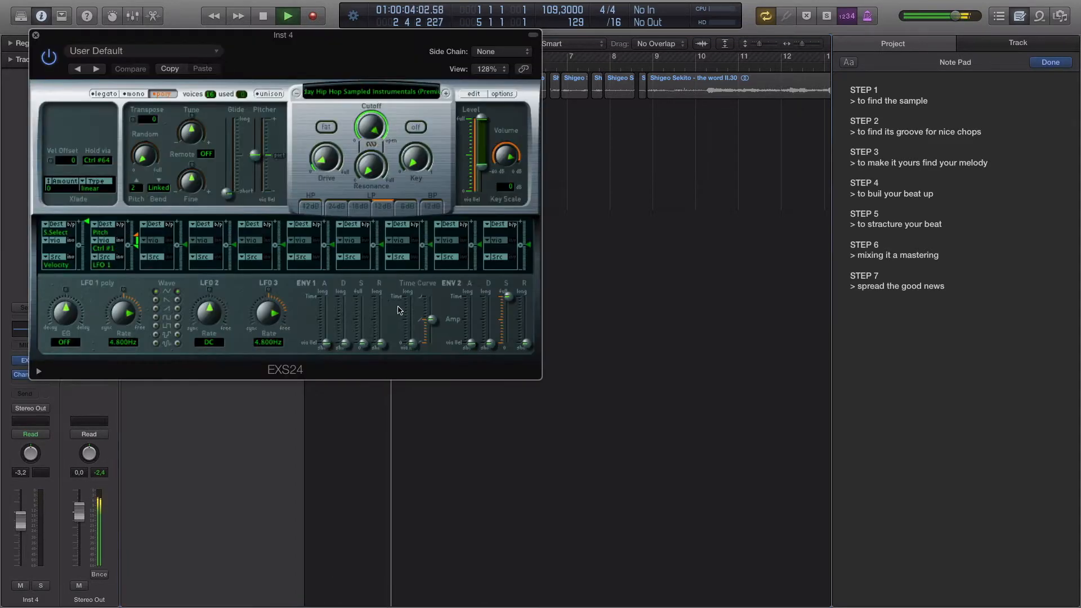
left_click(417, 96)
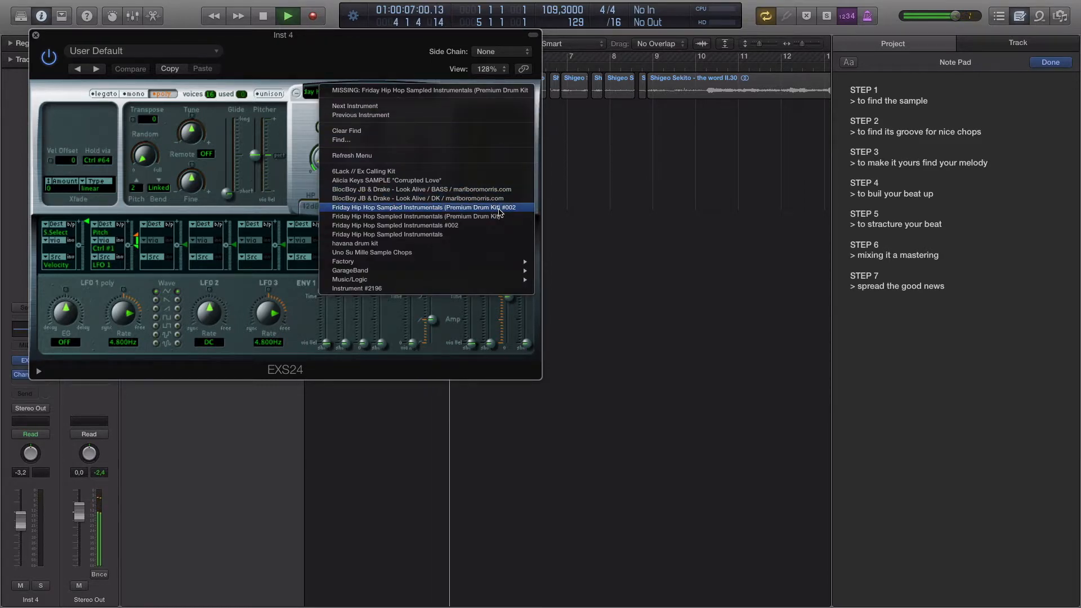
left_click(499, 209)
left_click(35, 35)
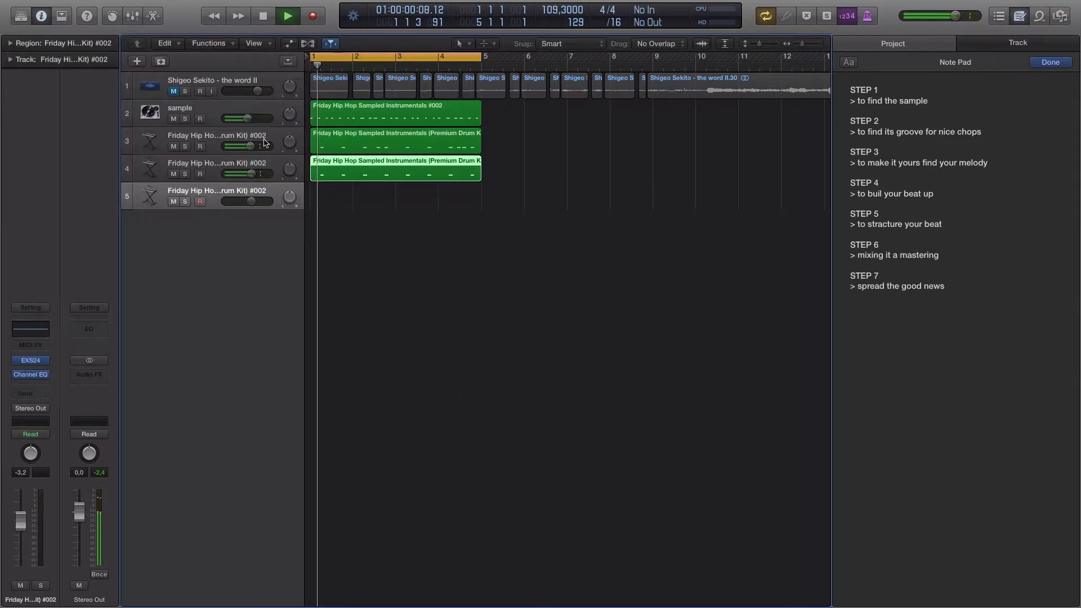
- Create an empty MIDI region on track 5, extend it from bar 1 to bar 5, and open it in the Piano Roll
right_click(321, 200)
left_click(335, 206)
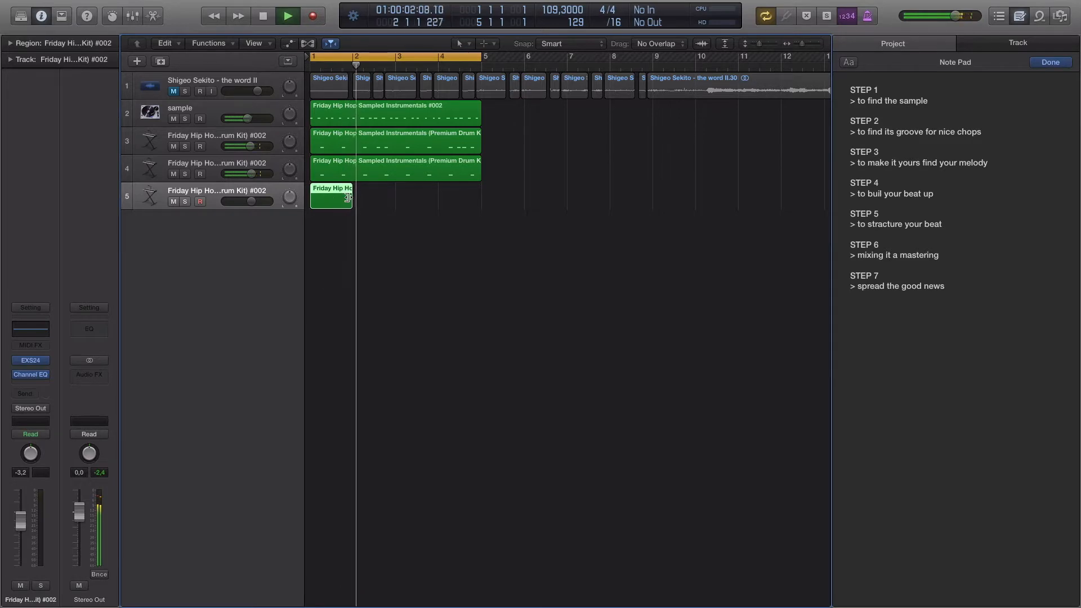
left_click_drag(352, 197, 480, 197)
double_click(402, 203)
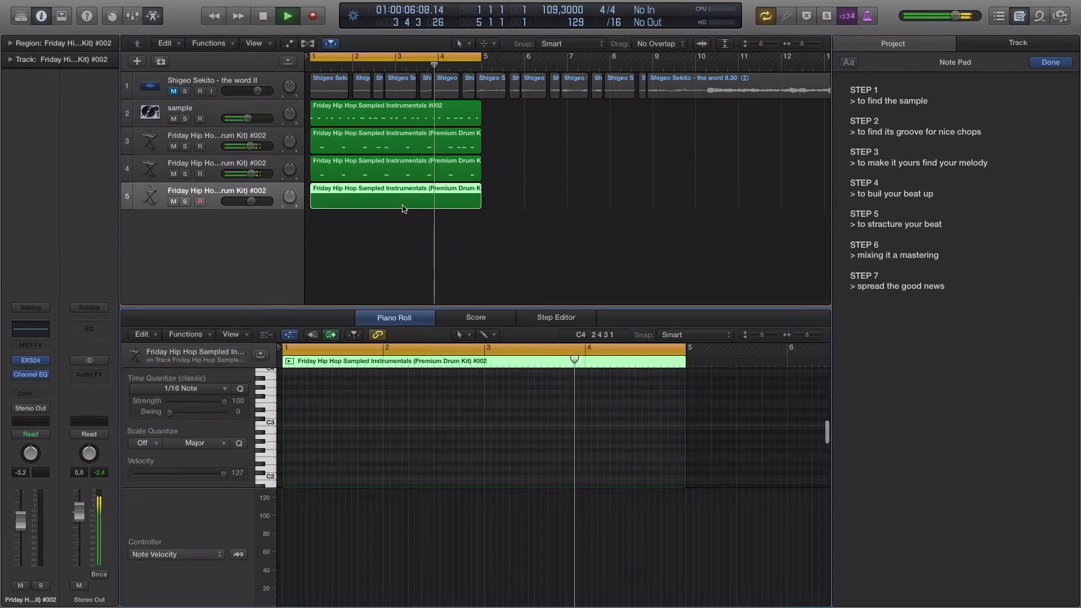
- Place two eighth-note-long F1 notes in the new region, on beats 1 and 2 of bar 1
scroll(312, 428, "down", 3)
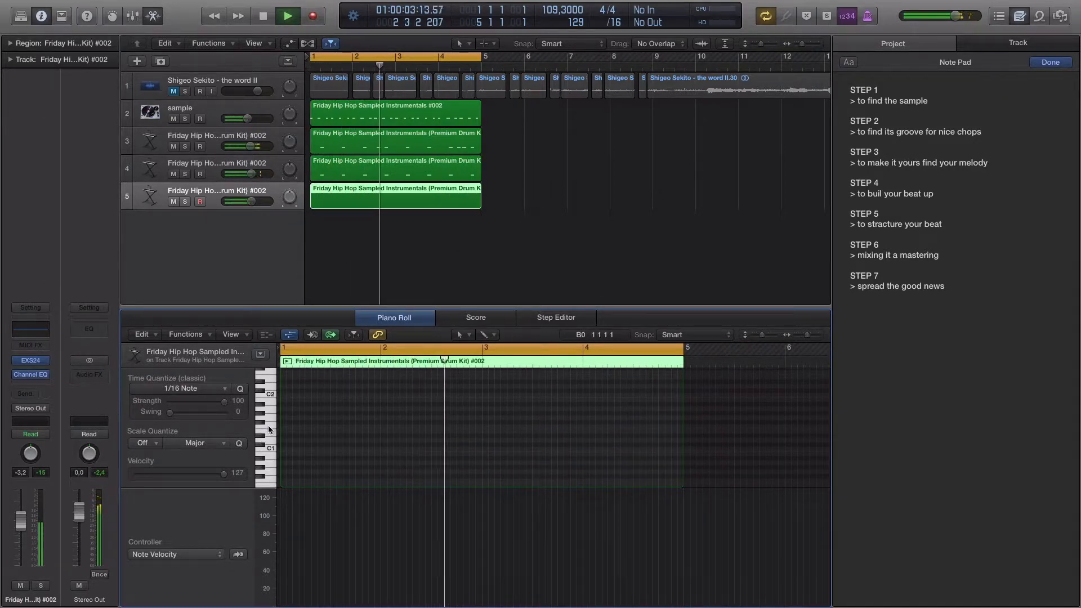
key("Return")
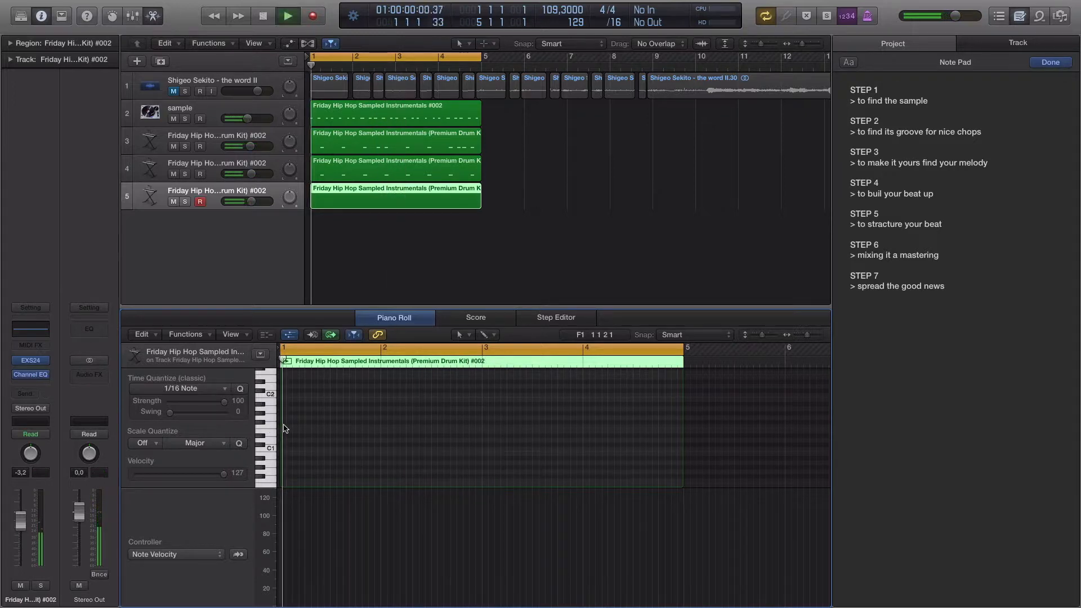
key("space")
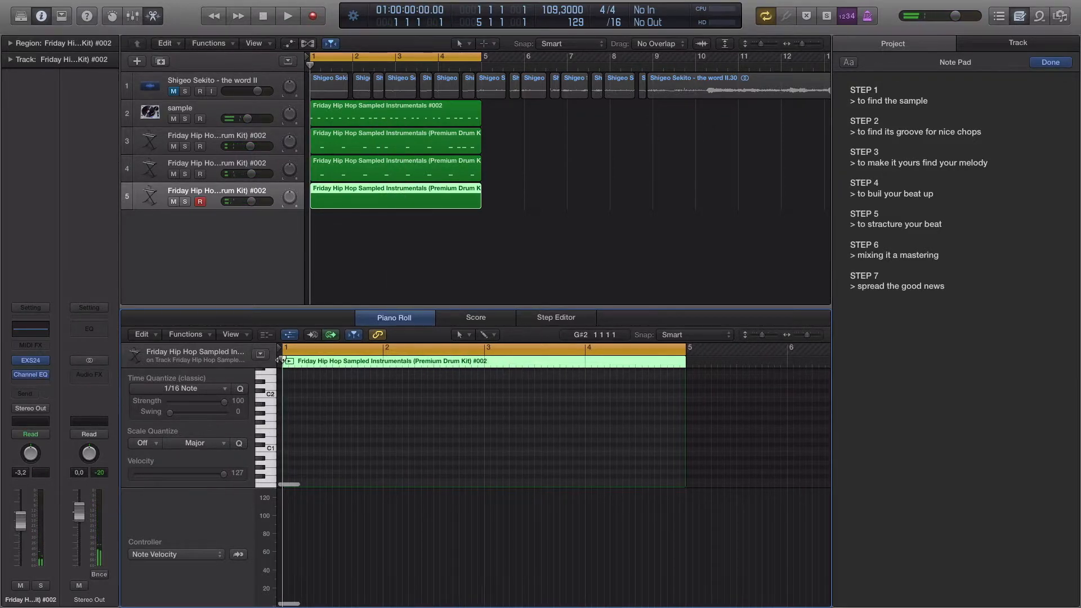
key("space")
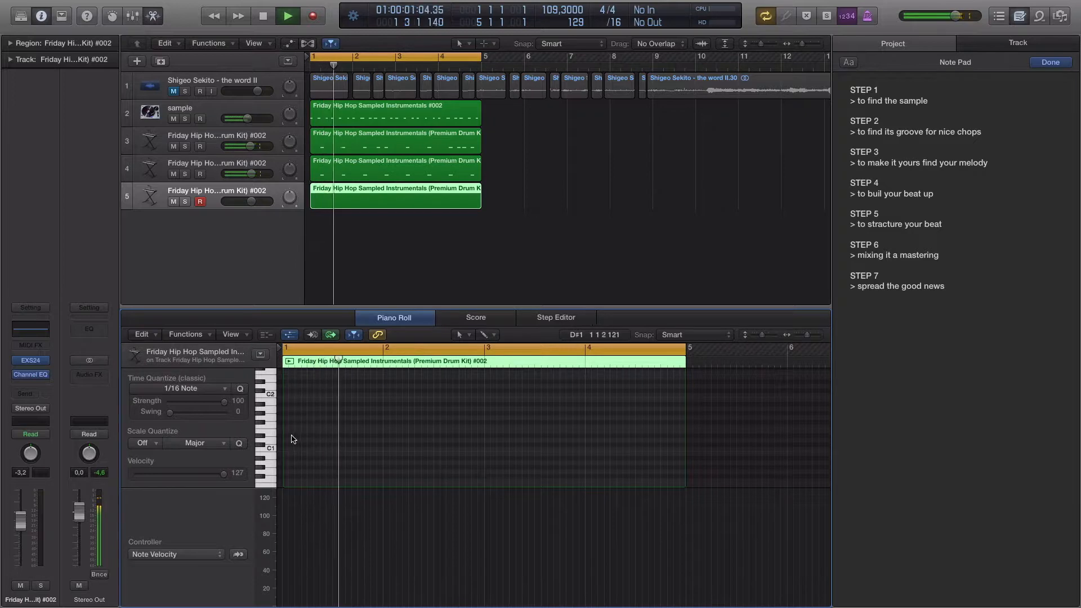
left_click(287, 426)
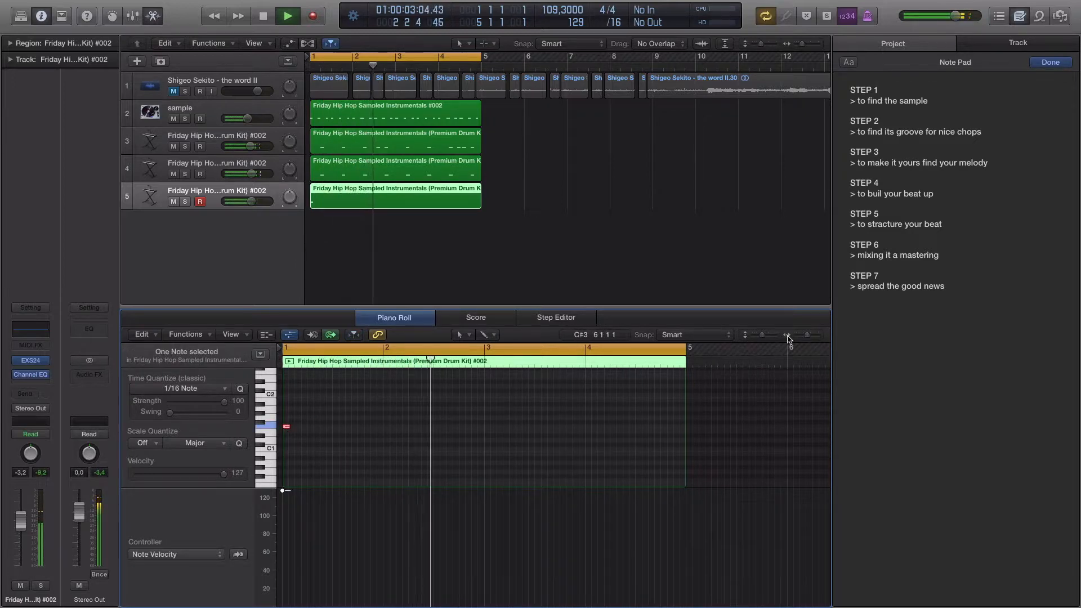
left_click_drag(764, 338, 811, 339)
scroll(448, 412, "left", 5)
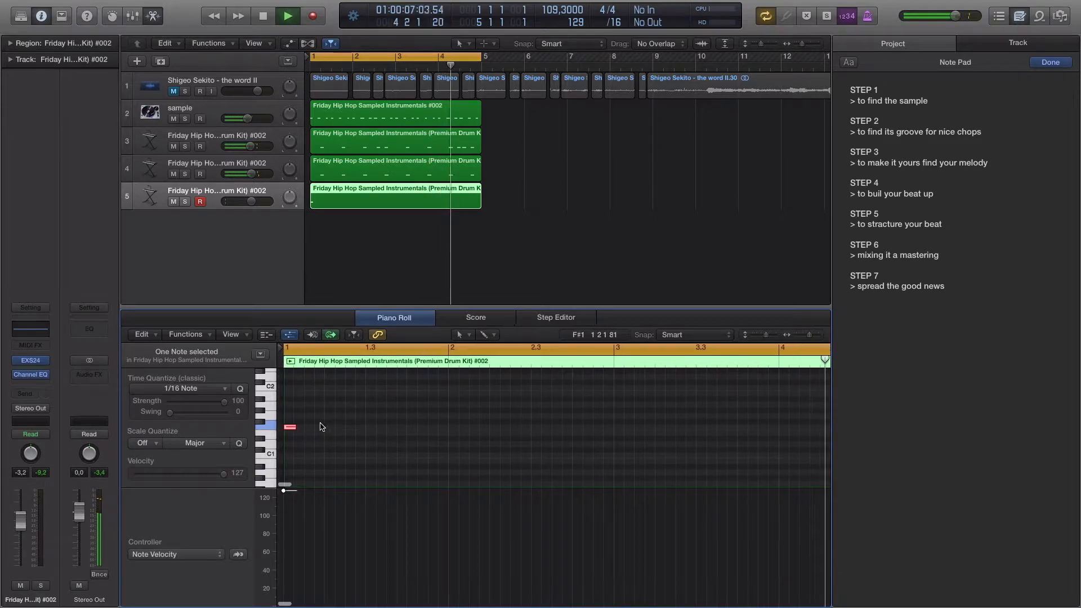
left_click_drag(291, 427, 303, 427)
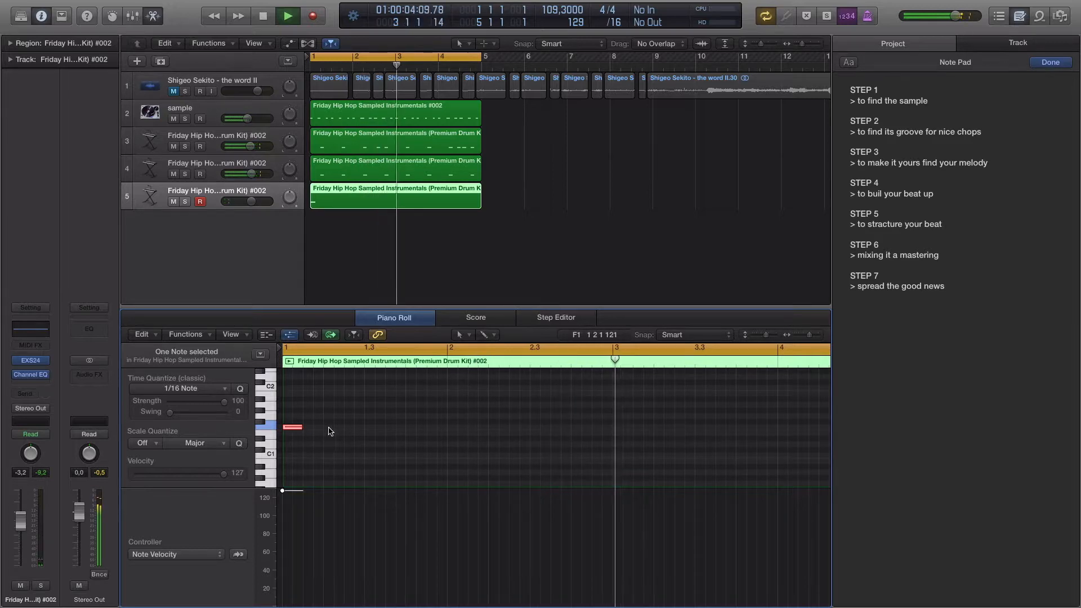
left_click(328, 428)
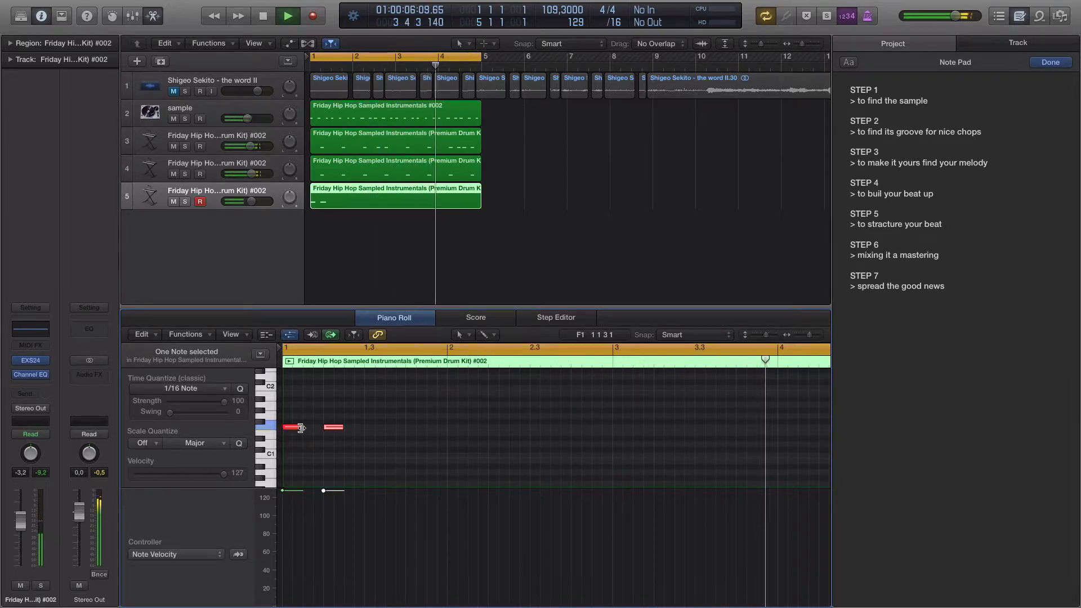
- Shorten both F1 notes to a sixteenth and move the second to position 1 1 4 1, checking the timing in playback
key("space")
key("space")
mouse_move(302, 428)
left_mouse_down()
mouse_move(291, 428)
mouse_move(339, 428)
mouse_move(322, 429)
left_mouse_up()
key("space")
left_click(325, 430)
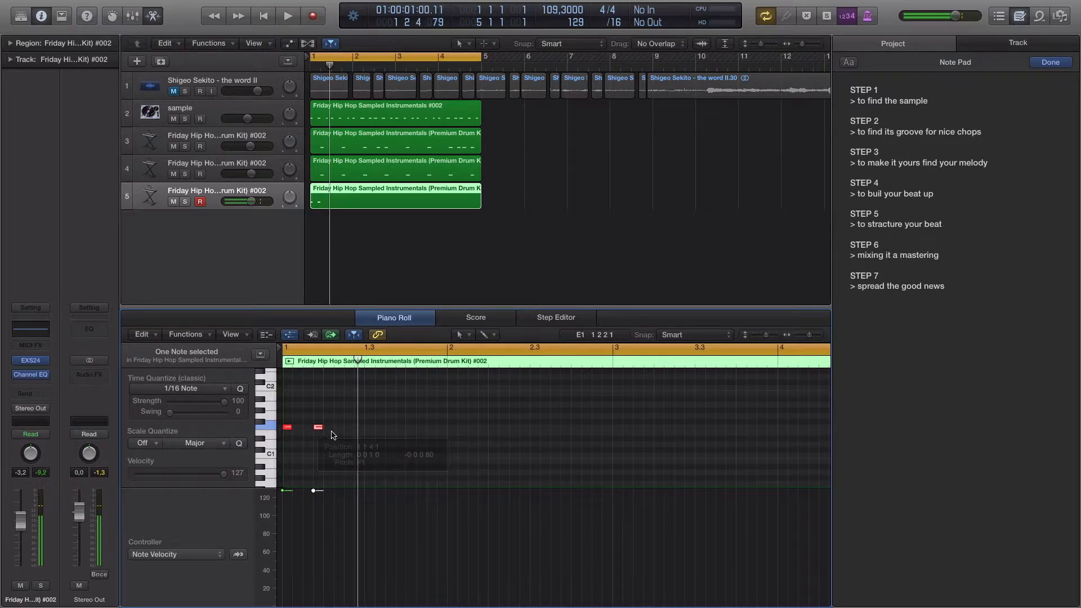
key("space")
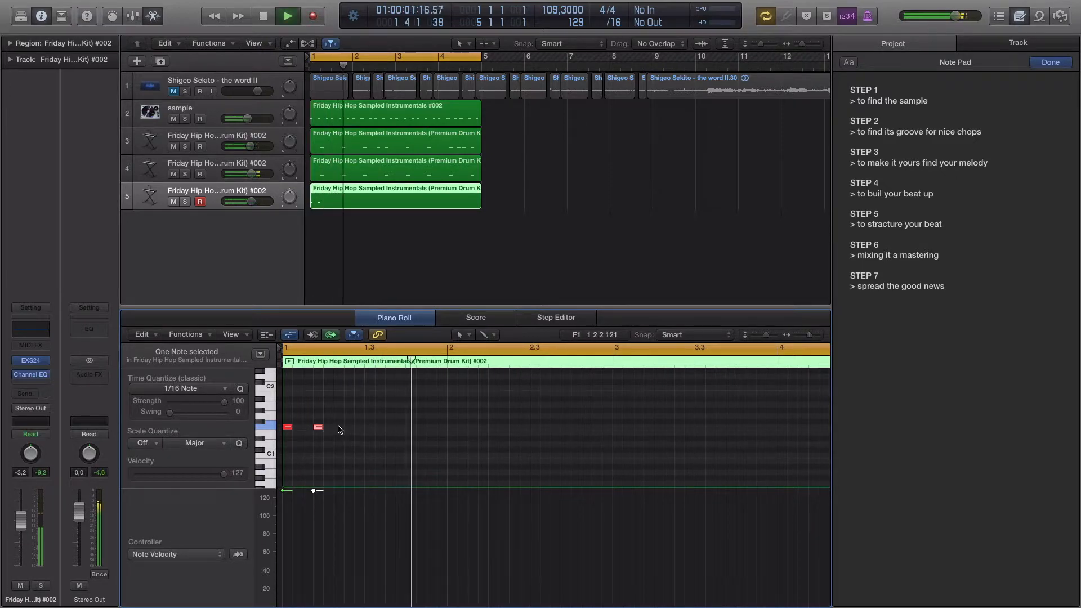
key("space")
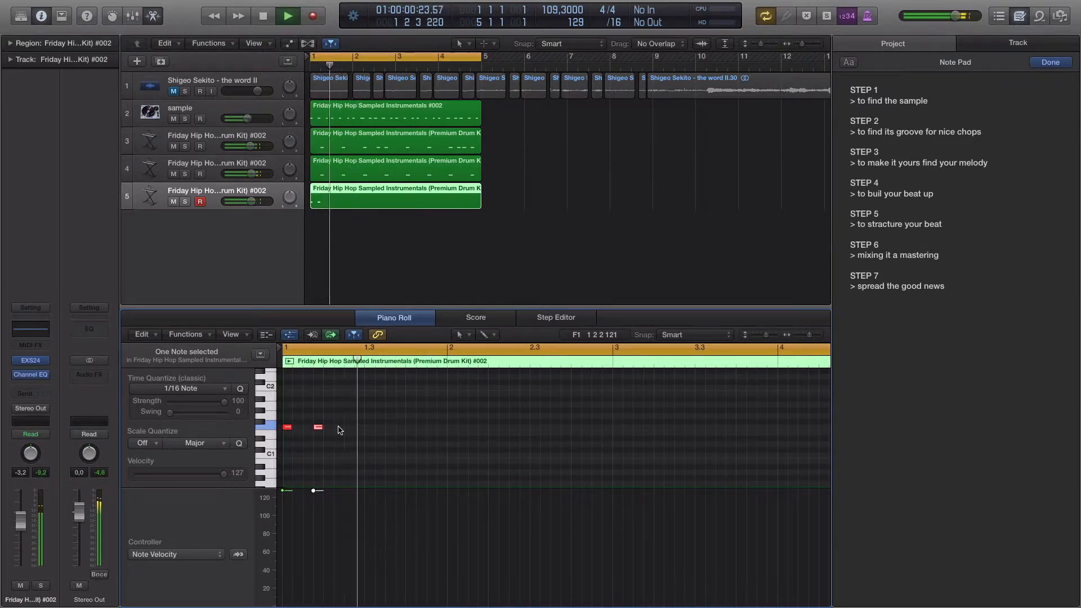
- Add two sixteenth F1 notes on the second sixteenths of beats 2 and 3 in bar 1 and audition them
left_click(339, 428)
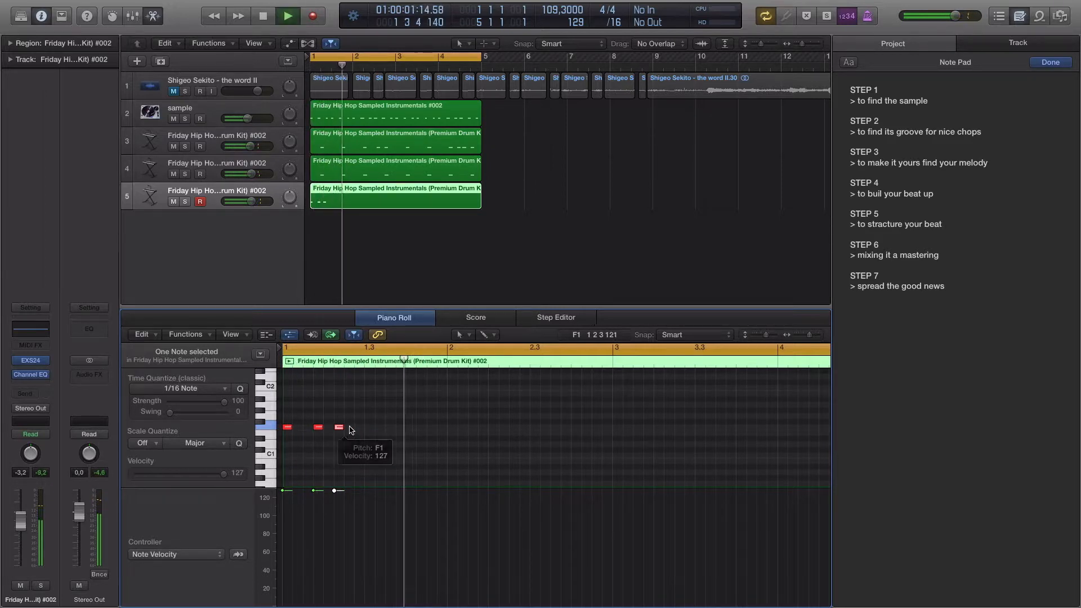
left_click(380, 428)
key("space")
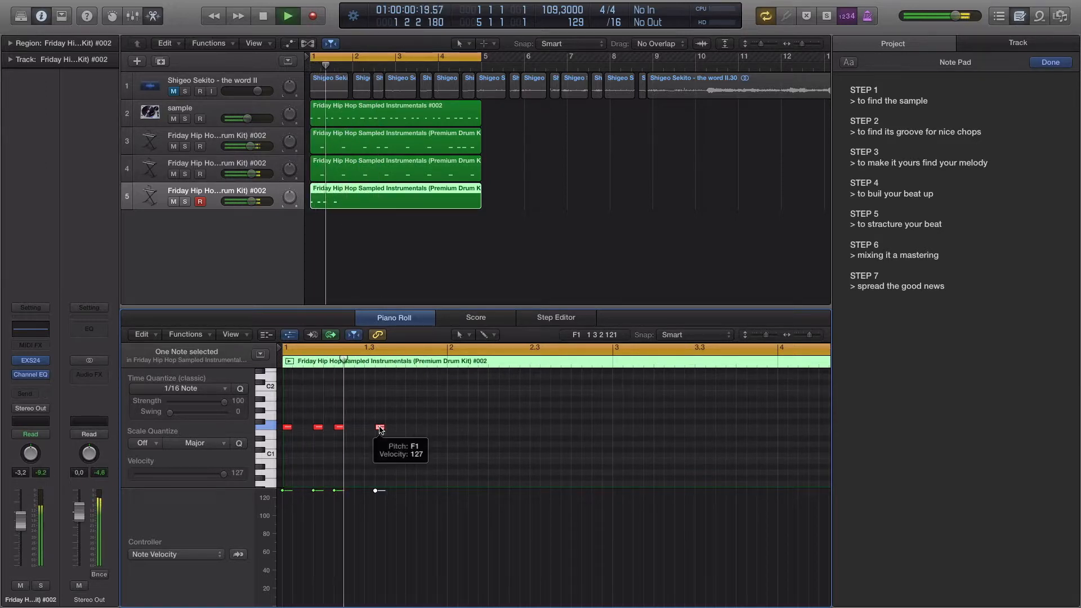
key("space")
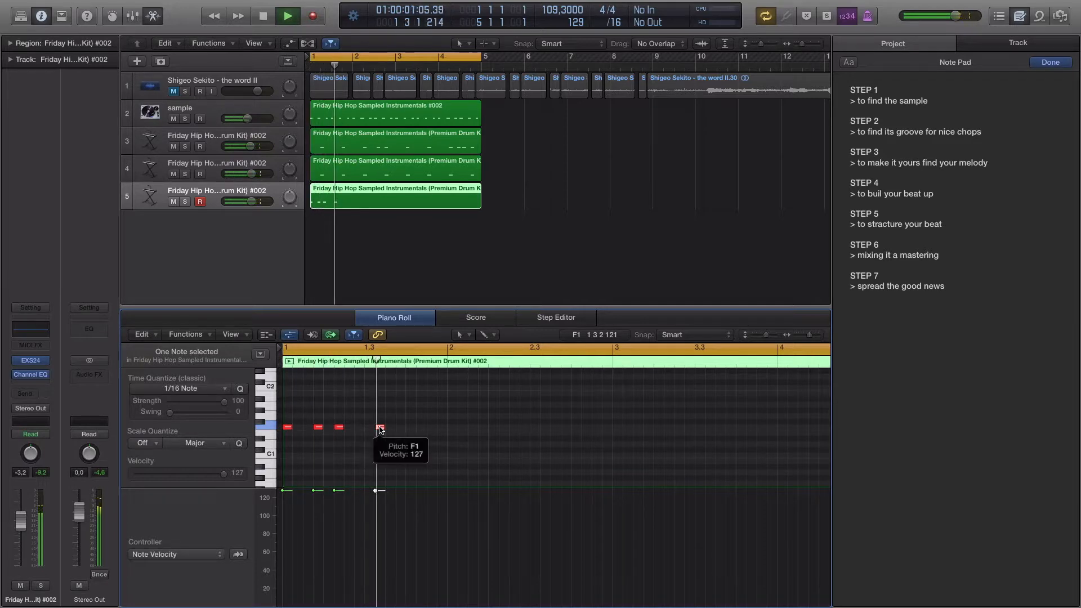
key("space")
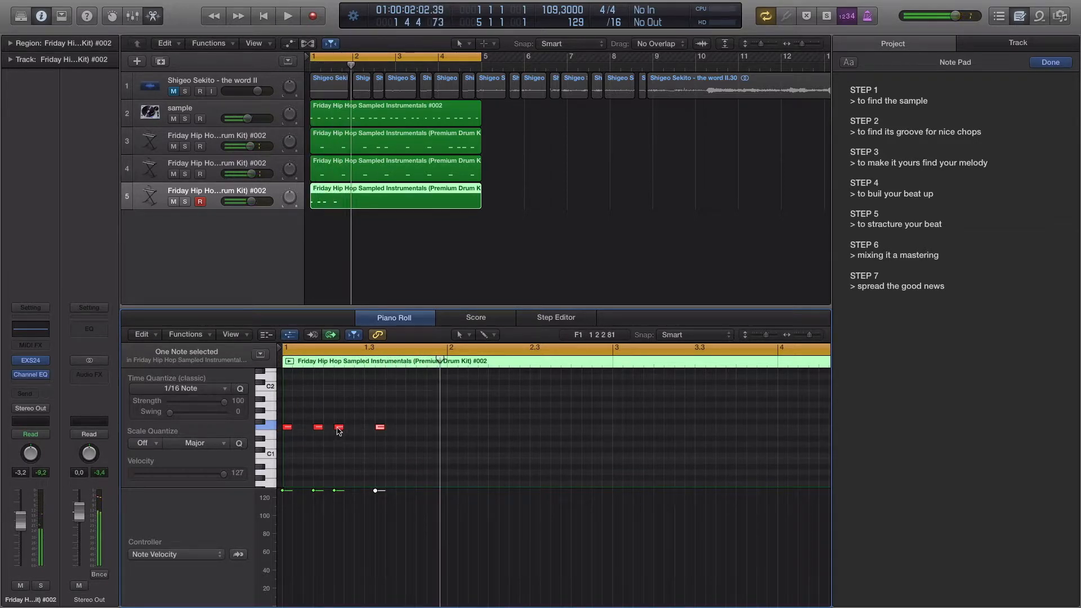
- Shift the third and fourth F1 notes to 1 2 3 and 1 3 1, and place a fifth at 1 4 2
left_click_drag(338, 432, 370, 431)
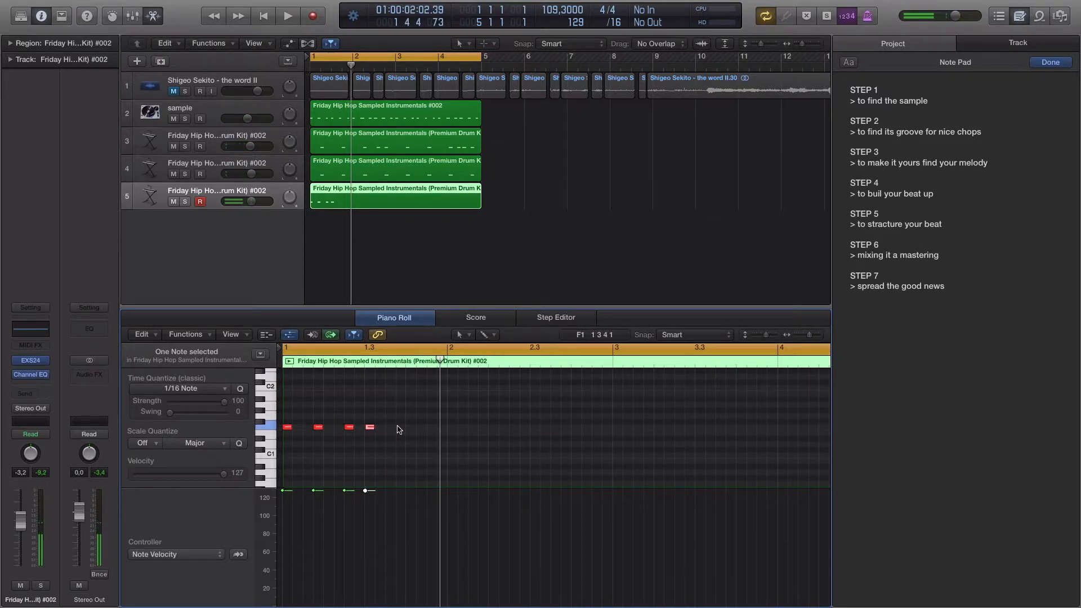
key("space")
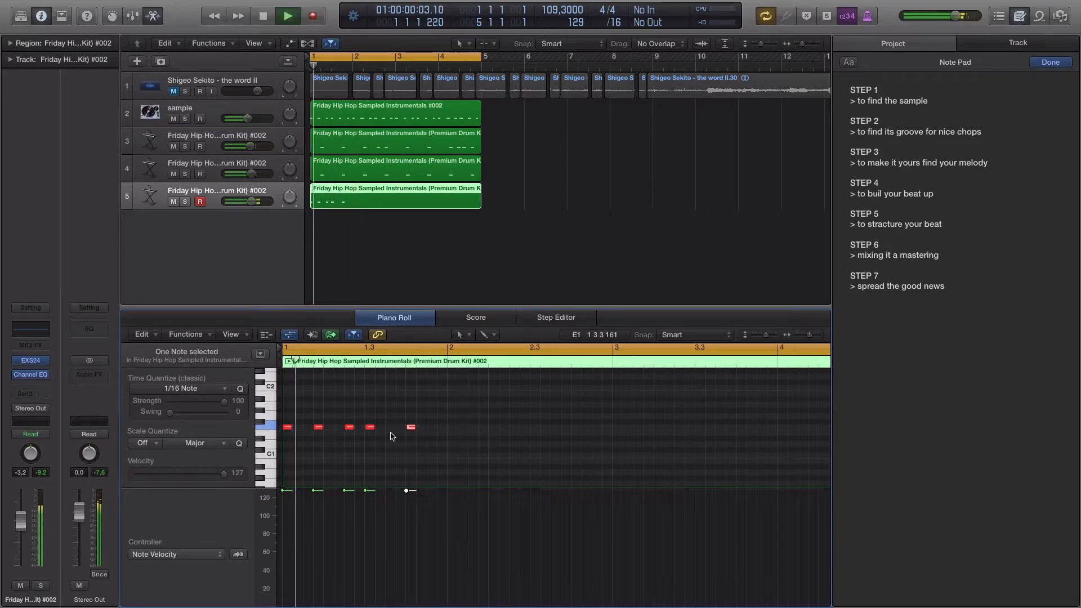
left_click_drag(419, 430, 429, 430)
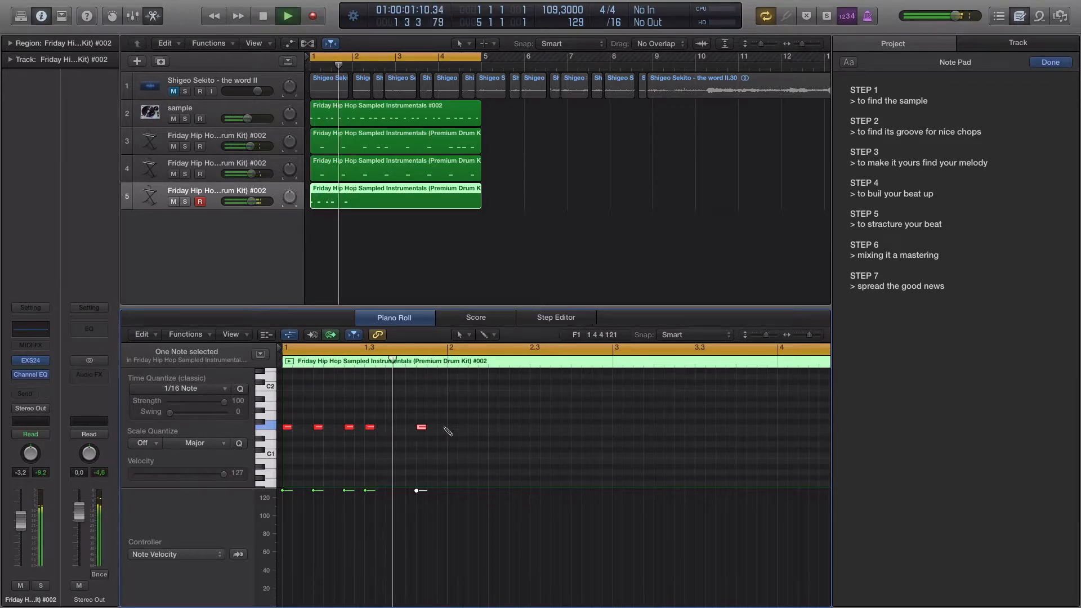
- Continue the pattern through bar 2 with F1 sixteenth notes at 2 1 1, 2 1 3, 2 2 2, 2 2 4, 2 3 3 and 2 4 2
left_click(451, 427)
left_click(471, 427)
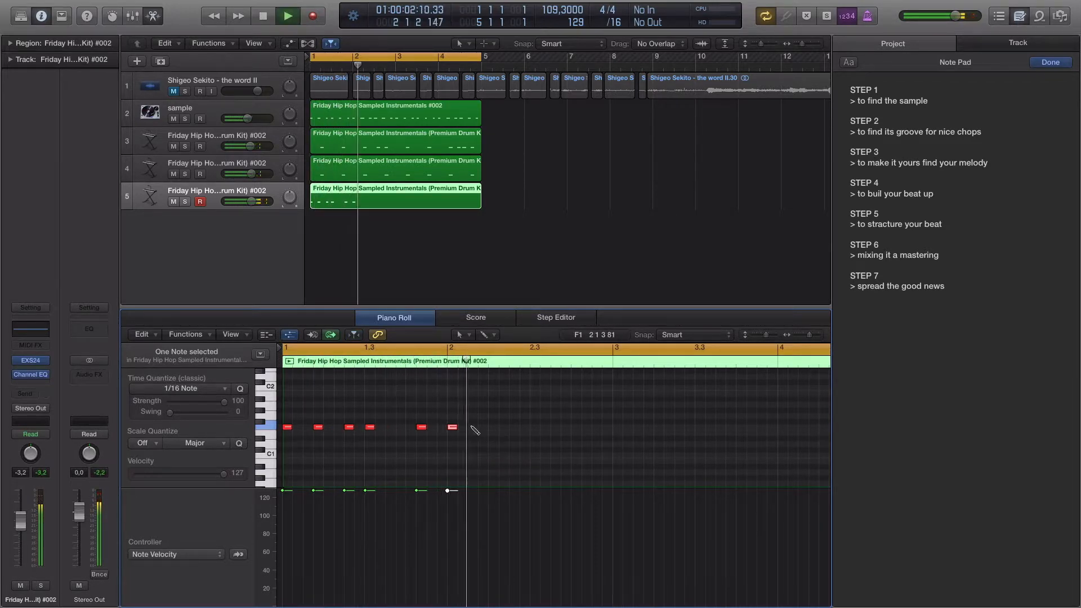
left_click(503, 427)
left_click(524, 427)
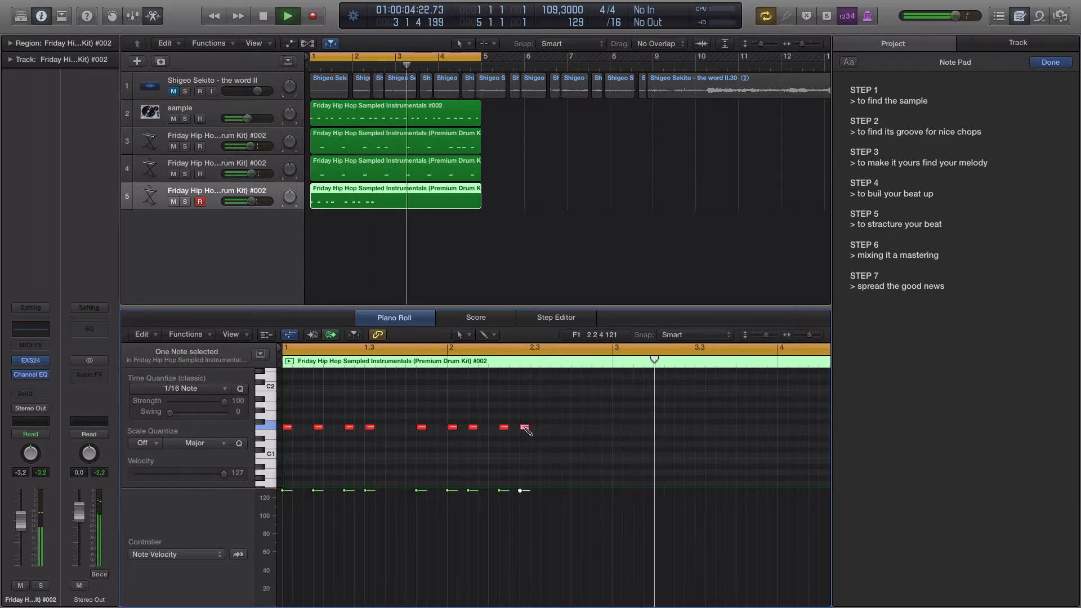
left_click(554, 427)
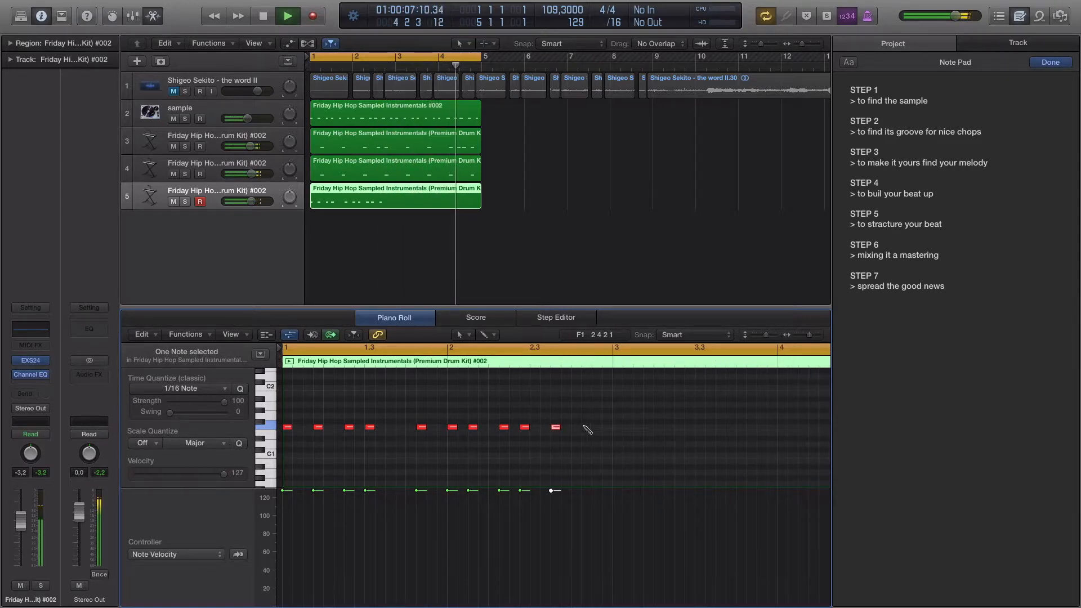
key("space")
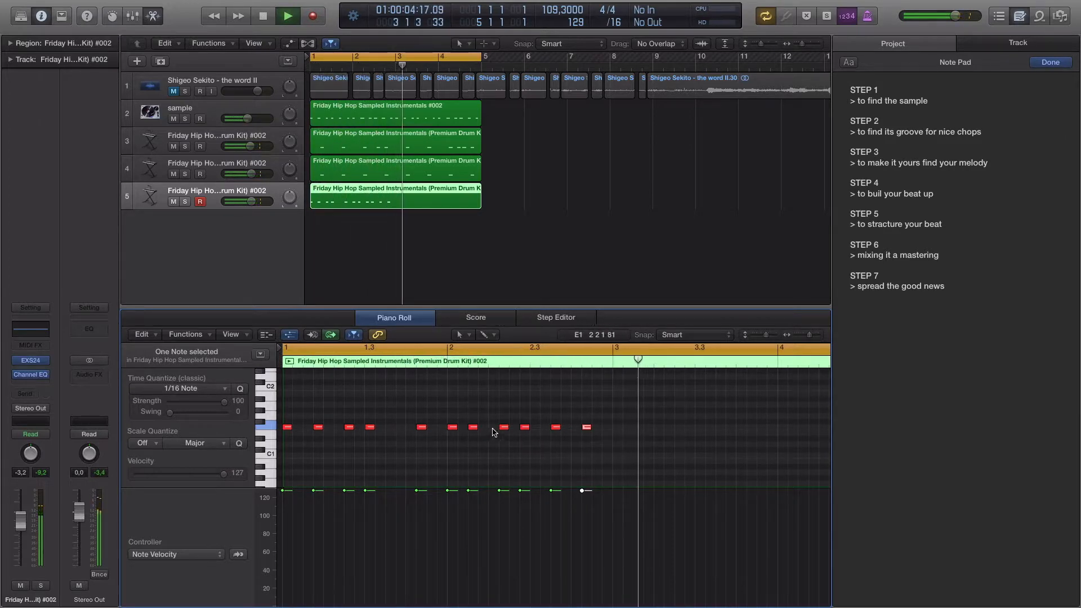
- Copy all F1 notes from bars 1 and 2 to bar 3, close the Piano Roll and play the loop
left_click_drag(608, 445, 288, 426)
left_click_drag(637, 359, 602, 359)
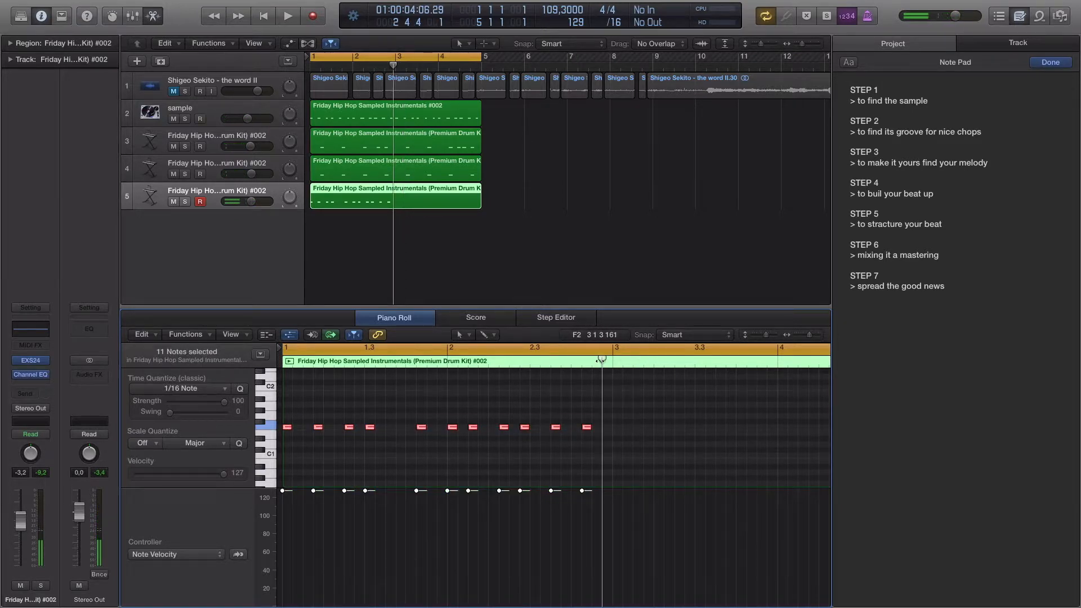
key("super+v")
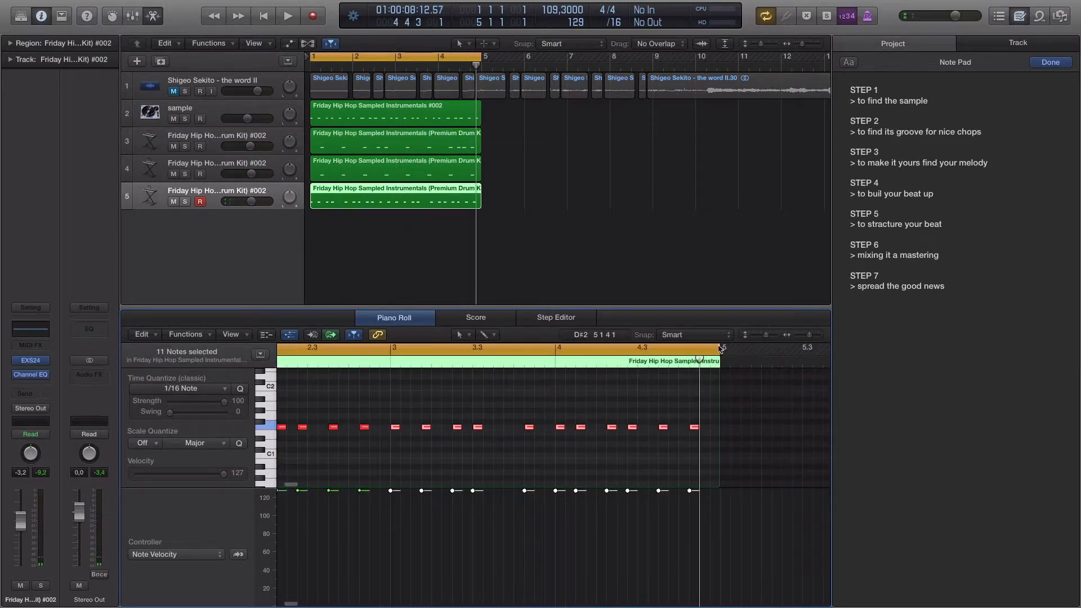
key("p")
key("space")
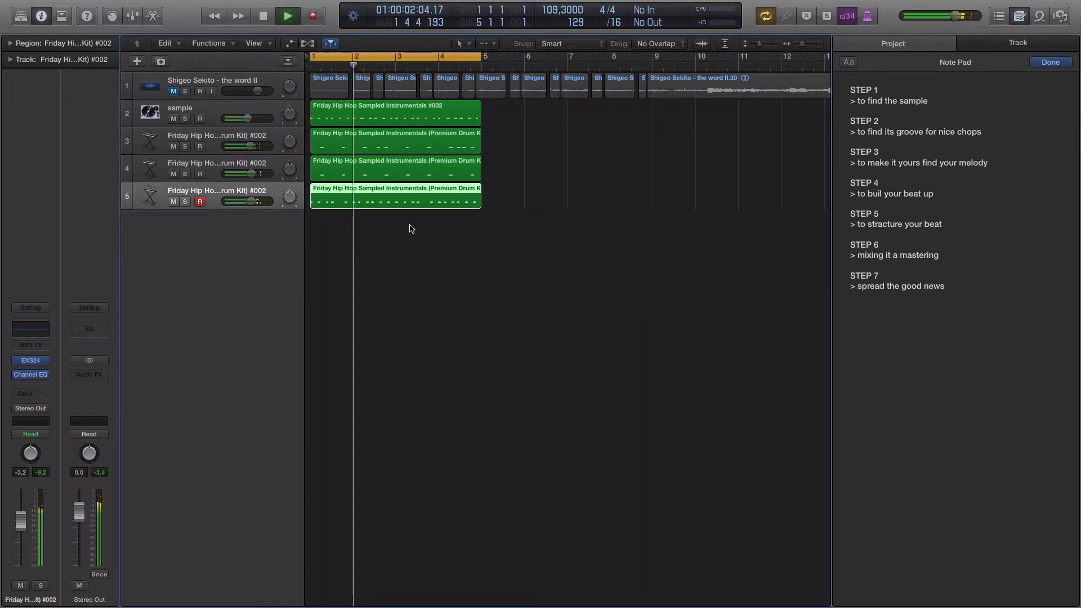
- Open the track 5 region in the Piano Roll, select all its F1 notes and stop playback
double_click(355, 201)
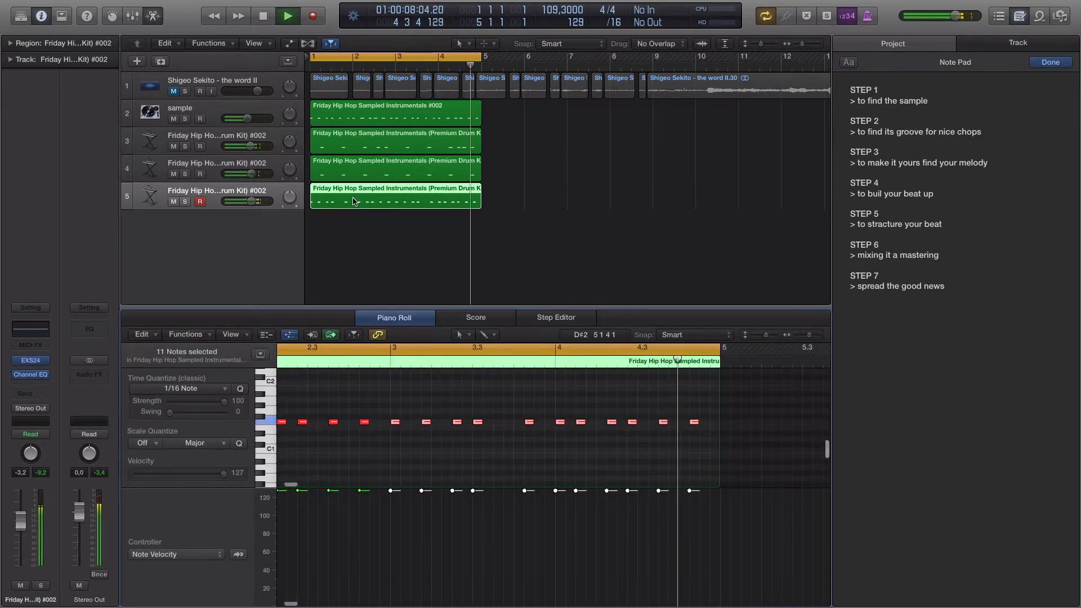
scroll(432, 533, "left", 8)
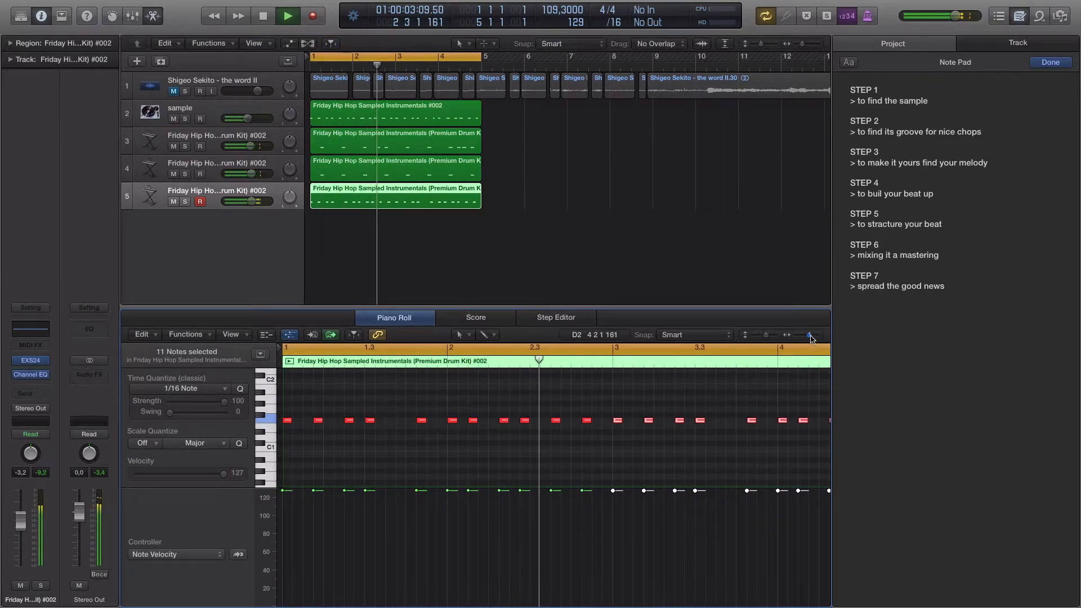
left_click_drag(810, 338, 808, 336)
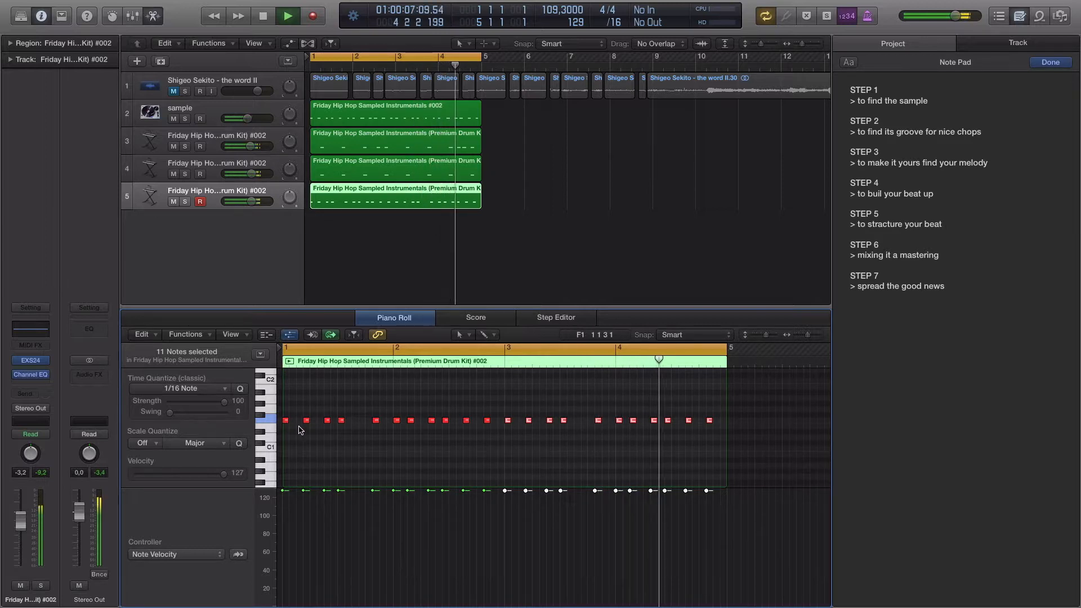
key("space")
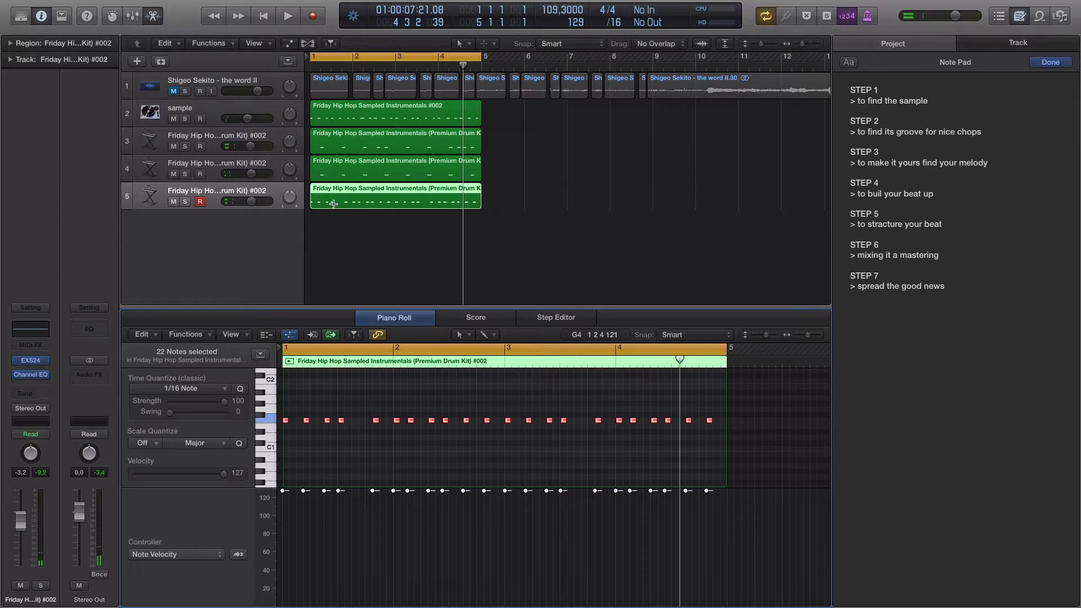
- Duplicate track 5 as a new track and load the Friday Hip Hop Sampled Instrumentals (Premium Drum Kit) #002 instrument into its EXS24
left_click(161, 61)
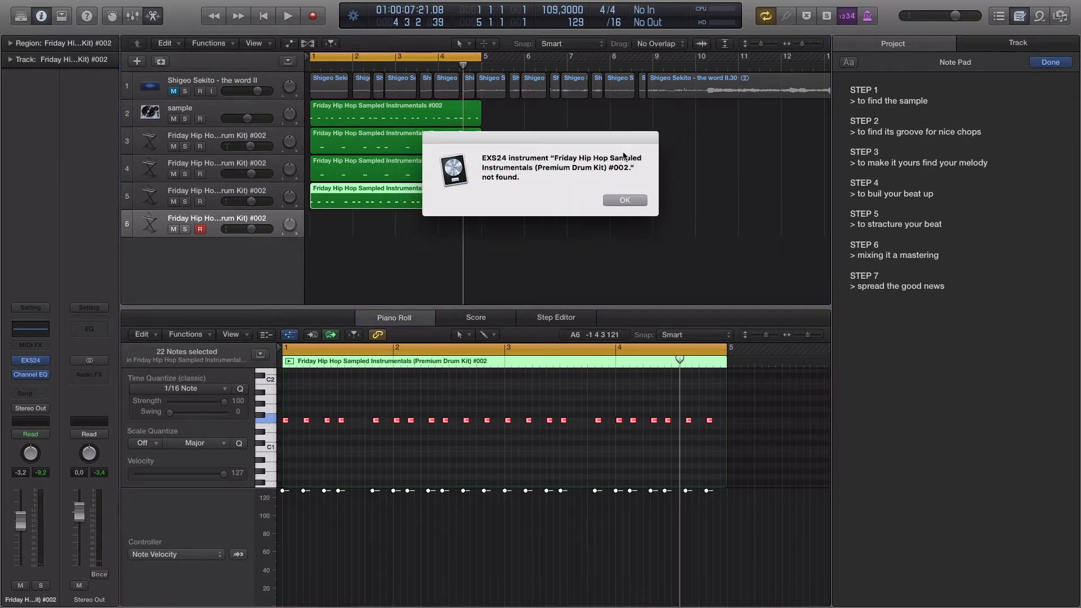
left_click(634, 206)
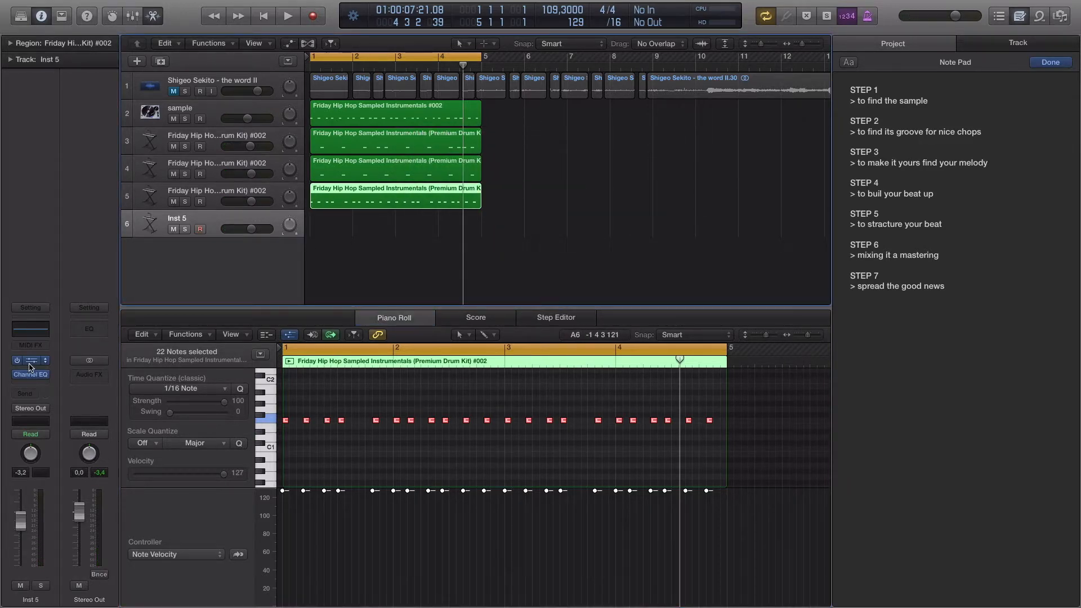
left_click(31, 361)
left_click(392, 93)
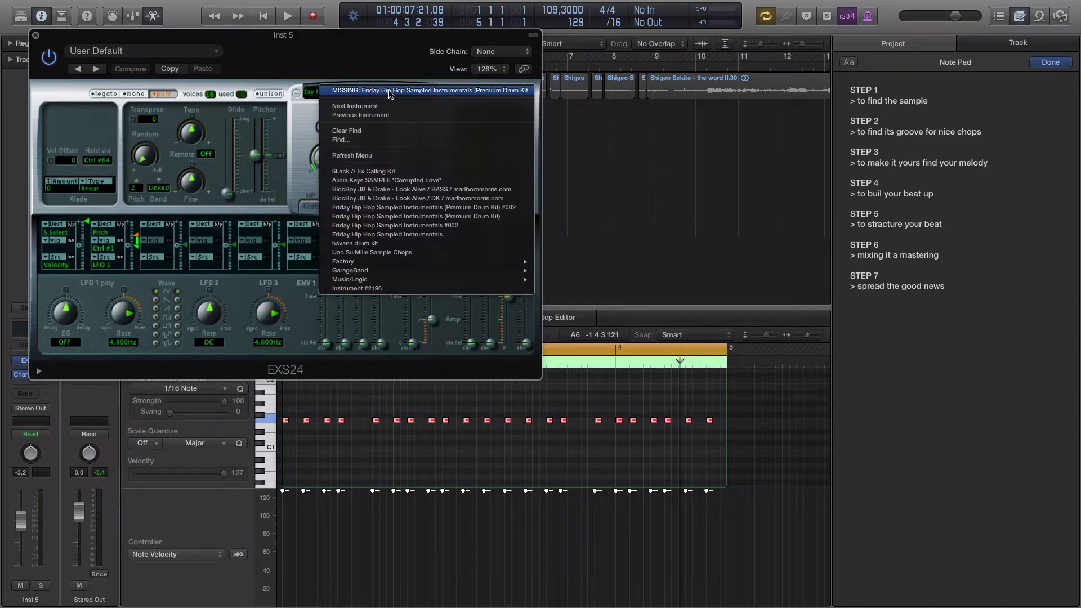
left_click(466, 211)
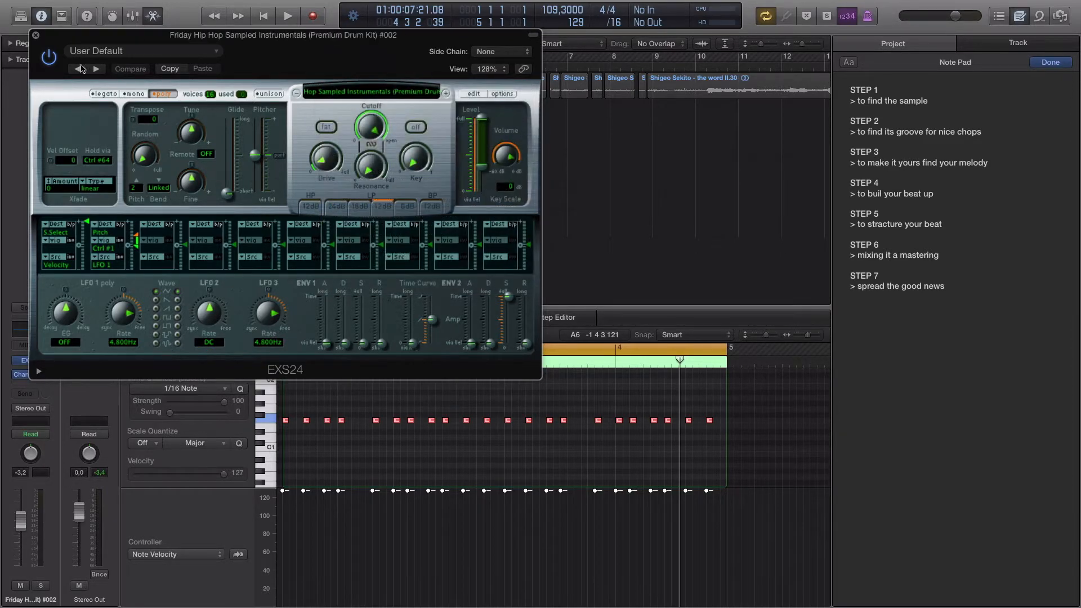
left_click(36, 36)
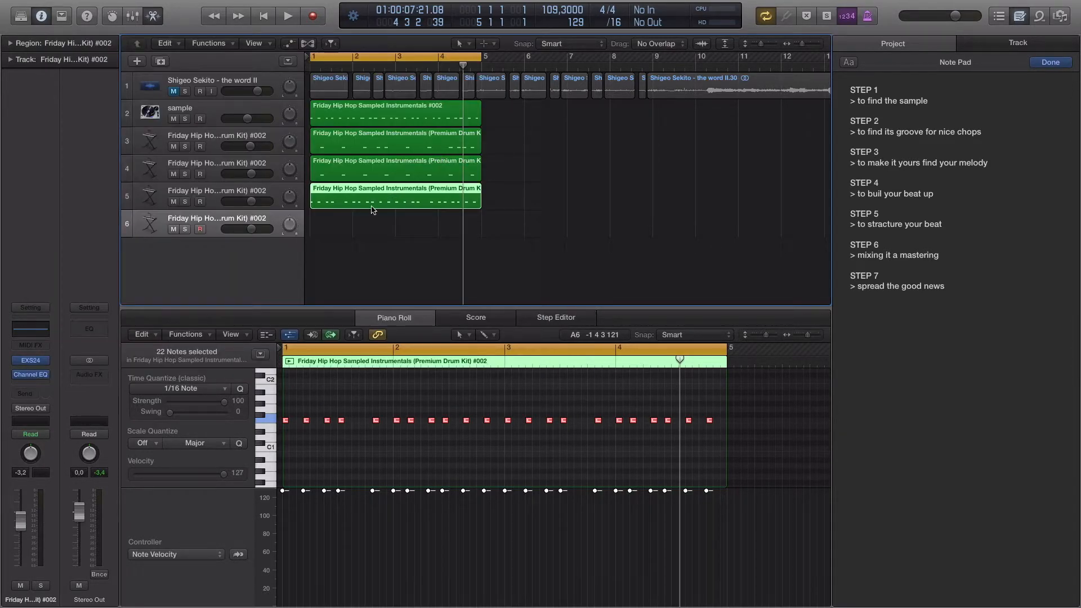
- Copy the track 5 region onto track 6 at bar 1
double_click(314, 65)
key("space")
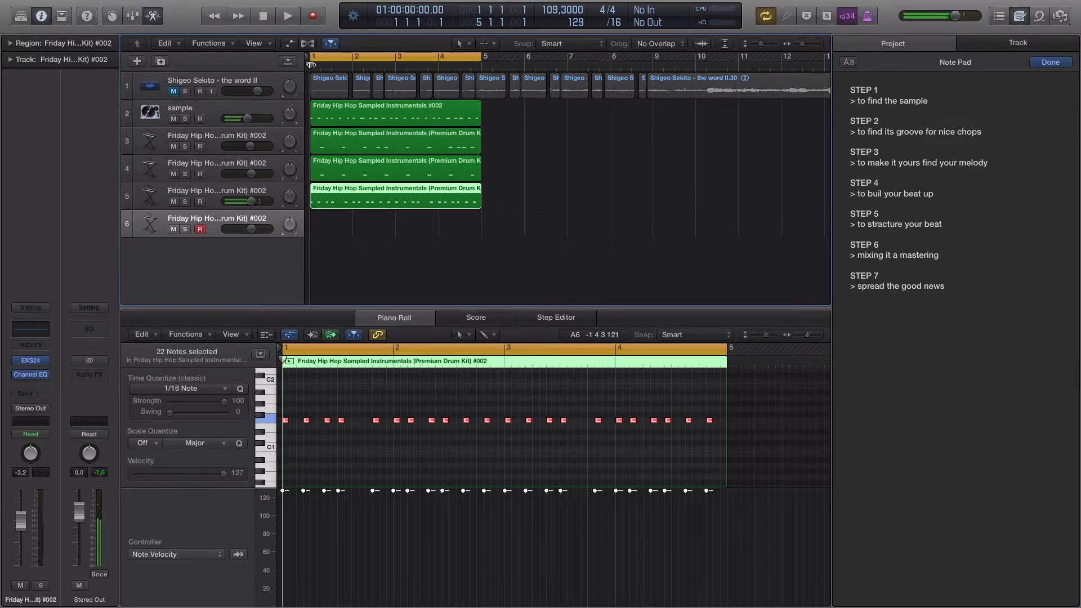
key("super+v")
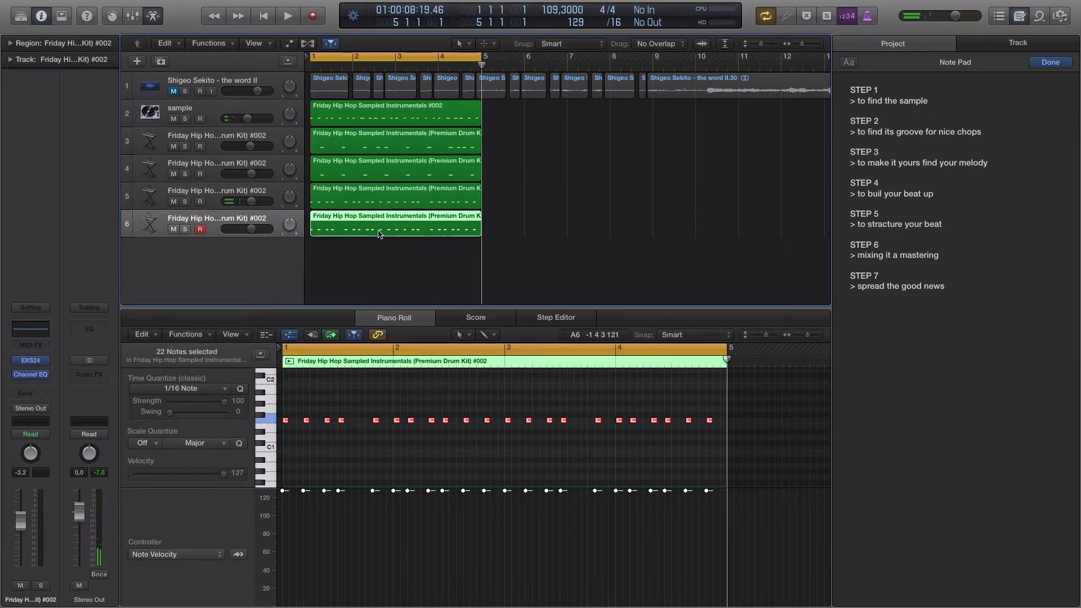
- Transpose all notes in the track 6 region to F#1, play the loop and close the Piano Roll
left_click(265, 420)
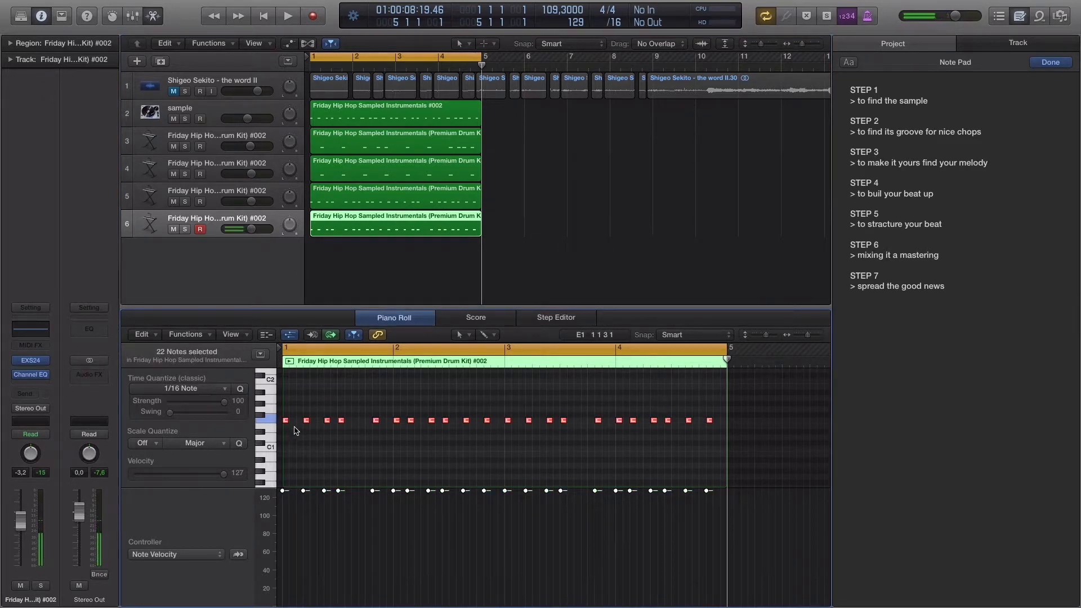
left_click_drag(286, 423, 286, 418)
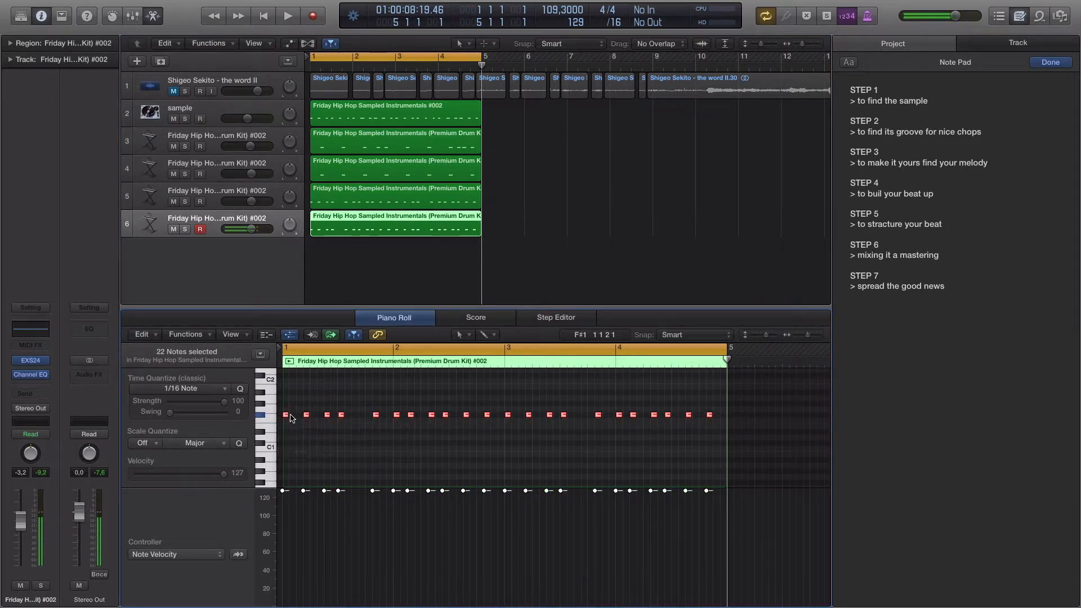
key("space")
key("e")
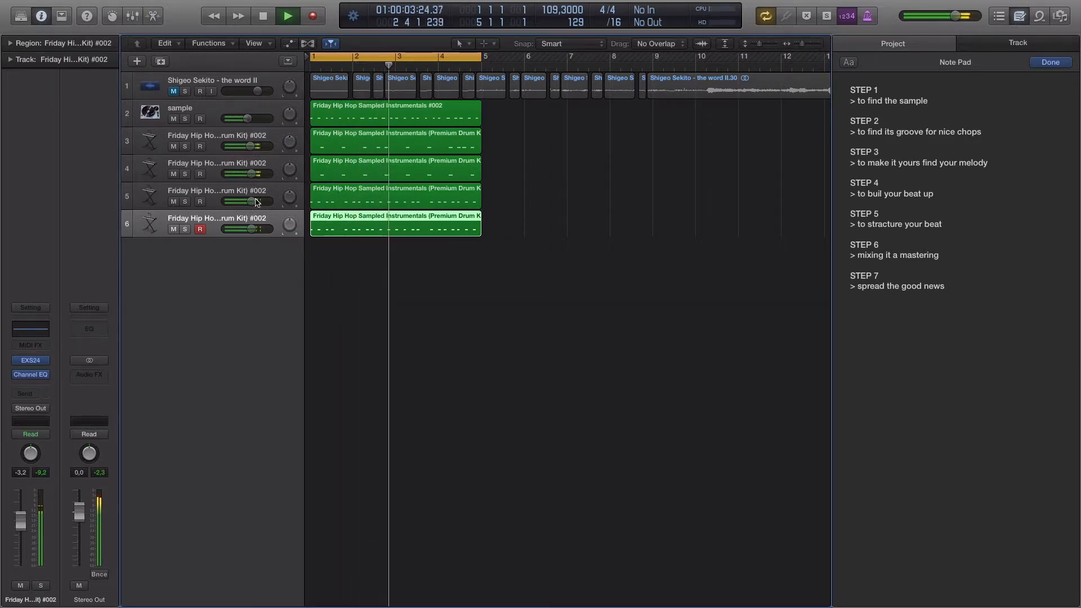
- Lower track 5's volume slightly and compare tracks 5 and 6 by briefly muting them during playback
mouse_move(253, 202)
left_mouse_down()
mouse_move(224, 202)
mouse_move(265, 202)
mouse_move(247, 202)
left_mouse_up()
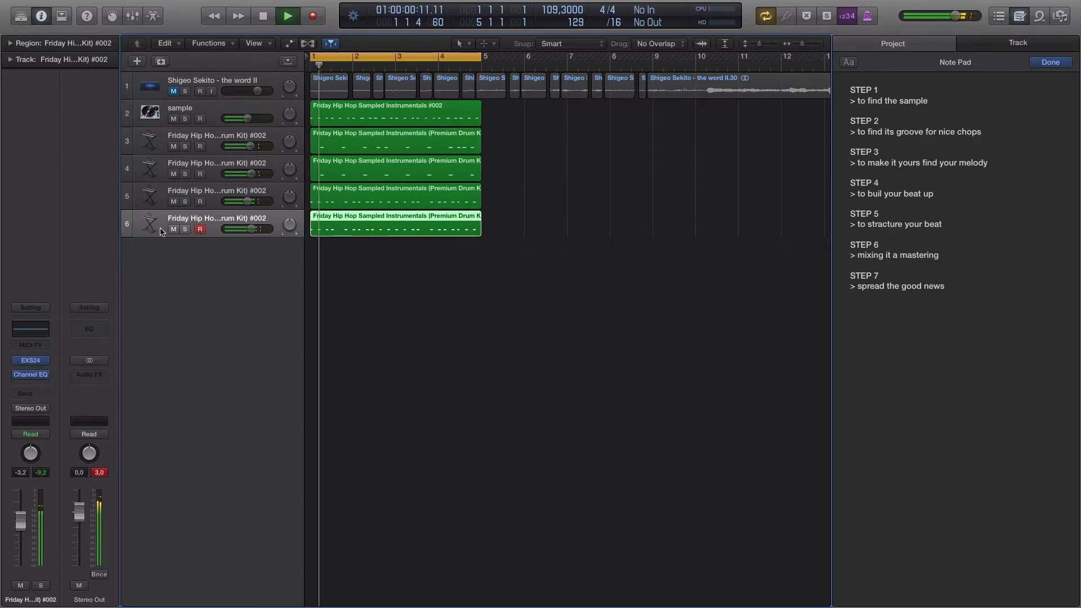
left_click(173, 229)
left_click(173, 229)
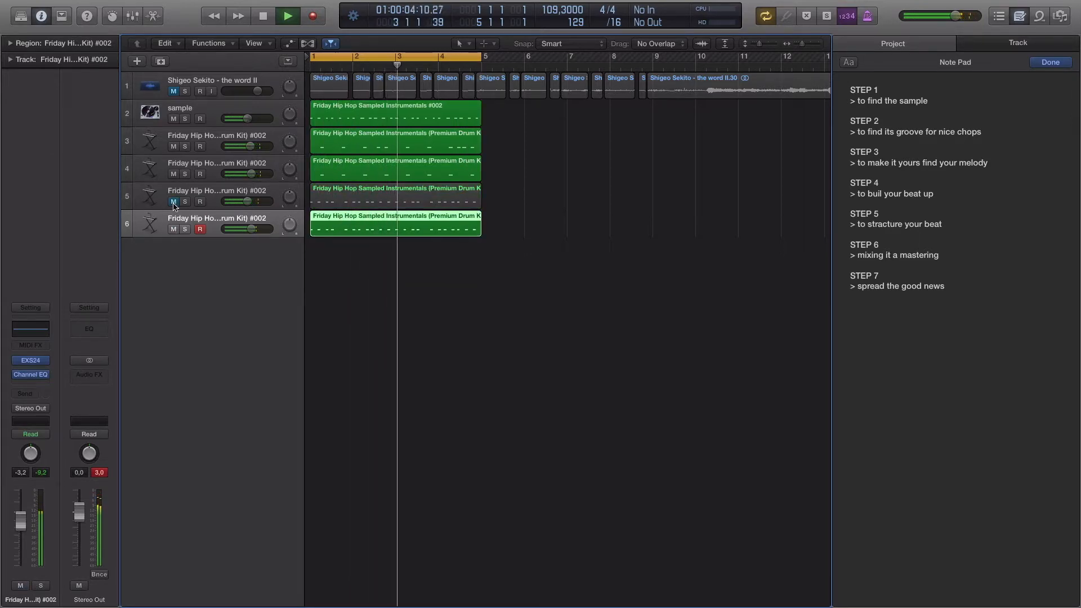
left_click(381, 285)
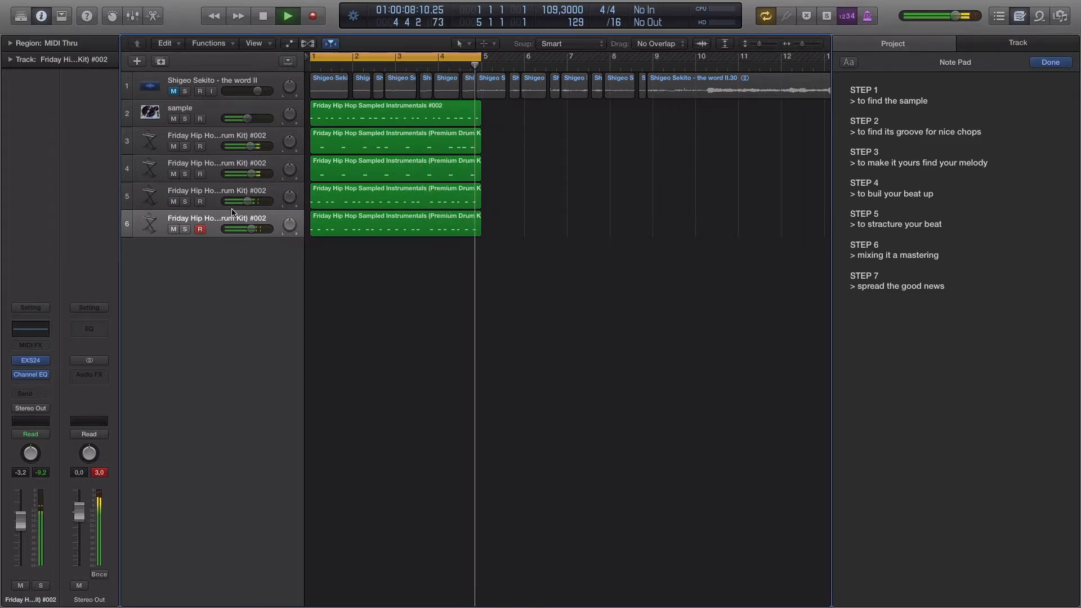
- Duplicate track 6 and load the Friday Hip Hop Sampled Instrumentals (Premium Drum Kit) #002 instrument on the new track 7
left_click(161, 61)
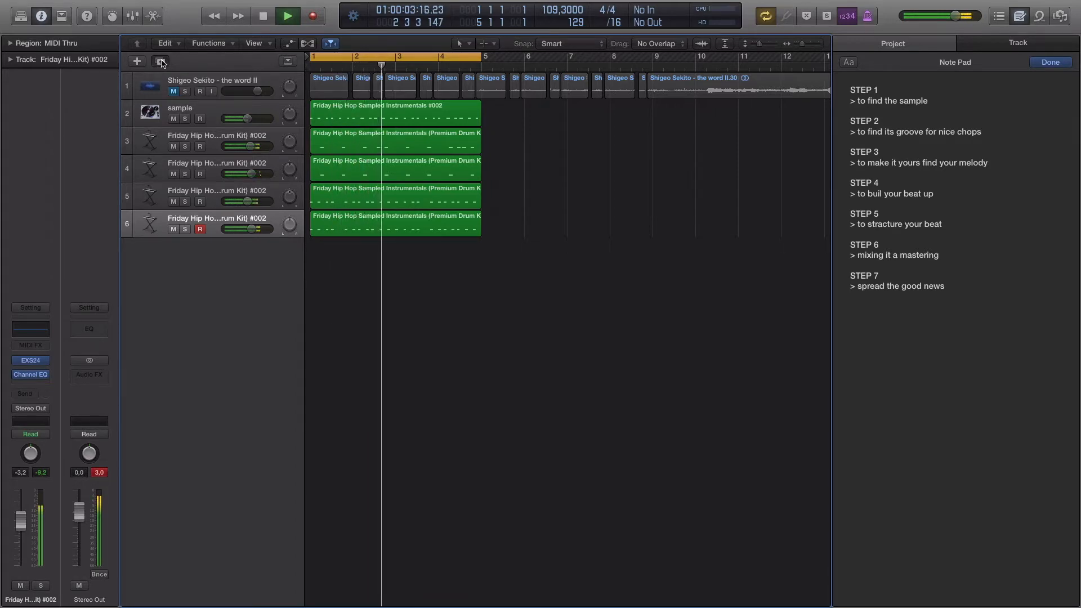
left_click(628, 202)
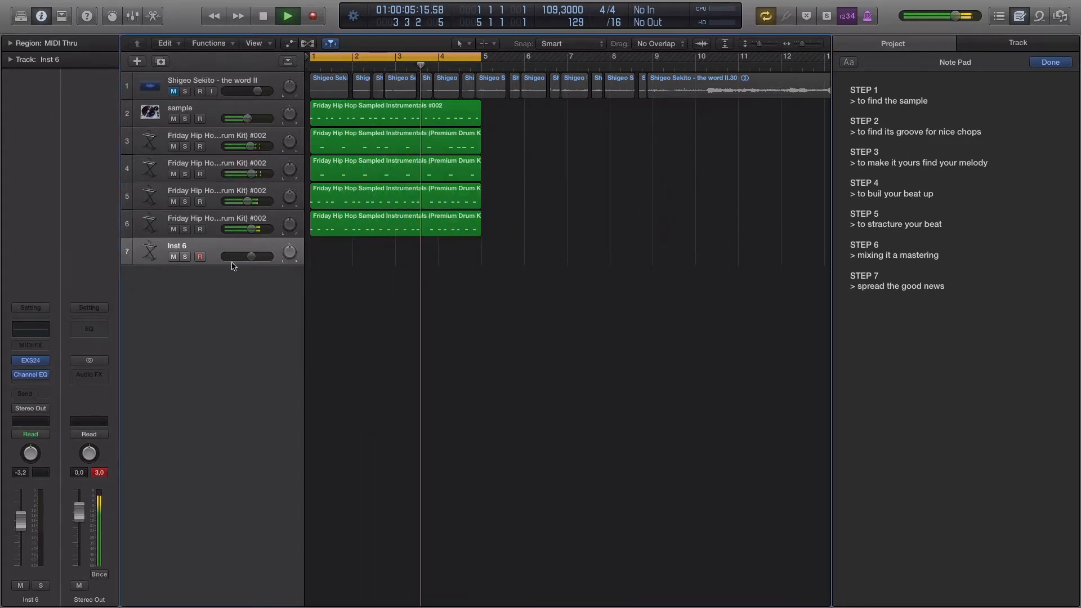
left_click(32, 361)
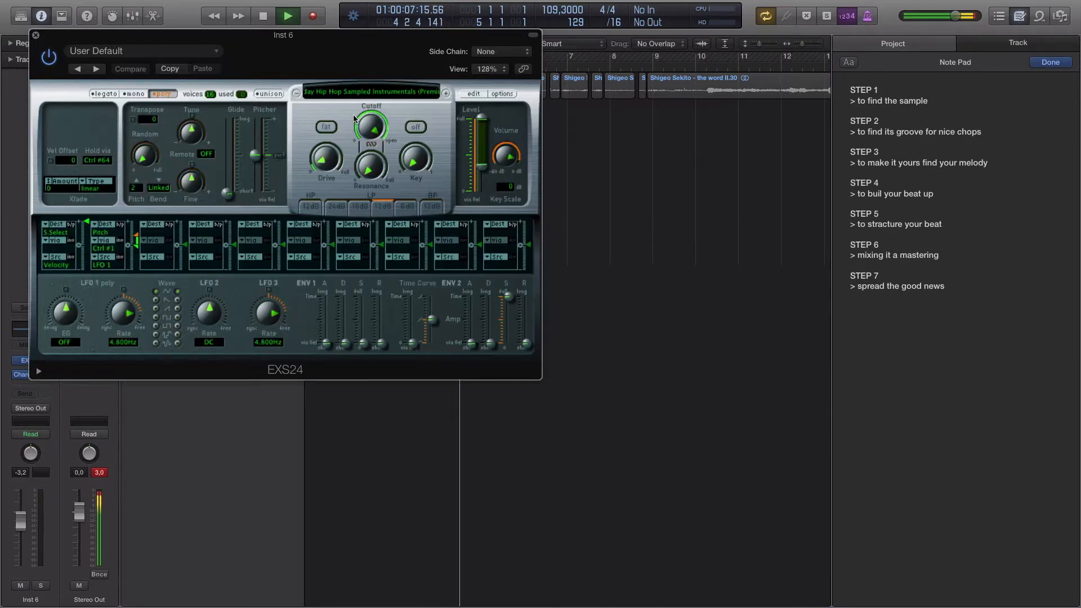
left_click(360, 92)
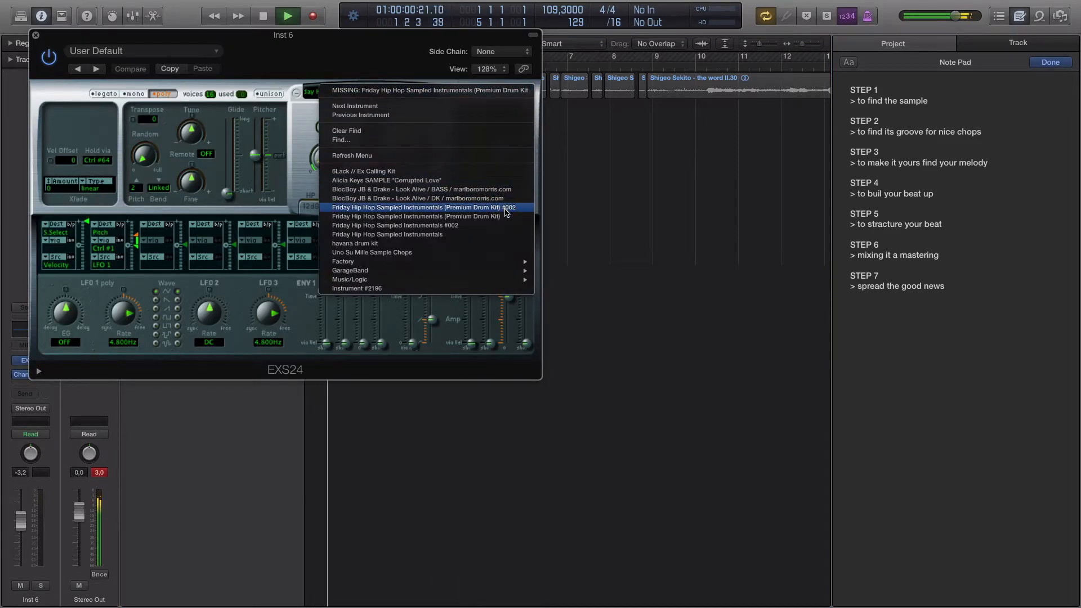
left_click(505, 209)
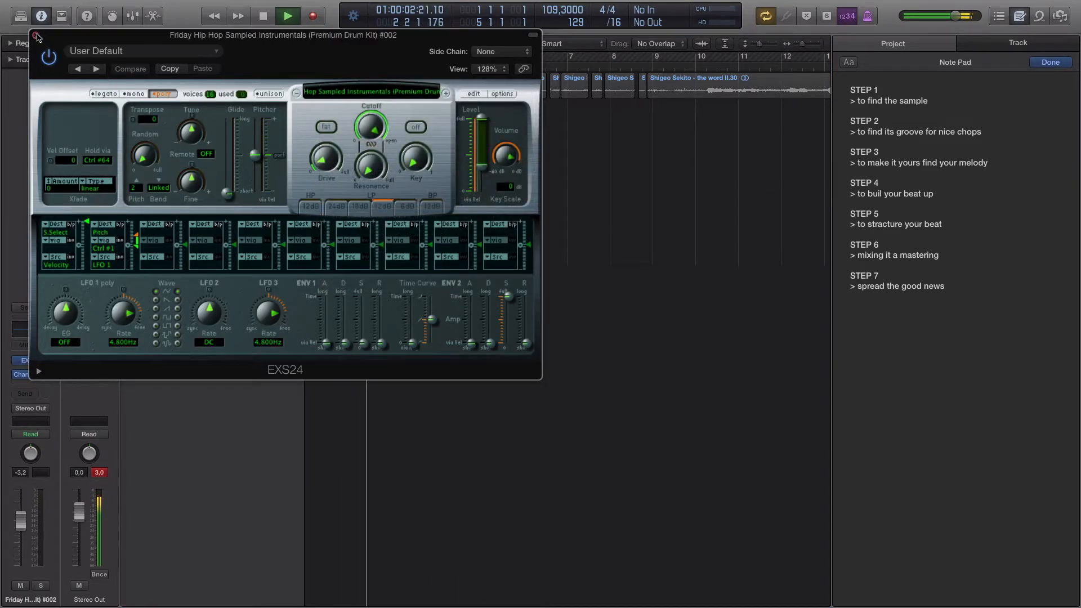
left_click(36, 35)
- Create an empty MIDI region at bar 1 of track 7, extend it to bar 3 and open it in the Piano Roll
right_click(312, 243)
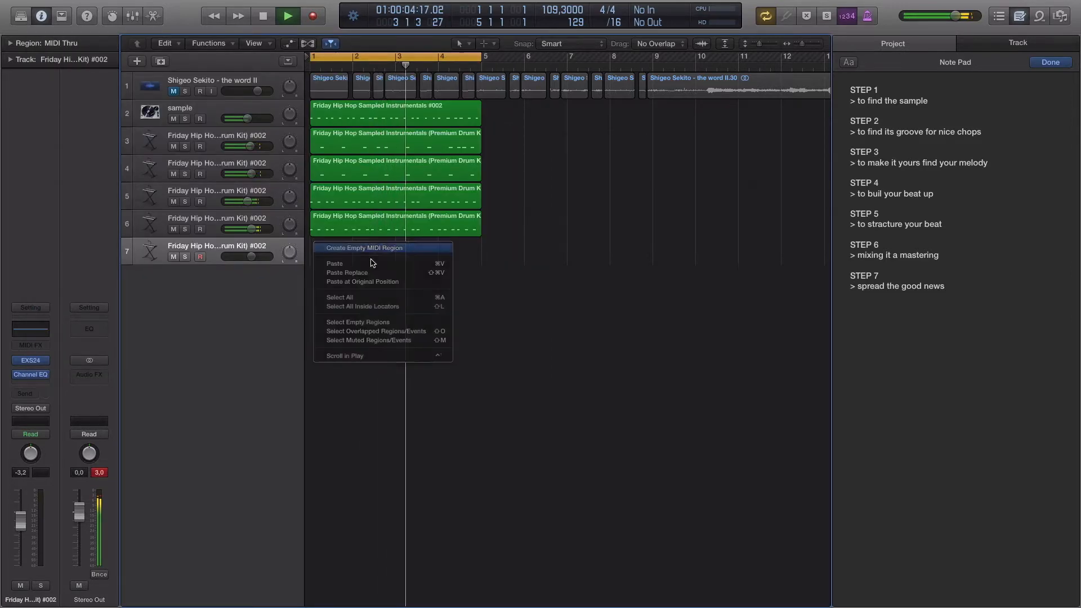
left_click(349, 249)
left_click_drag(353, 256, 396, 257)
double_click(383, 255)
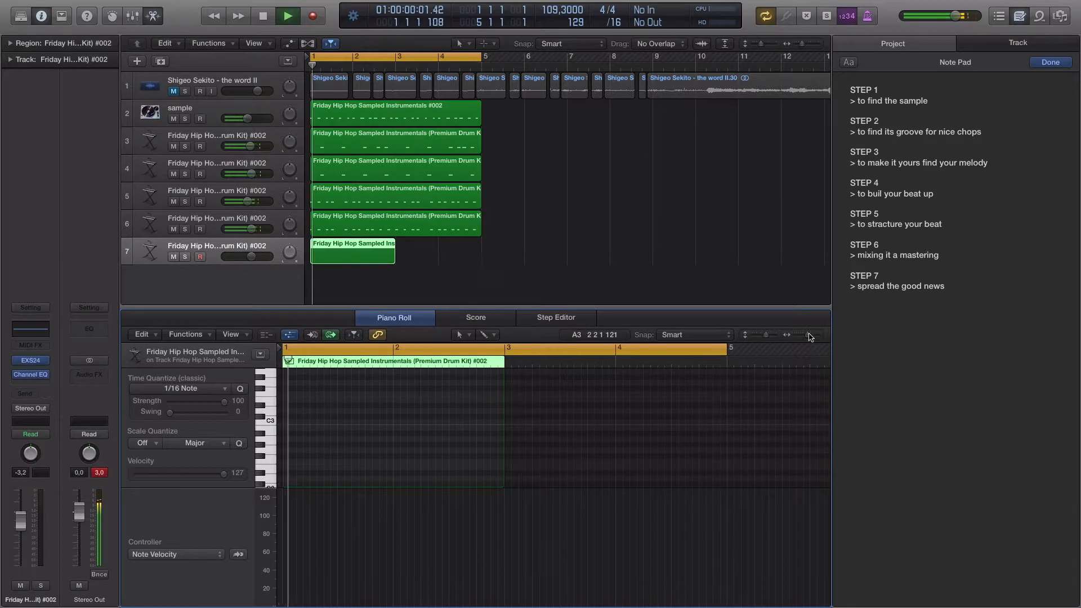
- Place a sixteenth D1 note at 1 3 2 in the track 7 region and audition it in the loop
left_click(773, 335)
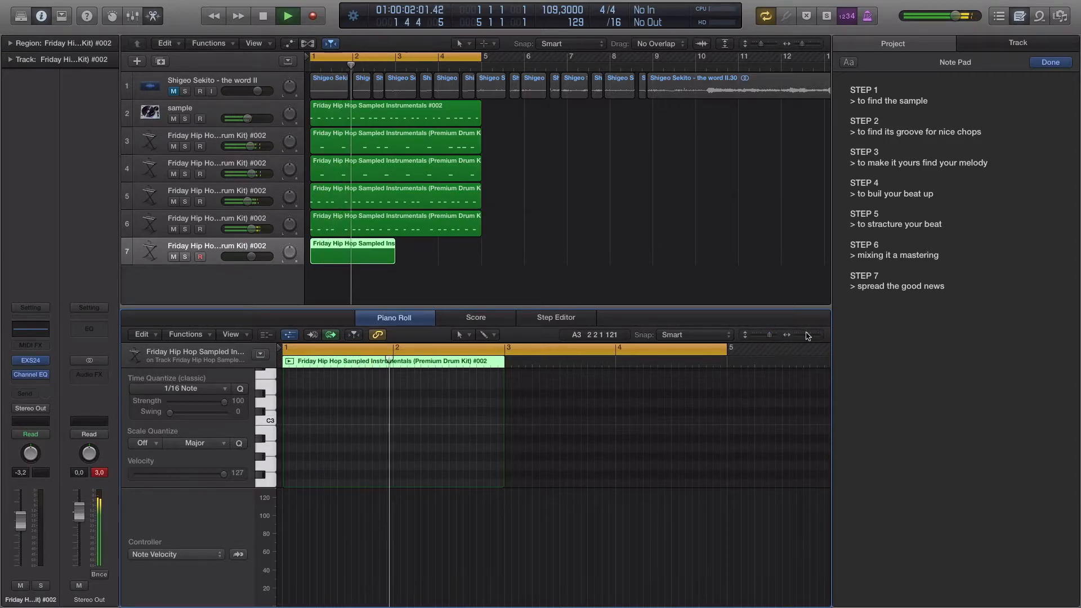
left_click_drag(809, 338, 811, 338)
scroll(395, 413, "left", 4)
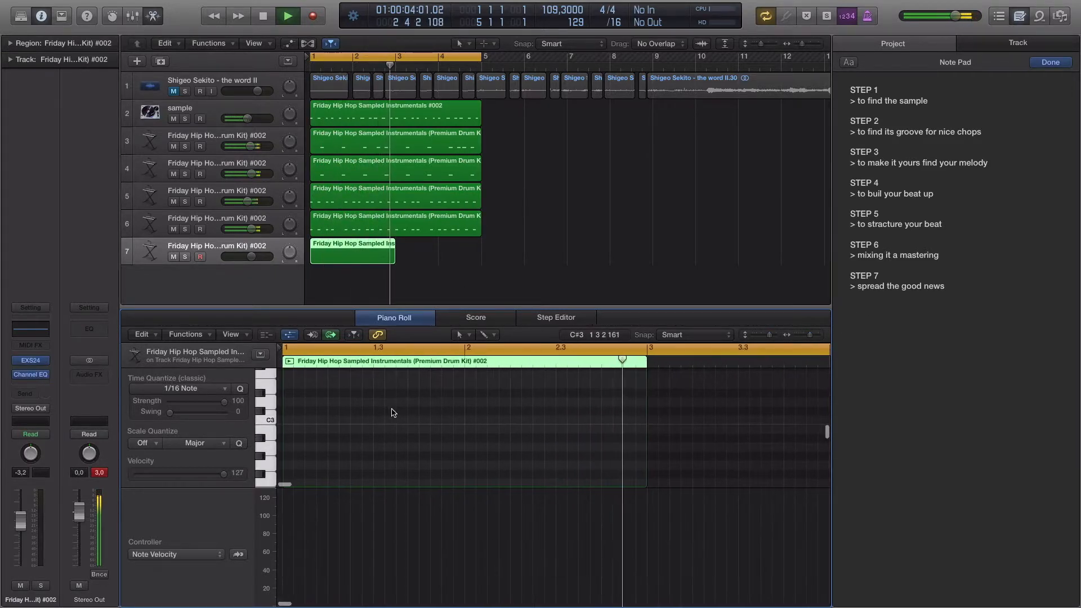
scroll(338, 439, "down", 1)
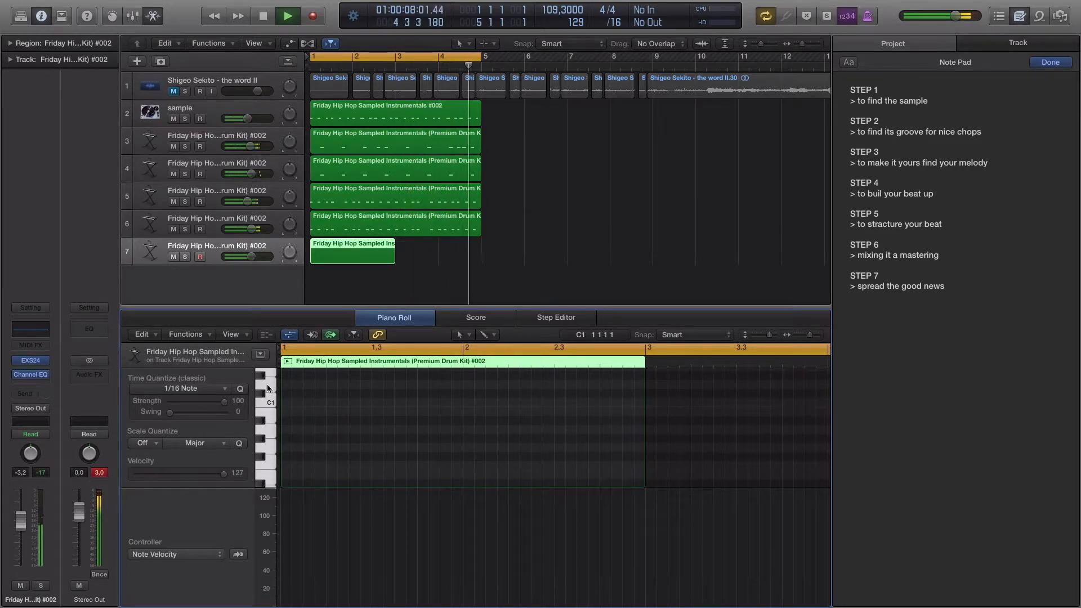
scroll(268, 387, "up", 2)
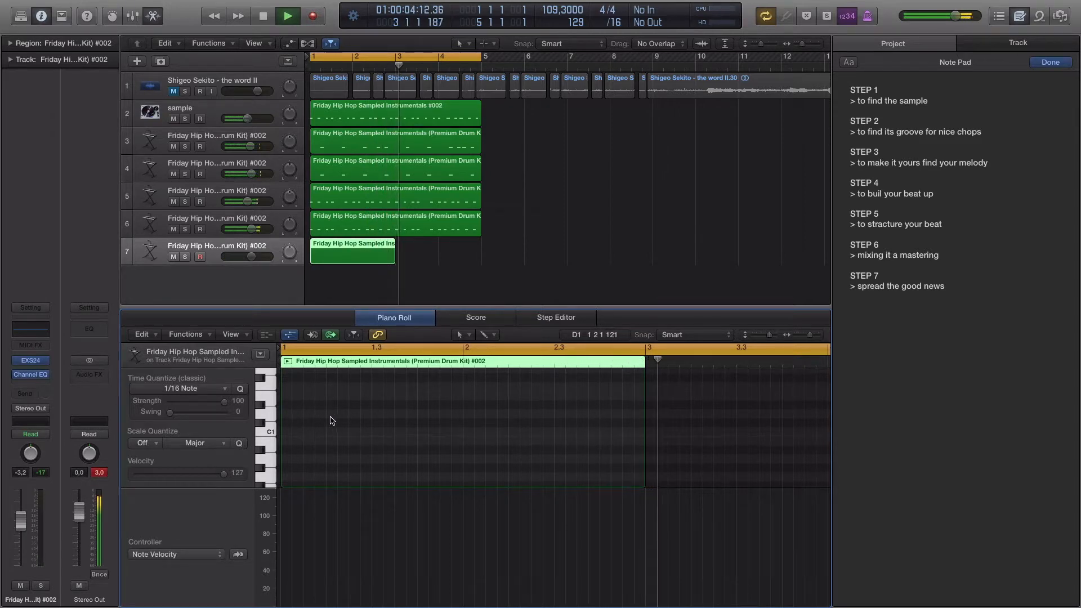
key("space")
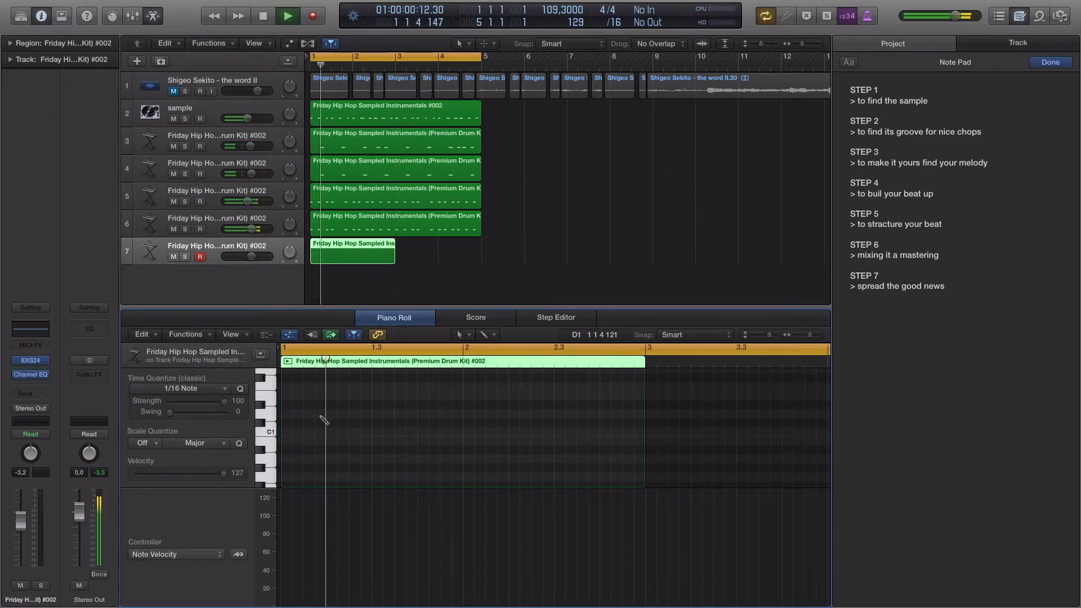
left_click(389, 414)
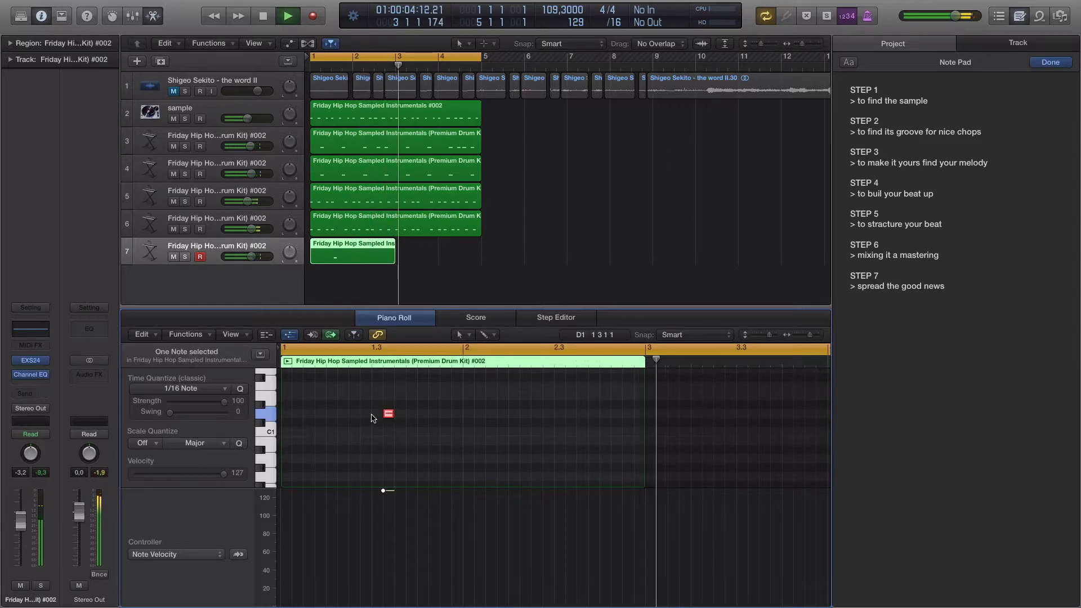
key("Return")
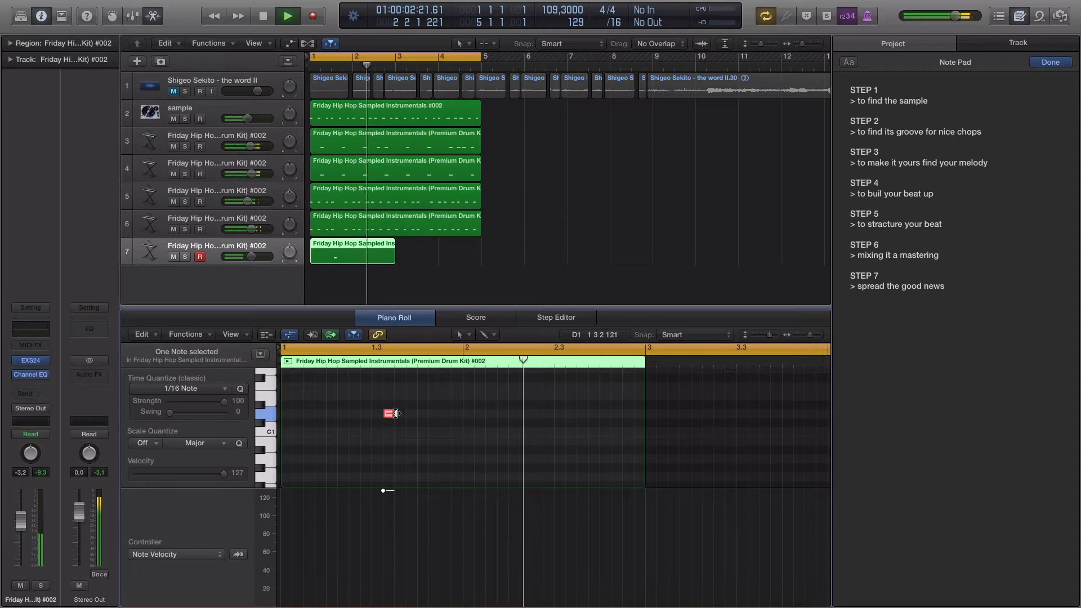
key("Return")
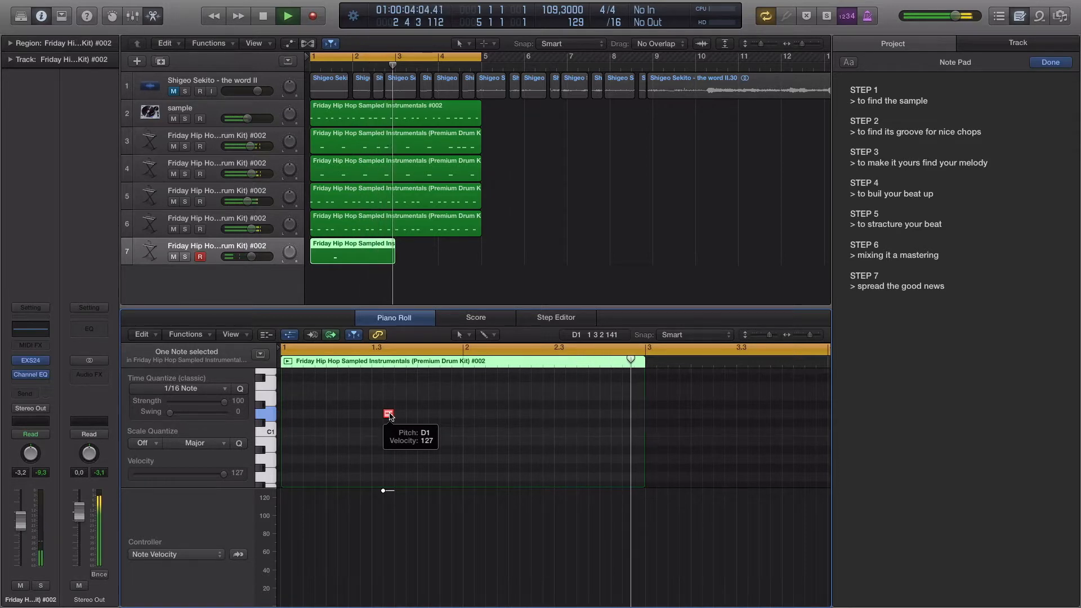
left_click_drag(390, 416, 393, 420)
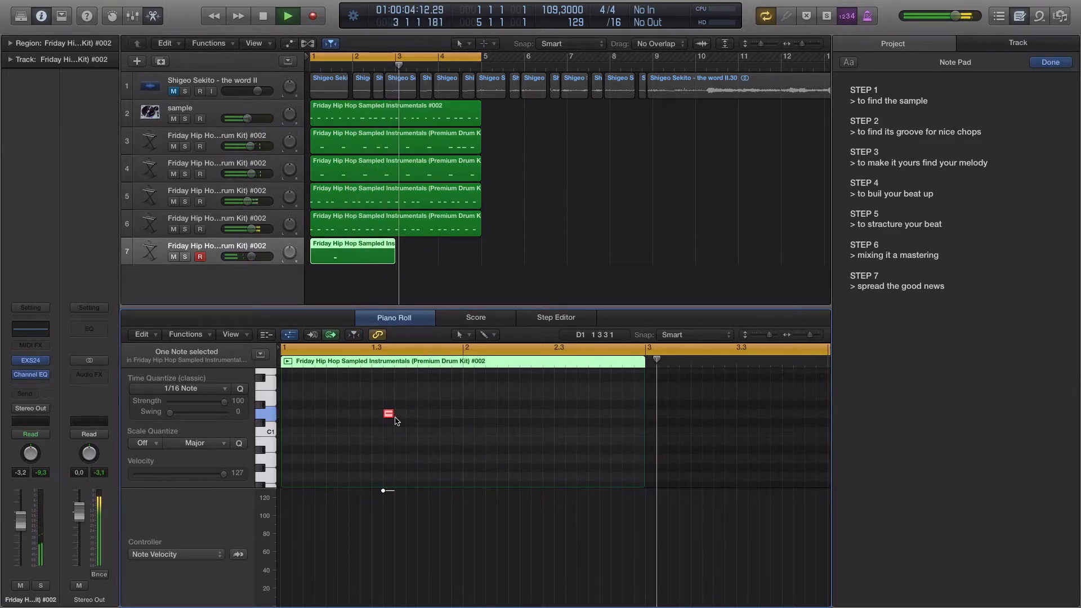
- Add sixteenth D1 notes at 2 3 2 and 2 2 4 in the track 7 region and stop playback
left_click(568, 415)
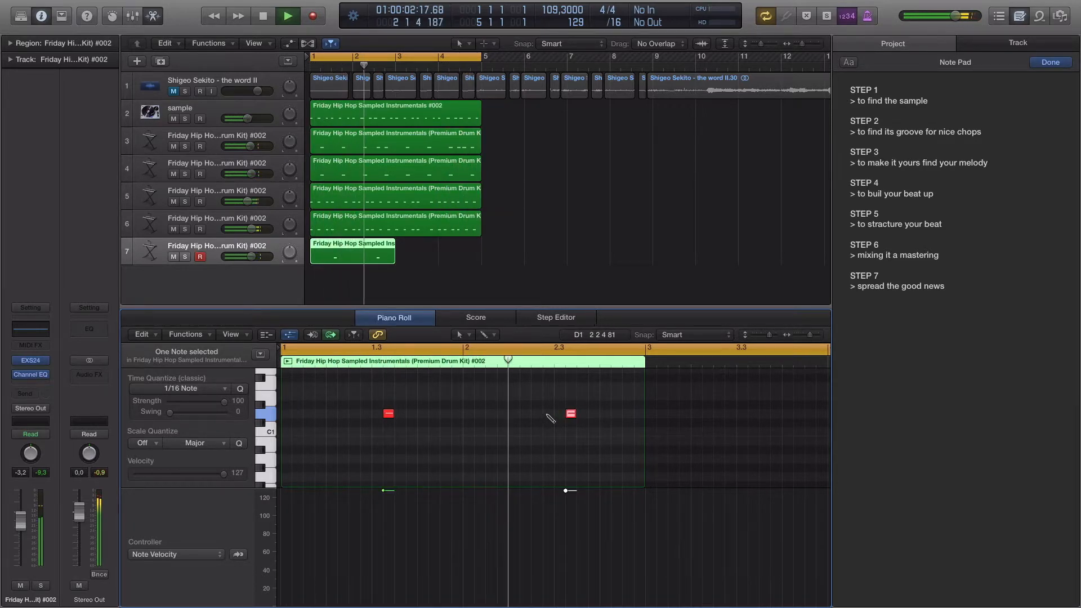
left_click(548, 414)
key("space")
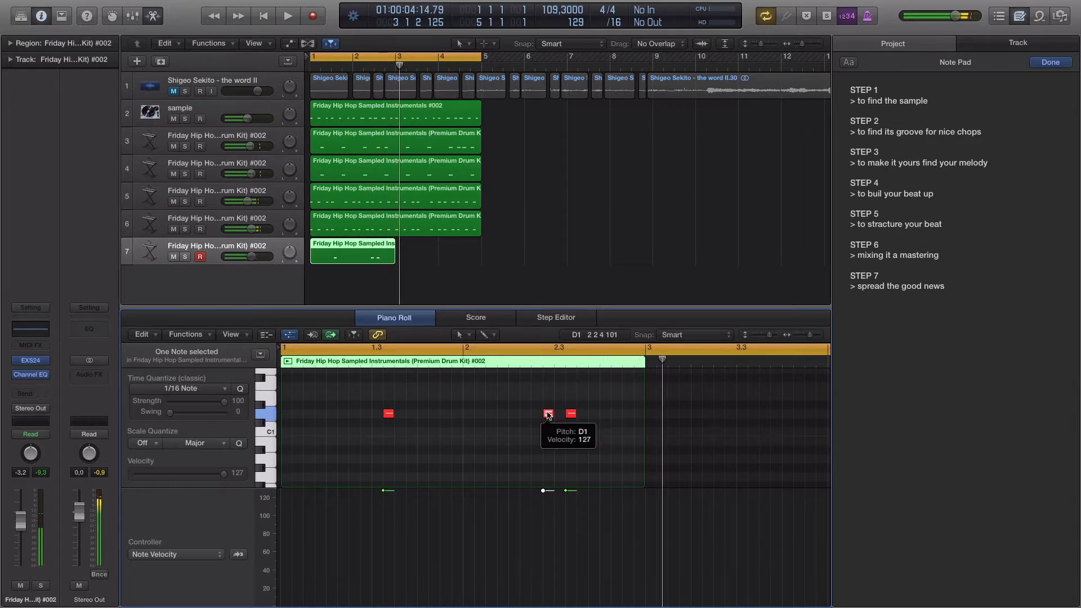
- Reposition the last two D1 notes of the track 7 region to 2 2 3 and 2 3 2, auditioning them in the loop
key("space")
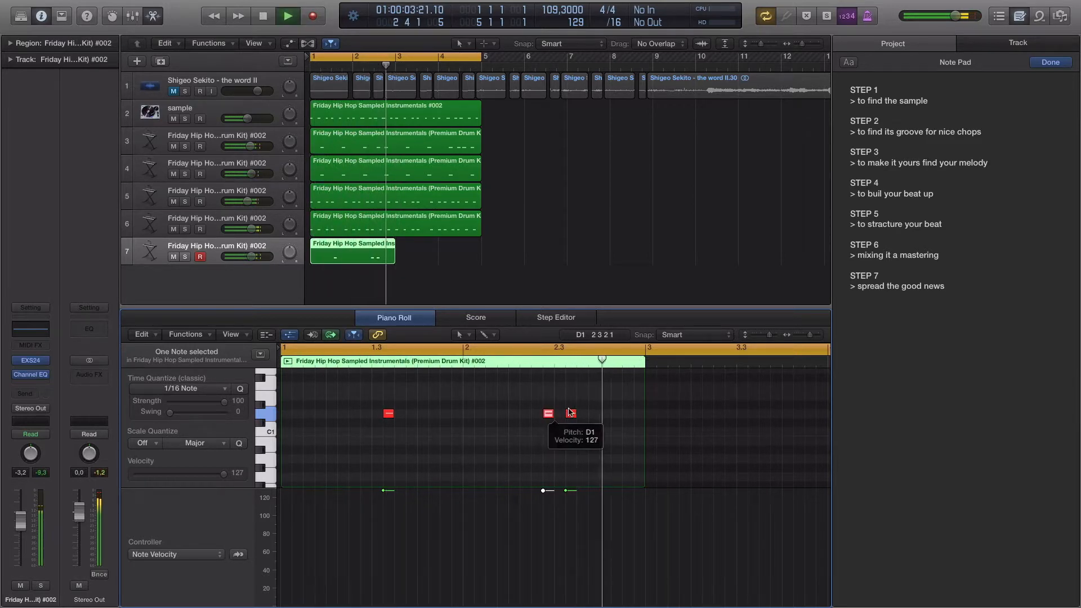
key("space")
key("space")
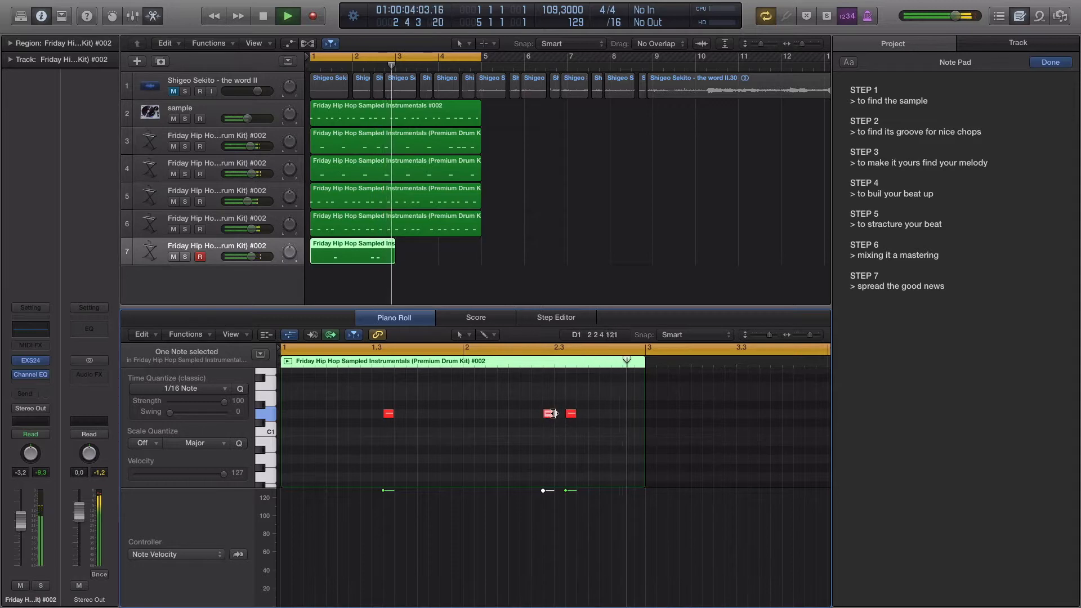
mouse_move(571, 414)
left_mouse_down()
mouse_move(559, 415)
mouse_move(584, 415)
left_mouse_up()
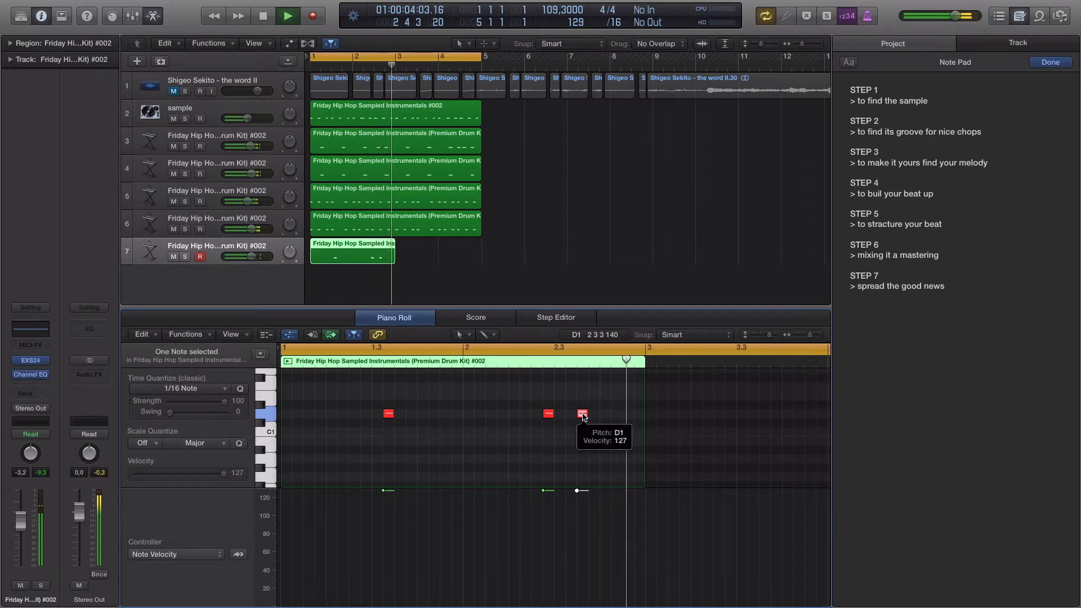
left_click(548, 414, "shift")
left_click_drag(549, 414, 536, 415)
left_click_drag(353, 57, 348, 66)
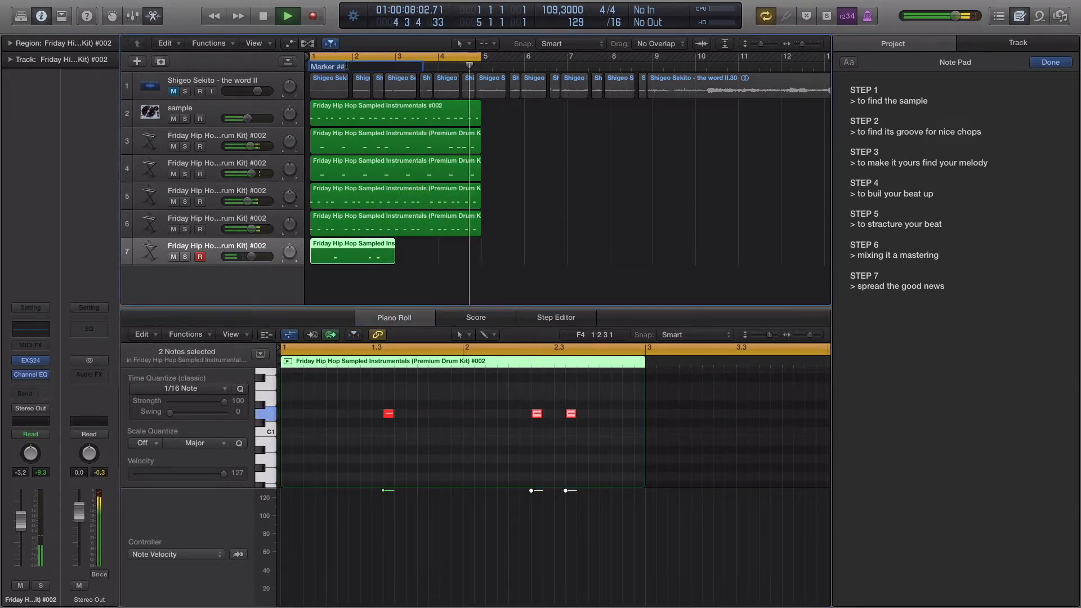
left_click(414, 241)
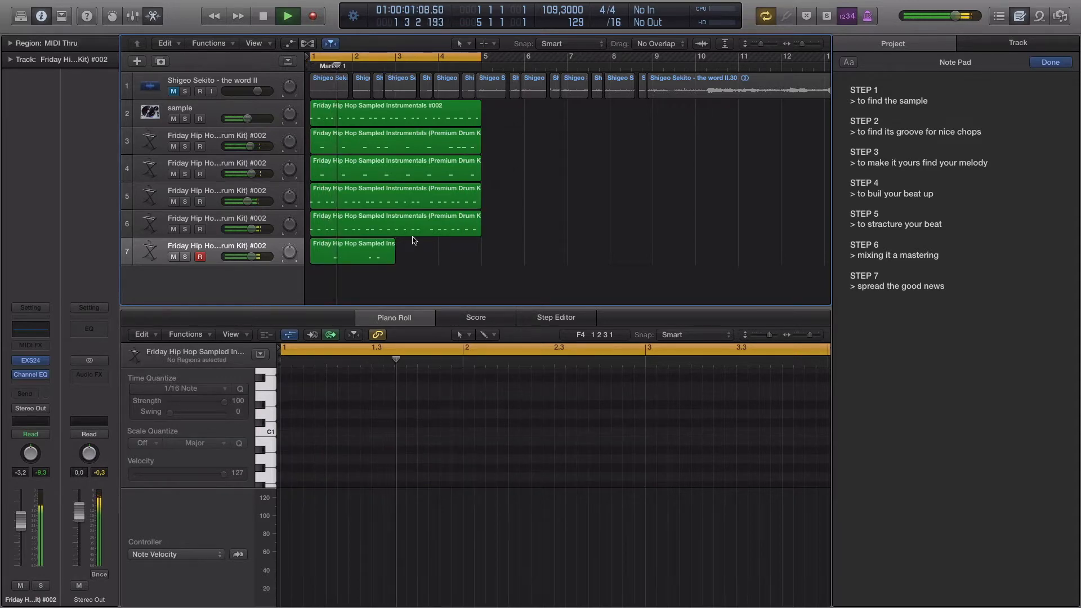
key("space")
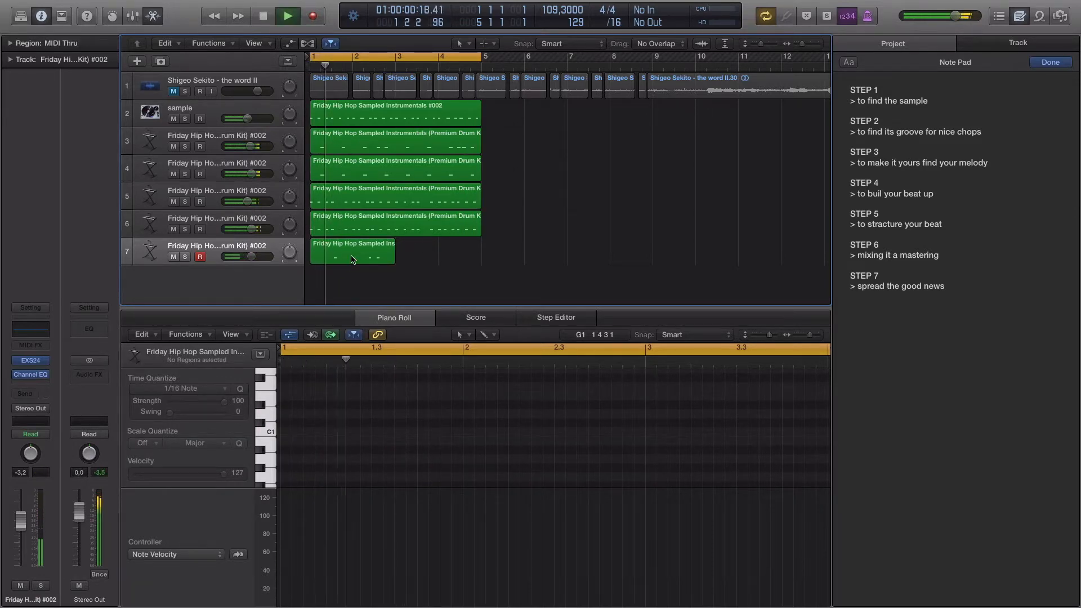
- Copy the two-bar track 7 region to bar 3 so it fills the four-bar loop, and start playback
left_click(353, 259)
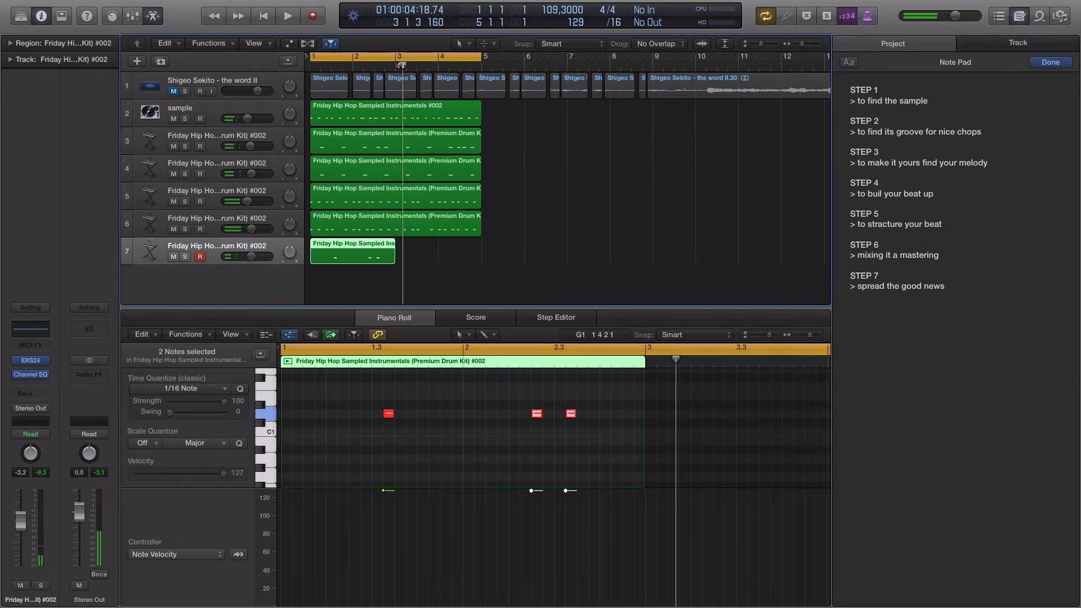
key("super+v")
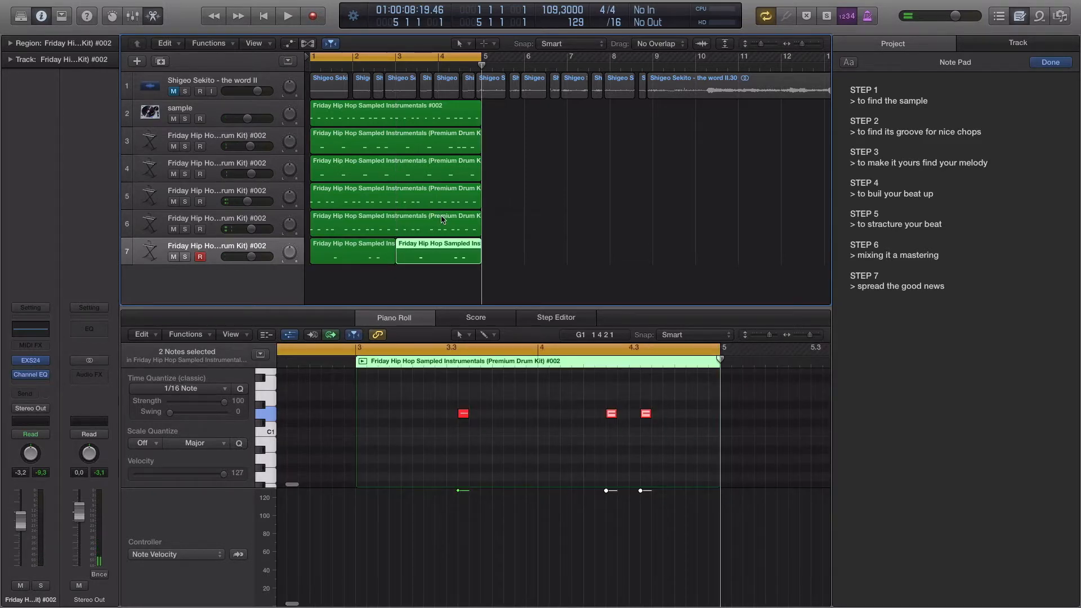
key("space")
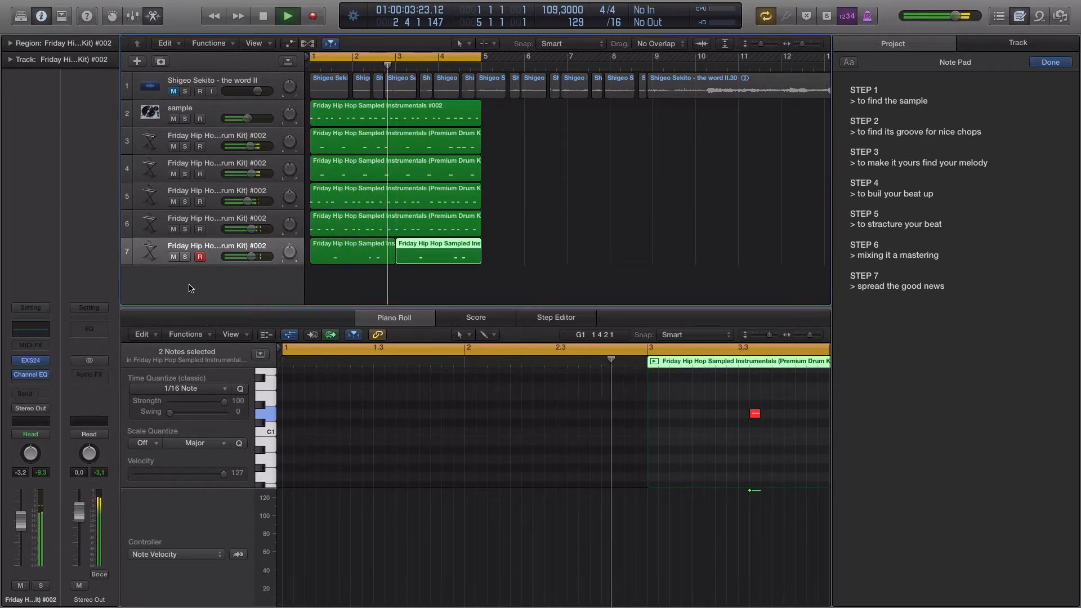
- Duplicate track 7 and create an empty MIDI region at bar 1 of the new track 8, extended to bar 3
key("super+d")
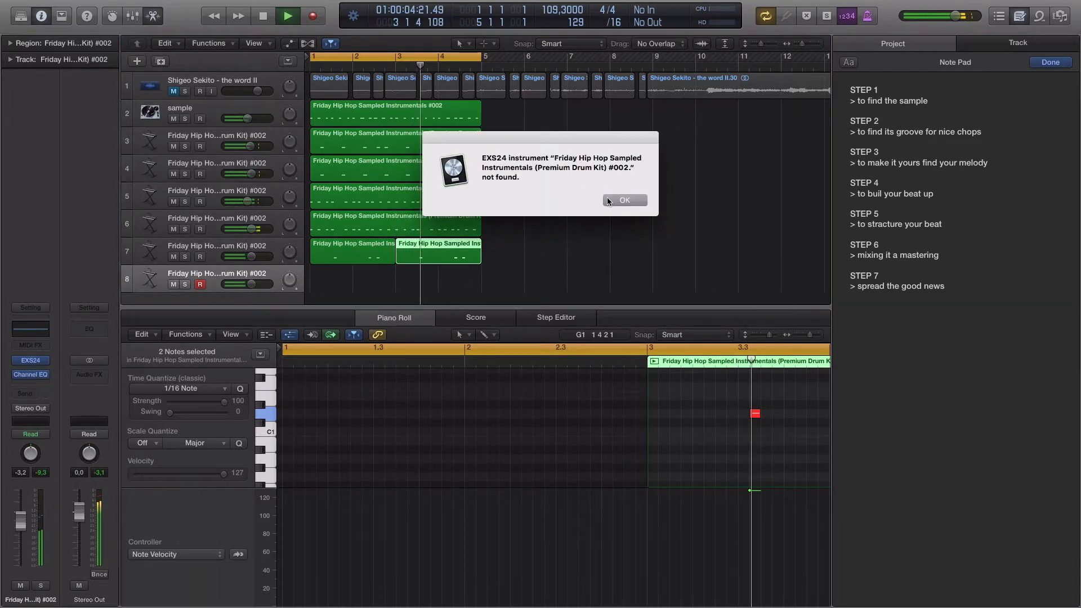
left_click(620, 202)
right_click(335, 288)
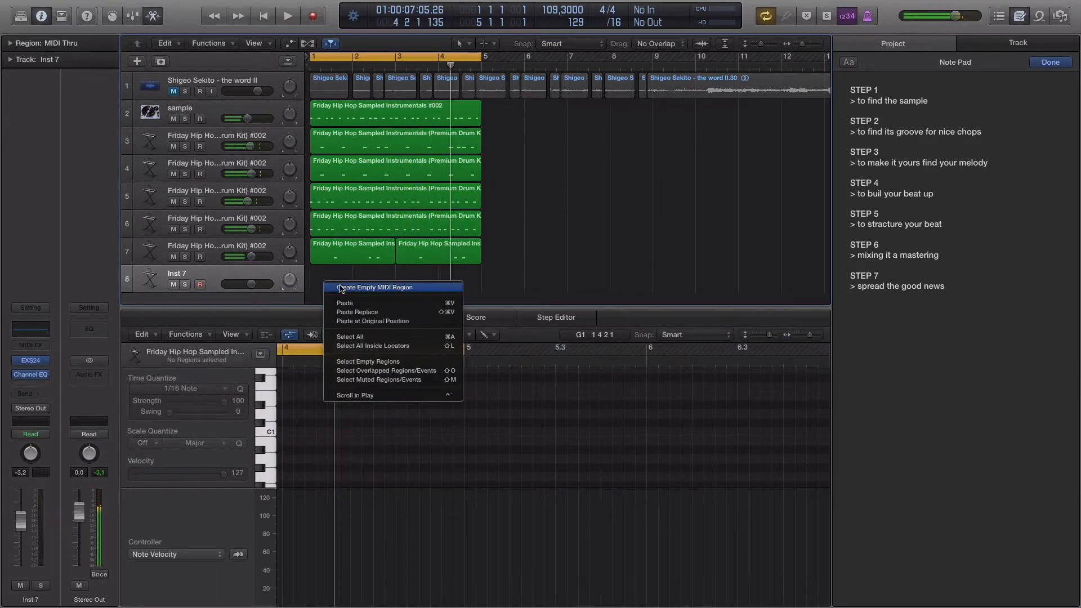
left_click(341, 287)
left_click_drag(356, 283, 396, 285)
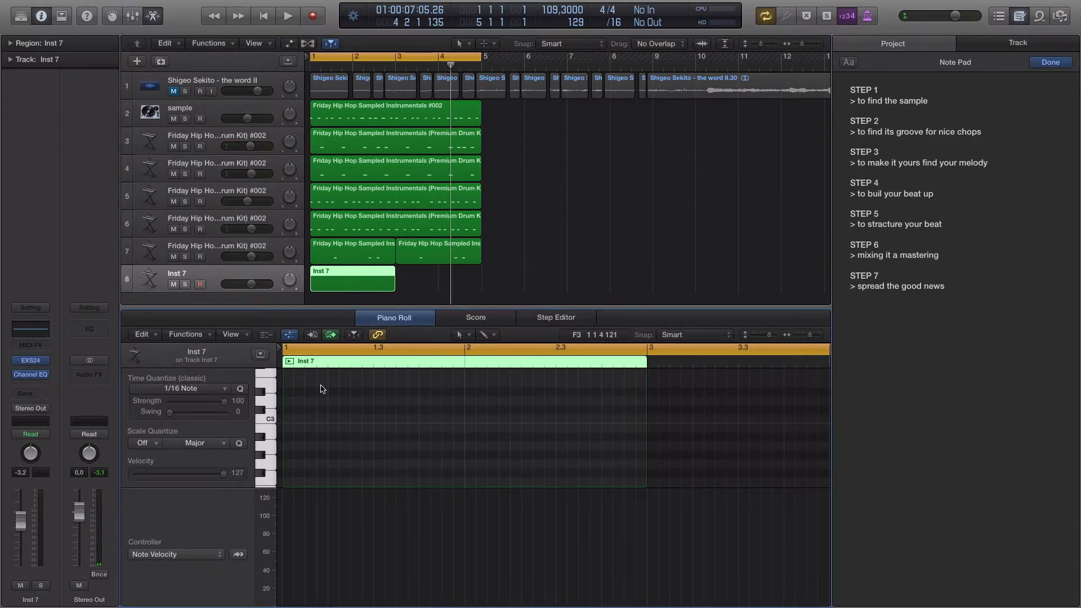
scroll(288, 432, "down", 4)
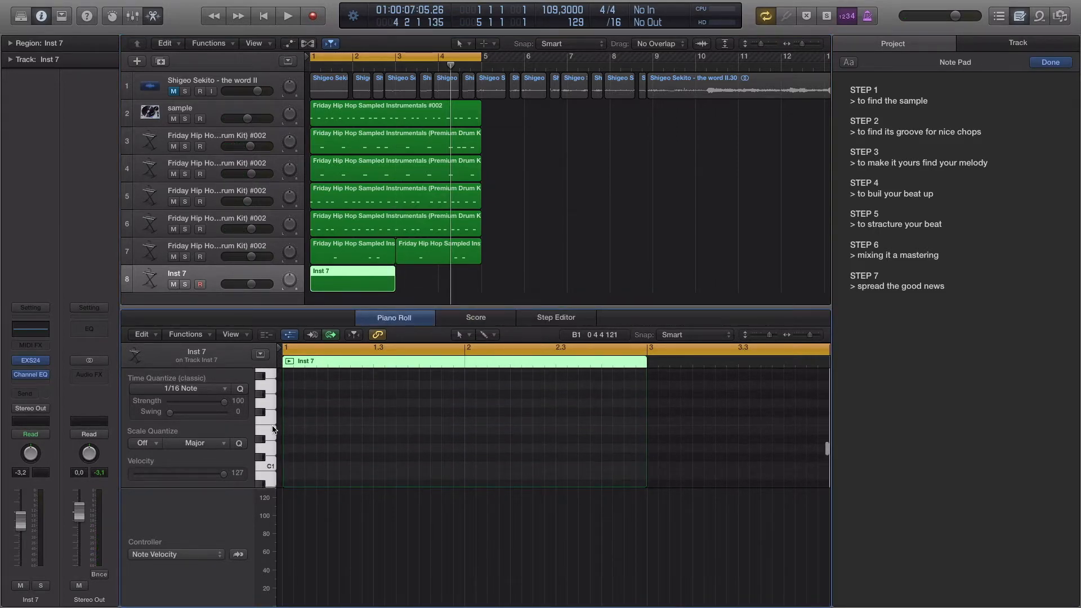
scroll(273, 422, "down", 3)
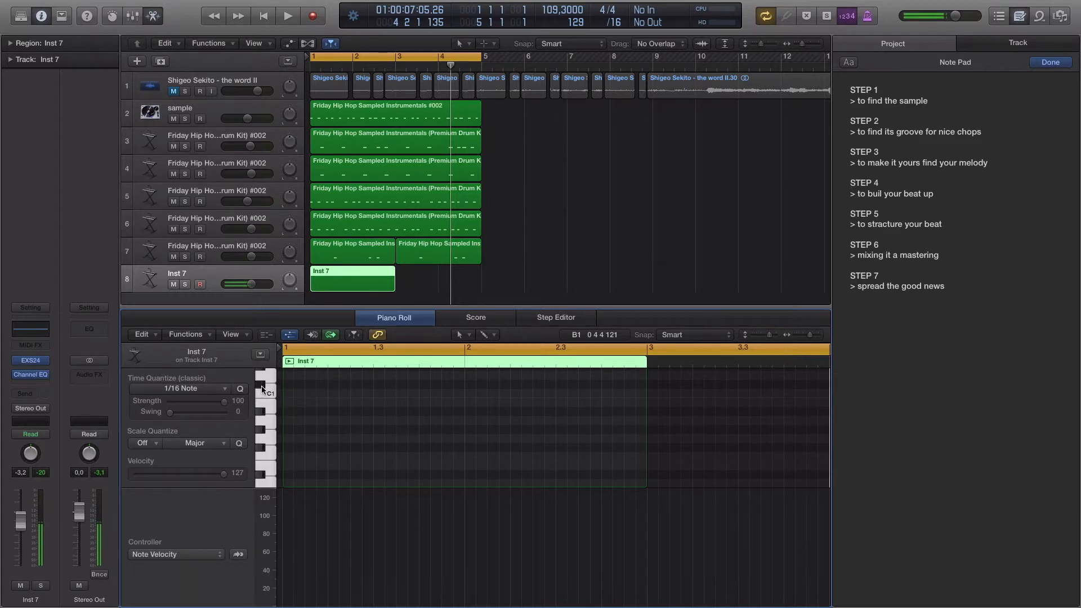
- Load the Friday Hip Hop Sampled Instrumentals (Premium Drum Kit) #002 instrument into the EXS24 on track 8
left_click(32, 363)
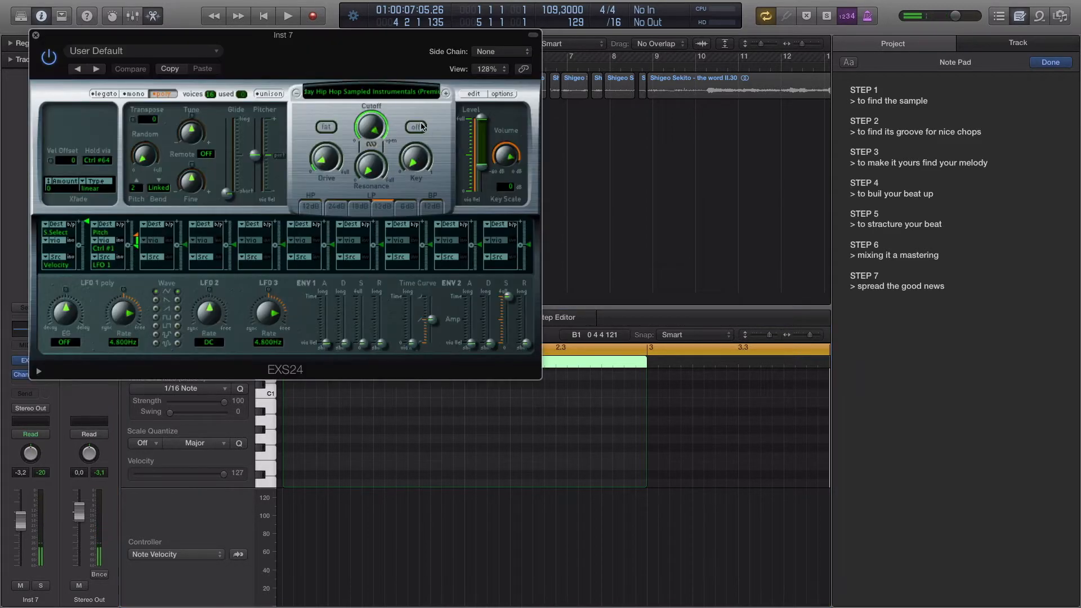
left_click(310, 92)
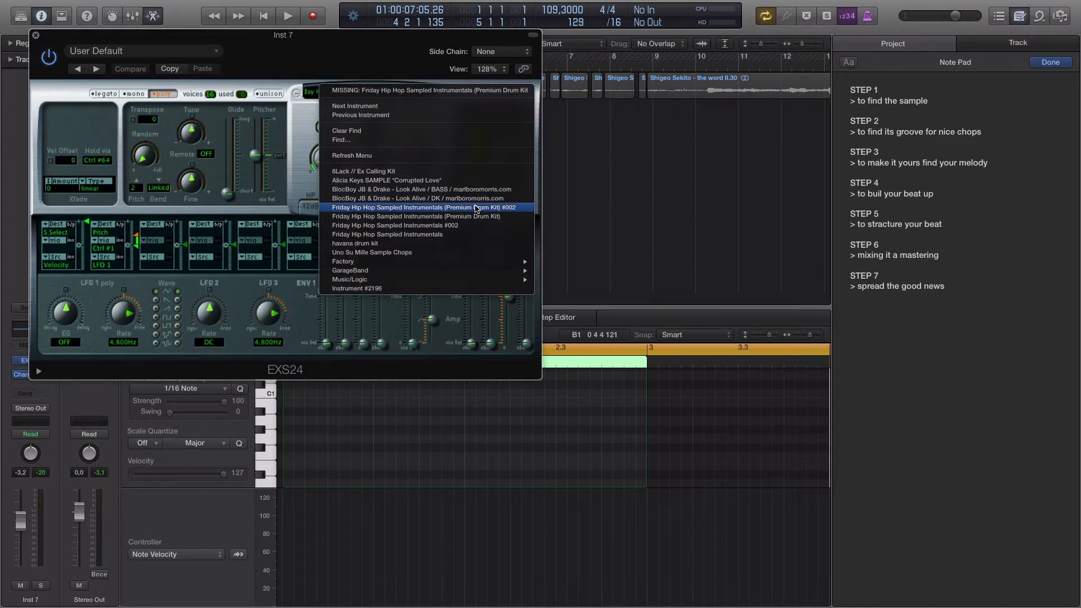
left_click(480, 207)
left_click(36, 36)
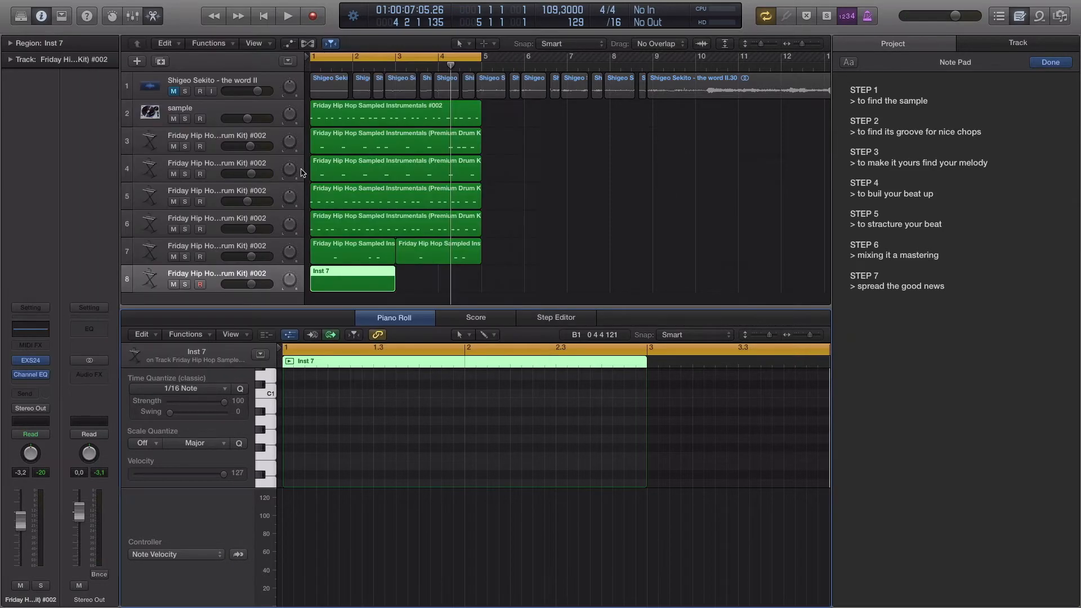
- Open the empty track 8 region in the Piano Roll at the C1 octave and play the loop briefly
double_click(340, 282)
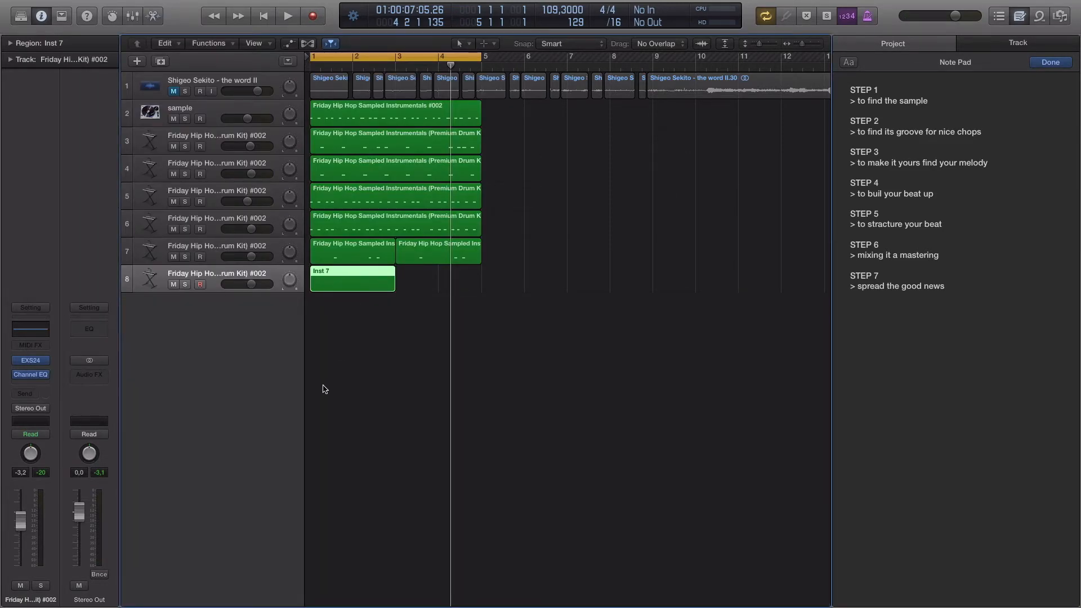
double_click(336, 290)
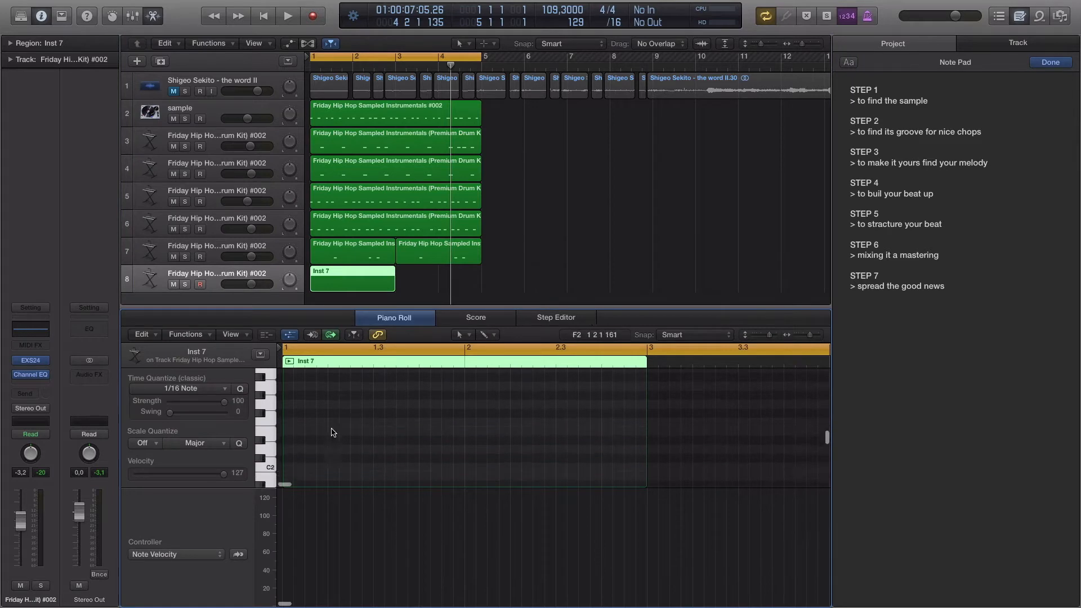
scroll(276, 445, "down", 2)
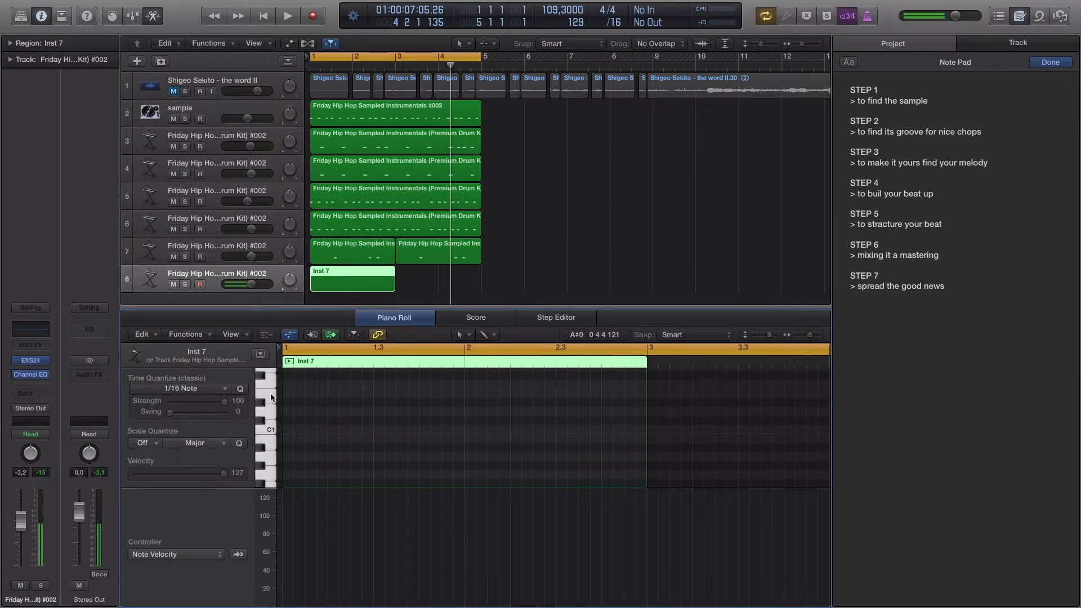
key("space")
key("space")
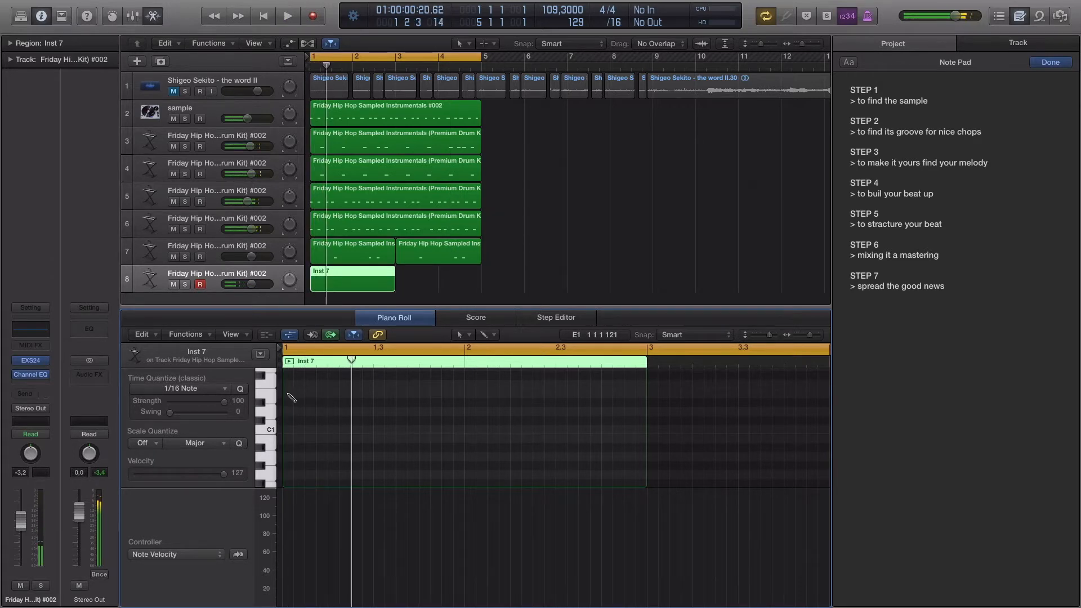
- Fill bar 1 of the track 8 region with eight consecutive eighth-length E1 notes and return to the start
left_click_drag(291, 394, 303, 395)
left_click(312, 394, "super")
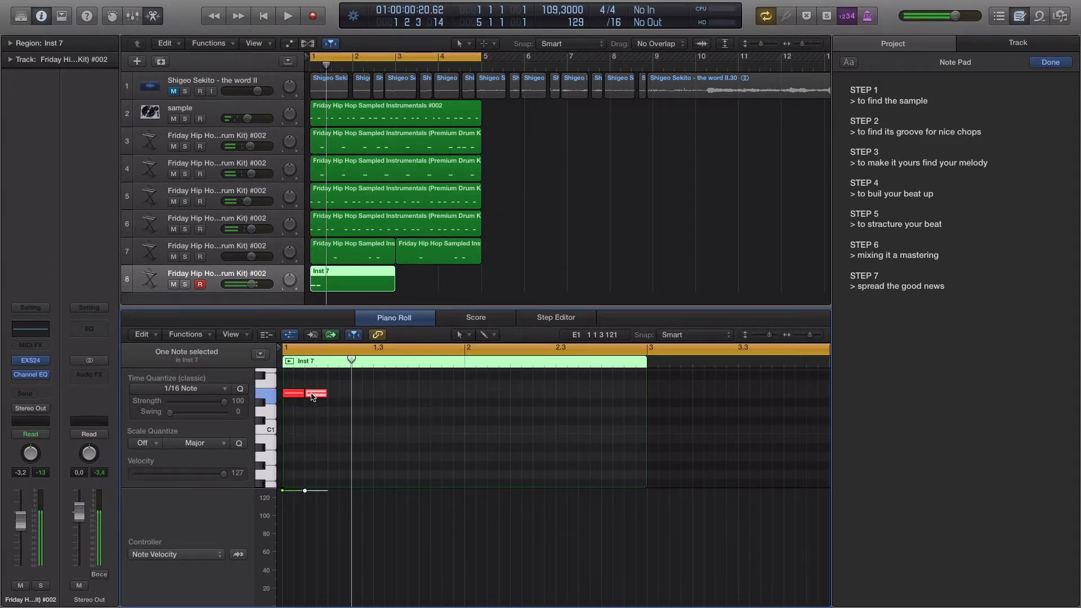
left_click(355, 394, "super")
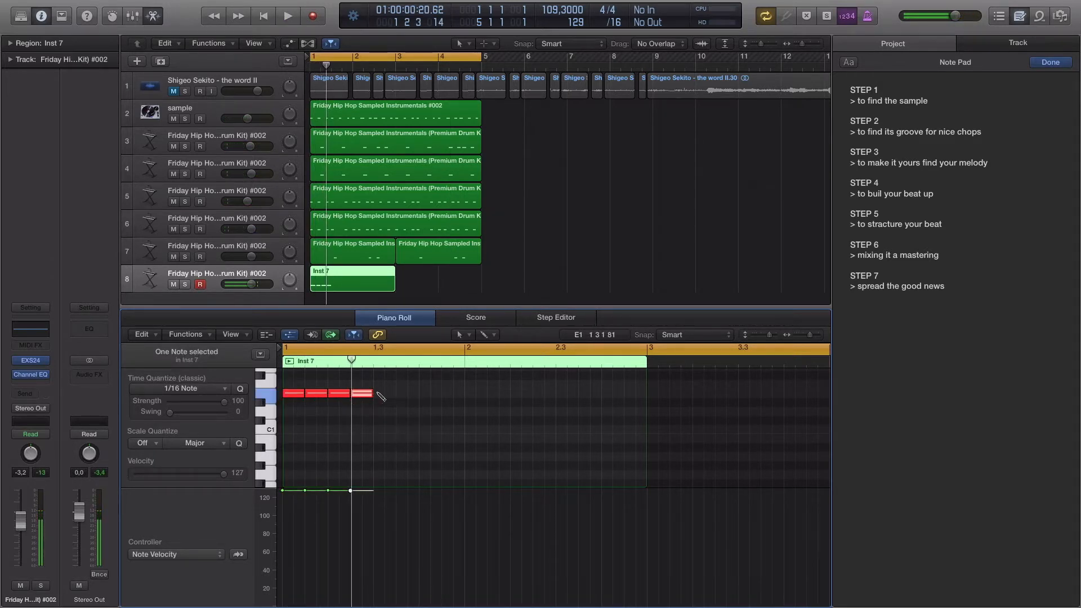
left_click(399, 394, "super")
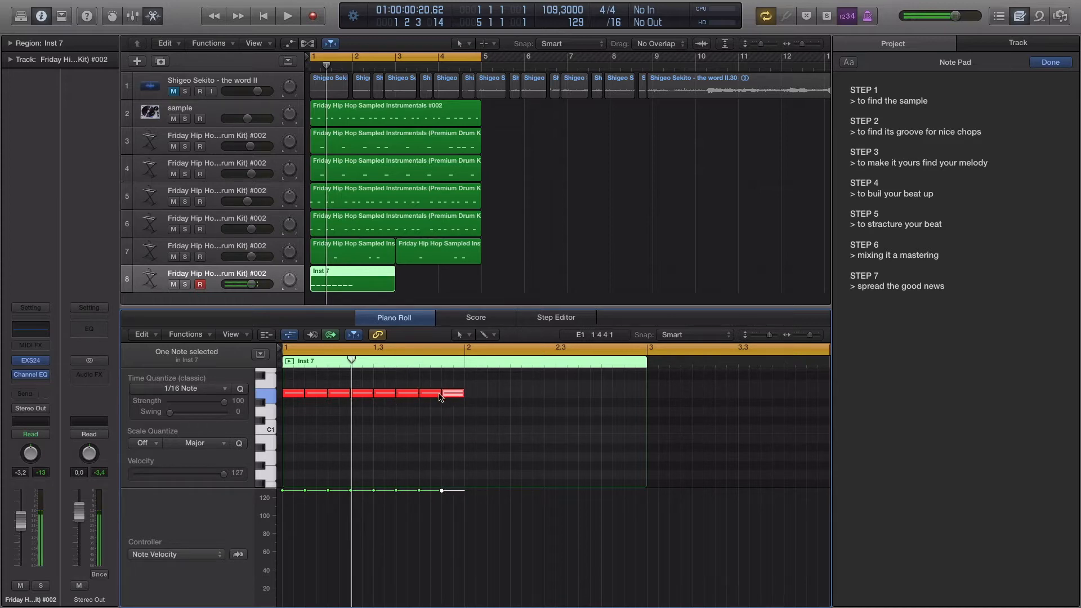
key("Return")
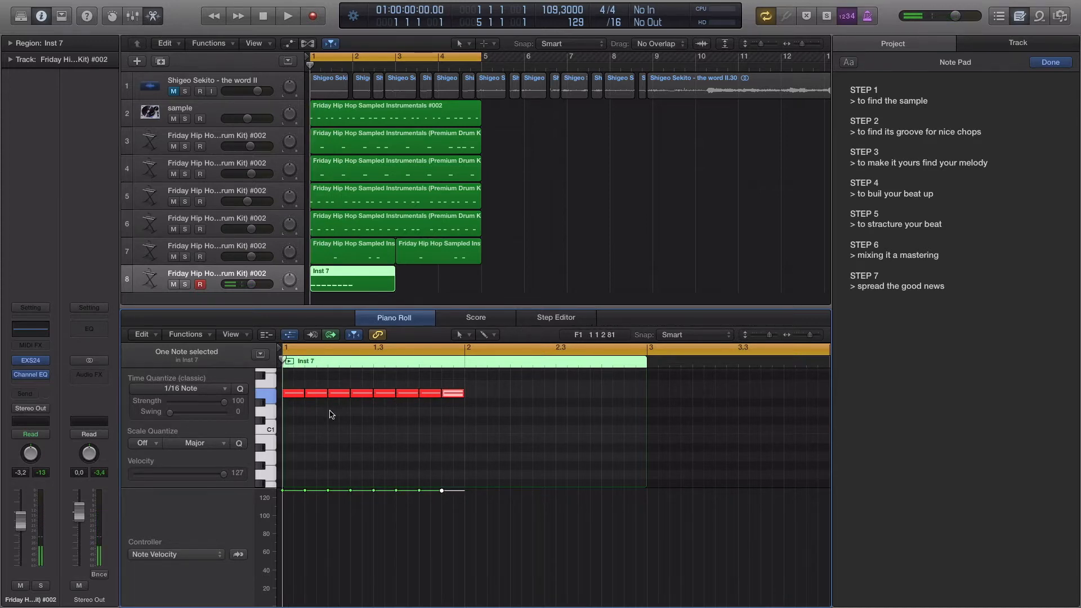
- Copy the eight E1 notes from bar 1 to bar 2 of the track 8 region and play the loop
scroll(358, 421, "up", 2)
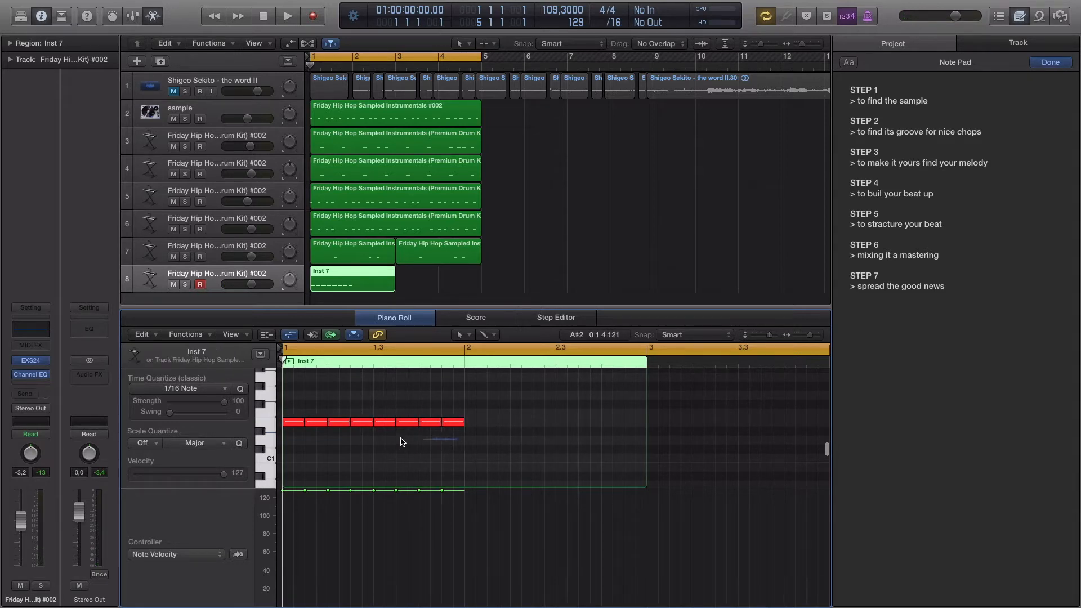
left_click_drag(297, 430, 294, 426)
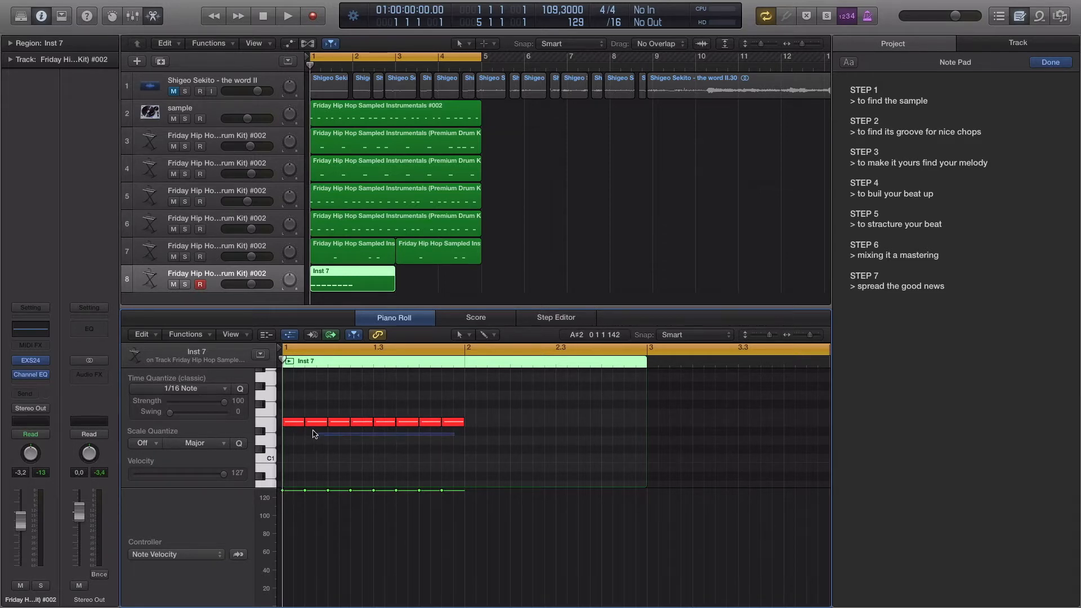
left_click_drag(314, 434, 309, 438)
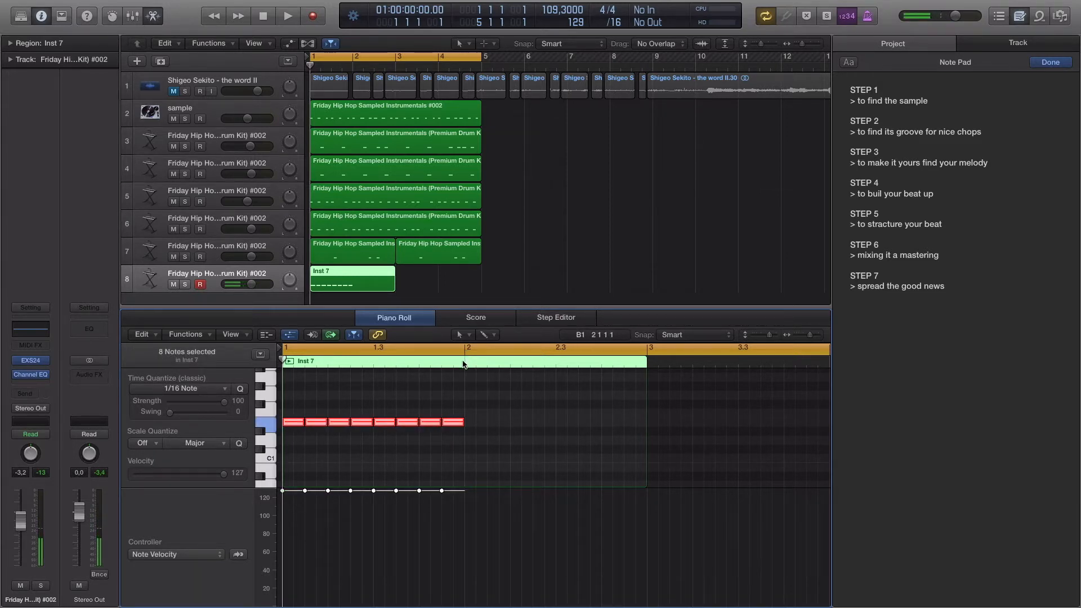
left_click(465, 359)
key("super+v")
key("space")
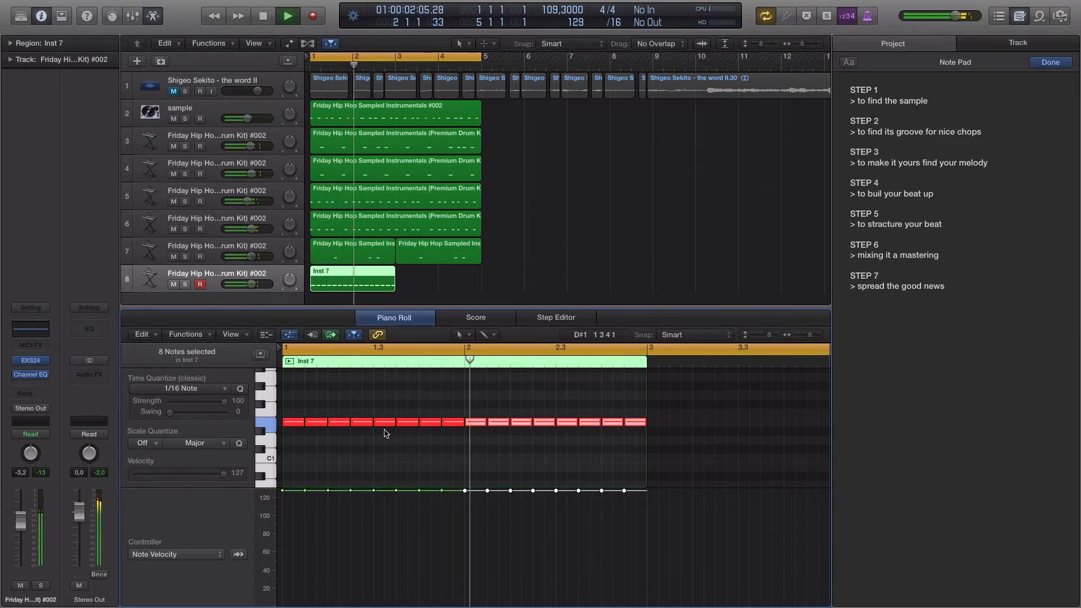
- Split the E1 note at 1 2 3 into two sixteenths and replace the one at 1 3 3 with a sixteenth at 1 3 4
left_click(368, 424)
left_click_drag(368, 424, 364, 423)
left_click(365, 423, "super")
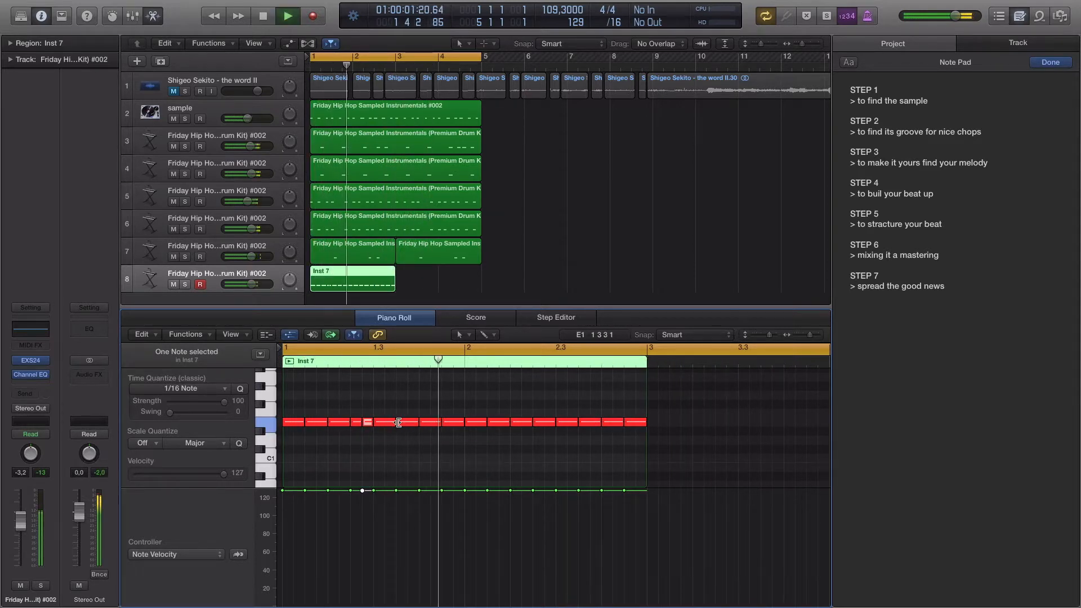
left_click_drag(367, 423, 409, 422)
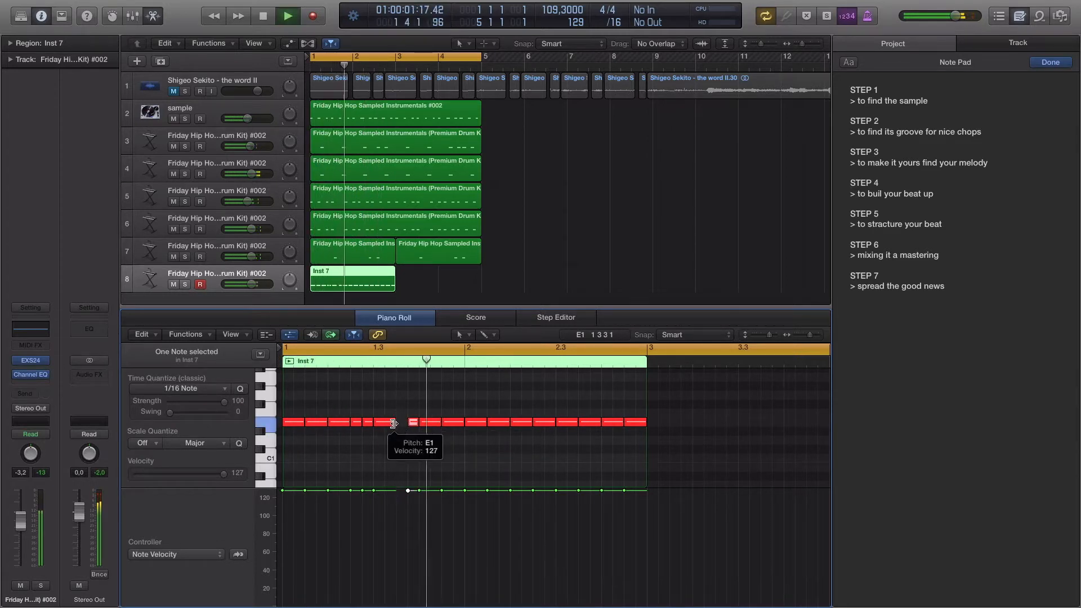
- Shorten the E1 note at 1 4 1 to a sixteenth and add another sixteenth E1 at 1 4 2
left_click(435, 423)
left_click_drag(439, 422, 428, 423)
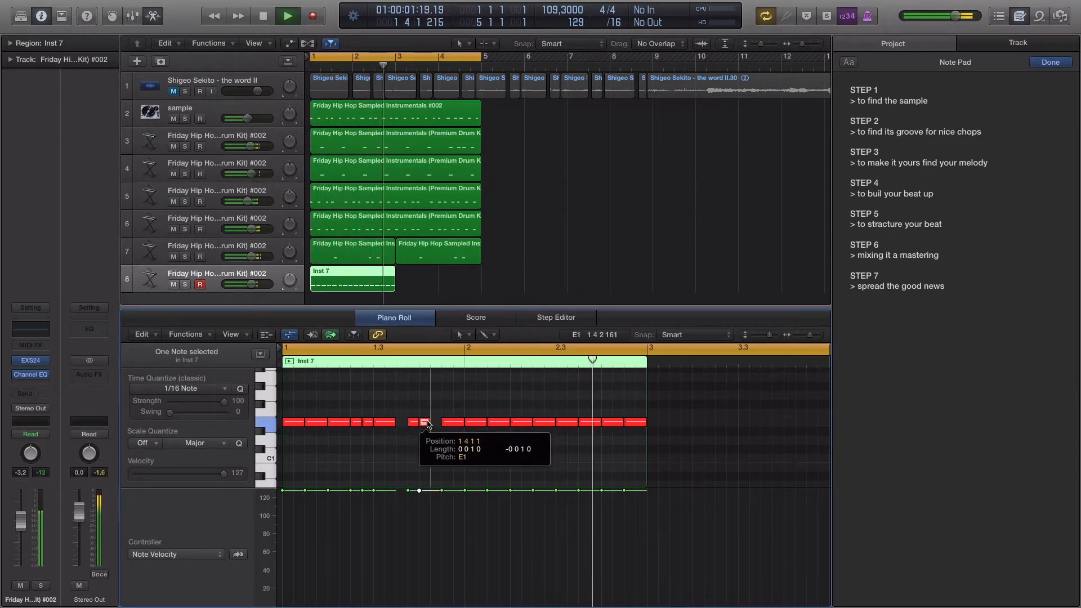
left_click(436, 422, "super")
- Rework the bar 2 E1 notes with sixteenths at 2 2 2, 2 2 4, 2 3 3, 2 3 4, 2 4 3 and 2 4 4
key("space")
key("space")
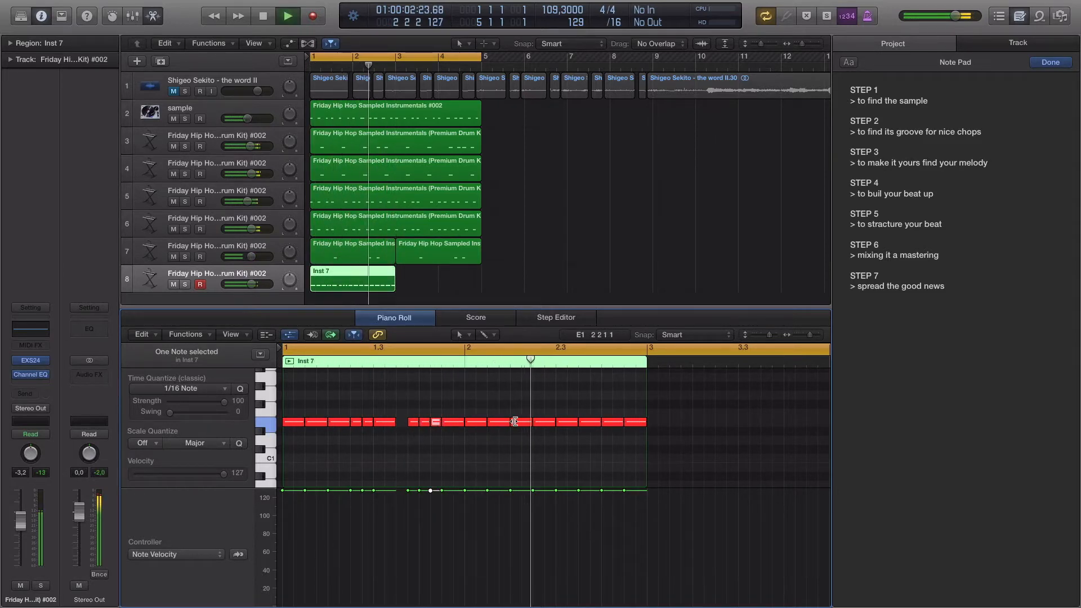
left_click_drag(515, 422, 587, 422)
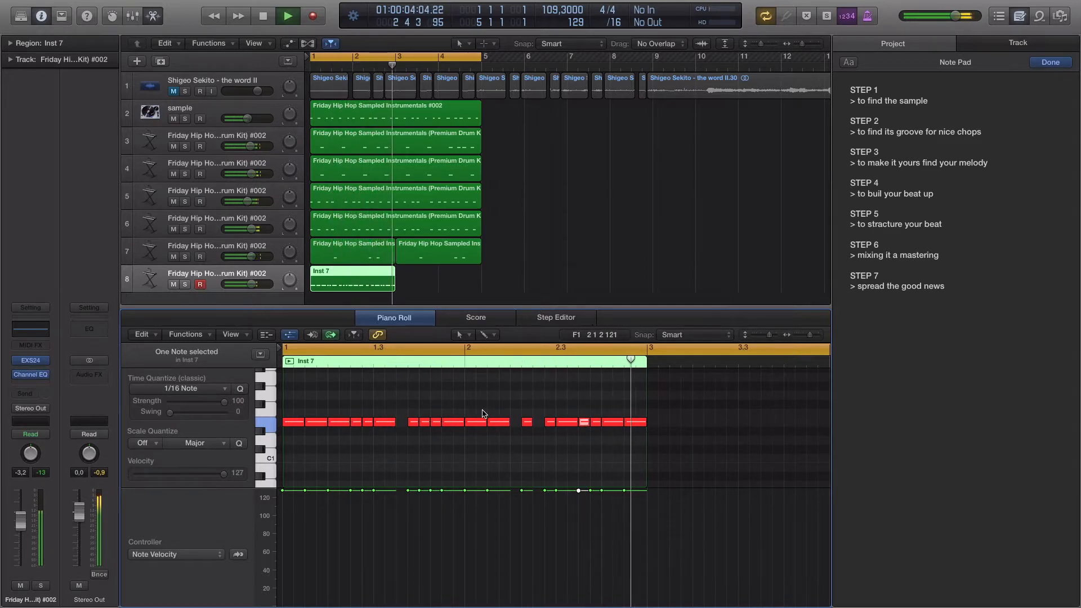
left_click_drag(645, 423, 639, 422)
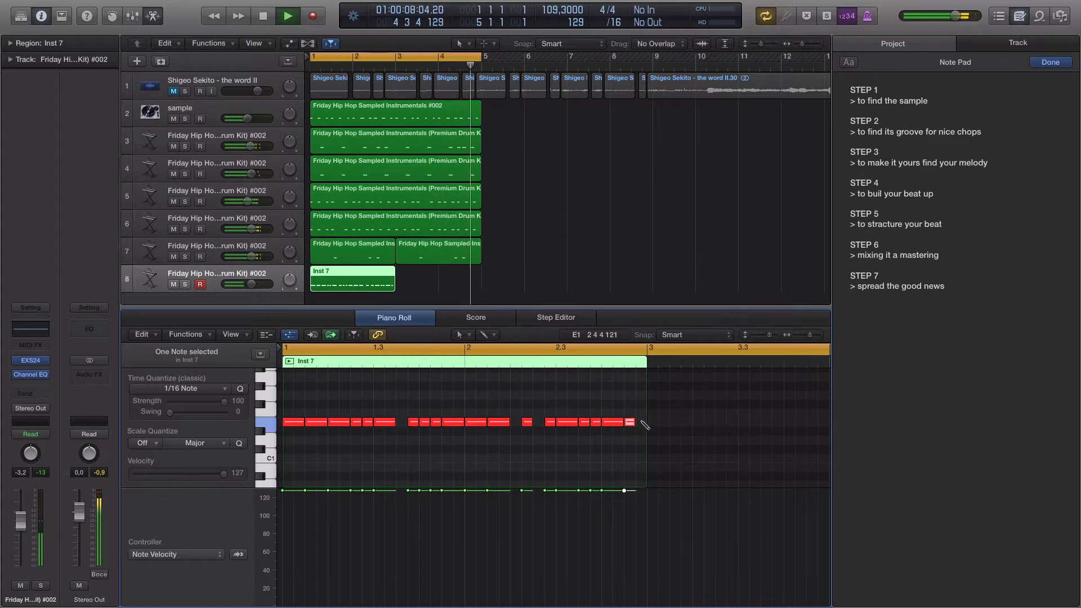
left_click(641, 422)
key("space")
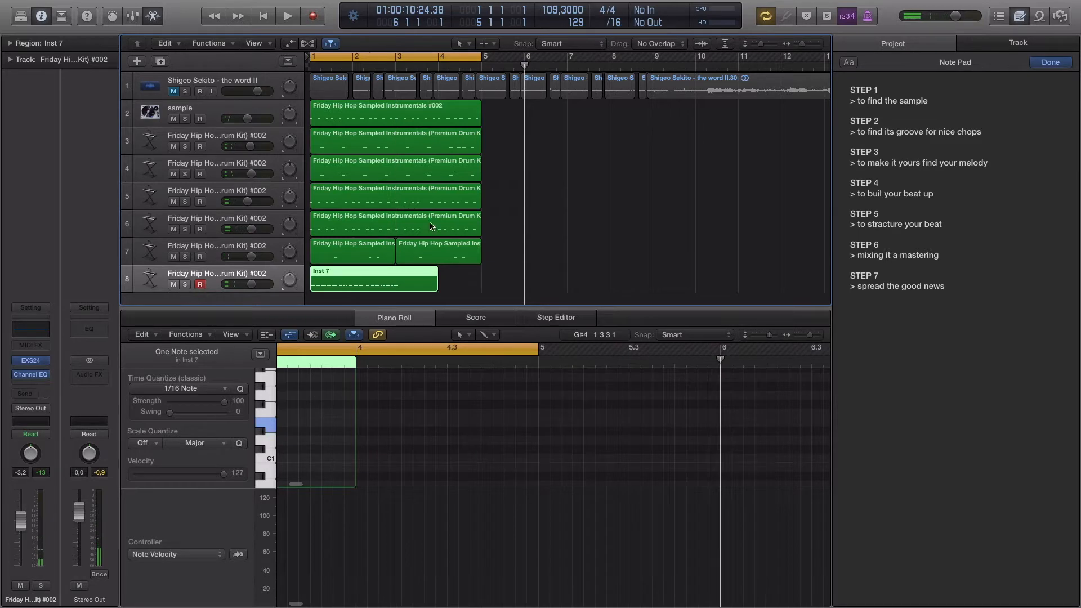
- Trim the track 8 region back to end at bar 3 and repeat it once up to bar 5
left_click_drag(436, 284, 395, 284)
left_click(417, 283)
left_click(371, 284)
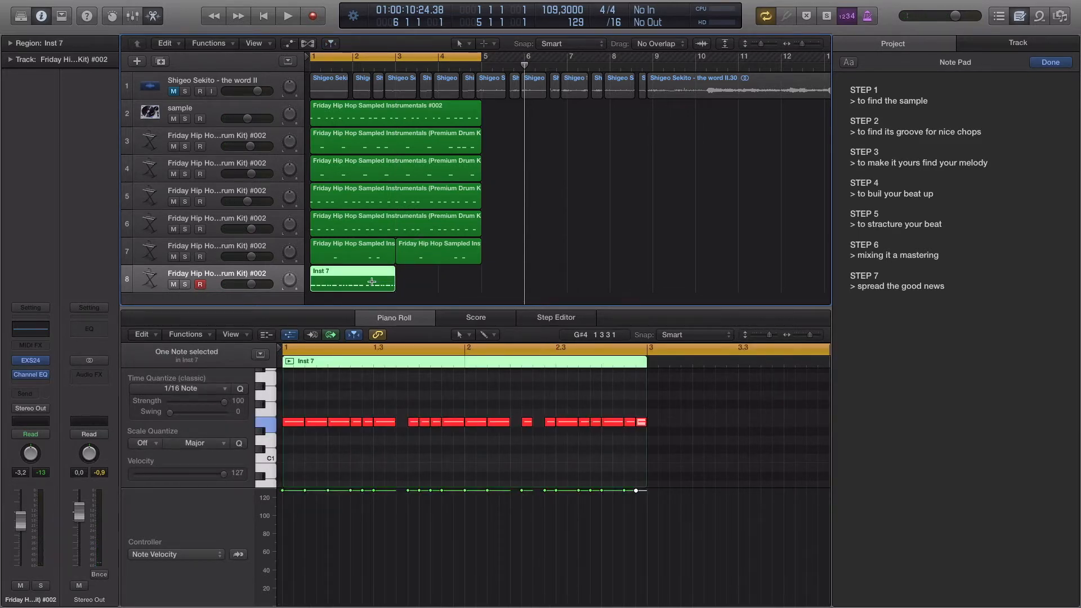
left_click(398, 67)
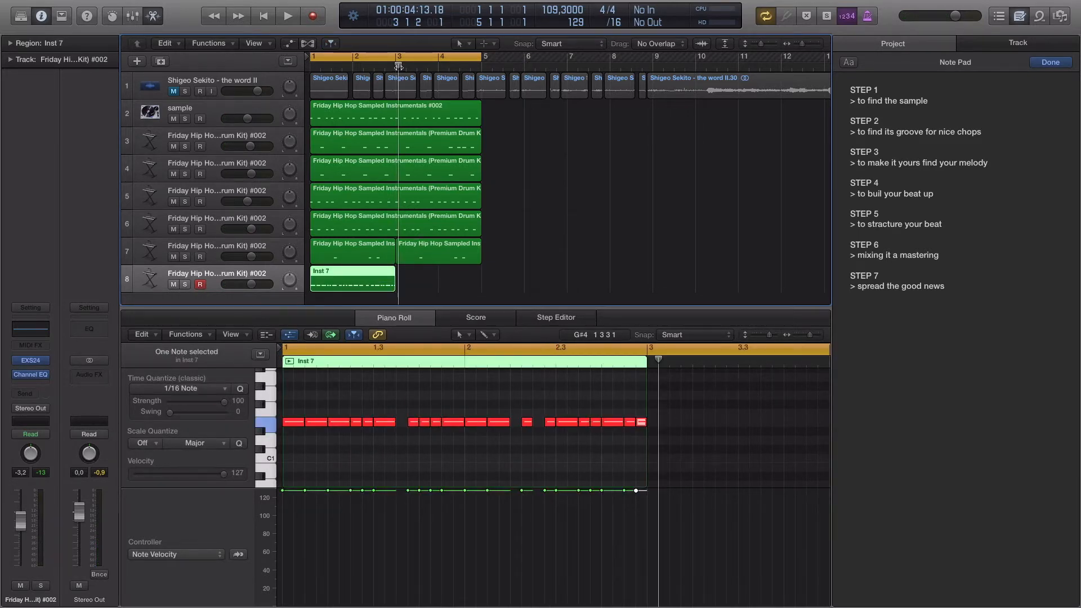
left_click(396, 67)
key("super+r")
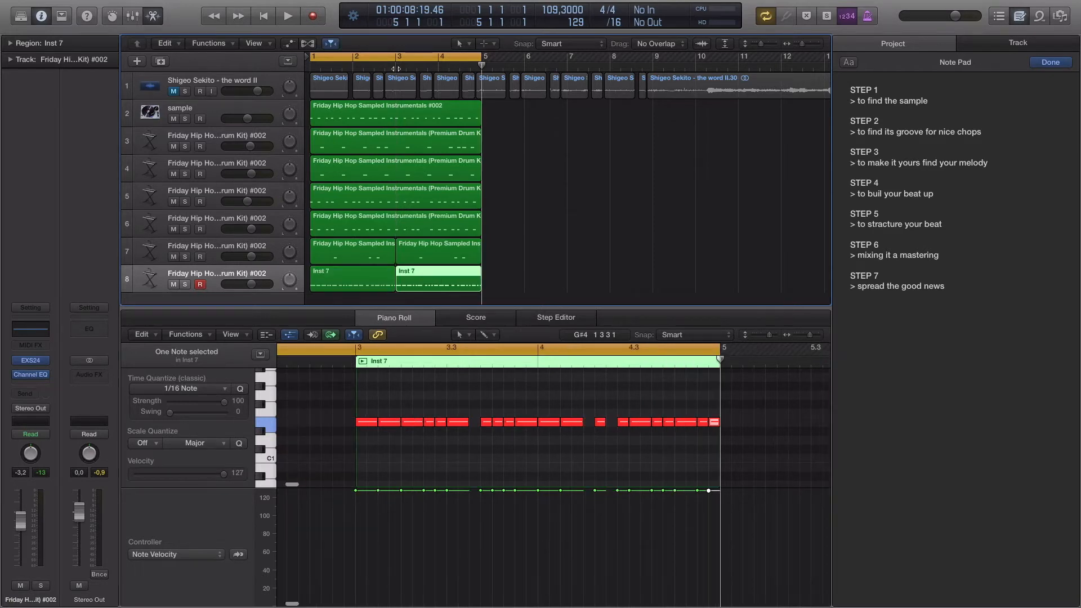
- Play the loop, close the Piano Roll and lower the track 8 volume to -3.7 dB
key("space")
key("p")
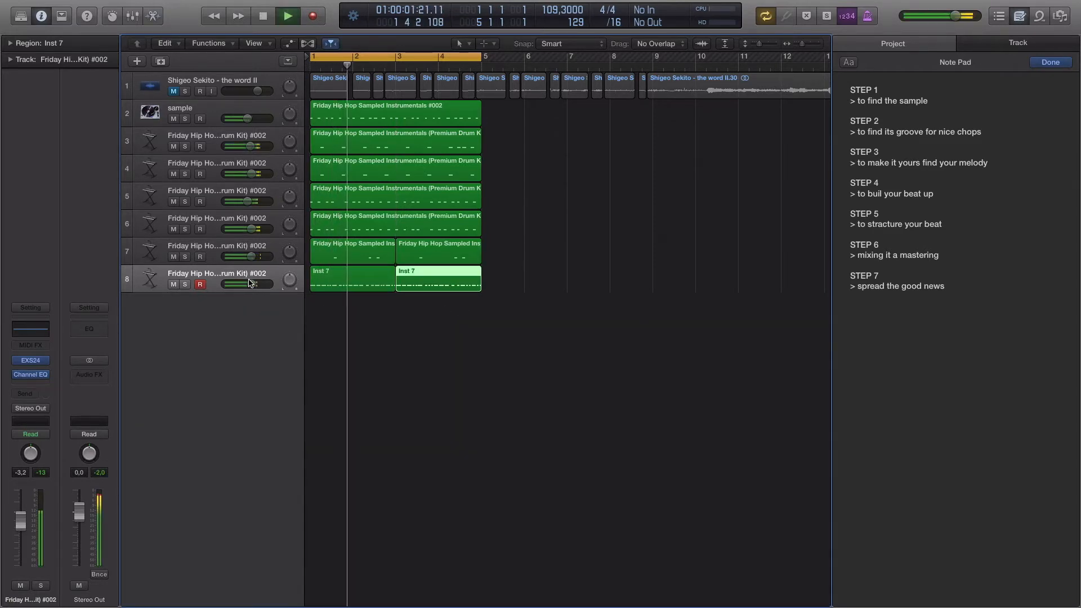
left_click_drag(251, 283, 249, 284)
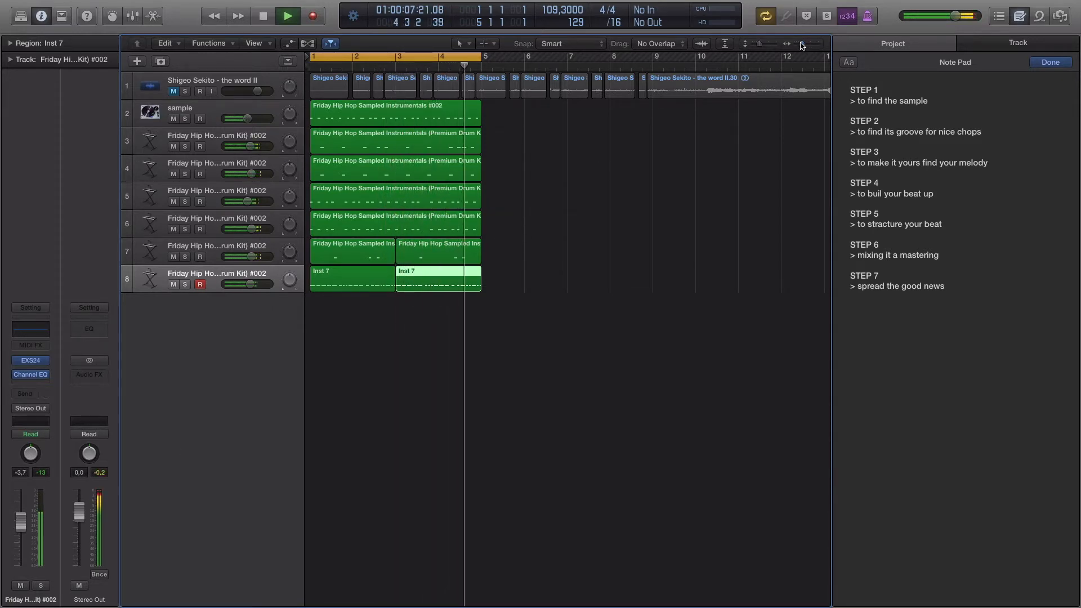
- Select tracks 2 to 8 and raise their levels together in the mixer, bringing track 8 to -3.2 dB
left_click_drag(804, 45, 802, 45)
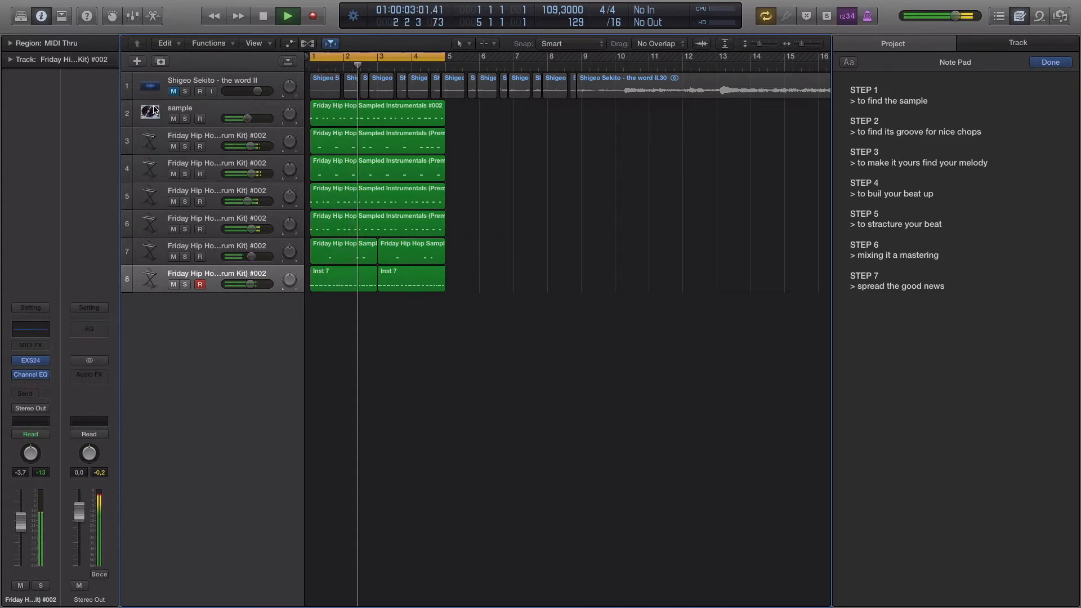
left_click_drag(156, 109, 147, 279)
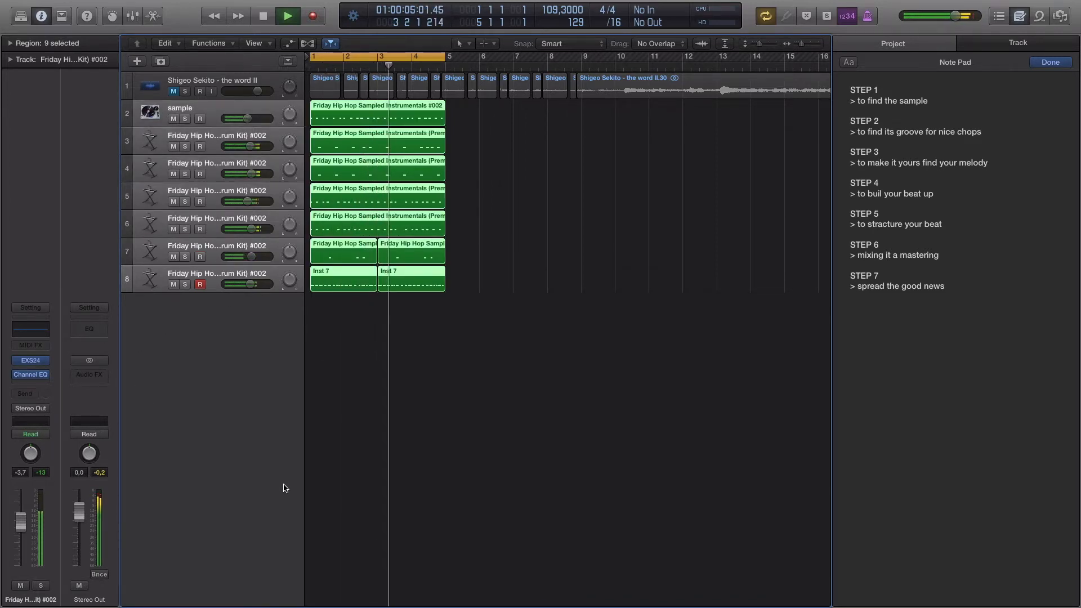
key("x")
left_click_drag(252, 523, 251, 521)
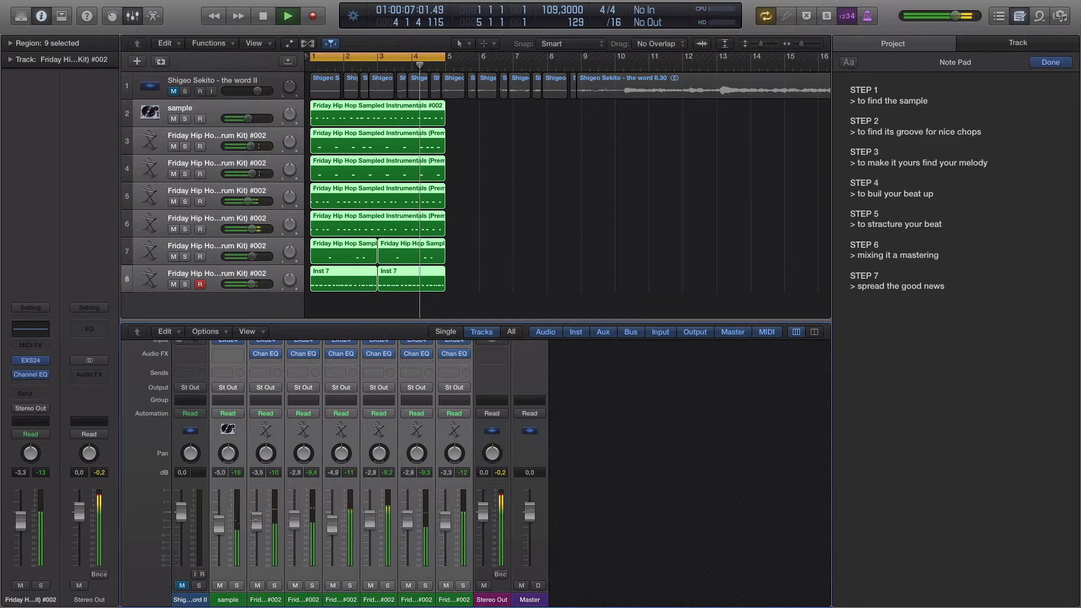
left_click_drag(430, 322, 432, 320)
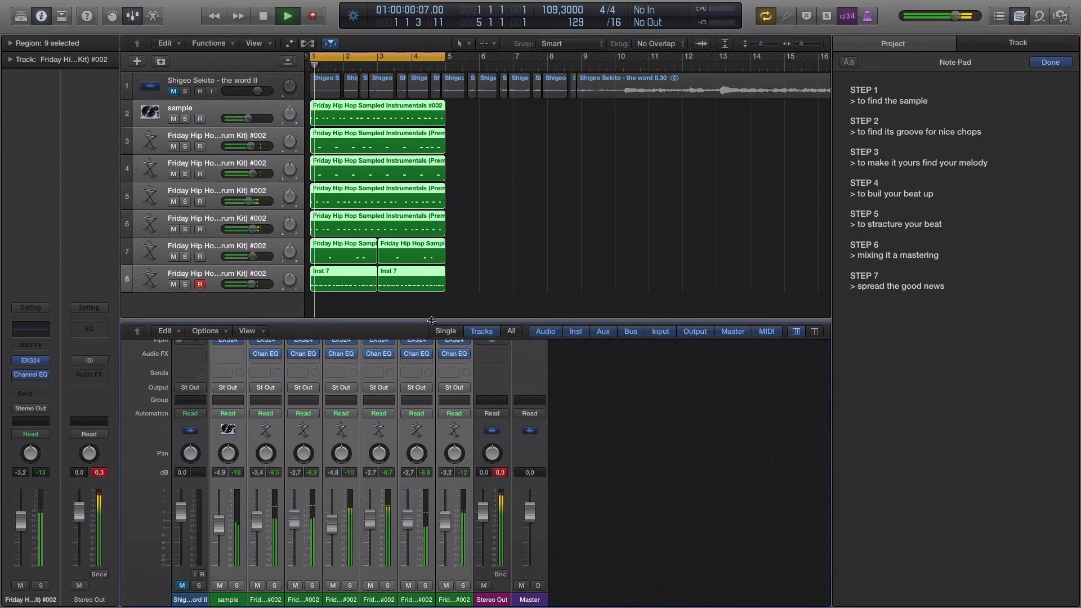
key("x")
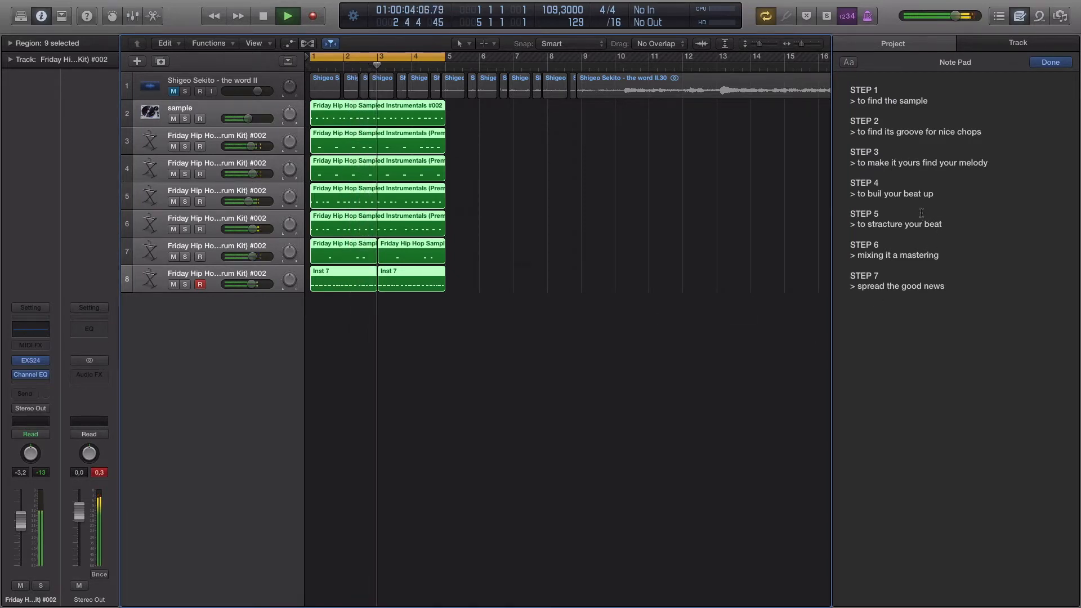
left_click(486, 355)
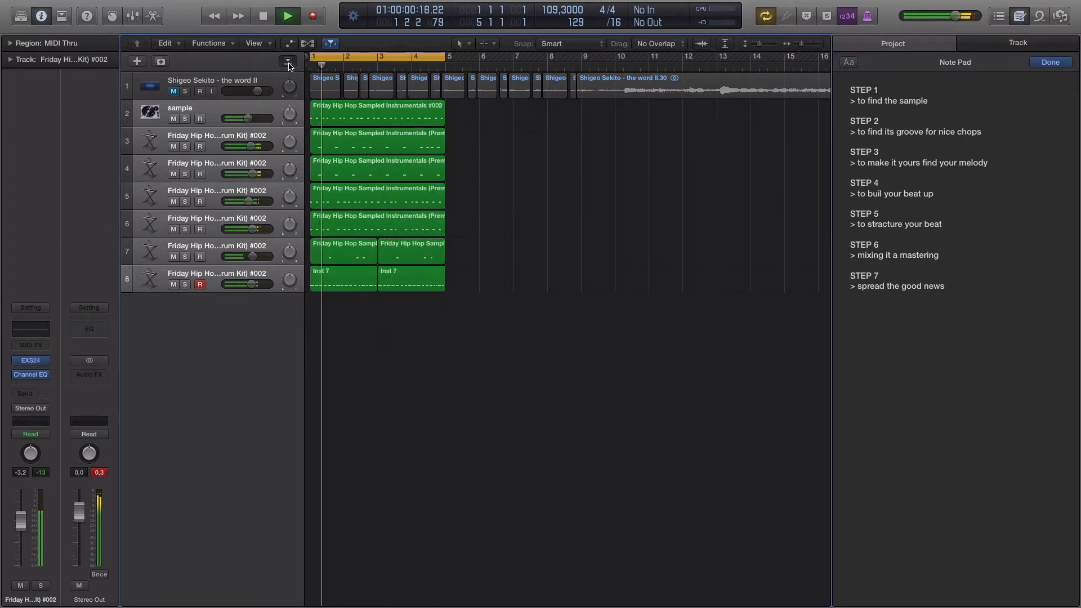
- Show the global tracks and hide Tempo, Signature and Marker so only Arrangement remains
left_click(288, 60)
right_click(217, 150)
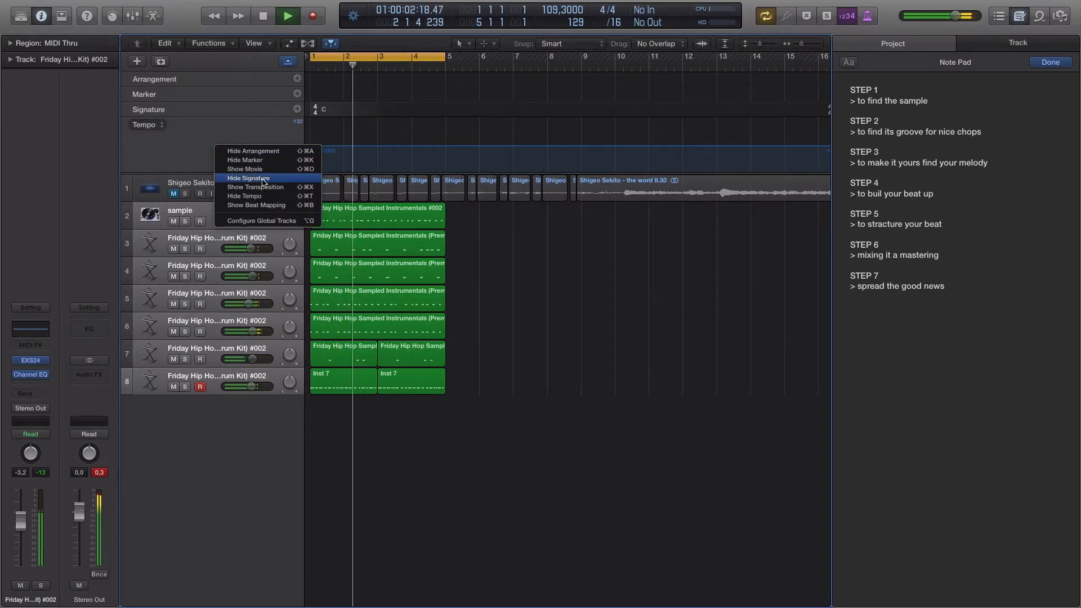
left_click(245, 196)
right_click(225, 110)
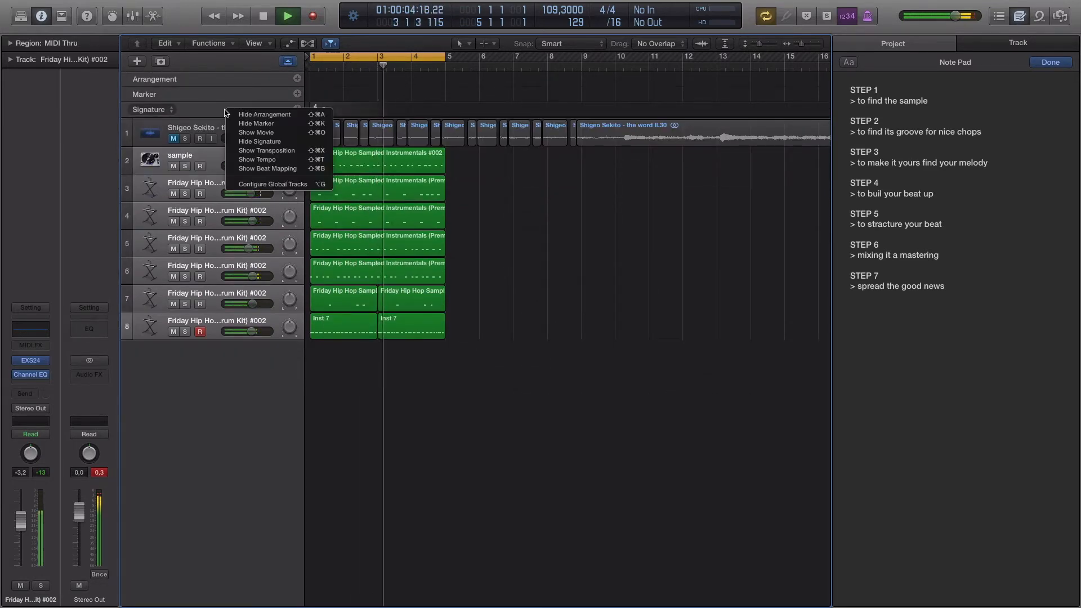
left_click(247, 137)
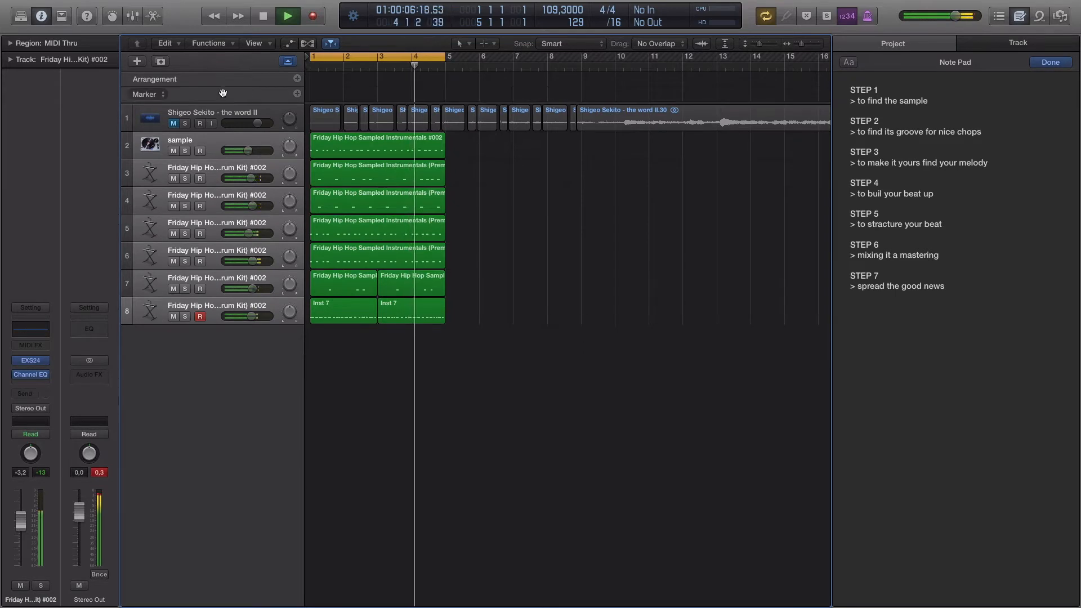
right_click(224, 92)
left_click(248, 107)
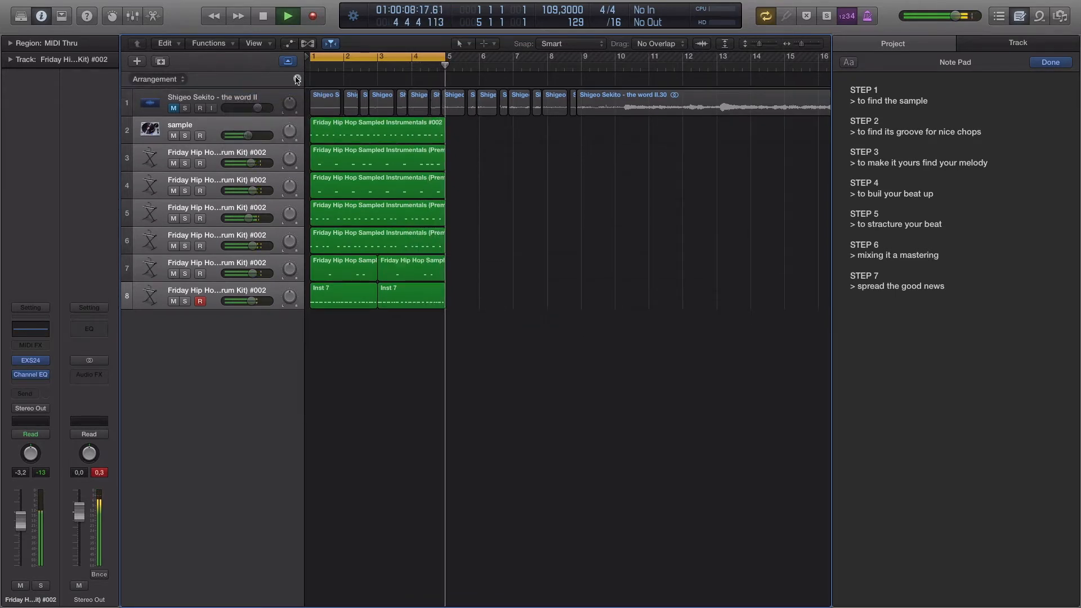
- Add an Intro arrangement marker ending at bar 5 and shorten the Verse marker to end at bar 13
left_click(297, 79)
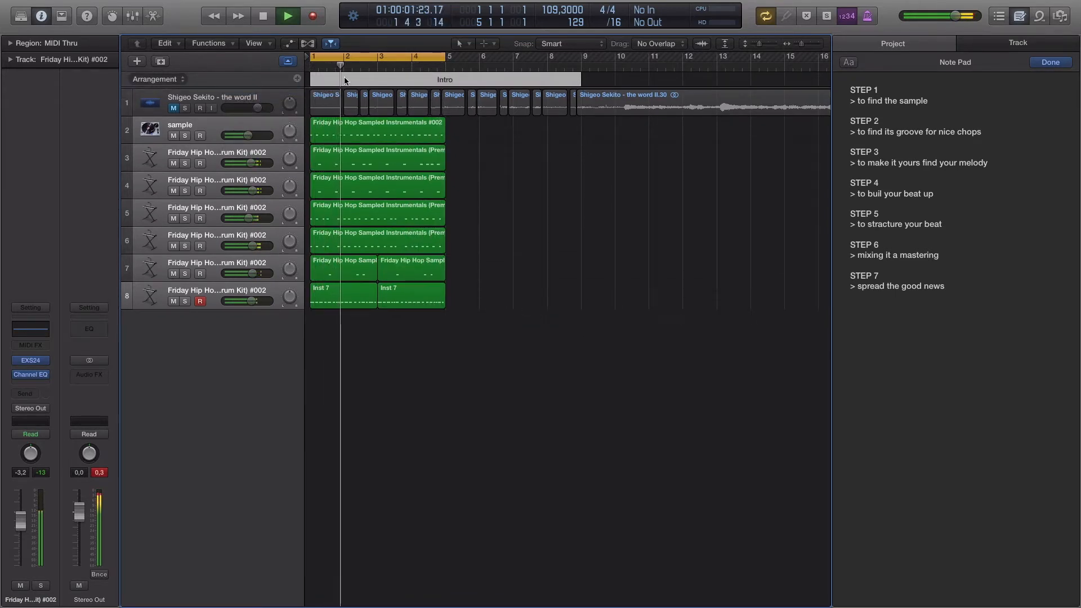
left_click_drag(580, 77, 442, 83)
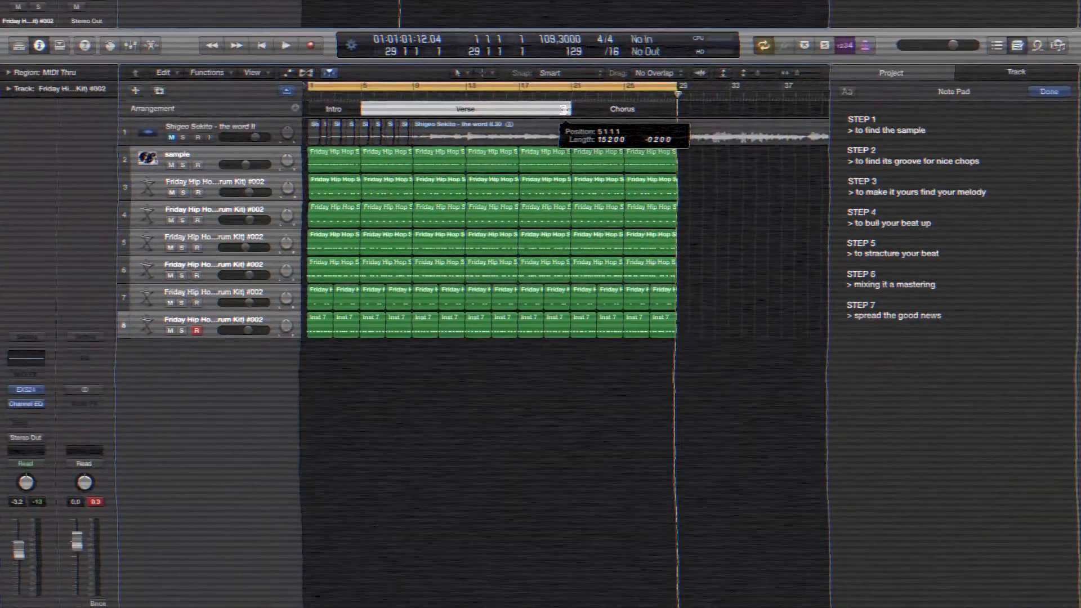
left_click_drag(575, 68, 469, 82)
- Change the marker over bars 5 to 13 to Chorus and the marker that follows it to Verse
left_click(570, 78)
left_click(417, 80)
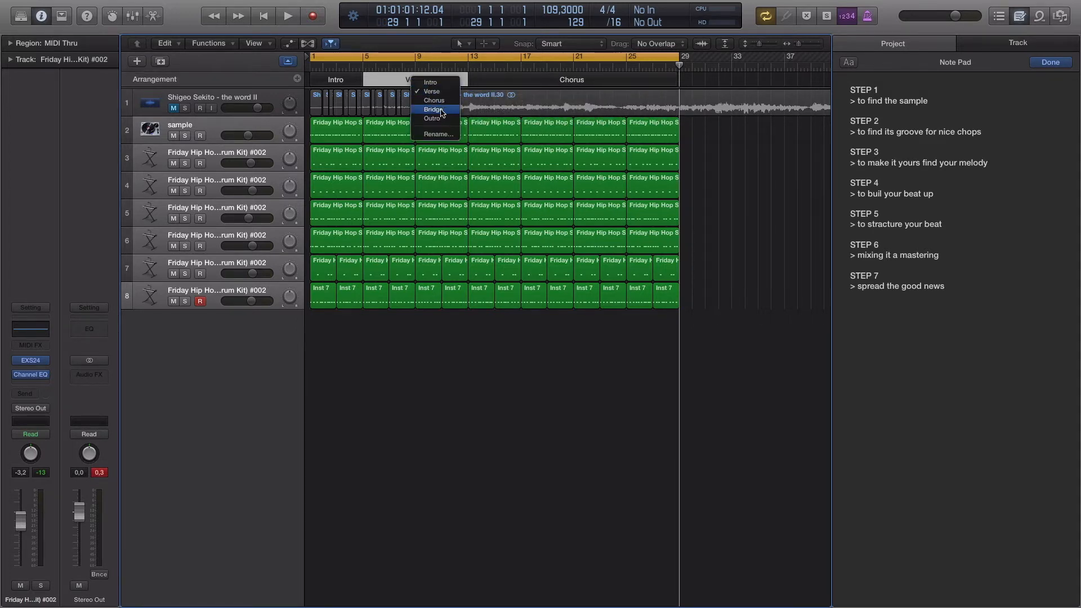
left_click(544, 83)
left_click(572, 80)
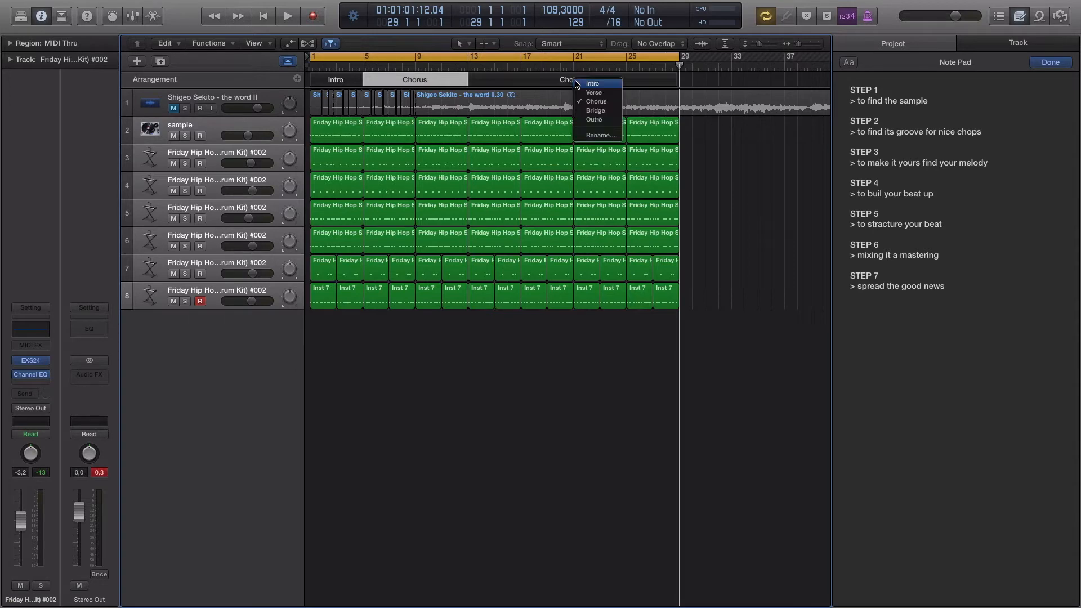
left_click(590, 94)
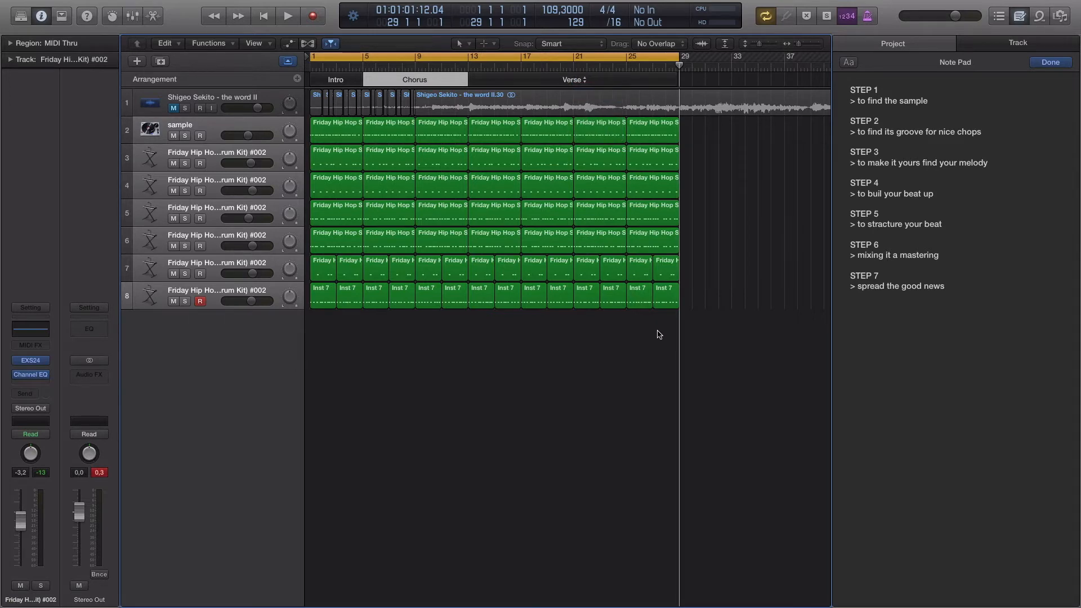
- Append a copy of the Chorus regions at bar 29 with its own Chorus marker, and extend the cycle range to bar 37
left_click_drag(459, 317, 376, 132)
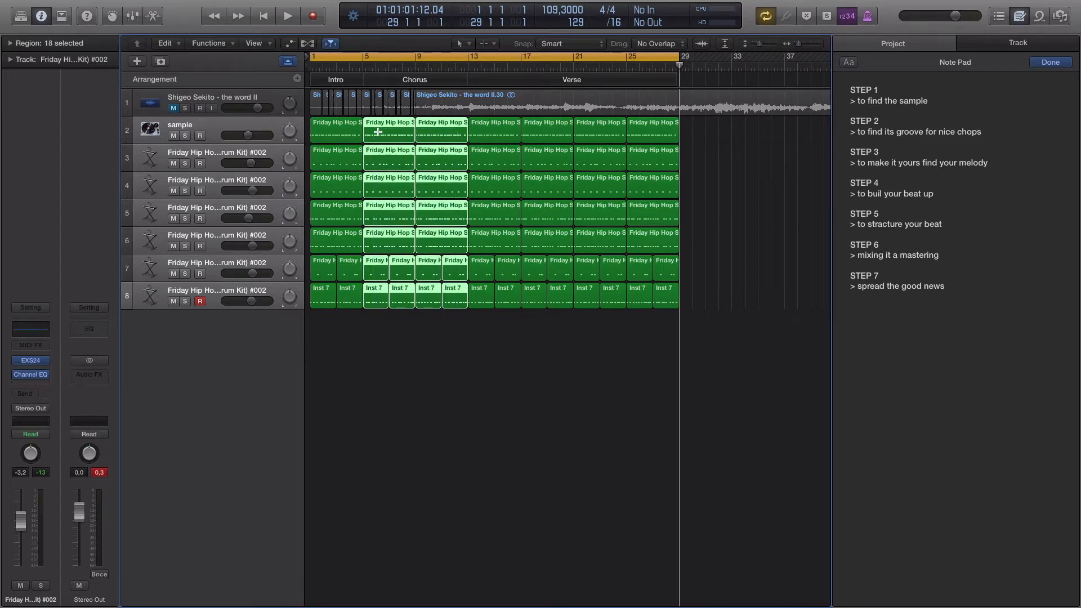
key("super+v")
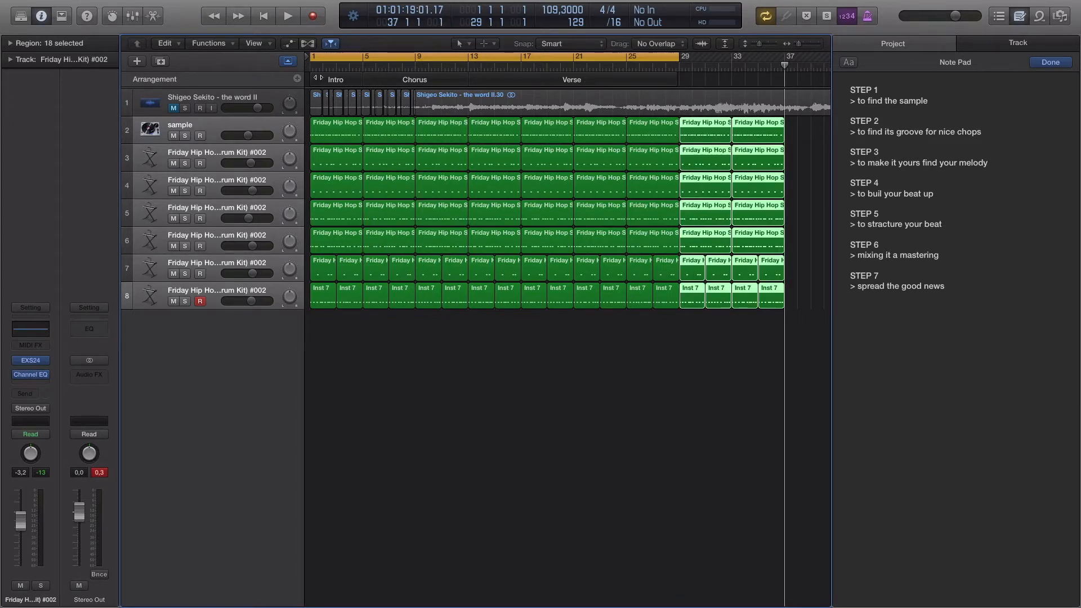
left_click(299, 79)
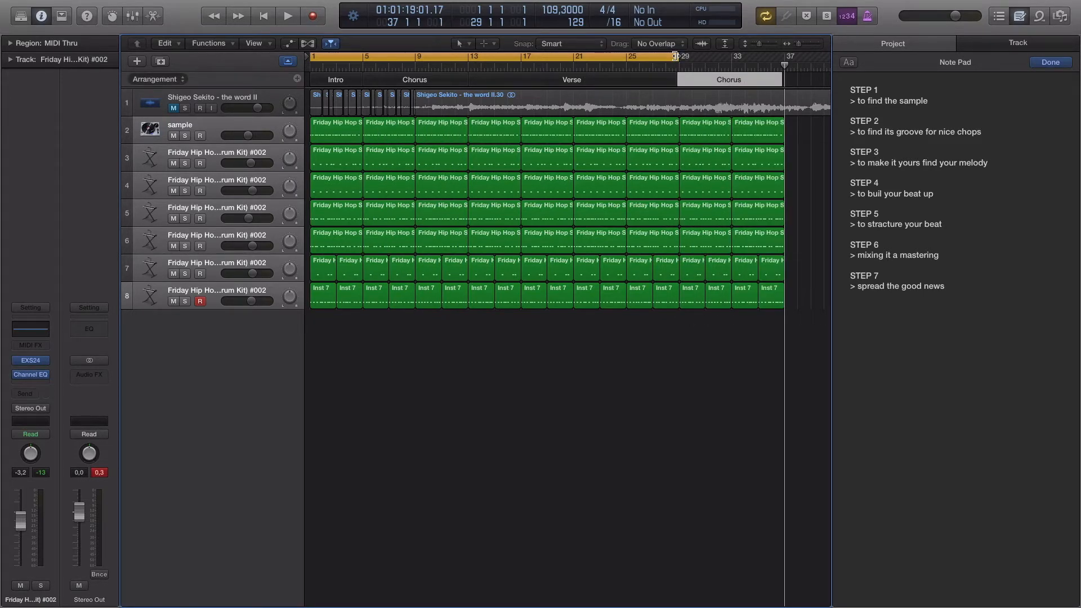
left_click_drag(675, 57, 801, 47)
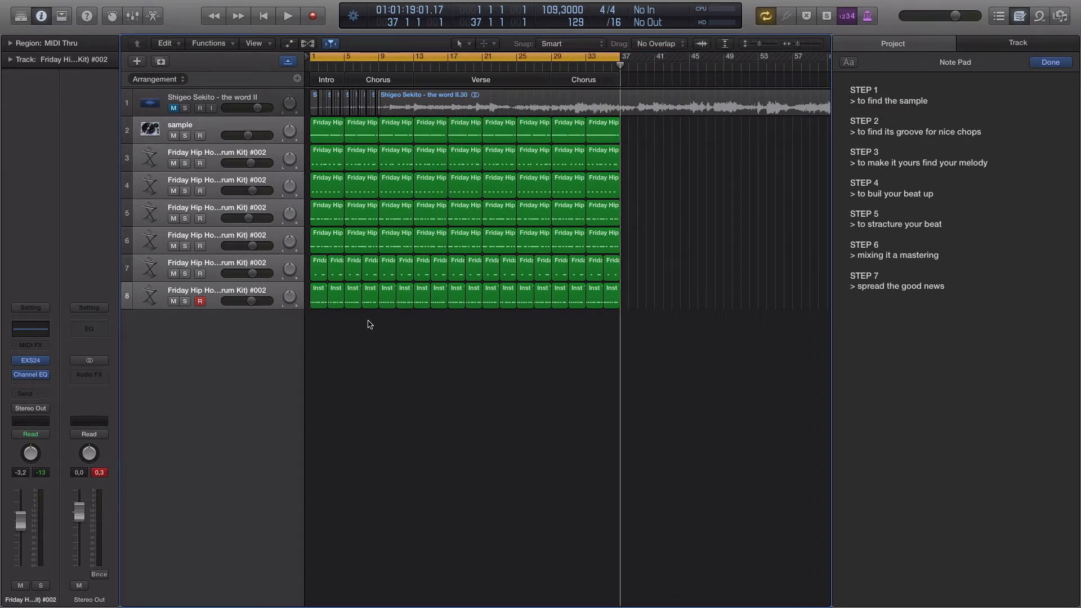
left_click_drag(369, 324, 330, 196)
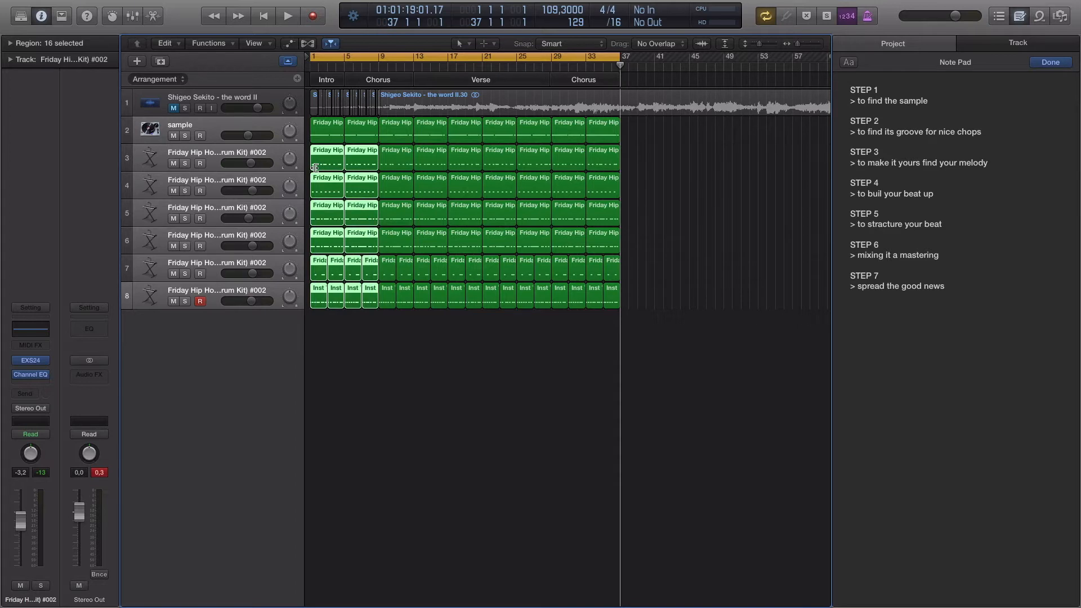
key("Delete")
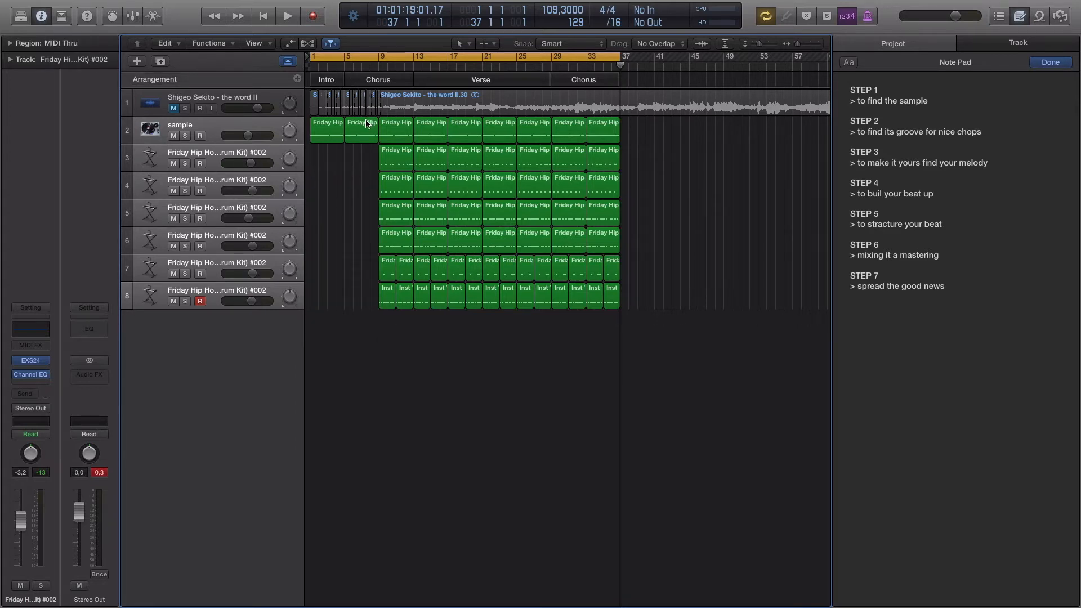
key("super+z")
left_click_drag(366, 315, 368, 148)
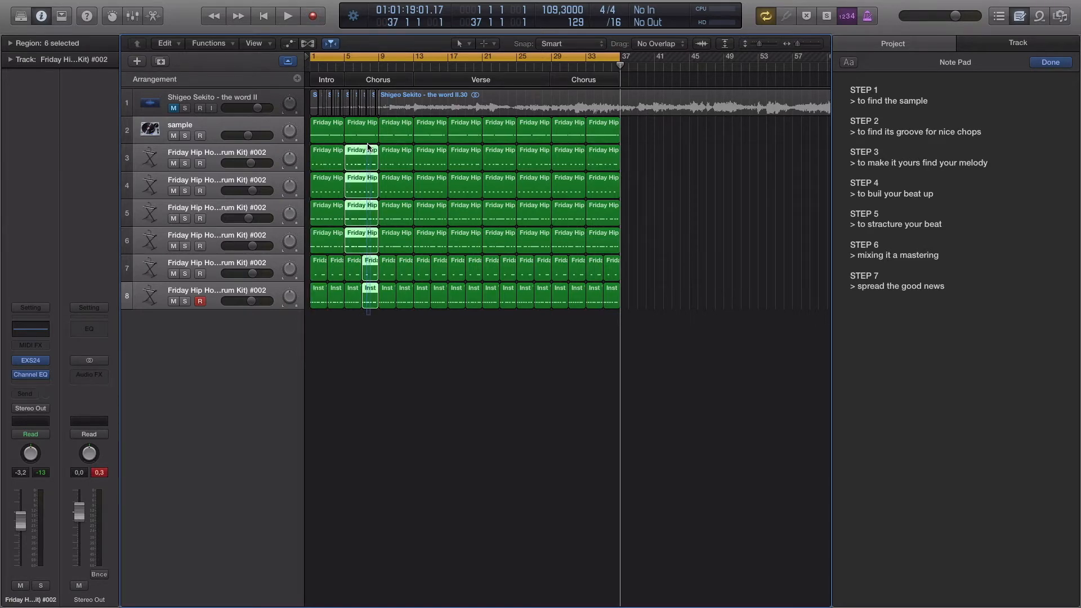
key("Delete")
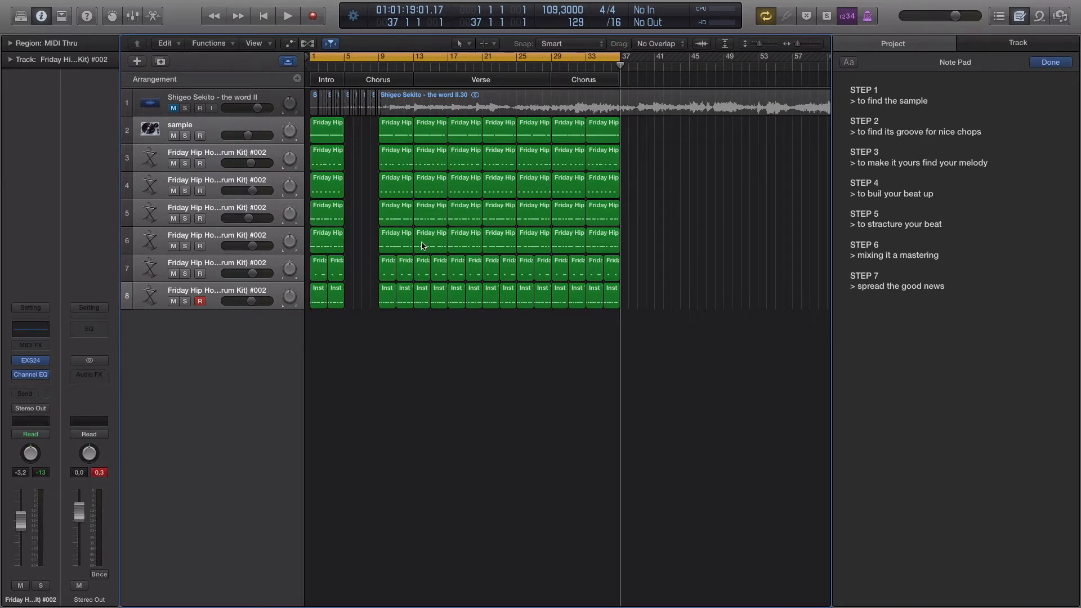
key("super+z")
left_click_drag(365, 320, 363, 195)
key("Delete")
key("super+z")
- Delete the drum regions on tracks 3 to 8 in the Intro section, keeping only the sample
left_click(334, 322)
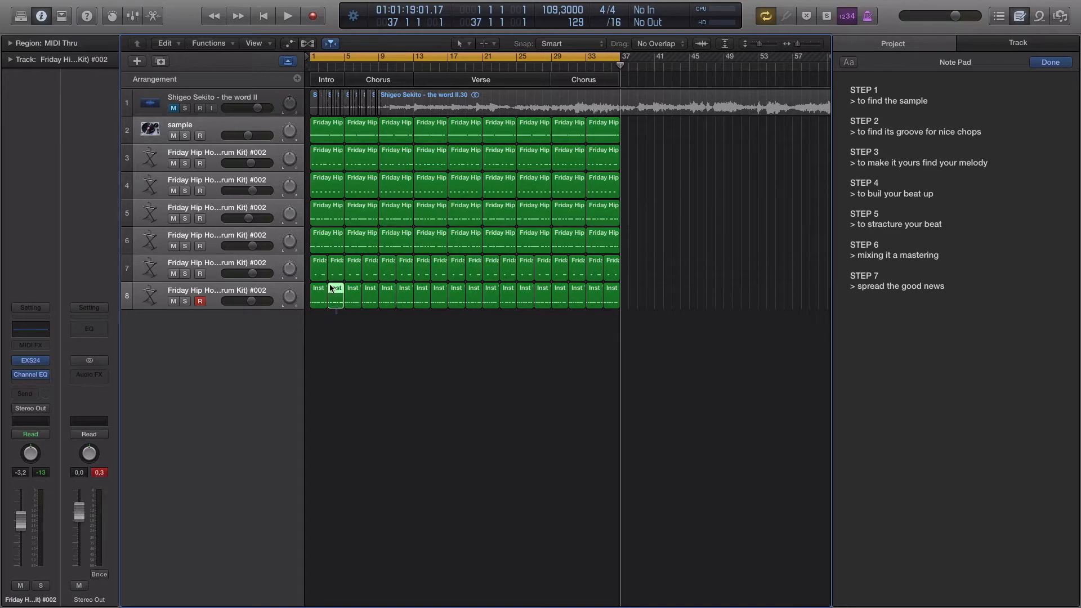
left_click_drag(332, 289, 314, 164)
key("Delete")
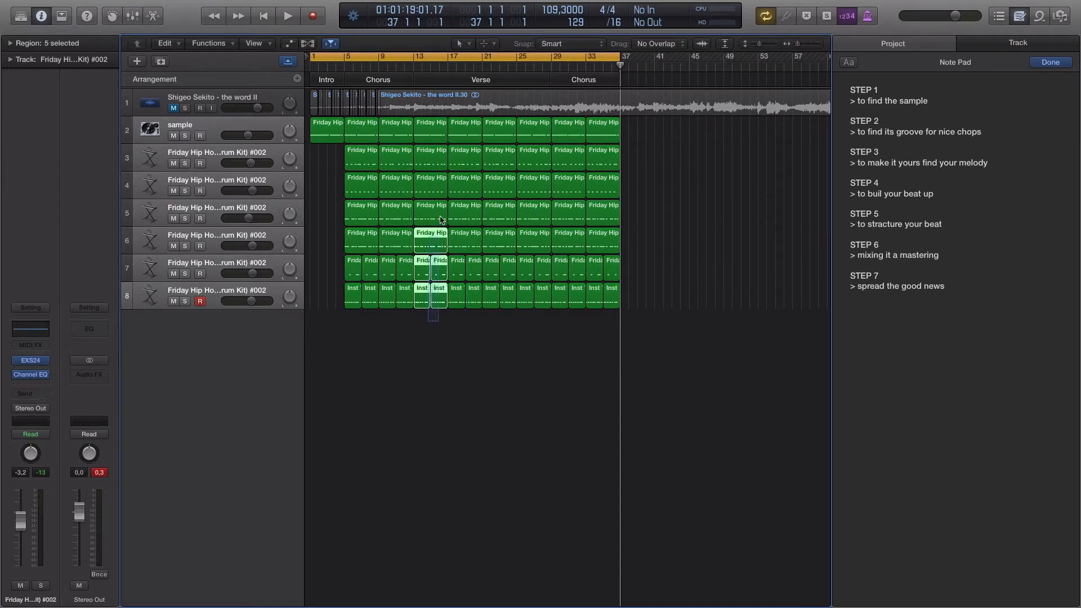
- Add one new audio track with Input 1 below the drum tracks
left_click_drag(443, 219, 522, 153)
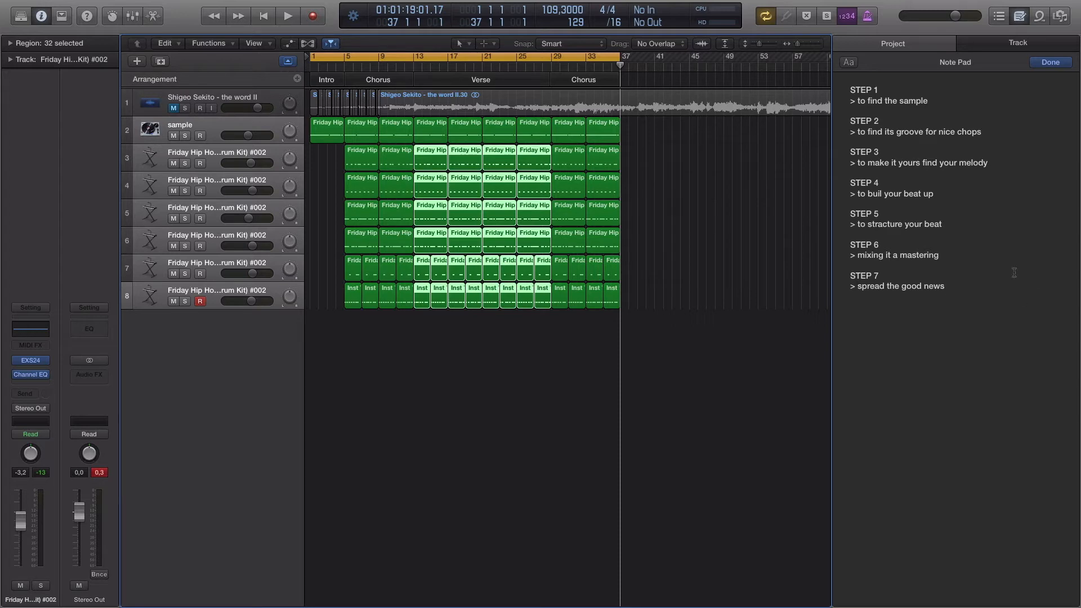
left_click(136, 61)
left_click(530, 24)
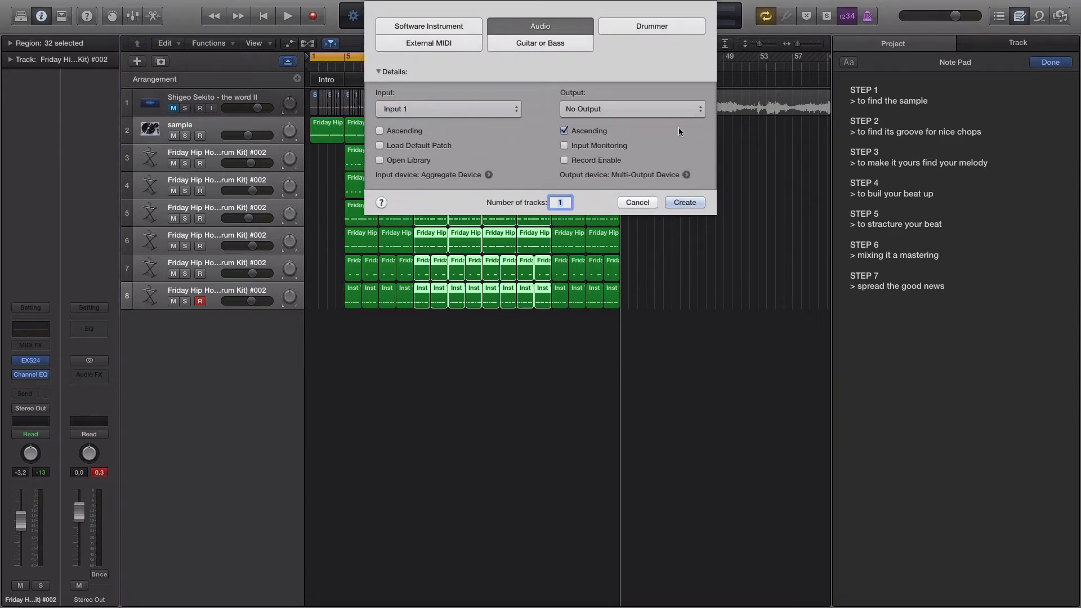
left_click(685, 202)
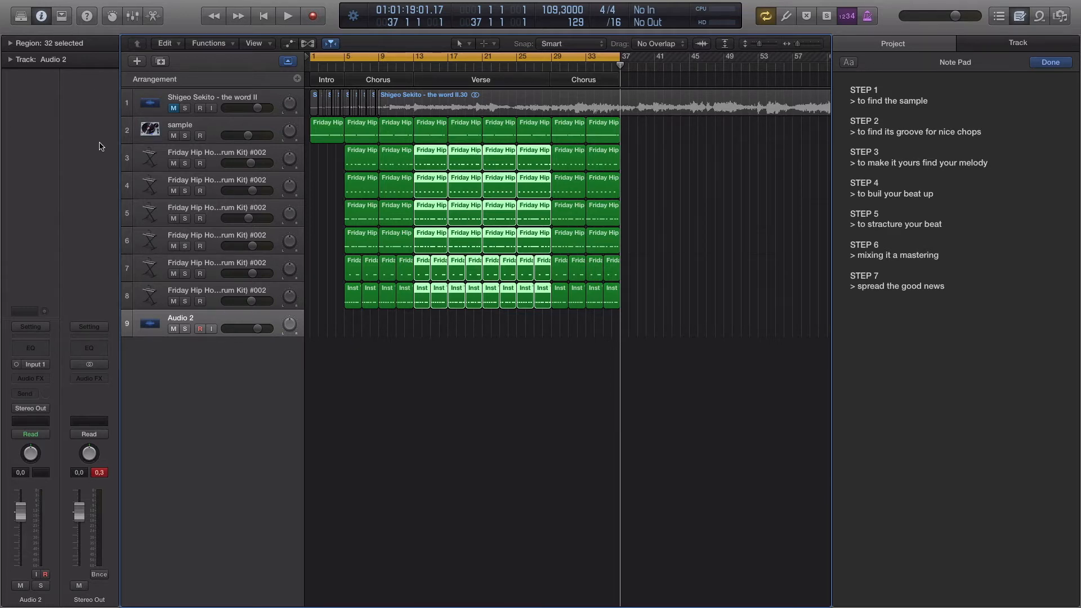
- Preview sounds in the SoundFX_Transitions_StayOnBeat folder and place TransitionFX_StayOnBeat (23) at bar 4 on the new audio track
left_click(1061, 17)
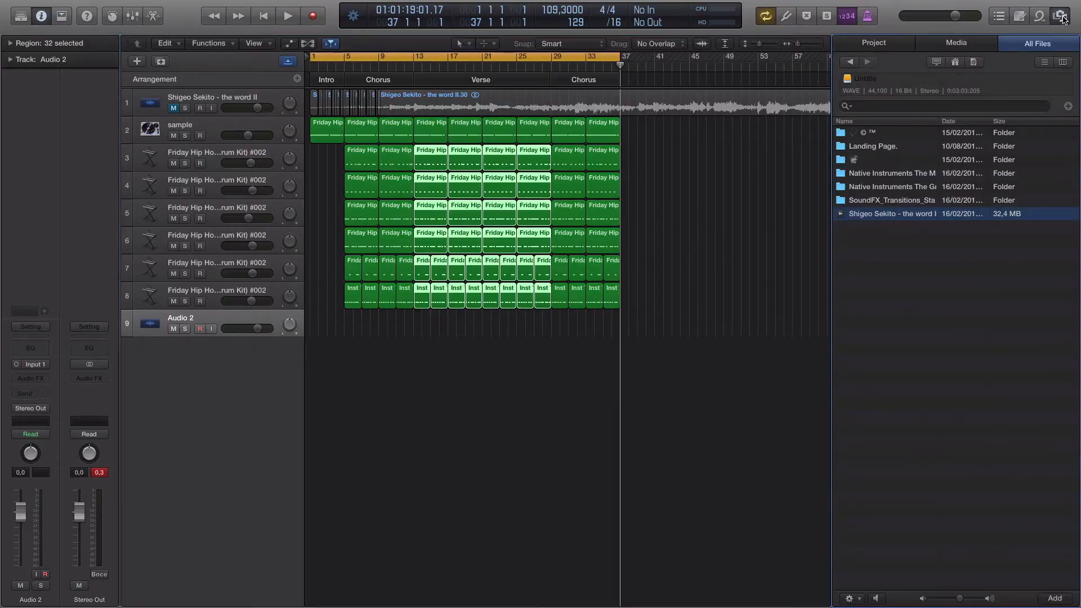
double_click(897, 201)
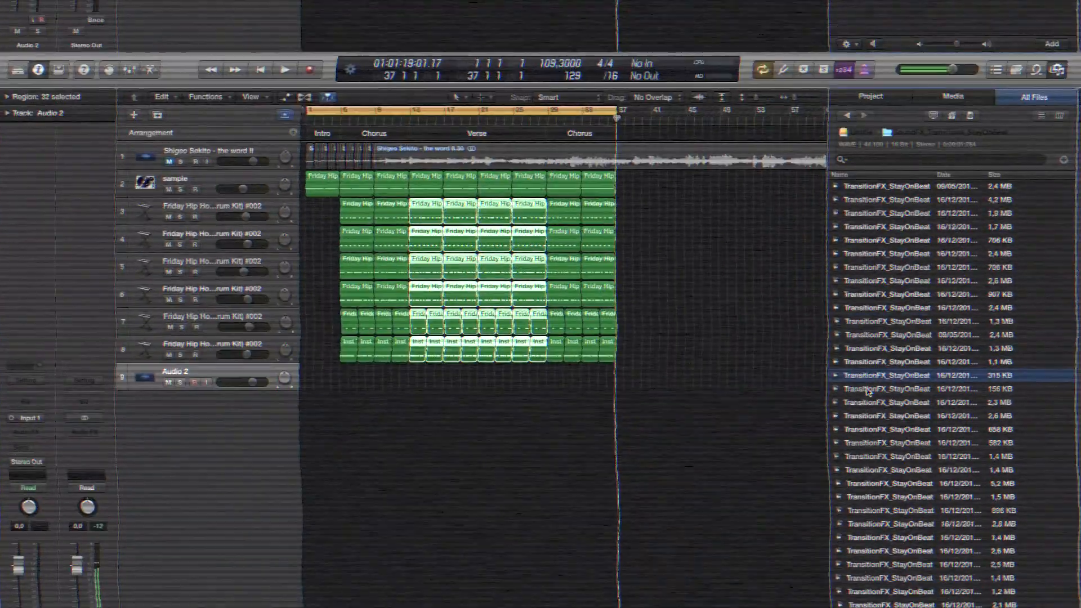
left_click(874, 336)
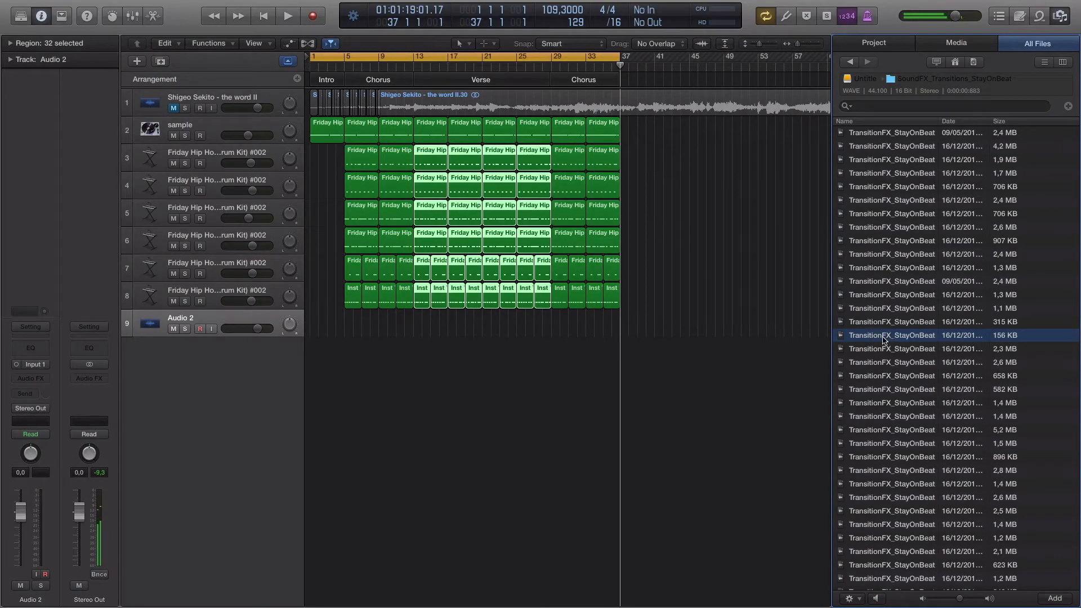
left_click_drag(884, 341, 338, 329)
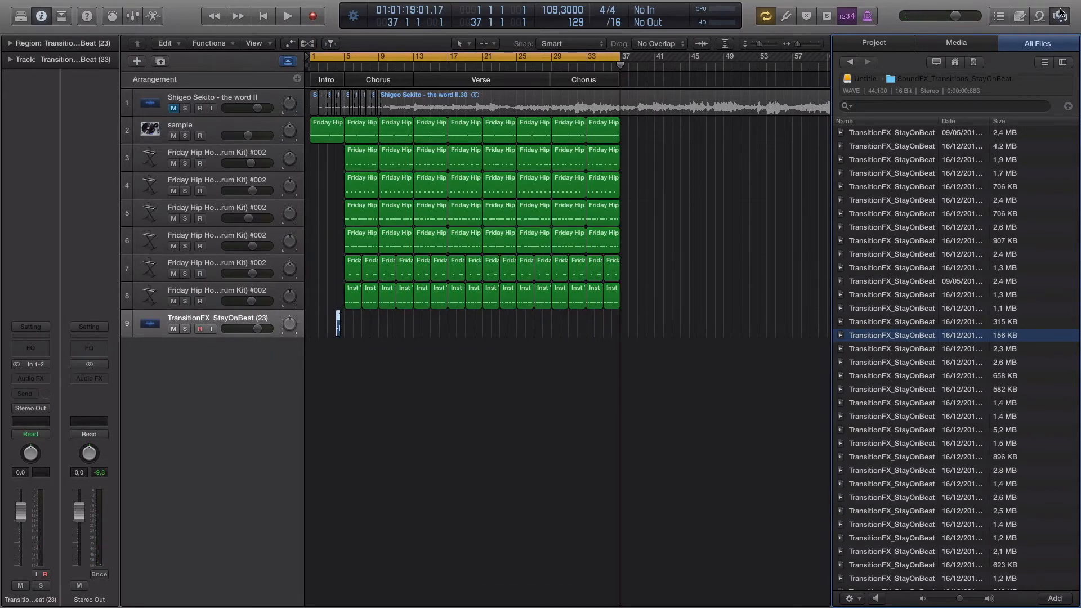
left_click(1061, 14)
- Move the transition effect region to beat 4 of bar 4 so it leads into the first Chorus
left_click(337, 68)
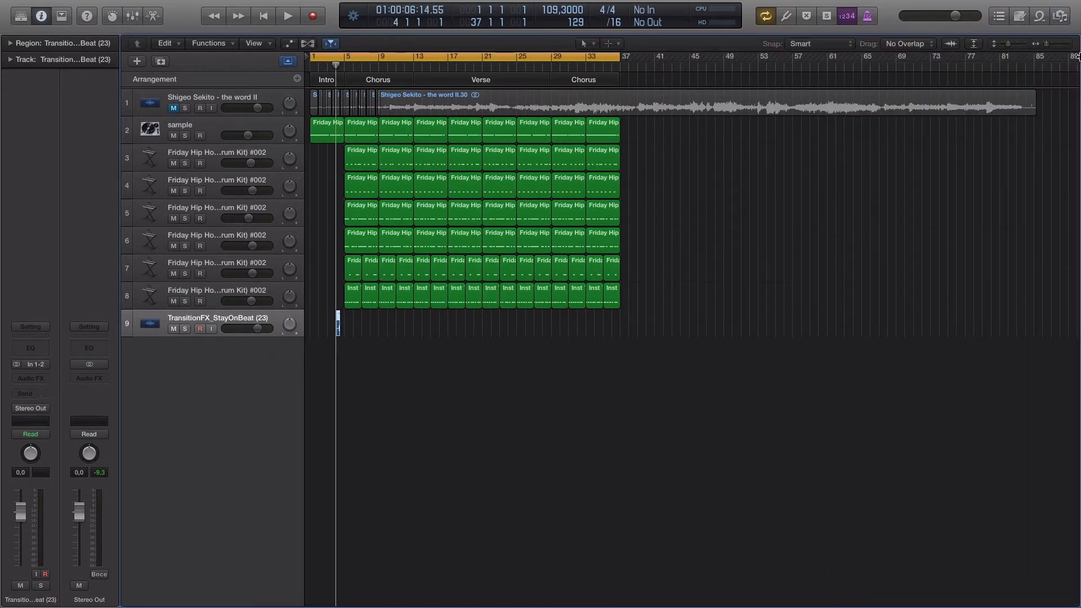
left_click_drag(1047, 46, 1057, 46)
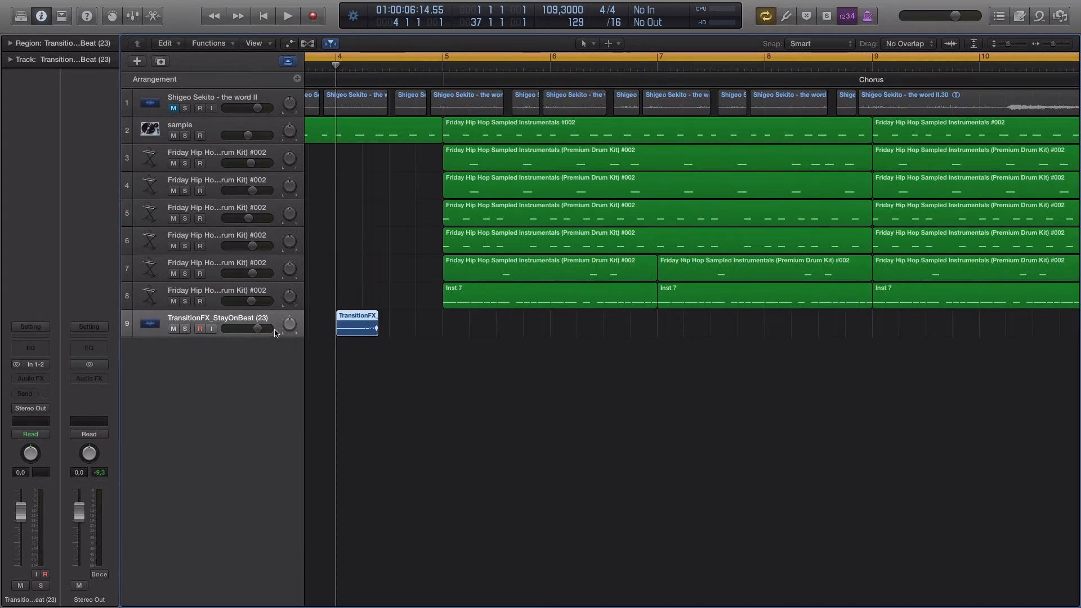
left_click_drag(353, 318, 432, 321)
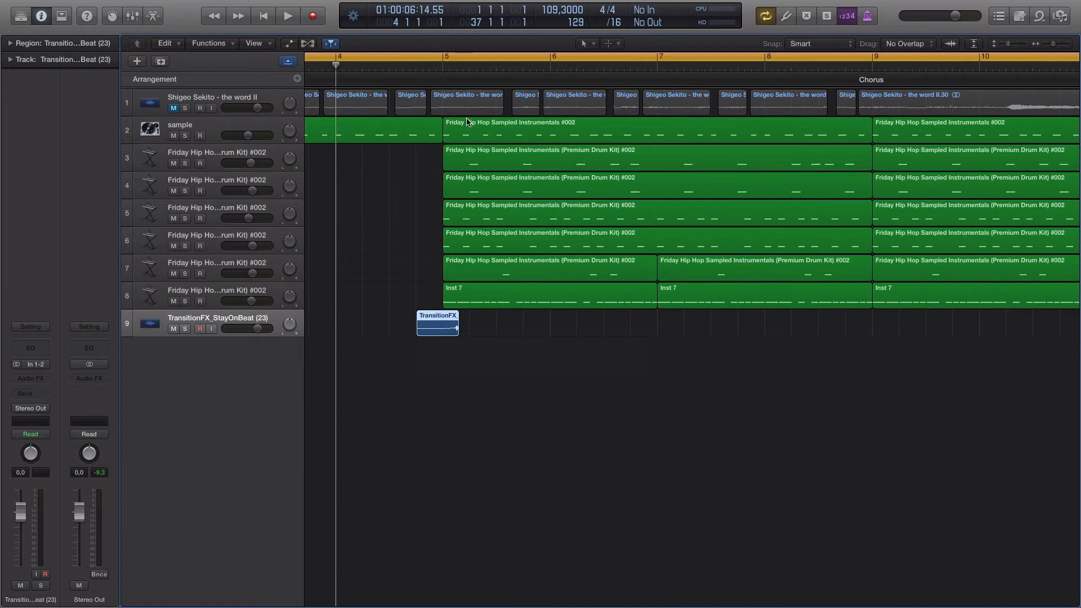
left_click(416, 71)
- Play the Intro into the first Chorus to check how the transition effect sounds
left_click_drag(1056, 43, 1048, 45)
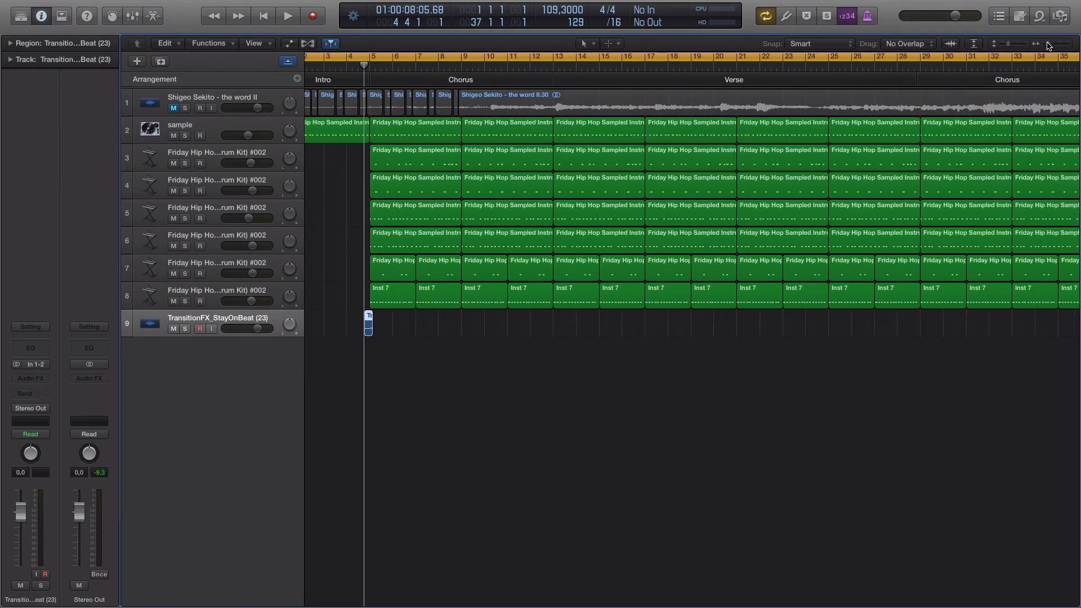
key("space")
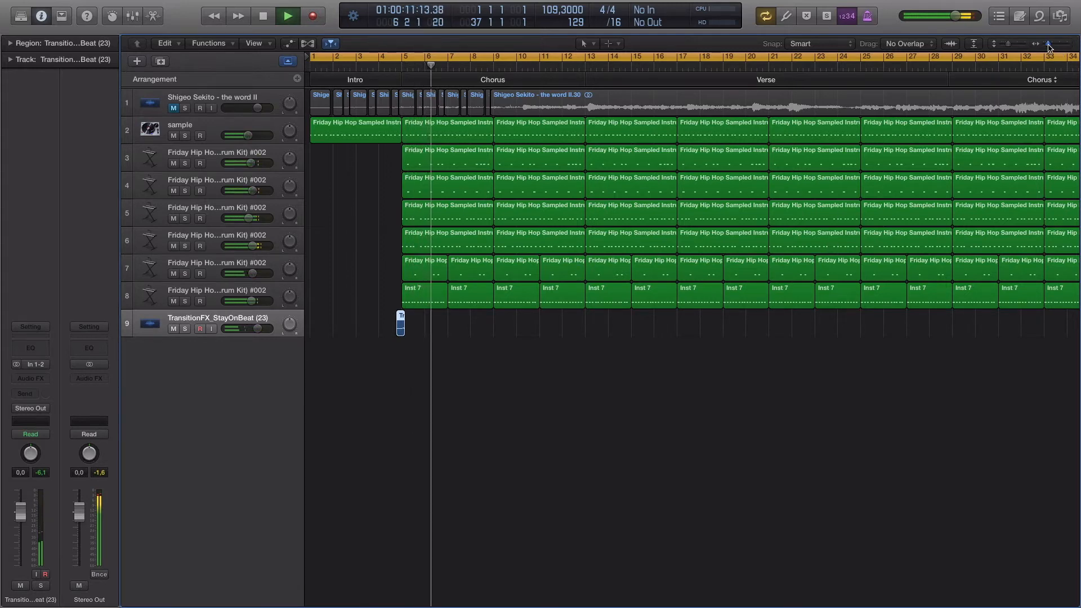
left_click_drag(1048, 43, 1047, 43)
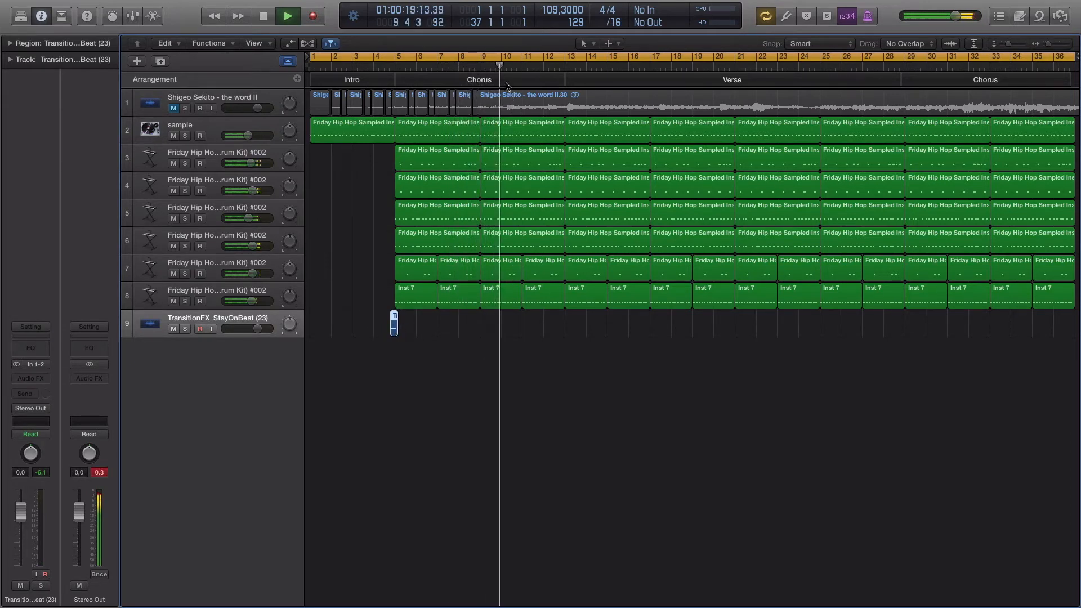
key("space")
left_click_drag(514, 65, 553, 68)
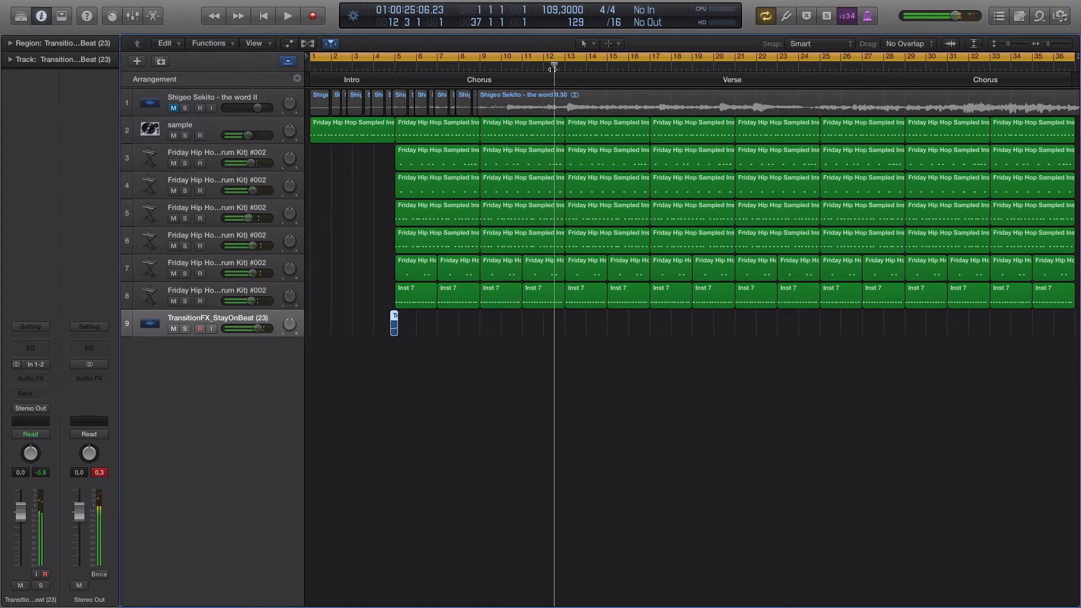
key("super+v")
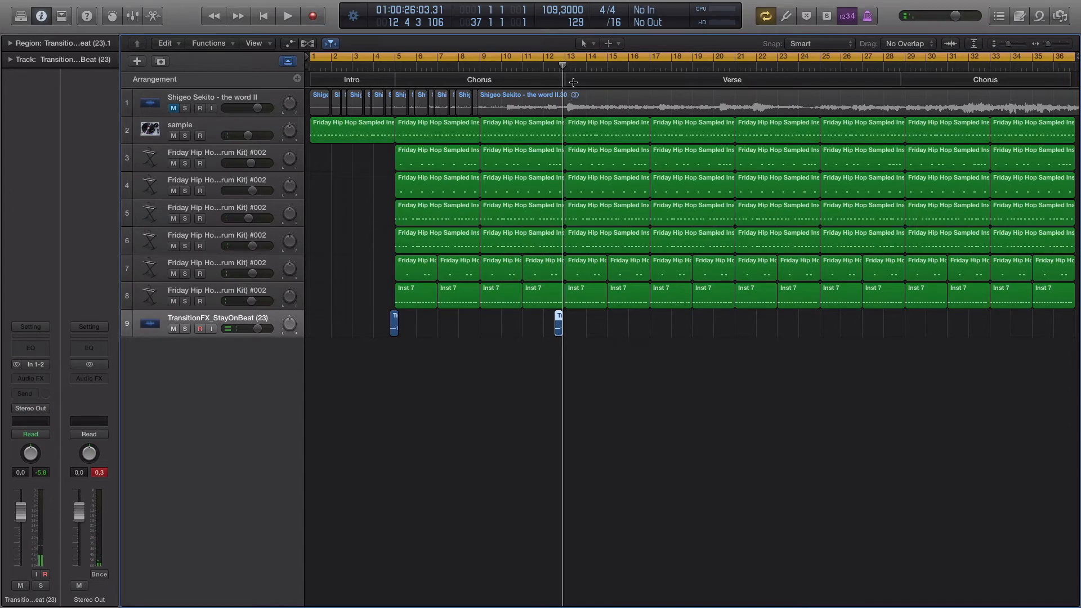
key("super+z")
- Paste a copy of the transition effect at beat 4 of bar 12, leading into the Verse
left_click_drag(1050, 45, 1054, 46)
scroll(905, 96, "right", 6)
left_click_drag(658, 70, 650, 68)
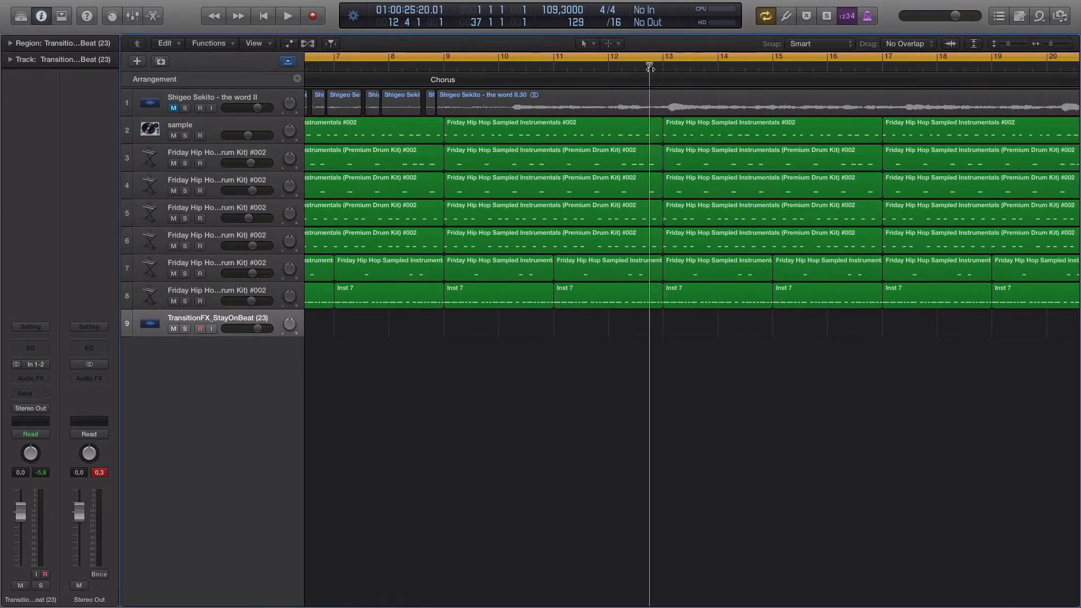
key("super+v")
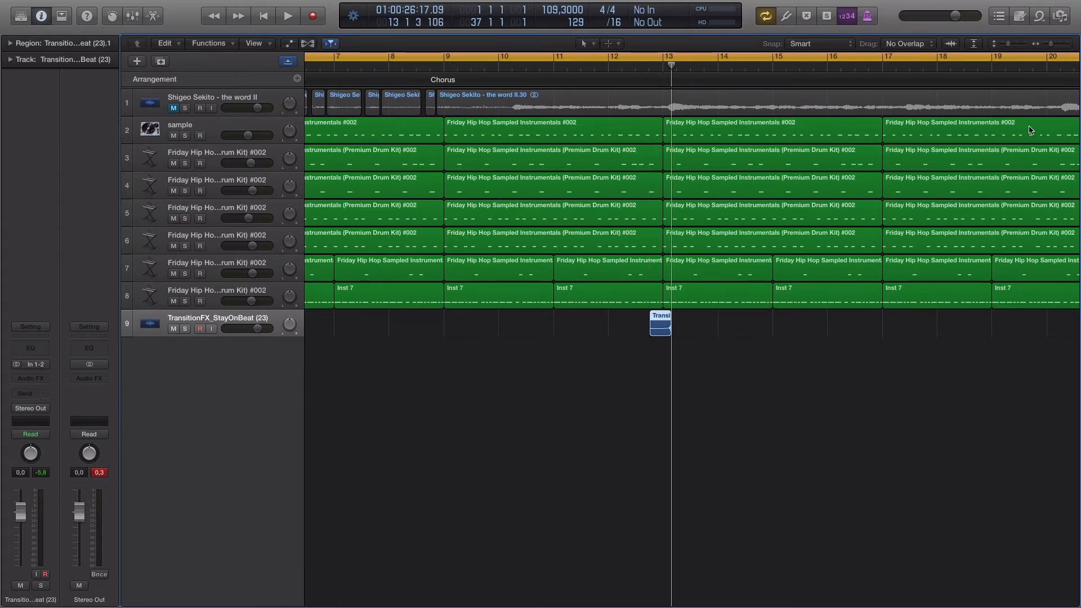
left_click_drag(1054, 48, 1047, 46)
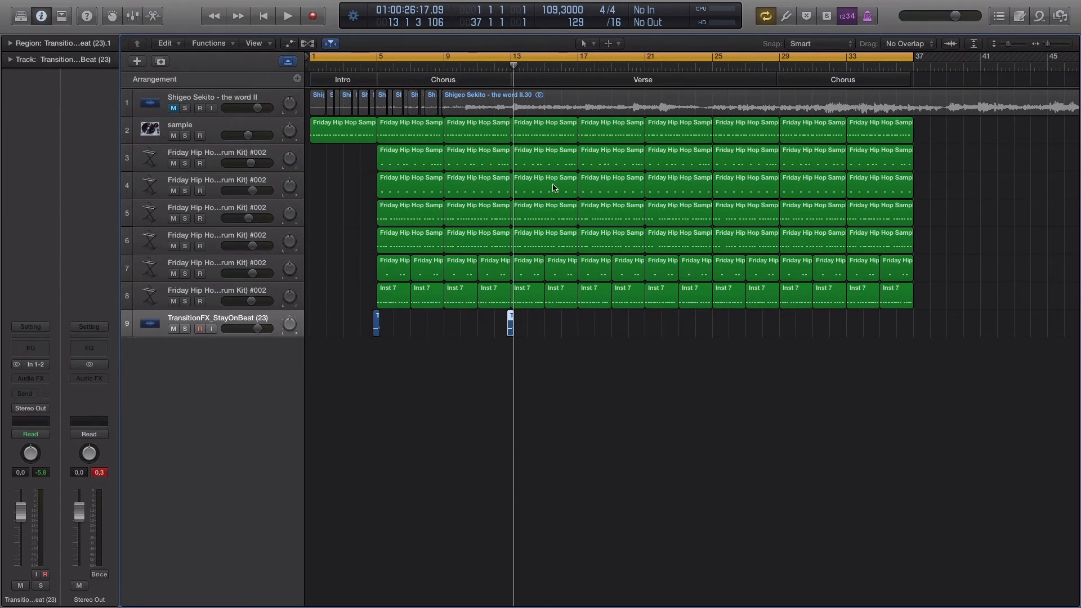
left_click(667, 162)
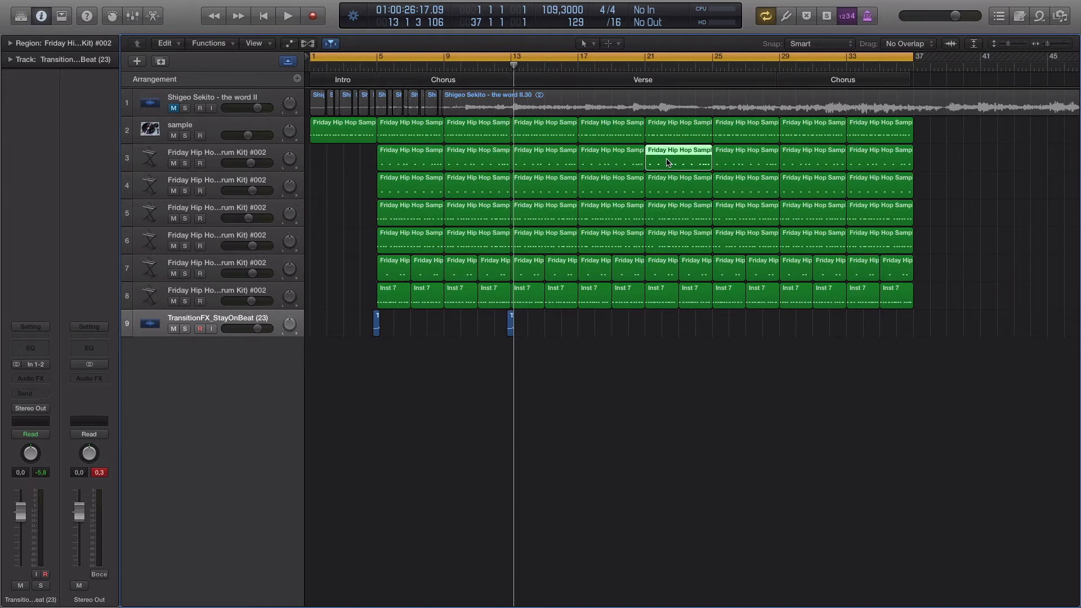
left_click(665, 186)
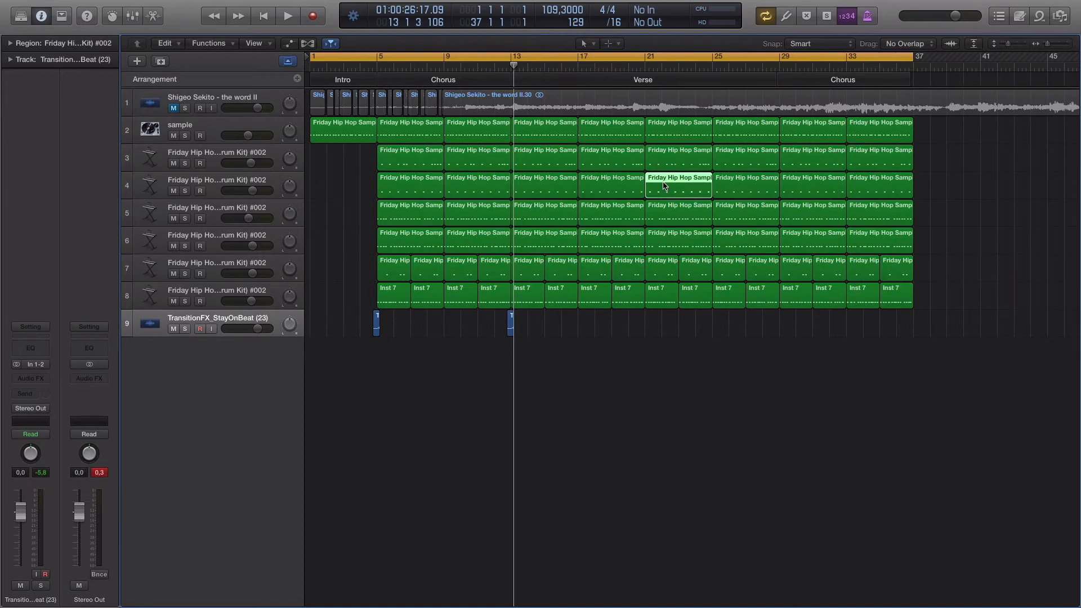
left_click(665, 214)
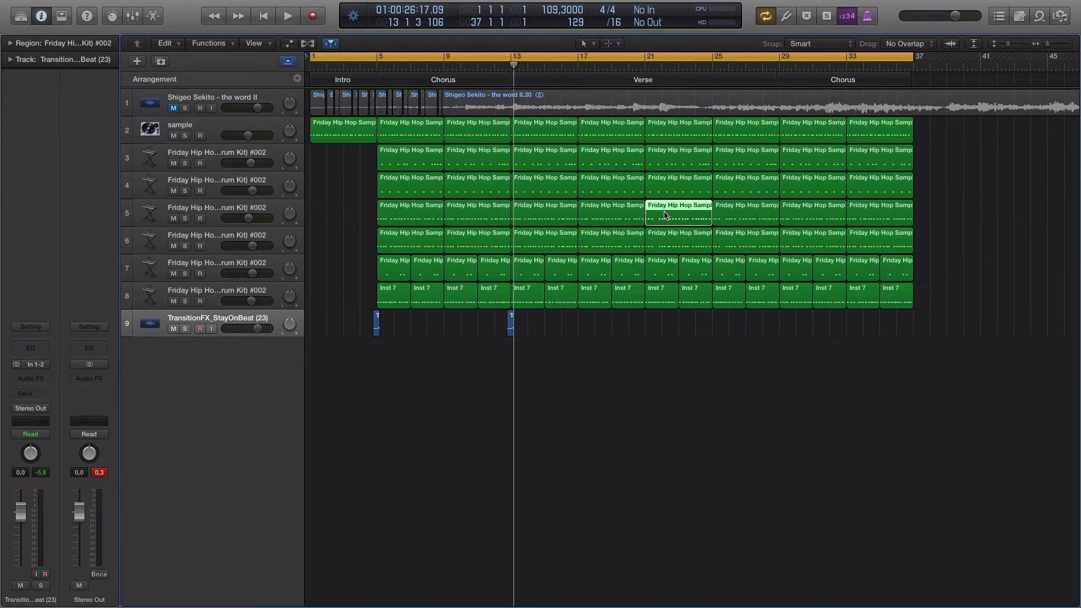
key("Delete")
left_click(677, 238)
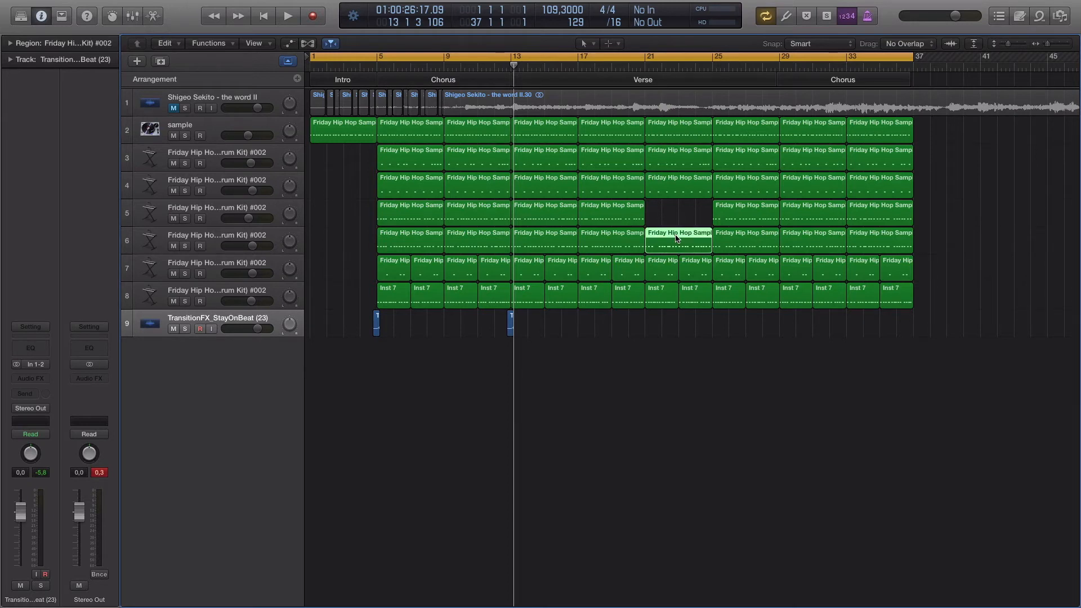
key("super+z")
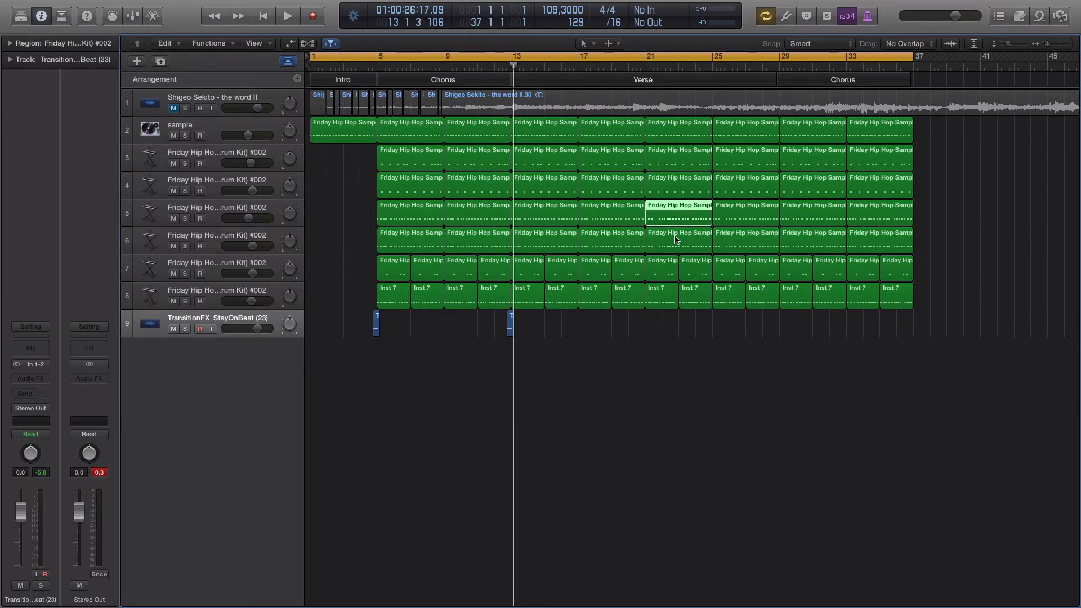
- Delete the two track 6 regions between bars 21 and 29, in the second half of the Verse
key("Delete")
left_click(723, 244)
key("Delete")
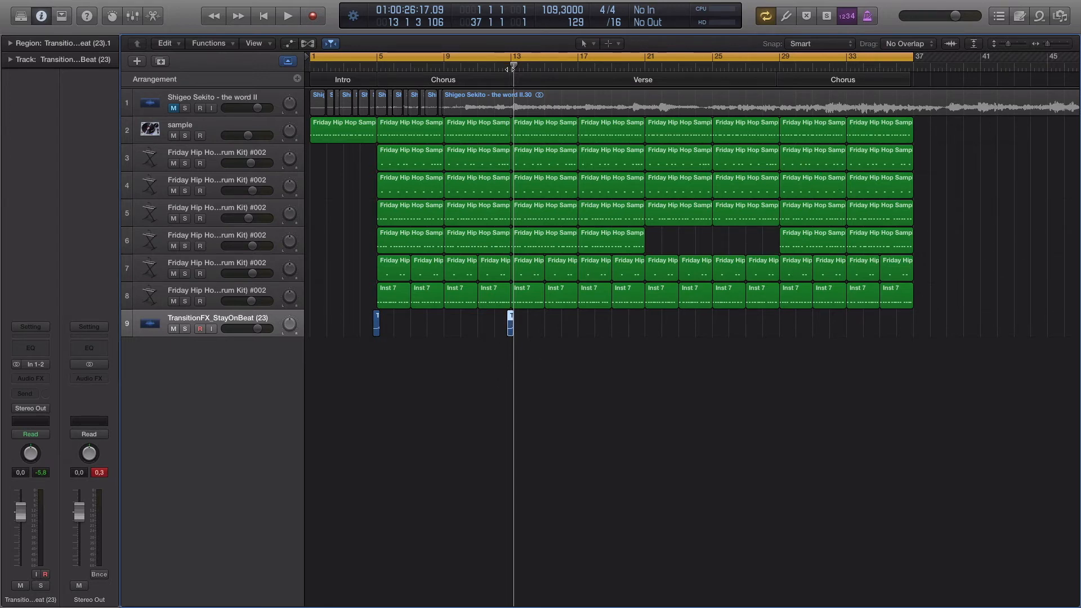
- Paste a copy of the transition effect at beat 4 of bar 28, leading into the last Chorus
left_click_drag(512, 68, 772, 88)
scroll(742, 68, "up", 5)
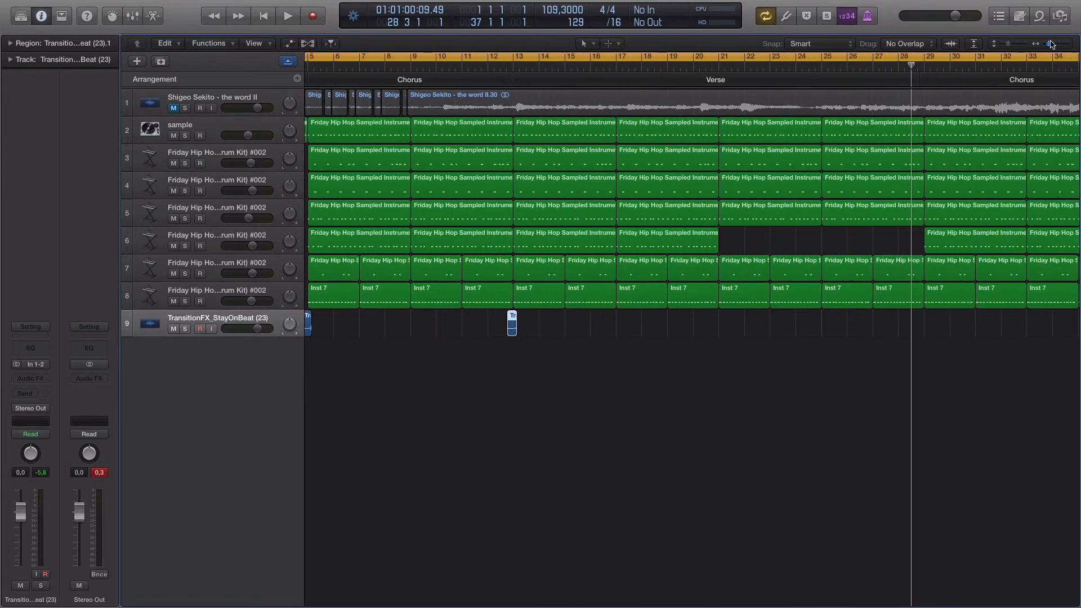
left_click(743, 67)
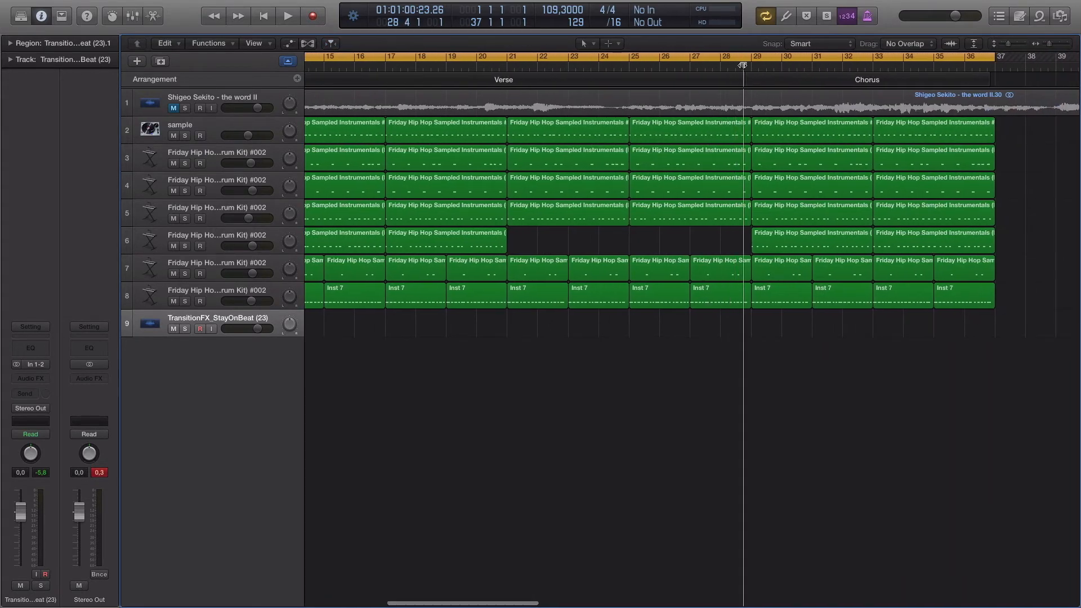
key("r")
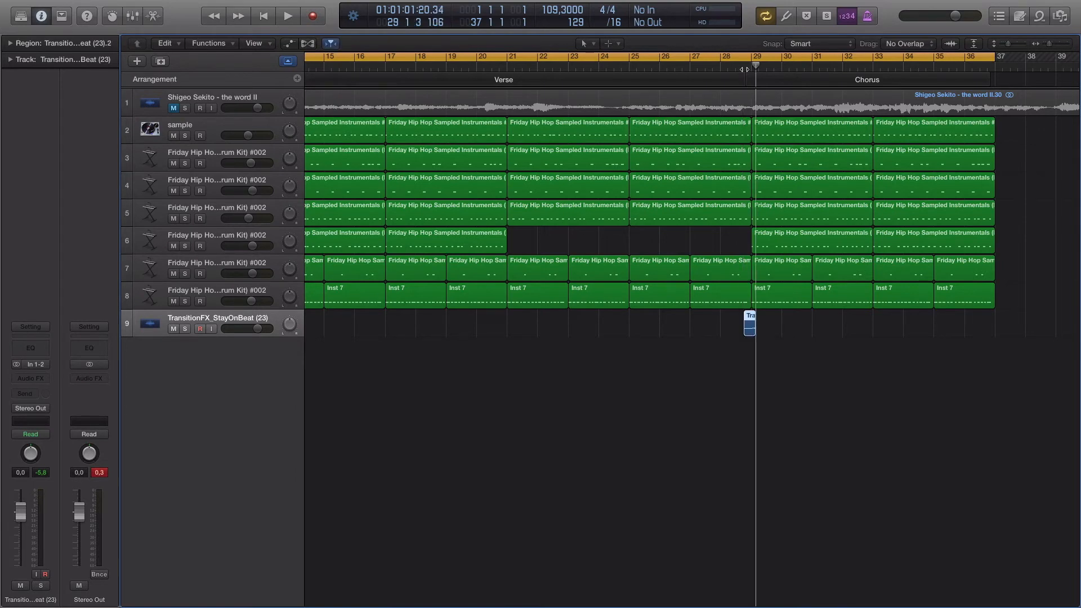
- Play the arrangement from the beginning with the whole song in view and display the project notes
key("space")
key("Return")
key("space")
left_click_drag(1051, 44, 1023, 70)
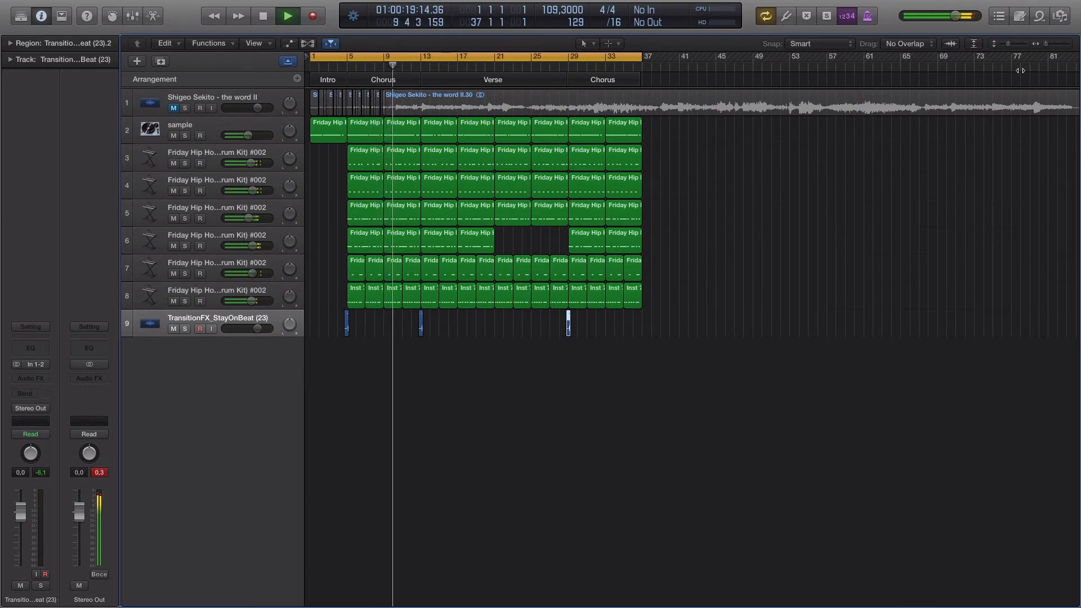
left_click(1021, 17)
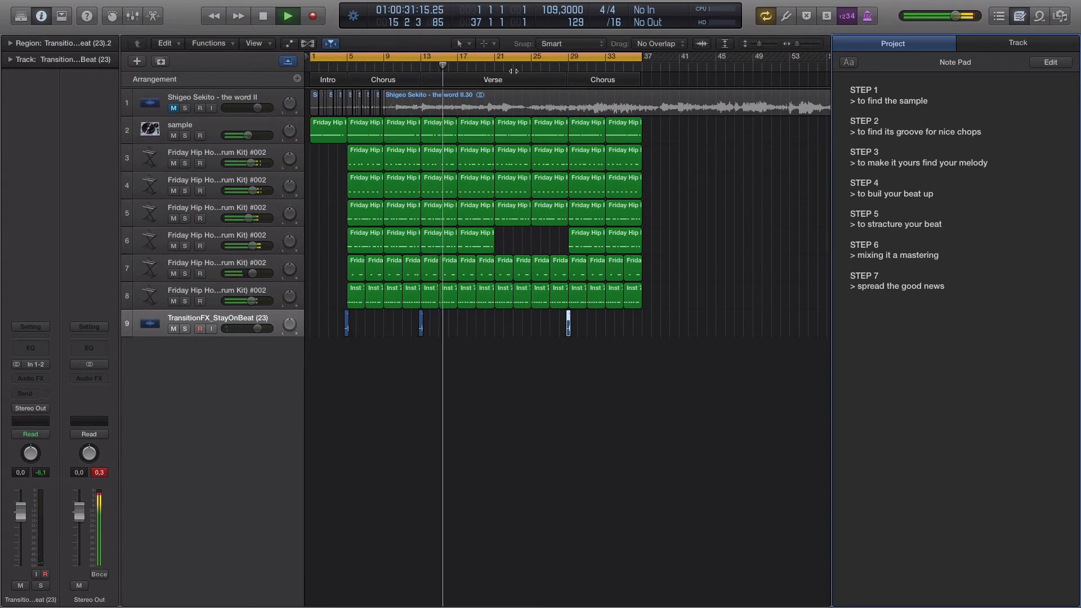
- Listen to the Verse around bars 19 to 22, briefly soloing track 6, and stop playback
left_click(496, 64)
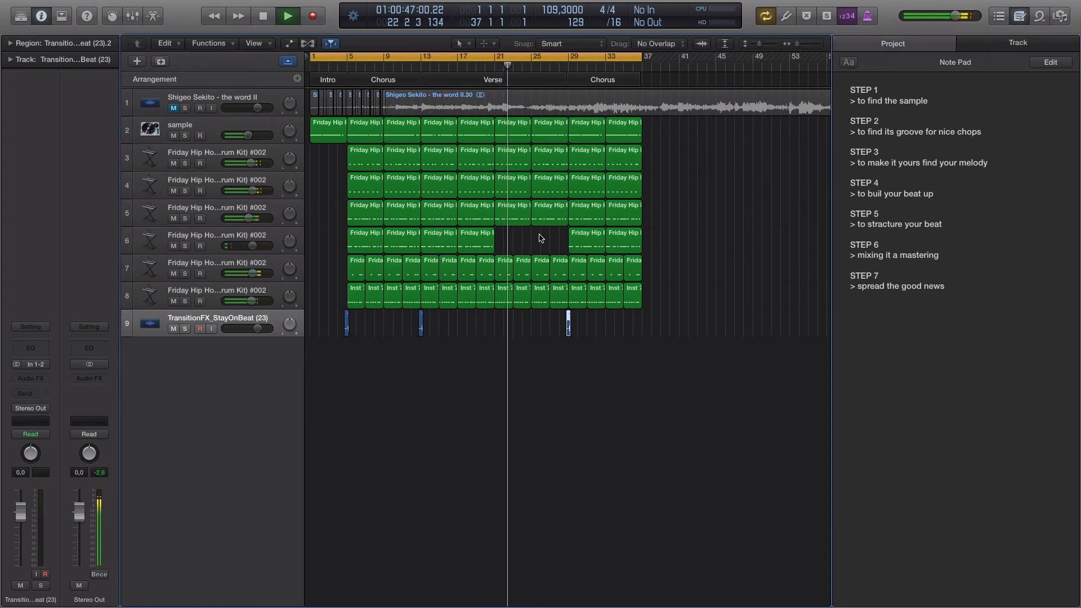
left_click(481, 69)
left_click(492, 236)
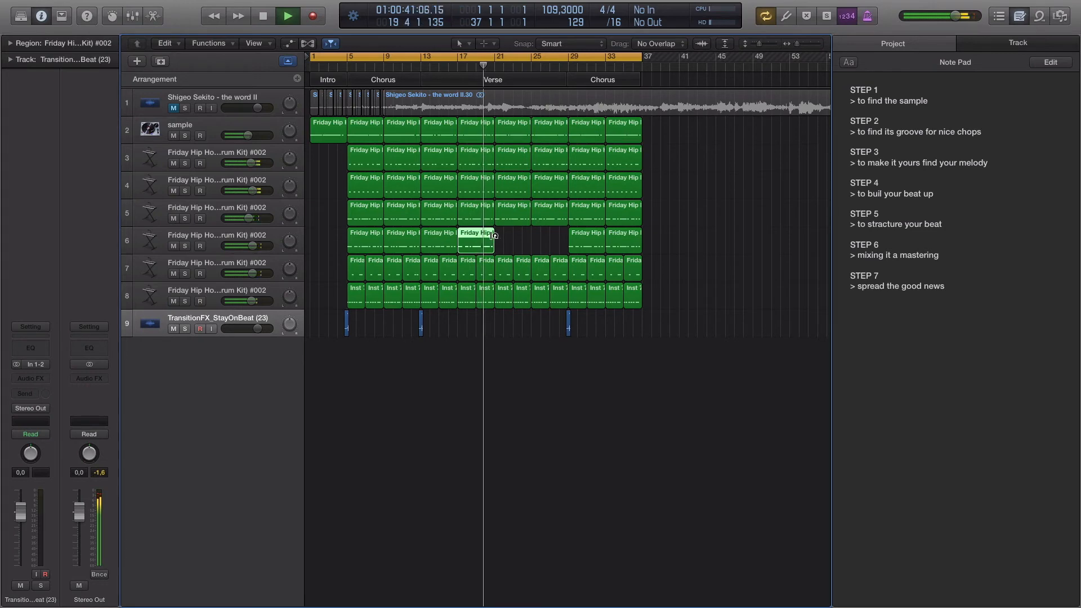
left_click(185, 246)
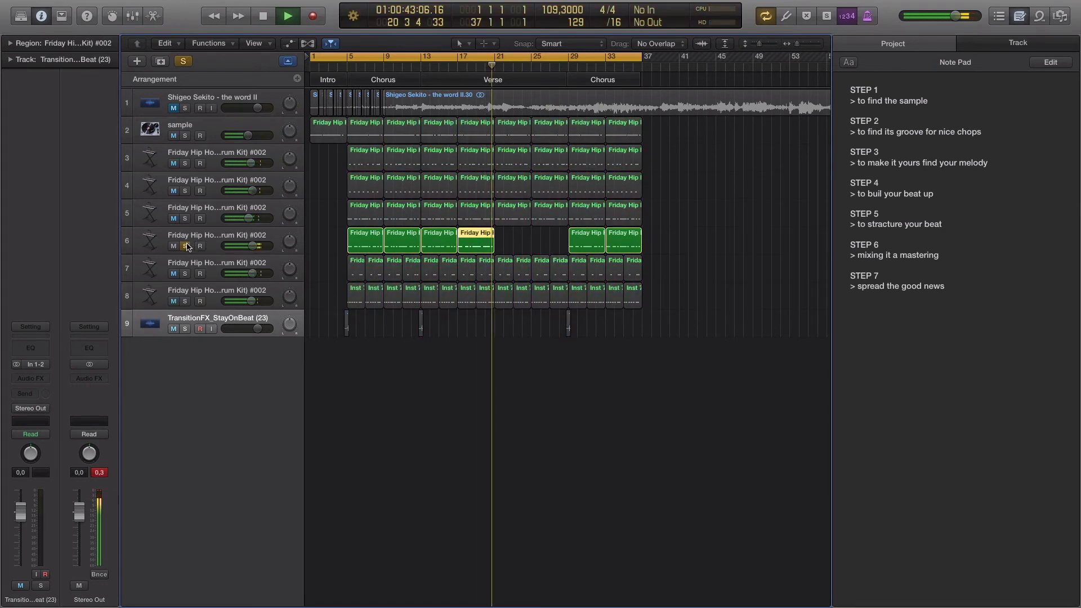
left_click(185, 246)
key("space")
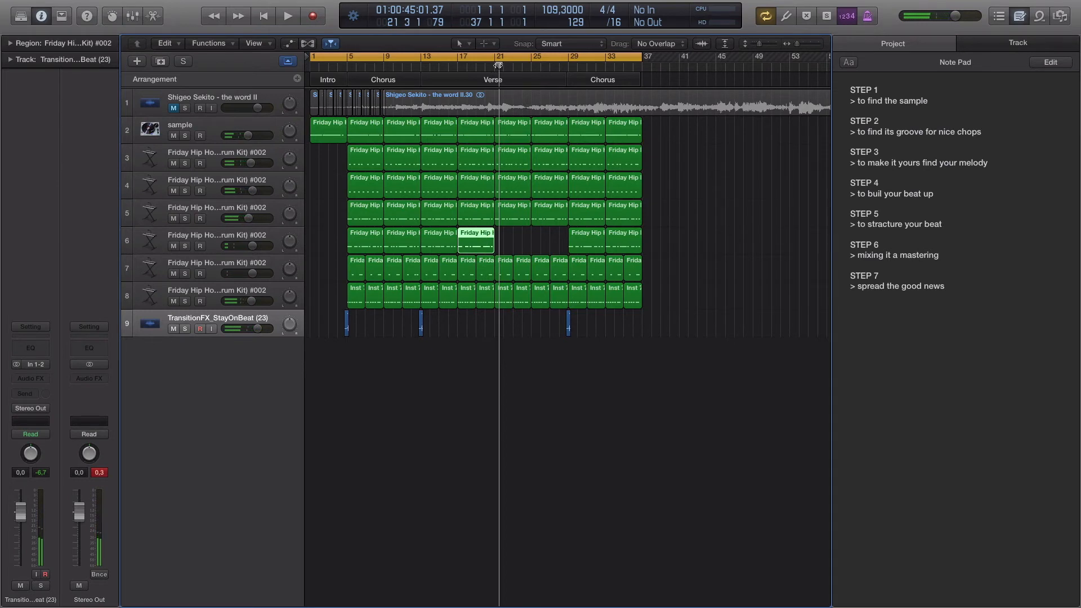
- Paste a copy of the track 6 region from bar 17 at bar 25, placing it on track 6
left_click_drag(499, 66, 530, 66)
left_click(518, 244)
key("super+v")
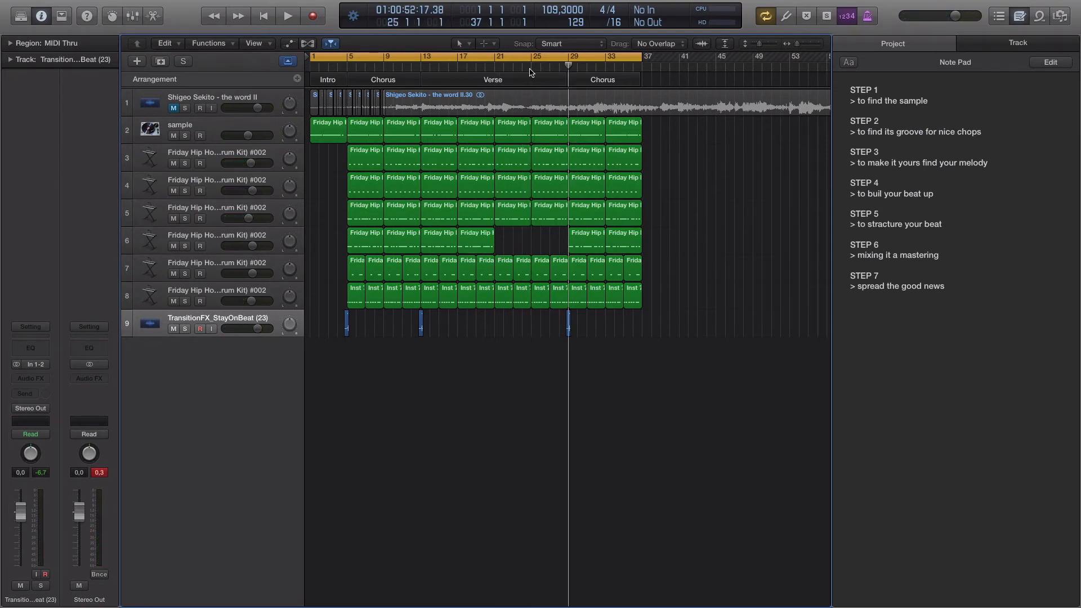
left_click_drag(549, 321, 550, 242)
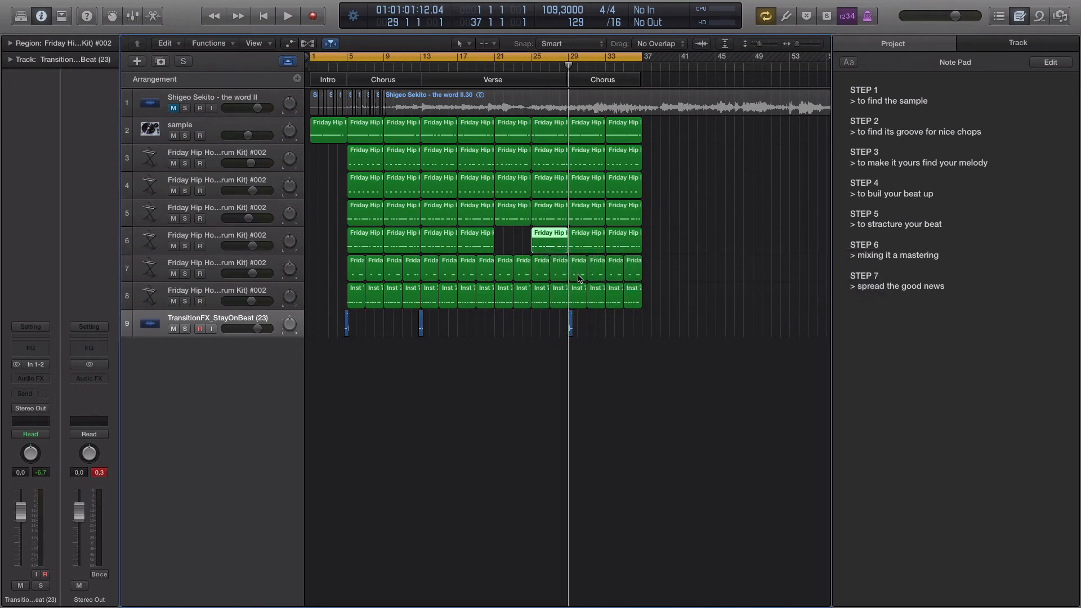
- Undo the last two edits and paste the copied drum region again at bar 25 on track 6
key("super+z")
key("super+z")
left_click(231, 233)
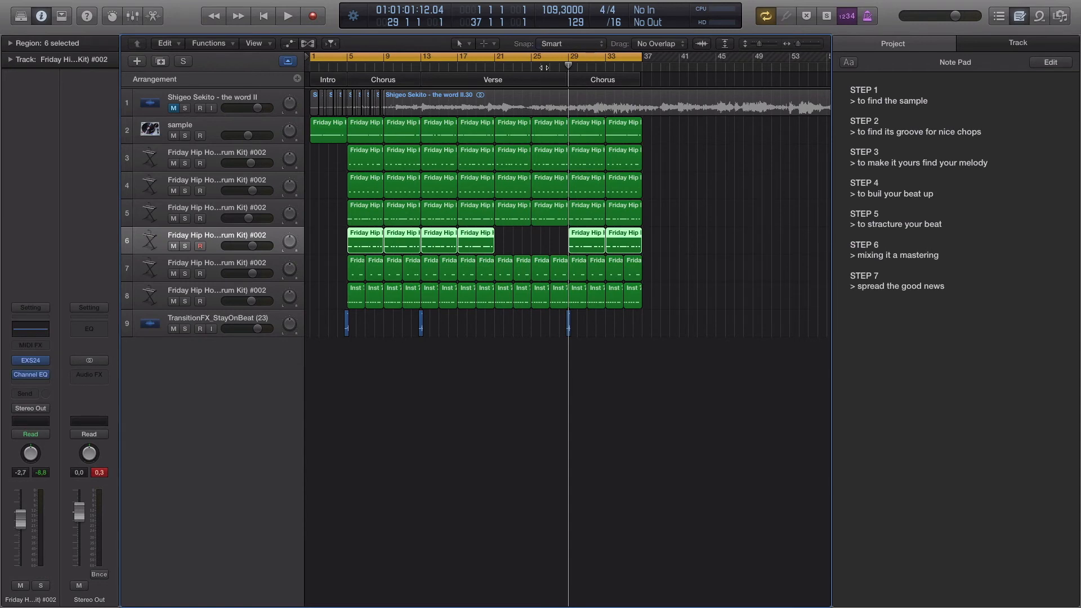
left_click(531, 67)
mouse_move(533, 65)
left_mouse_down()
mouse_move(522, 66)
mouse_move(531, 67)
left_mouse_up()
key("super+v")
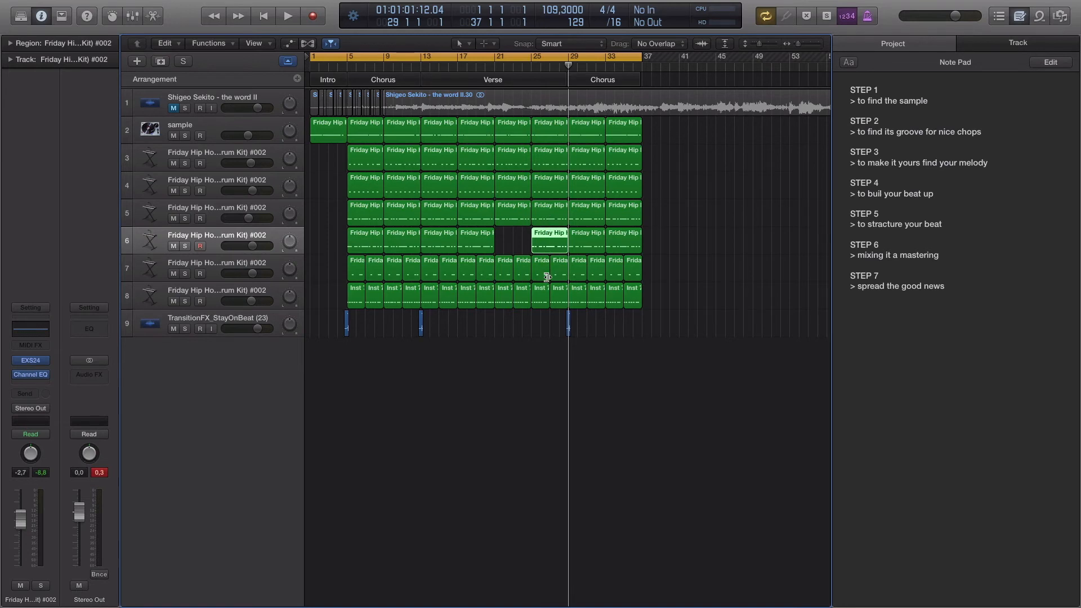
- Delete the two track 8 regions in bars 25 to 28, before the last Chorus
left_click(556, 299)
key("Delete")
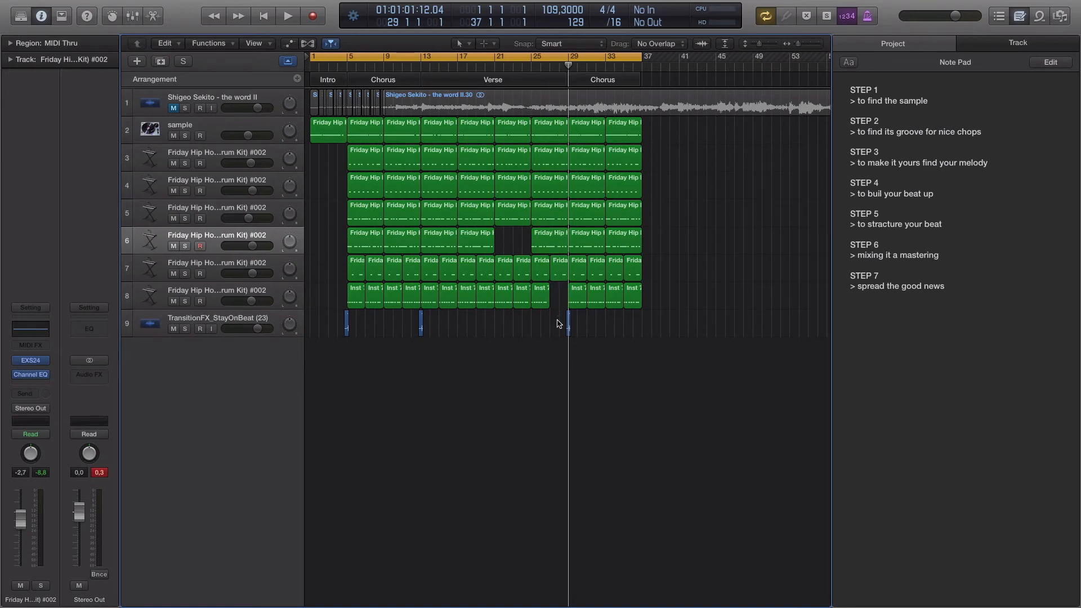
left_click(545, 302)
key("Delete")
- Listen to the arrangement from the Verse's bar 24 into the last Chorus, select the TransitionFX track, and stop playback
key("space")
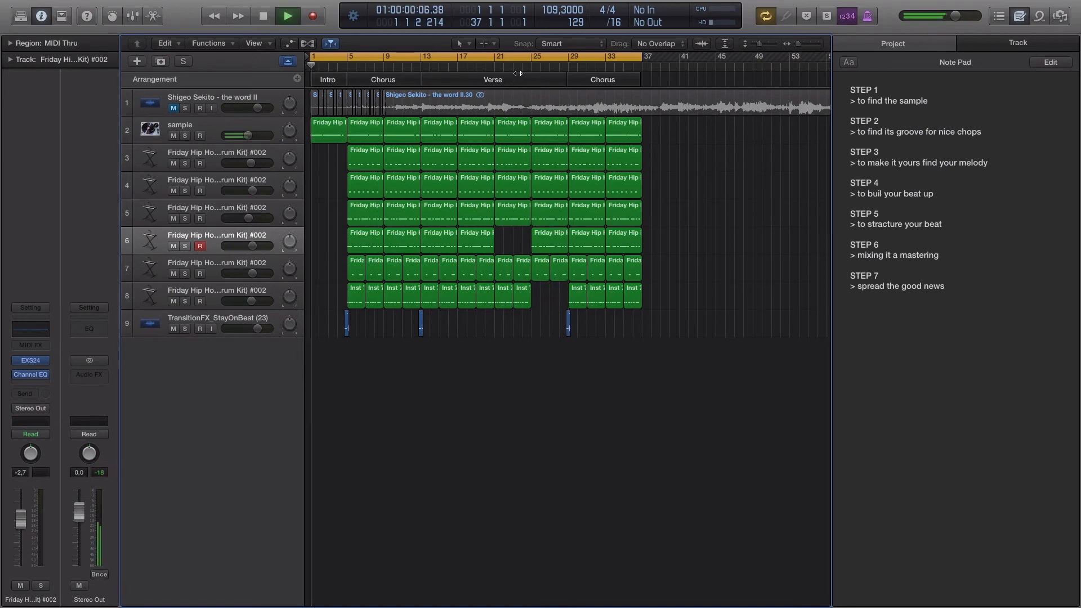
left_click(522, 69)
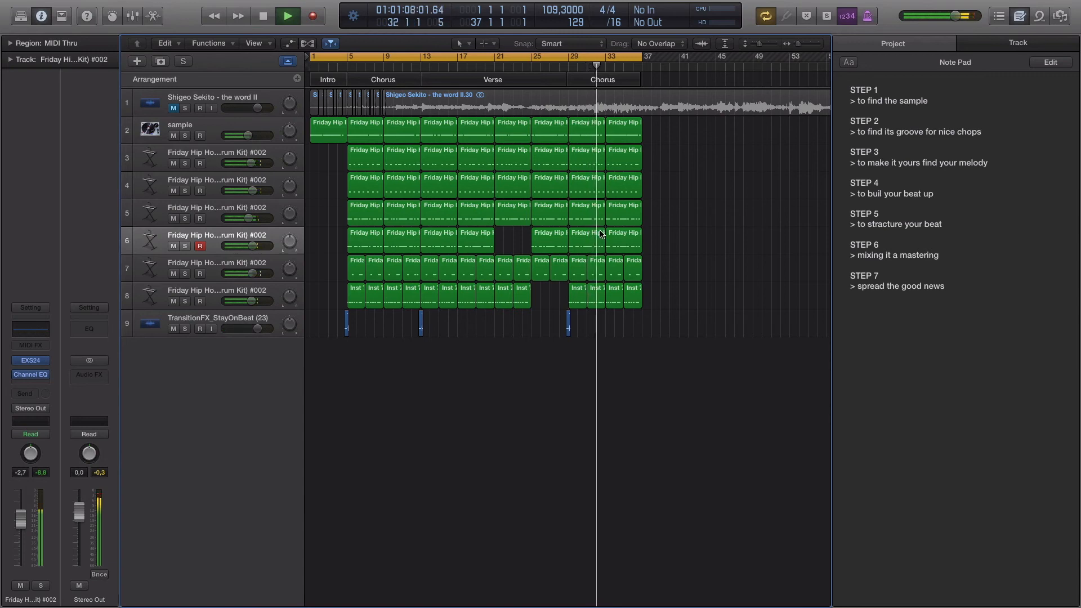
left_click(135, 330)
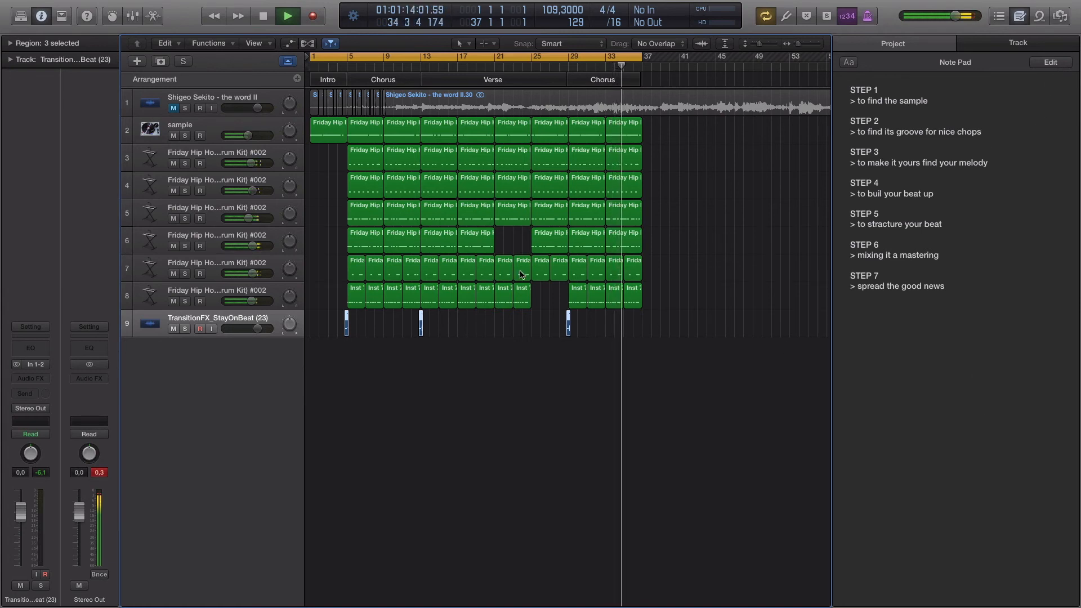
key("space")
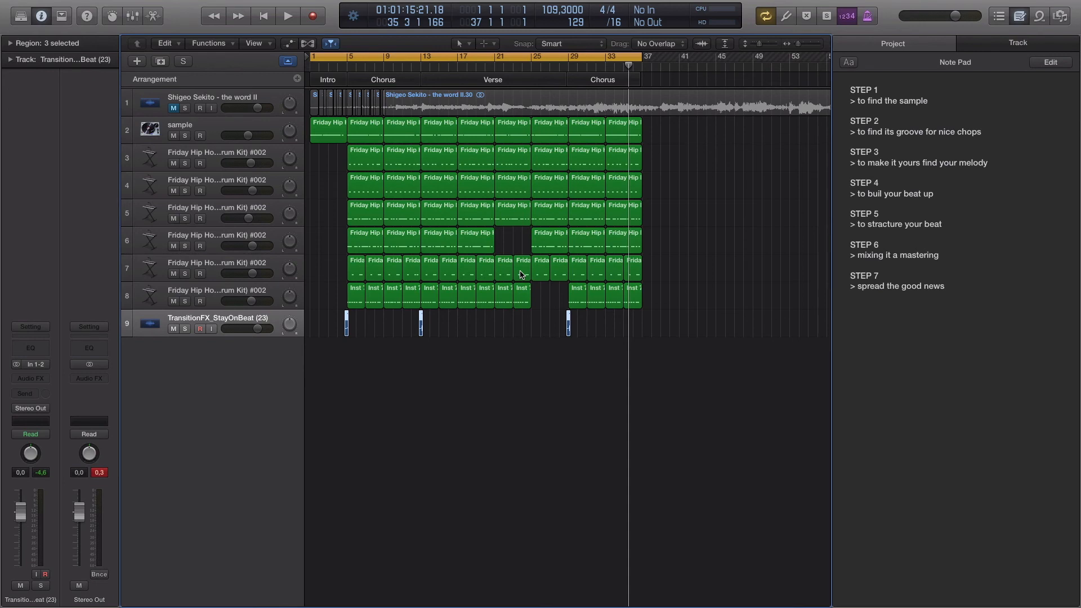
- Play from the beginning and lower the volumes of tracks 2 to 9 together, bringing the sample track to -9.8 dB, and deselect the regions
key("Return")
key("space")
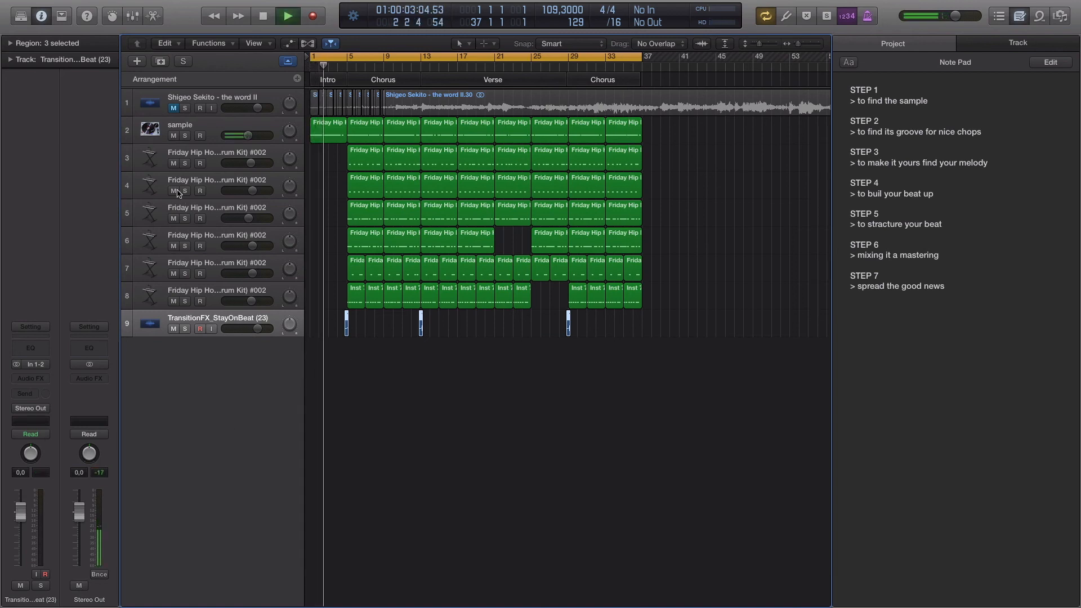
left_click(198, 125)
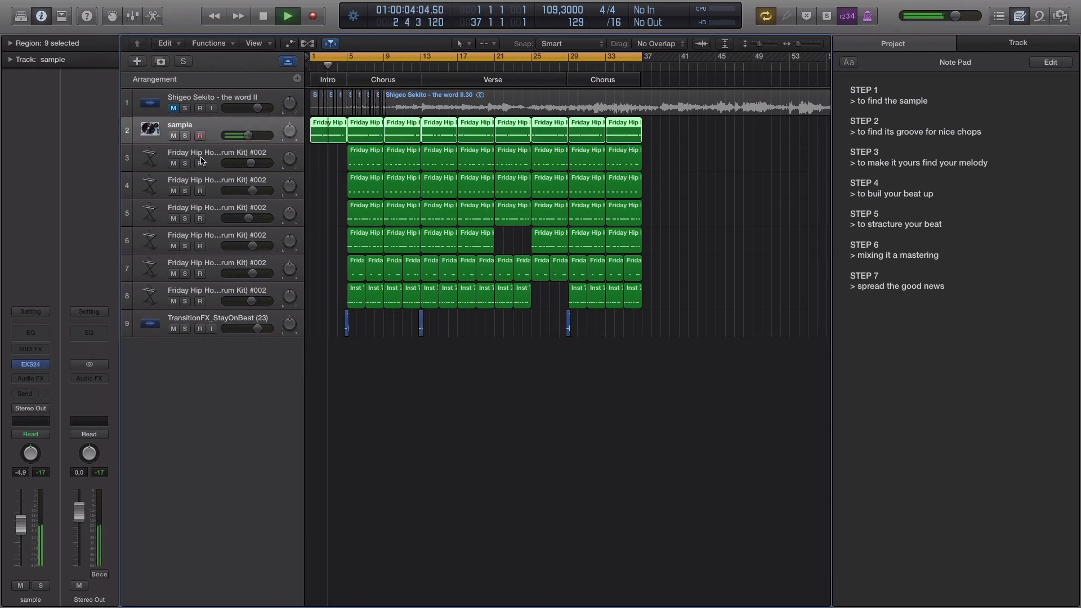
left_click(154, 317, "shift")
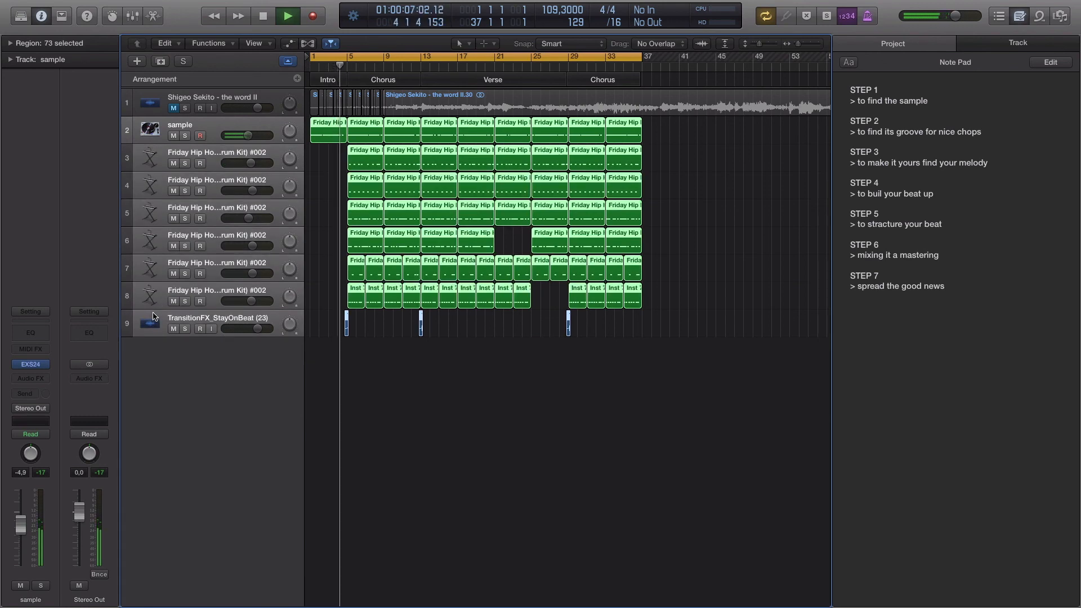
key("x")
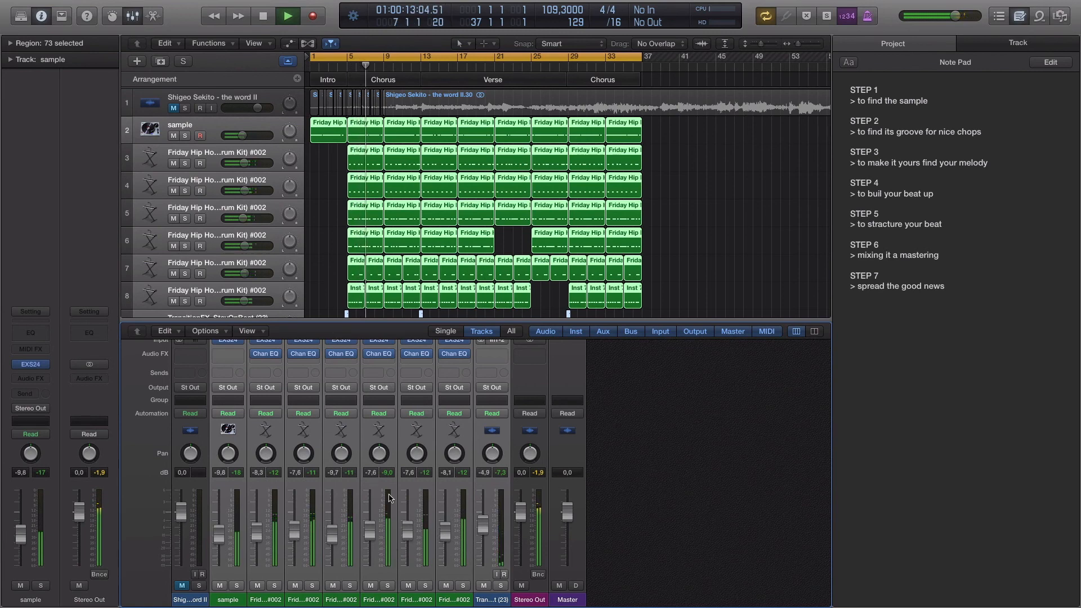
key("x")
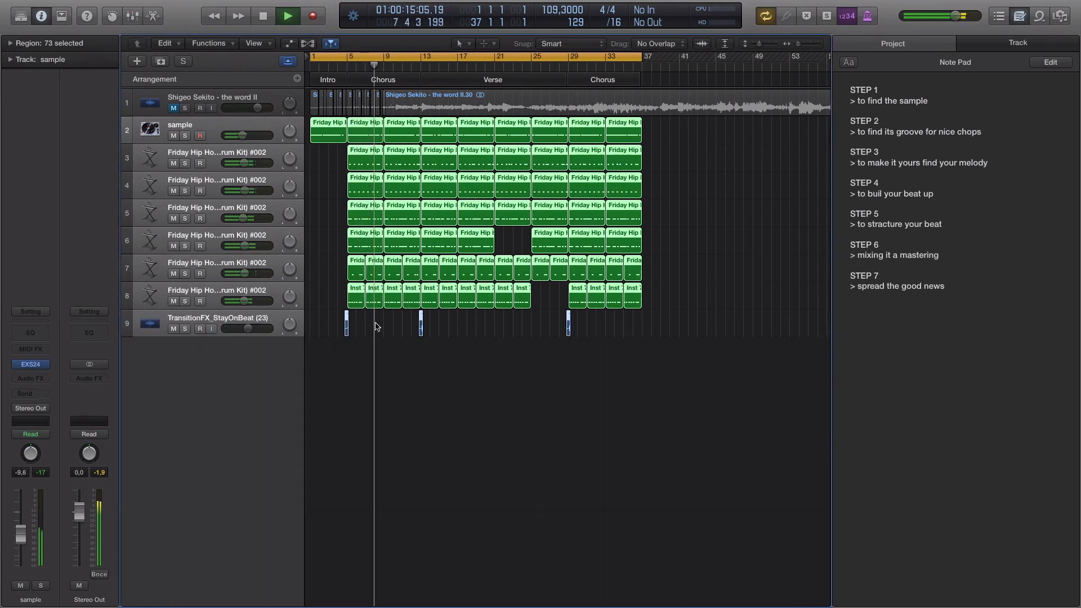
left_click(405, 403)
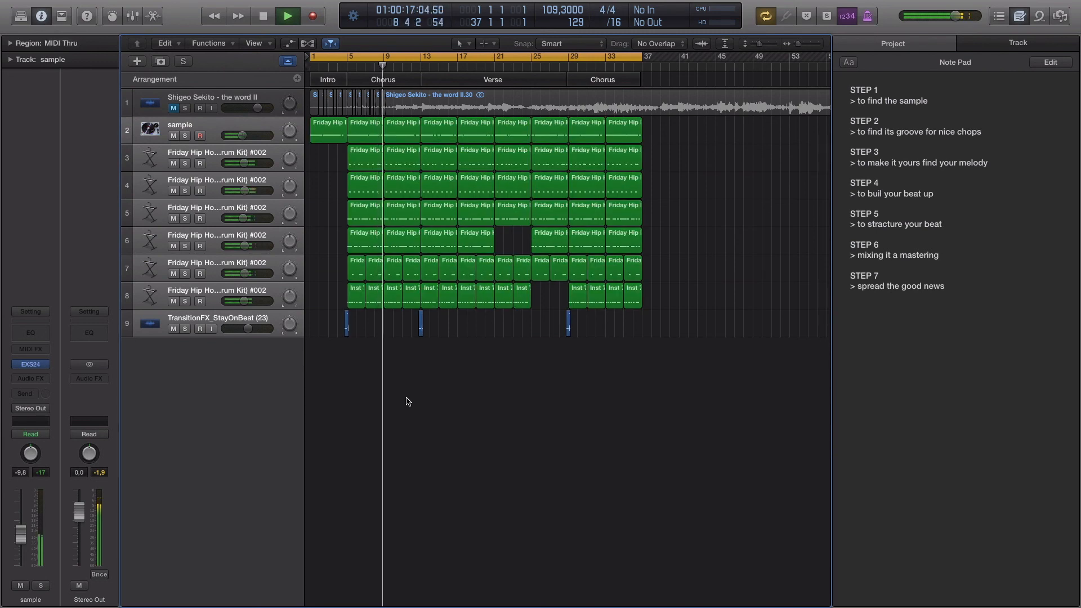